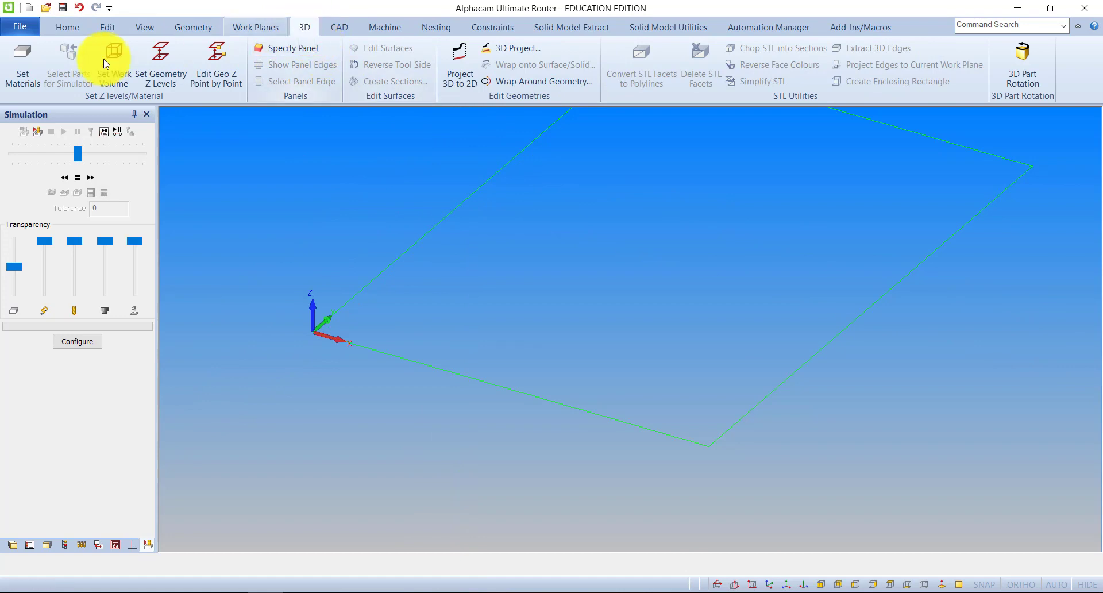
Define the rectangle geometry as the main material block with its bottom at Z -20
click(22, 58)
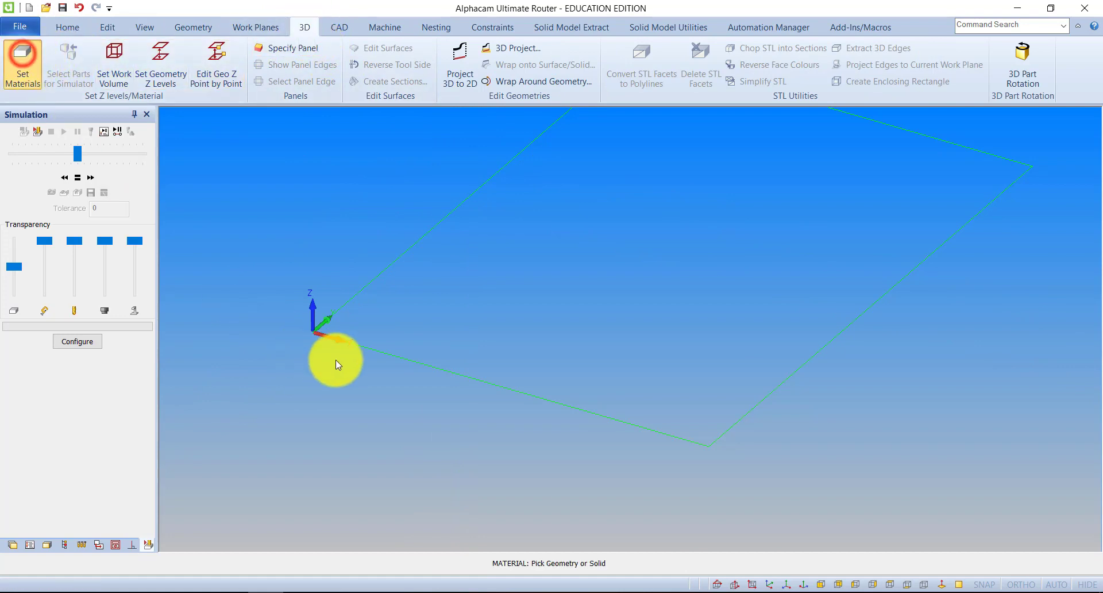
click(365, 348)
drag(593, 232, 556, 230)
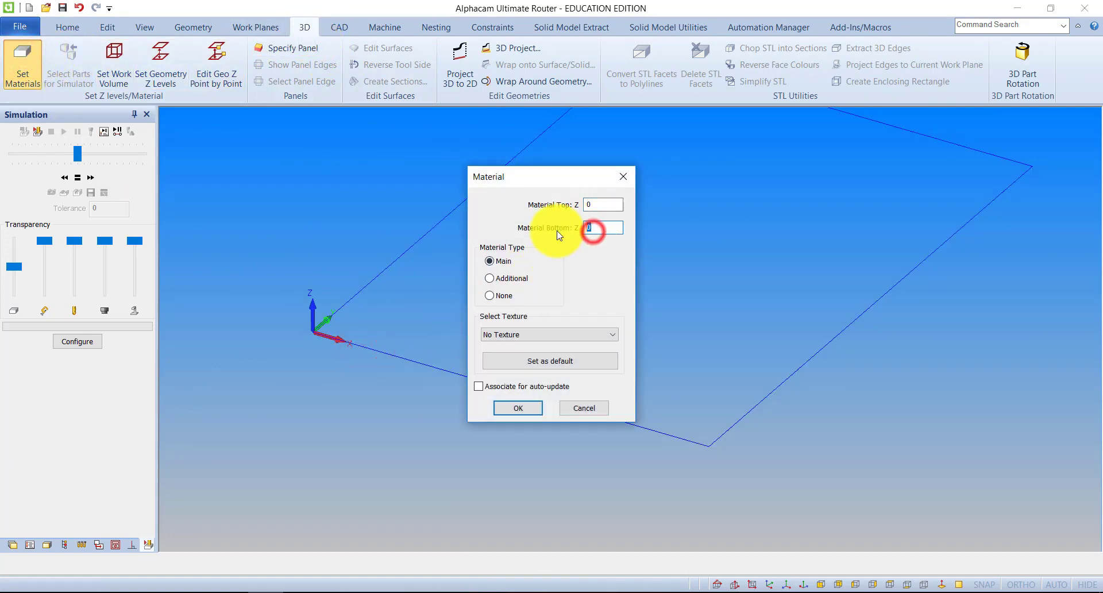
text(-20)
key(Return)
scroll(539, 338, down, 5)
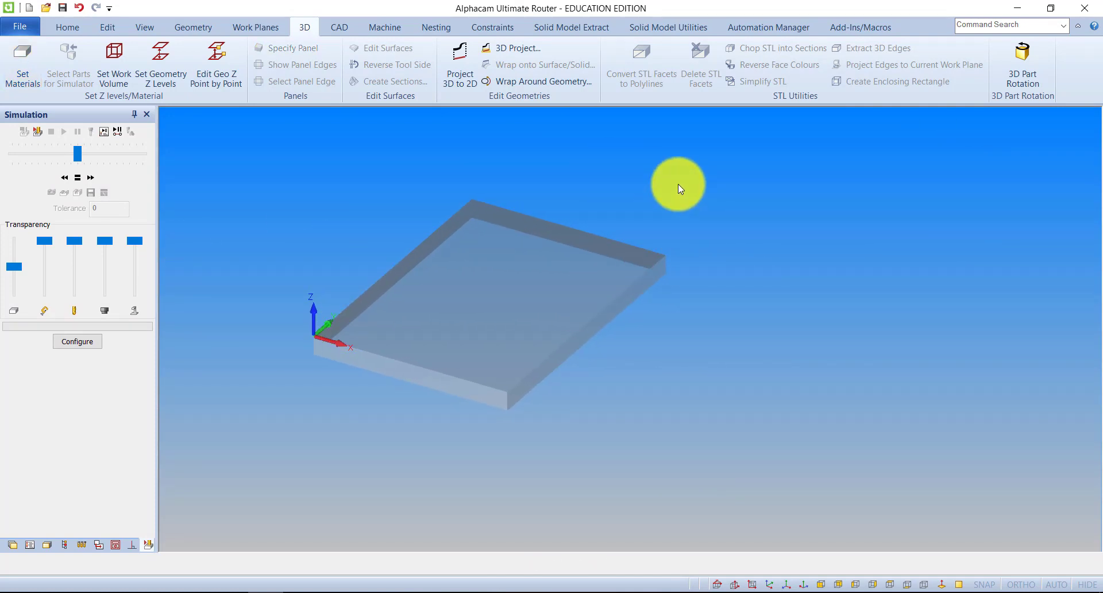
middle_drag(692, 305, 637, 260)
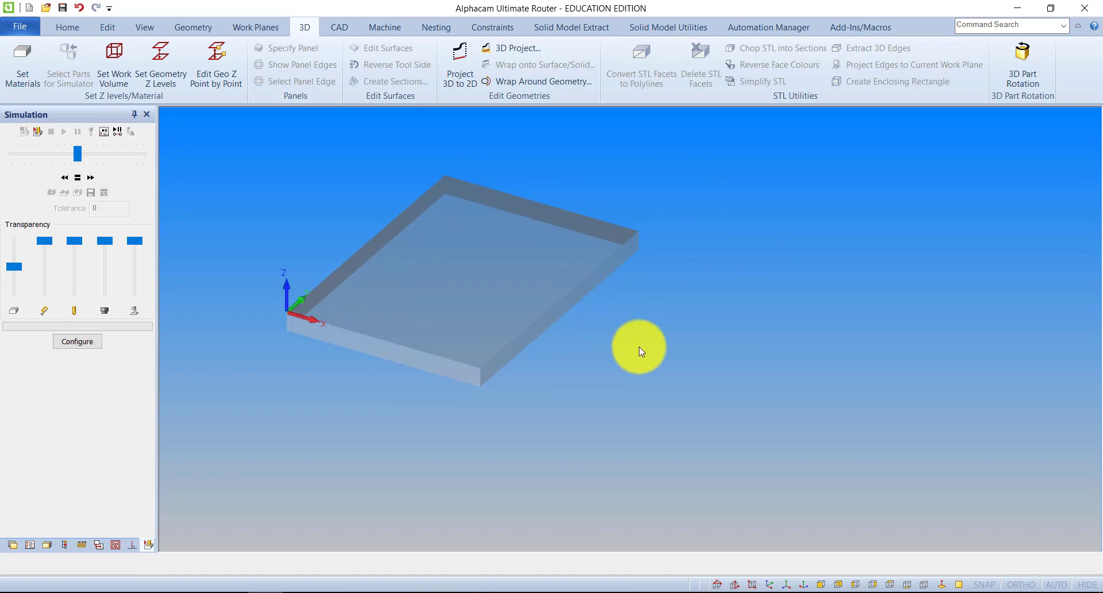
Examine the commands in the radial context menu, including the Break, Join etc group
right_click(749, 288)
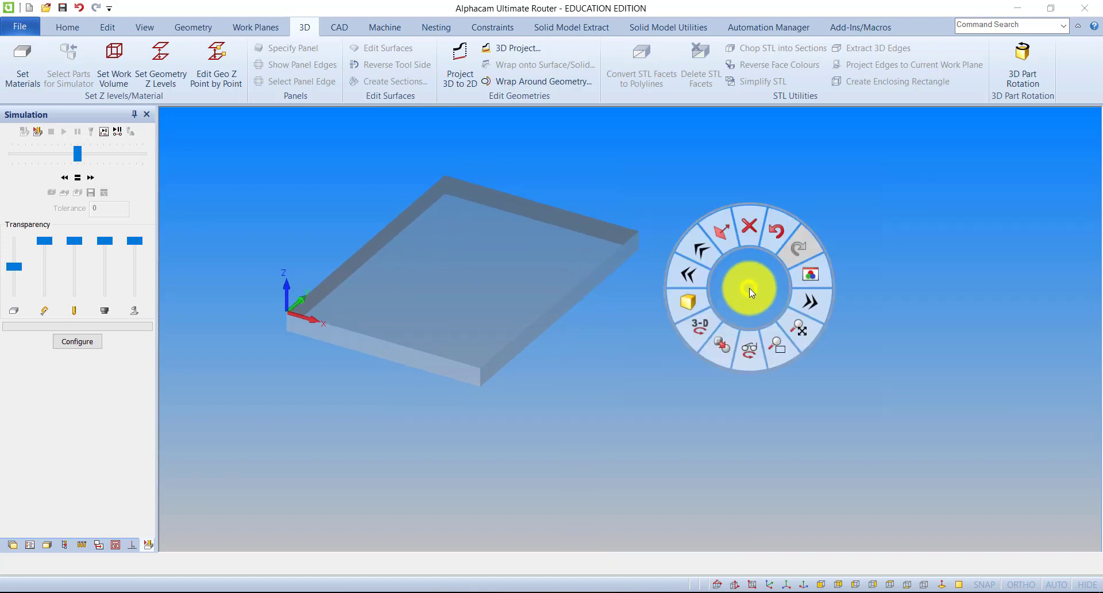
right_click(492, 175)
right_click(694, 251)
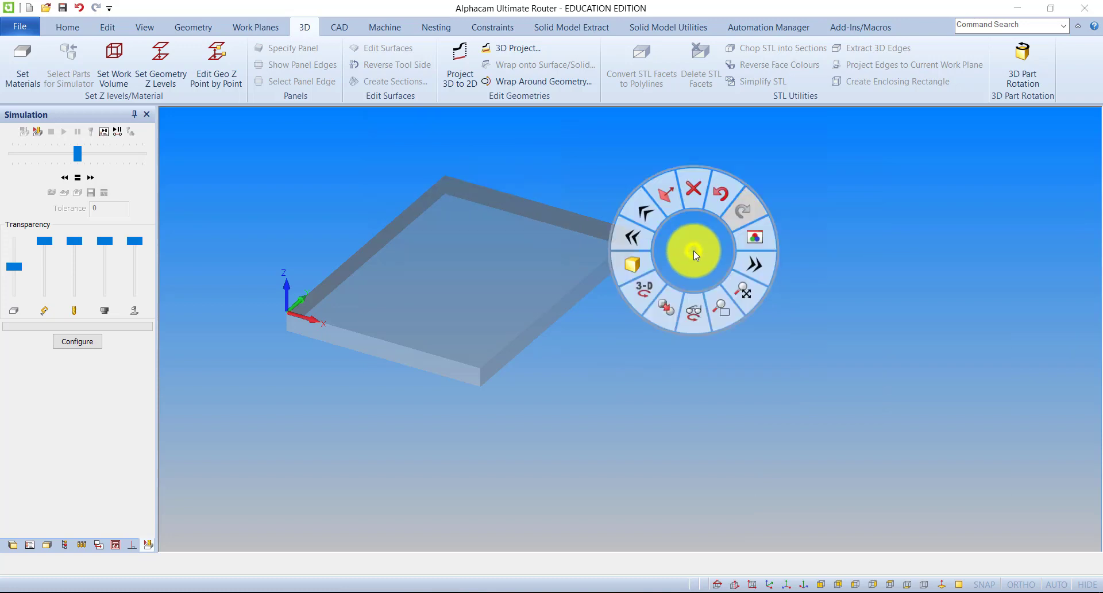
right_click(601, 357)
right_click(699, 261)
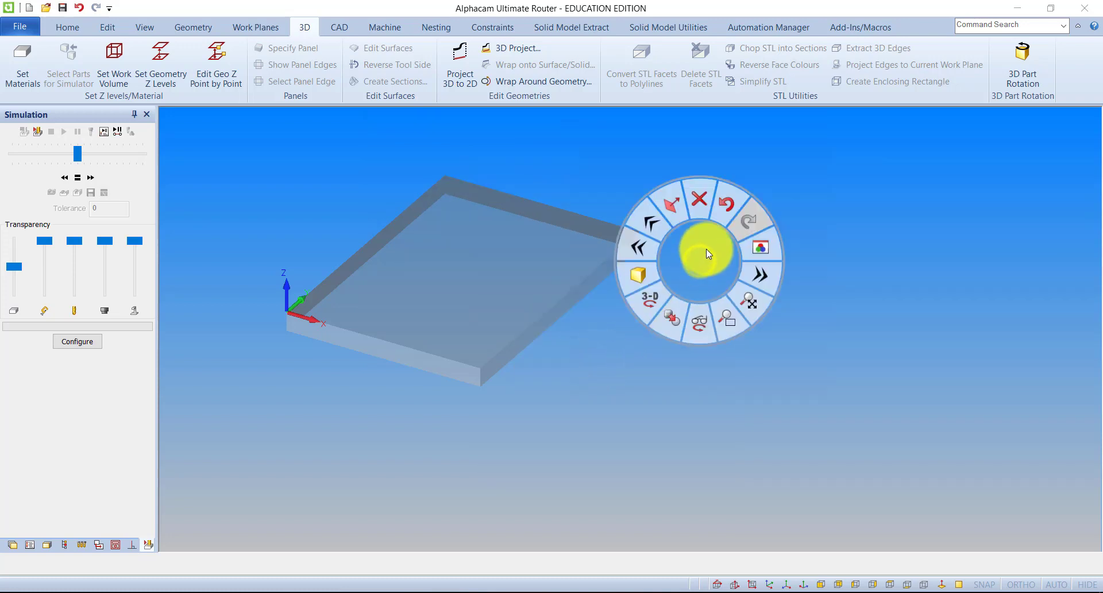
click(648, 215)
click(662, 398)
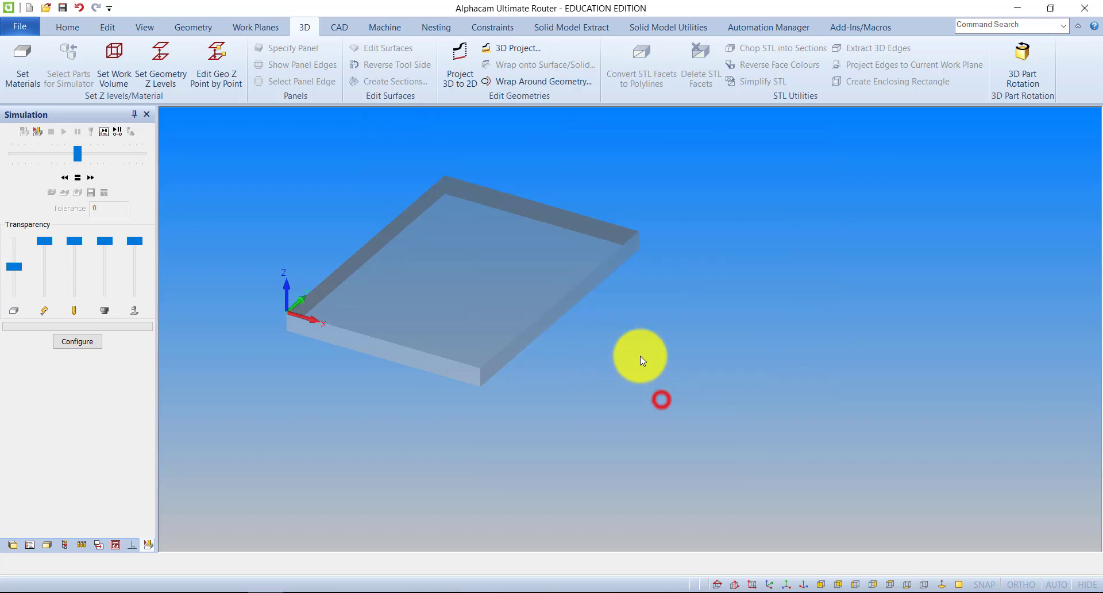
right_click(707, 283)
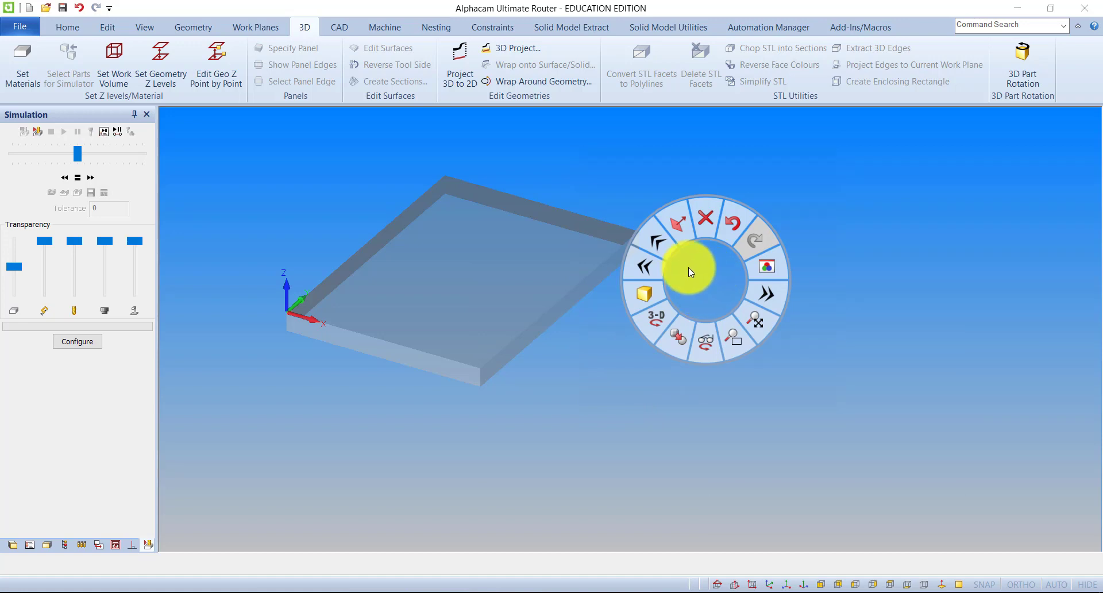
mouse_move(658, 244)
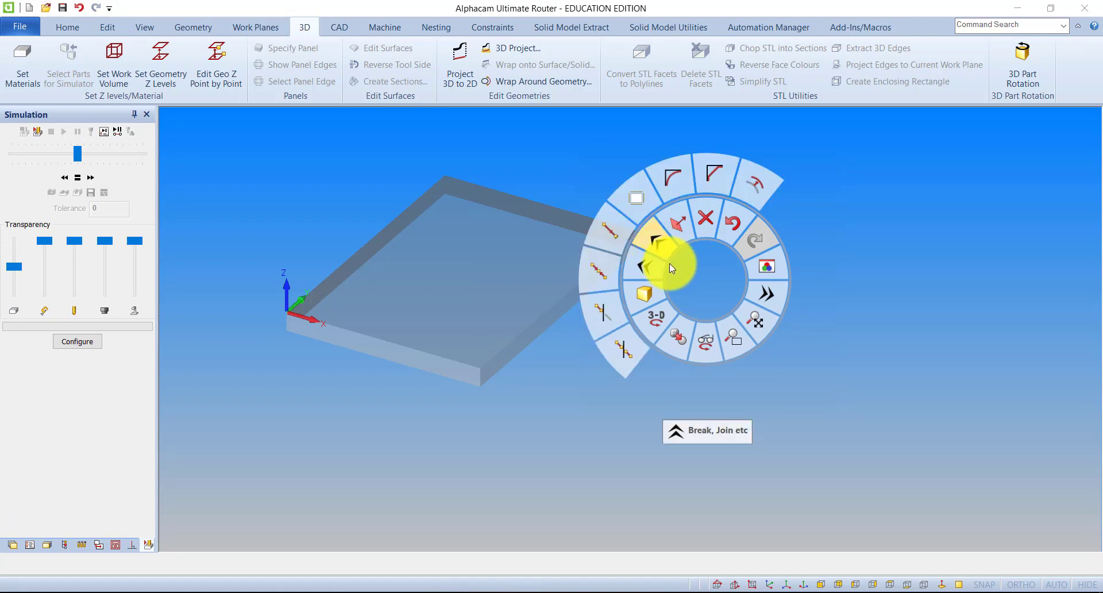
mouse_move(641, 263)
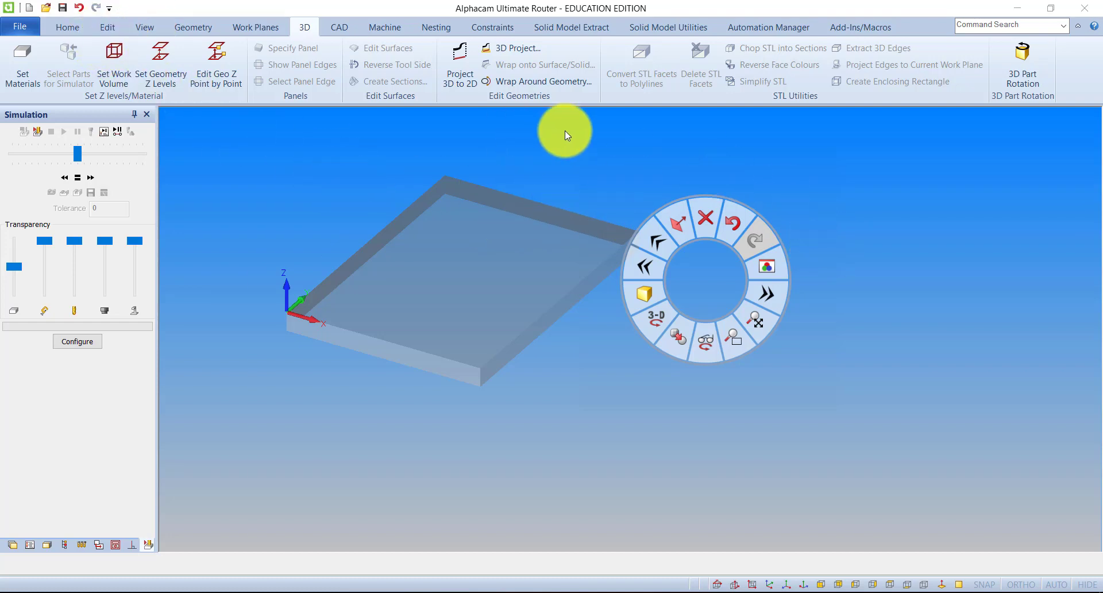
Try a light yellow top colour for the gradient background, and discard the colour choice
right_click(839, 227)
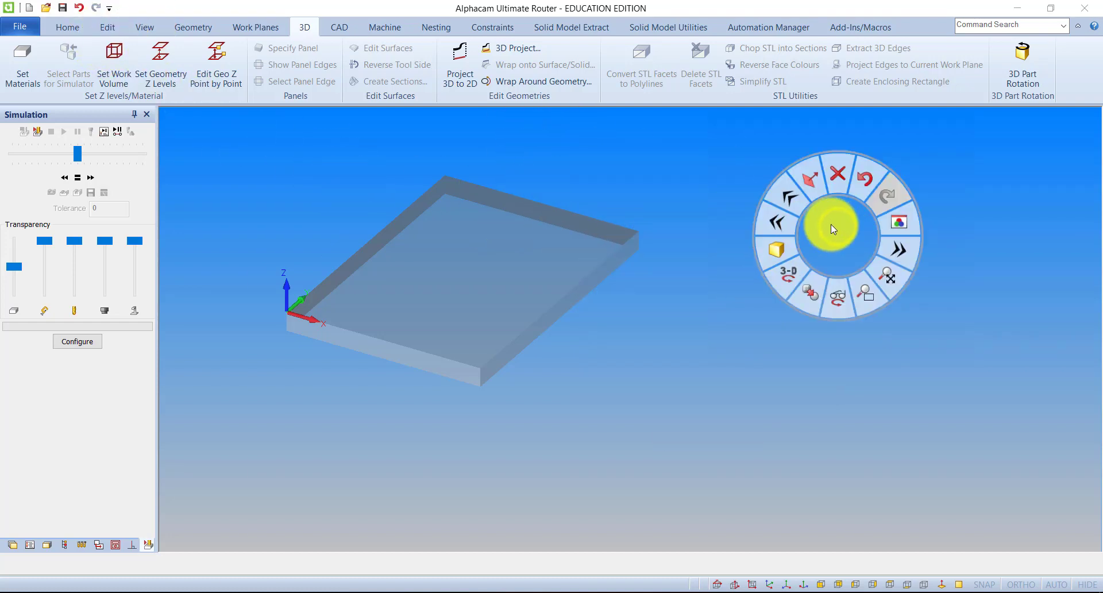
click(900, 223)
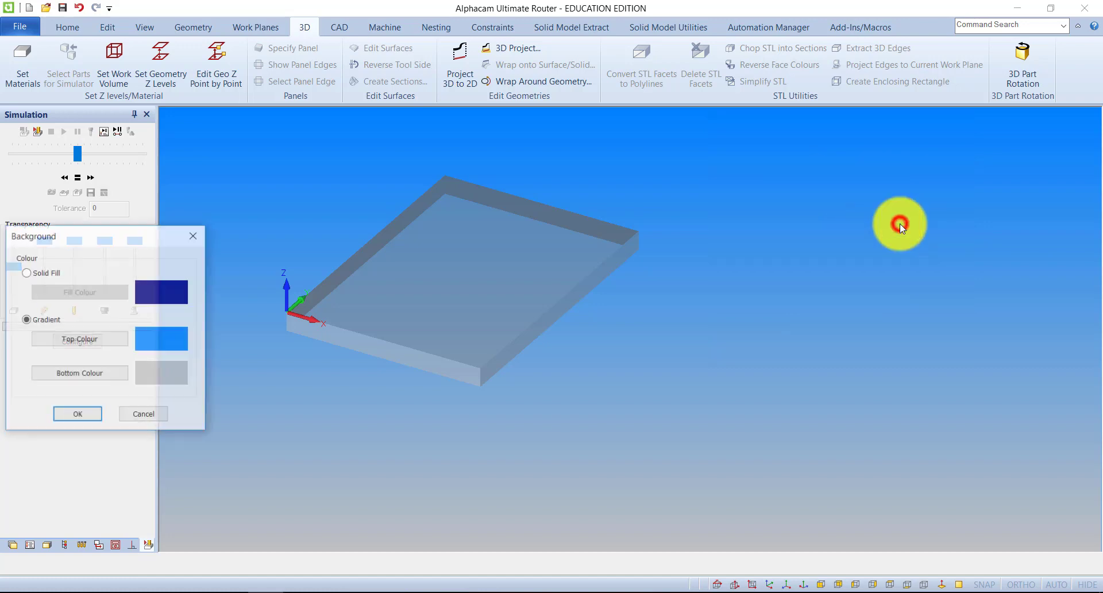
drag(162, 236, 404, 182)
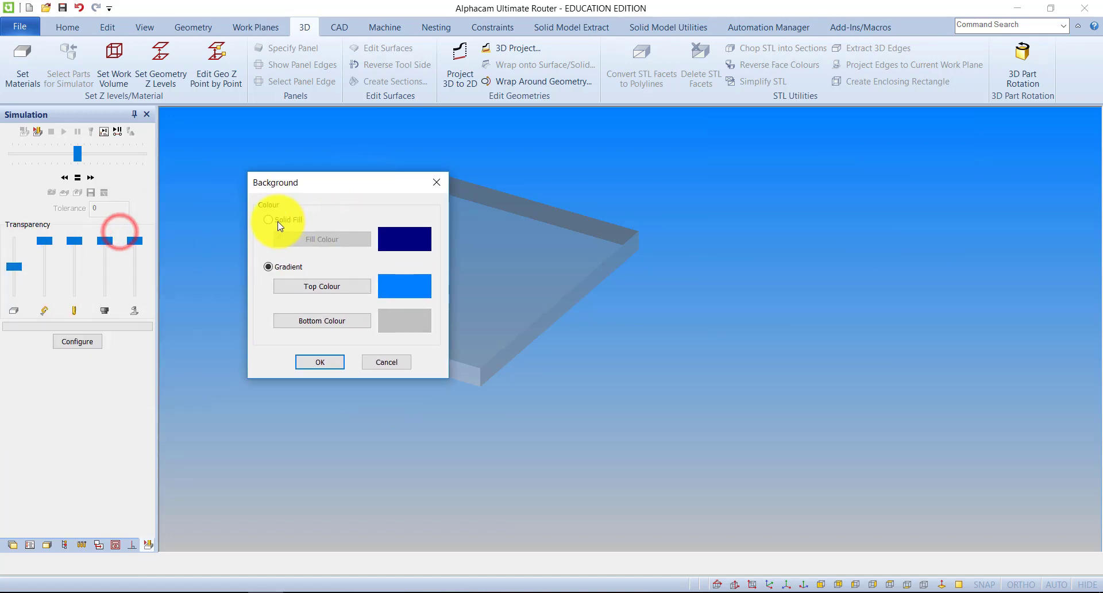
click(282, 265)
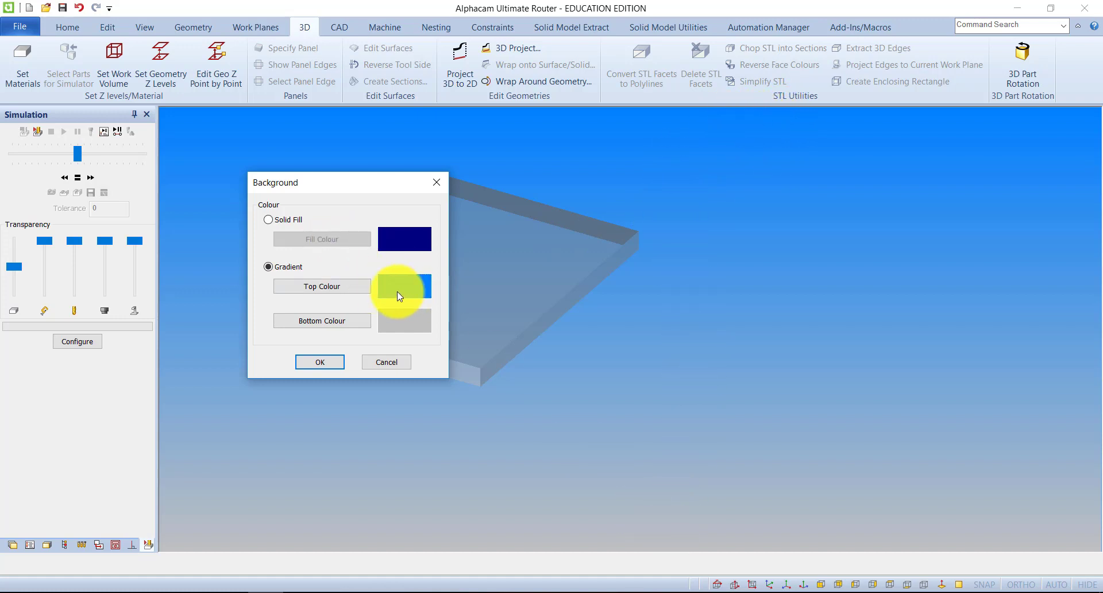
click(353, 289)
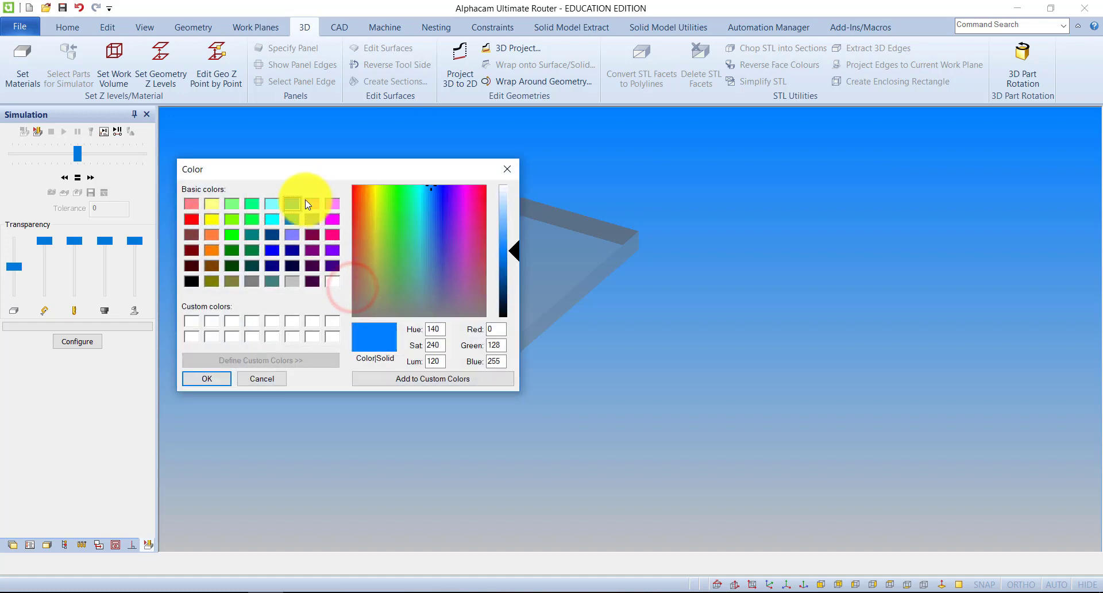
click(212, 204)
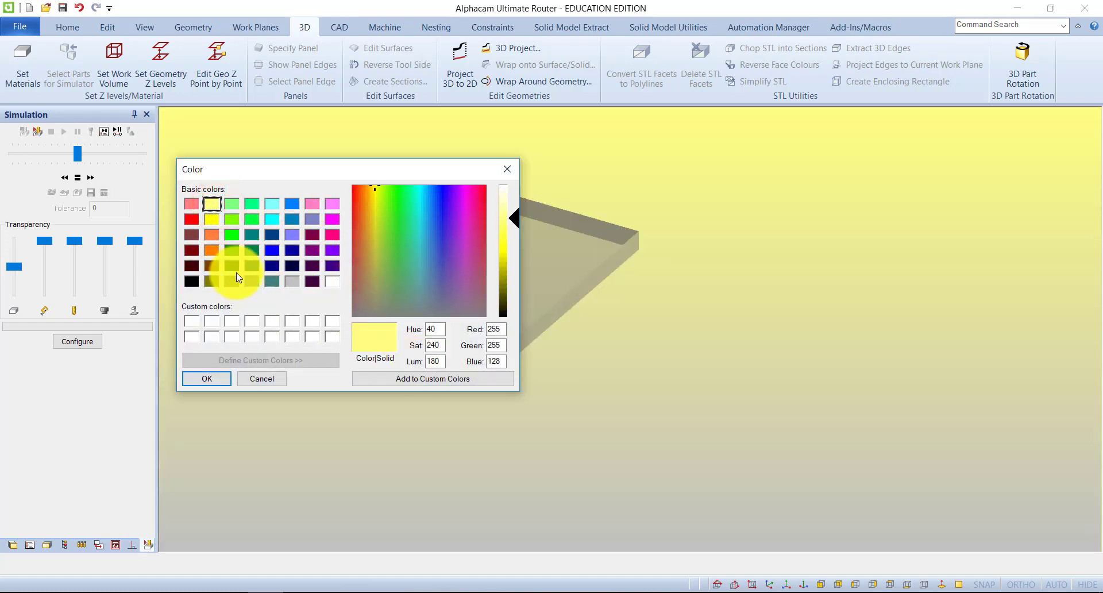
click(257, 380)
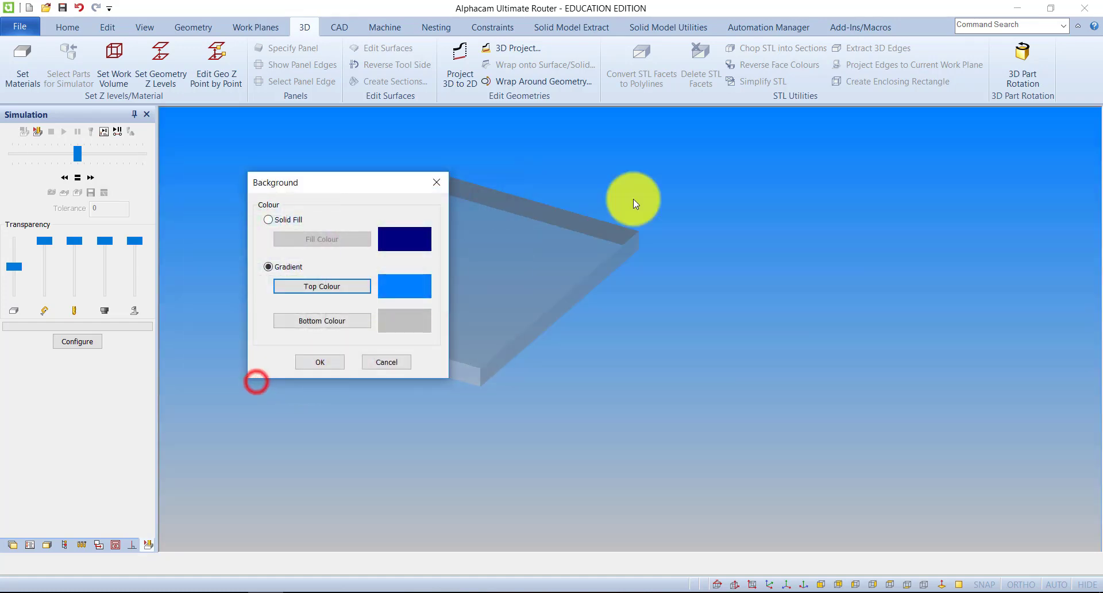
Try a solid background fill in light red, and cancel the background changes
click(268, 219)
click(356, 239)
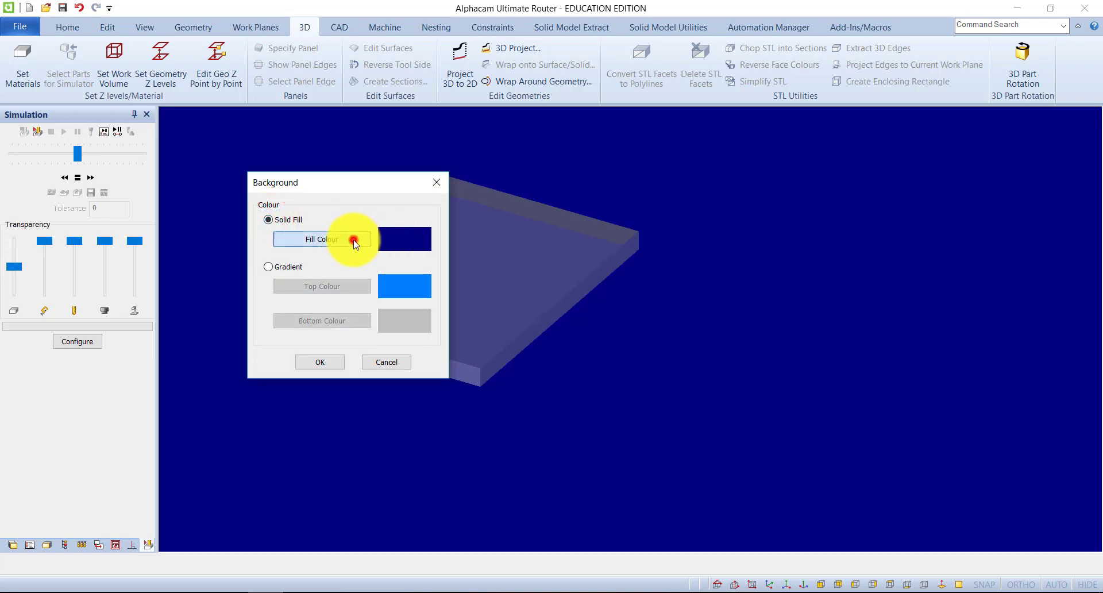
click(193, 206)
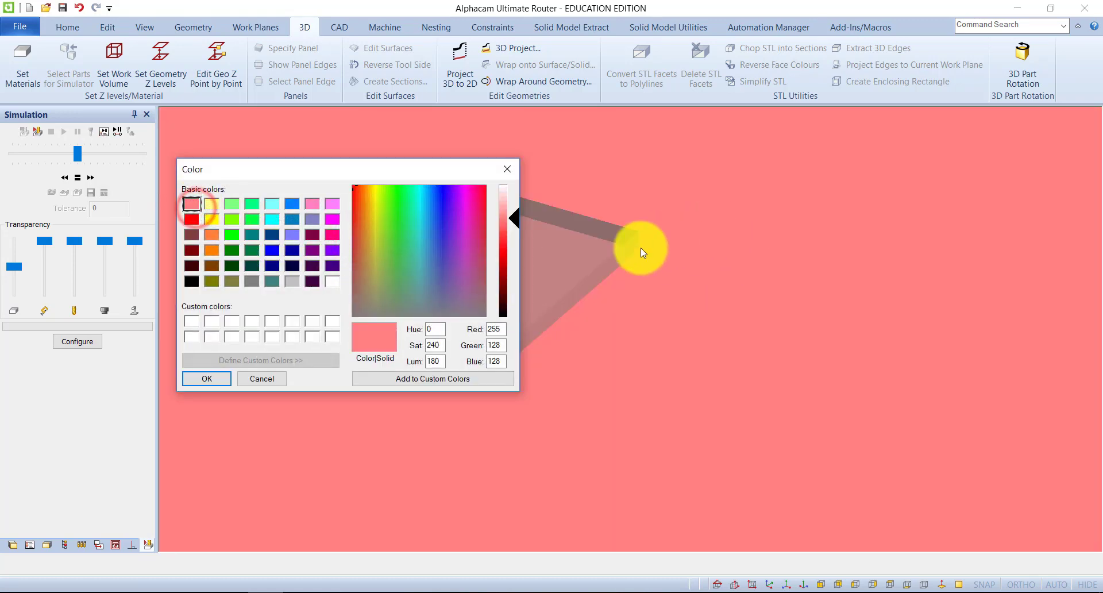
click(268, 380)
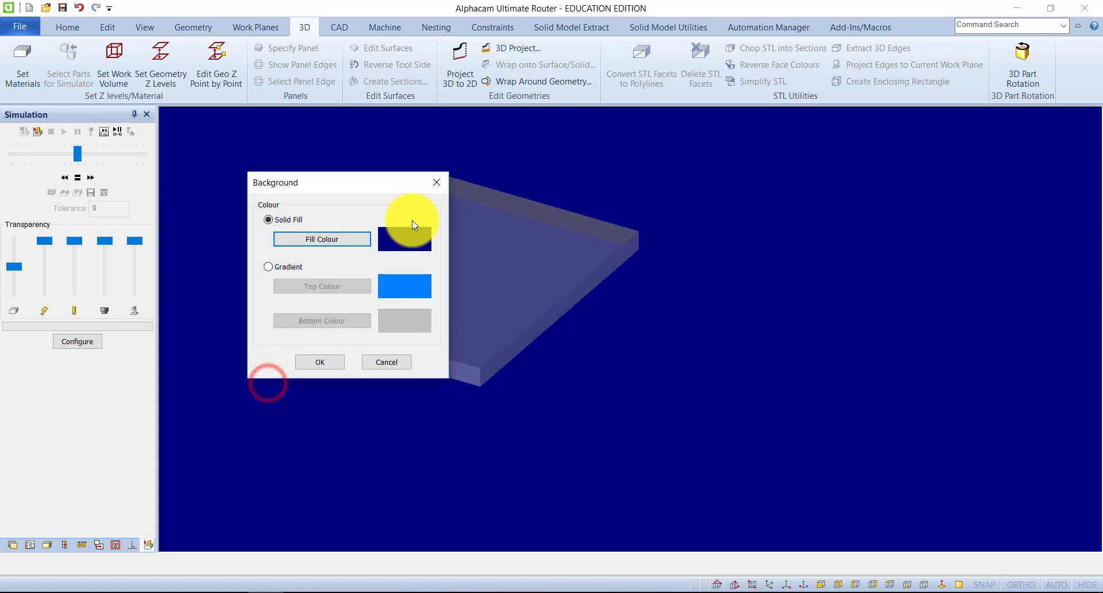
click(396, 363)
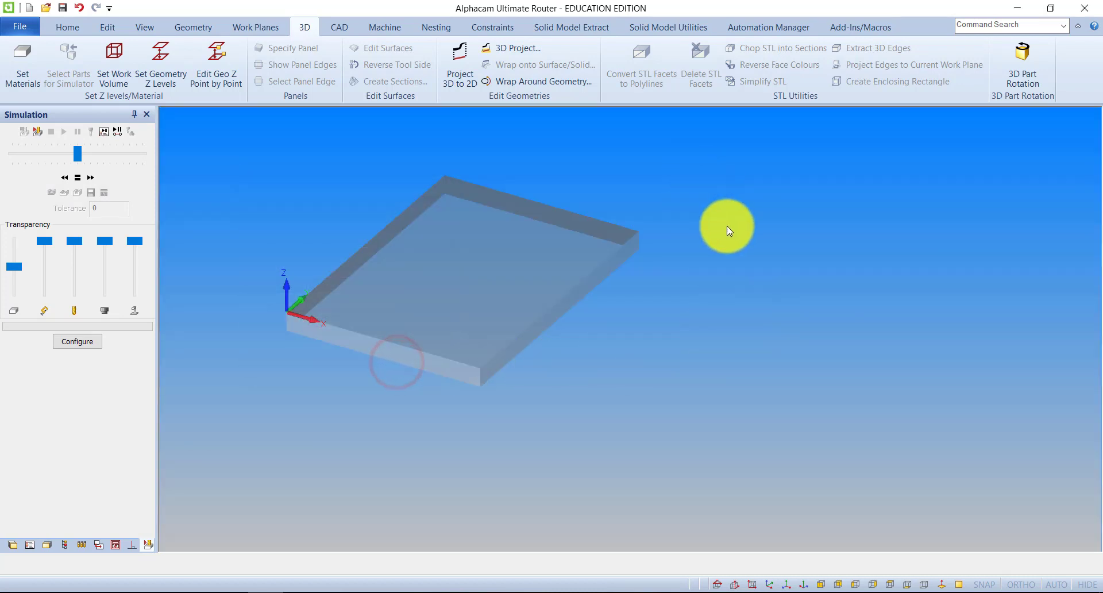
mouse_move(658, 390)
mouse_down()
mouse_move(671, 316)
mouse_move(756, 388)
mouse_move(665, 389)
mouse_up()
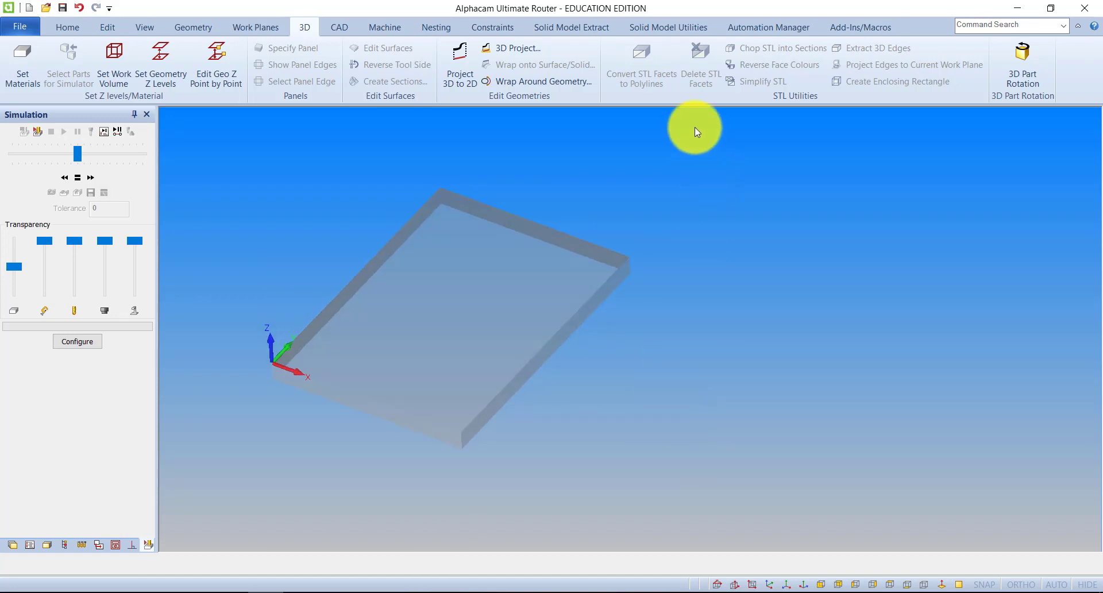
drag(681, 319, 638, 254)
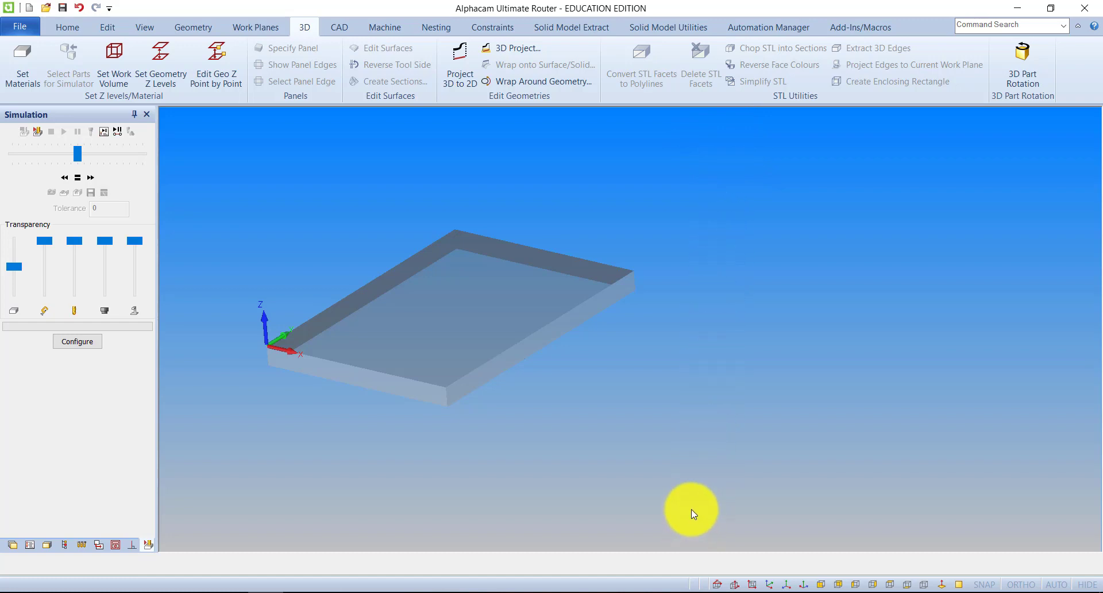
drag(771, 251, 765, 196)
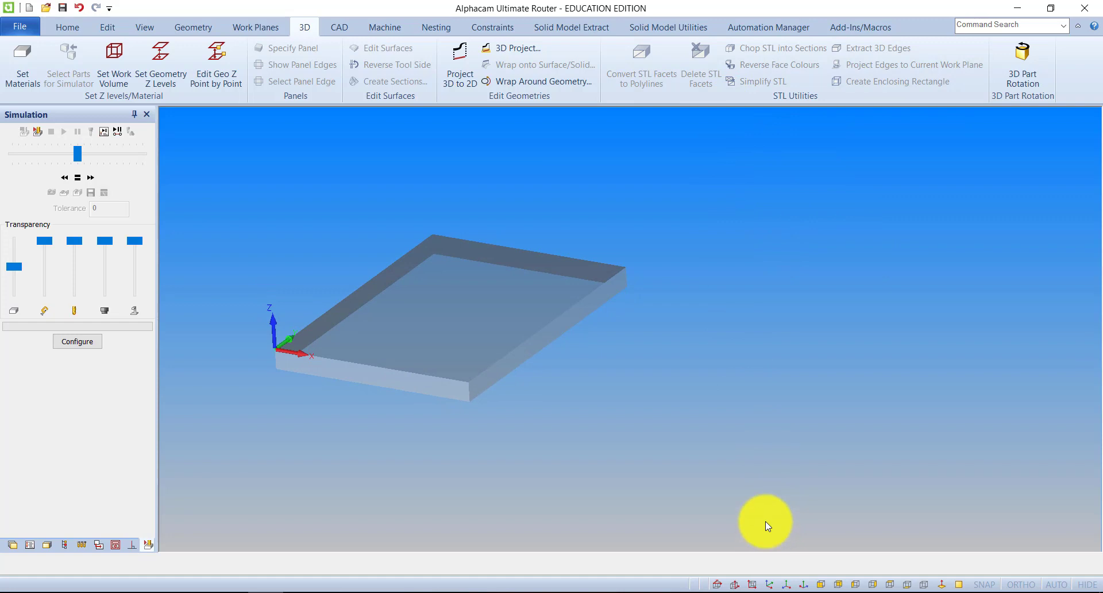
mouse_move(540, 421)
mouse_down()
mouse_move(697, 368)
mouse_move(606, 439)
mouse_move(621, 451)
mouse_move(581, 395)
mouse_move(640, 473)
mouse_move(544, 398)
mouse_up()
mouse_move(580, 236)
mouse_down()
mouse_move(703, 229)
mouse_move(519, 371)
mouse_move(485, 266)
mouse_move(450, 260)
mouse_up()
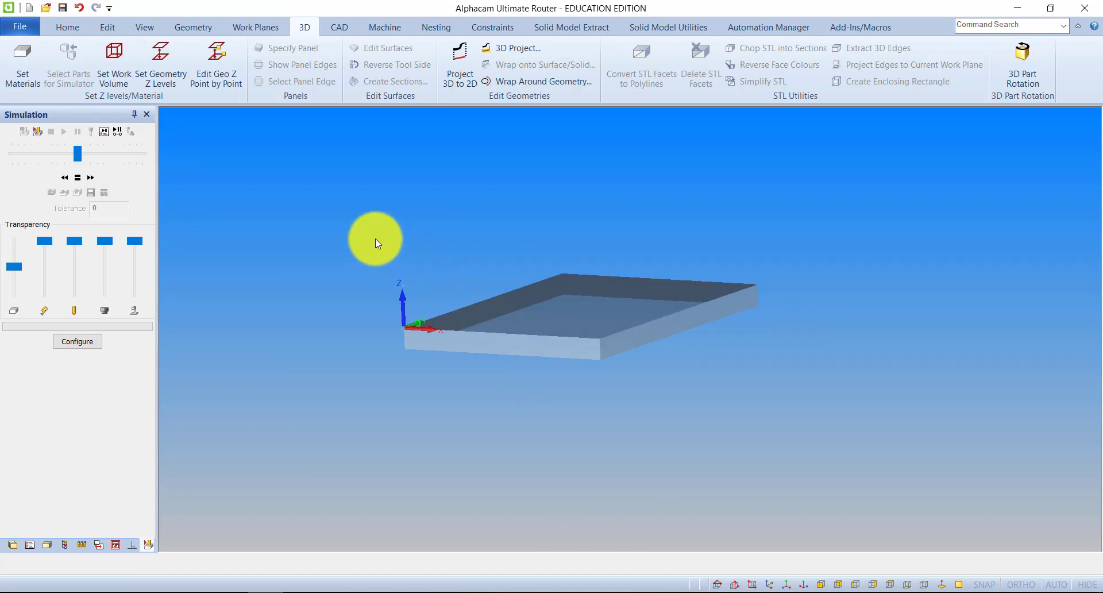
right_click(322, 250)
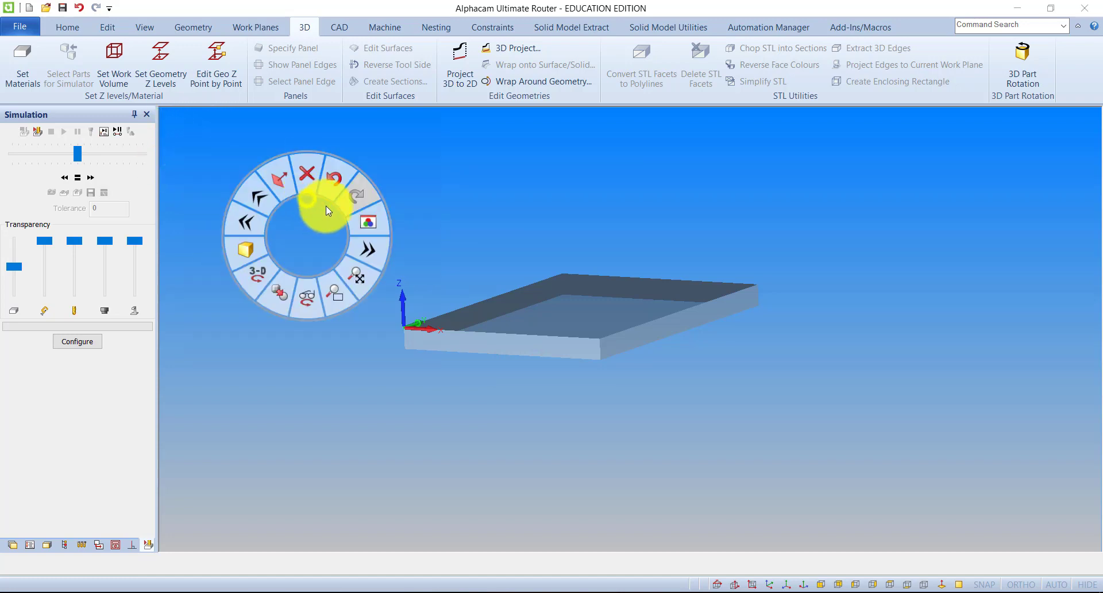
click(367, 225)
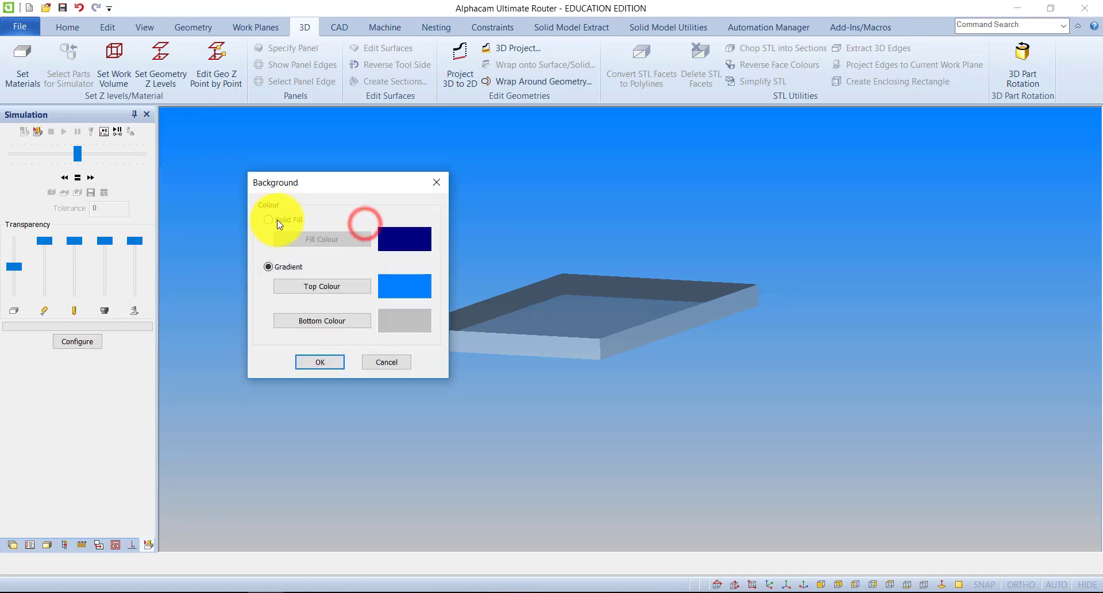
click(381, 362)
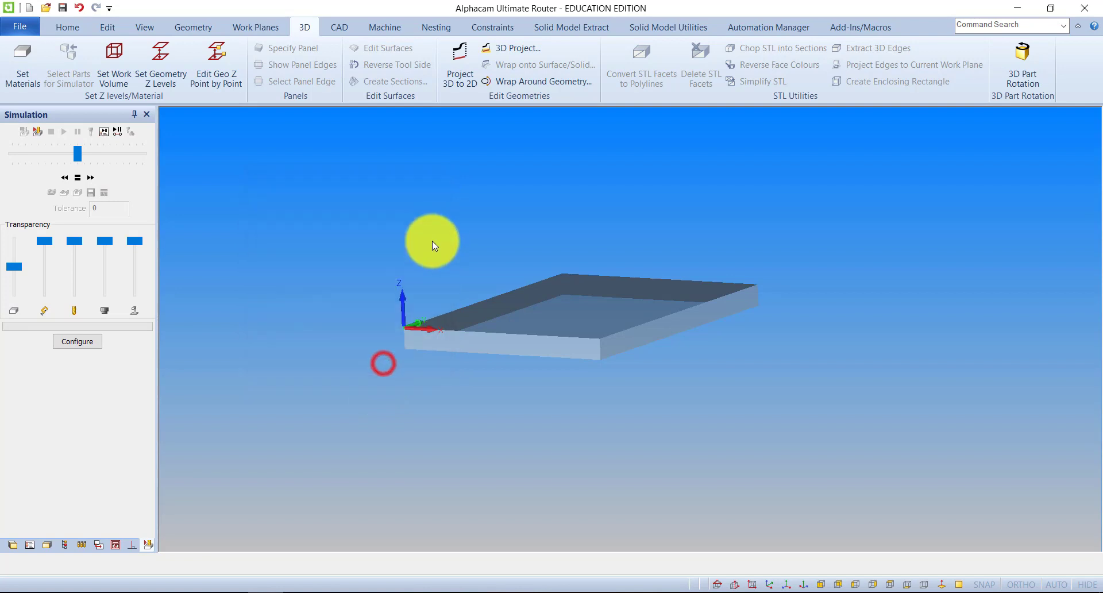
mouse_move(423, 228)
mouse_down()
mouse_move(515, 273)
mouse_move(621, 379)
mouse_move(475, 272)
mouse_move(510, 357)
mouse_move(524, 315)
mouse_move(426, 234)
mouse_move(507, 323)
mouse_move(535, 378)
mouse_up()
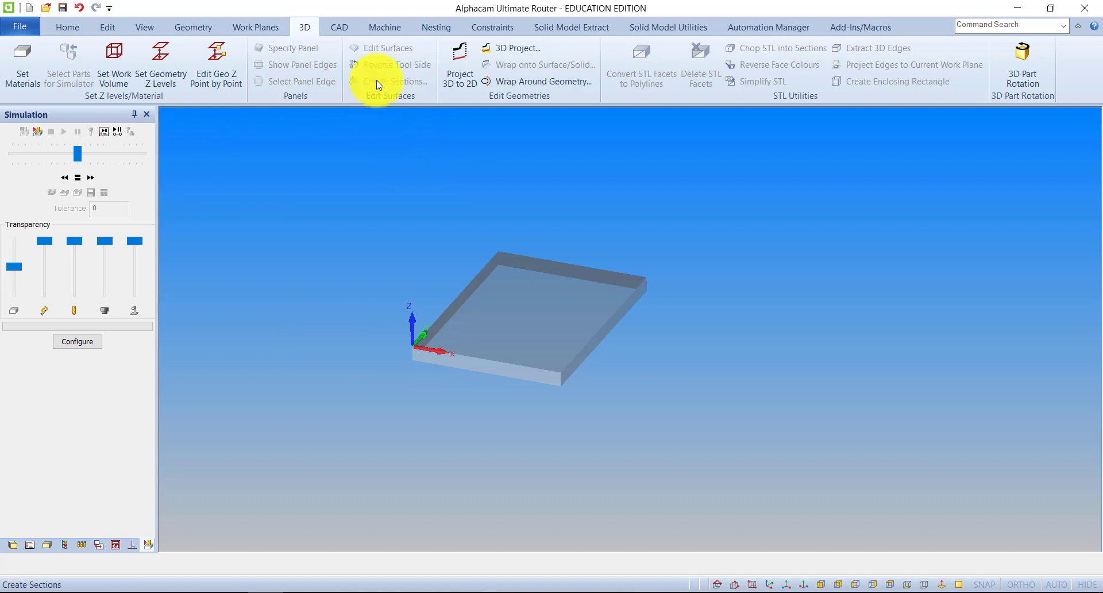
Select the User - Engrave - 30 d... tool, number 72, from the router tool library and accept it
click(373, 23)
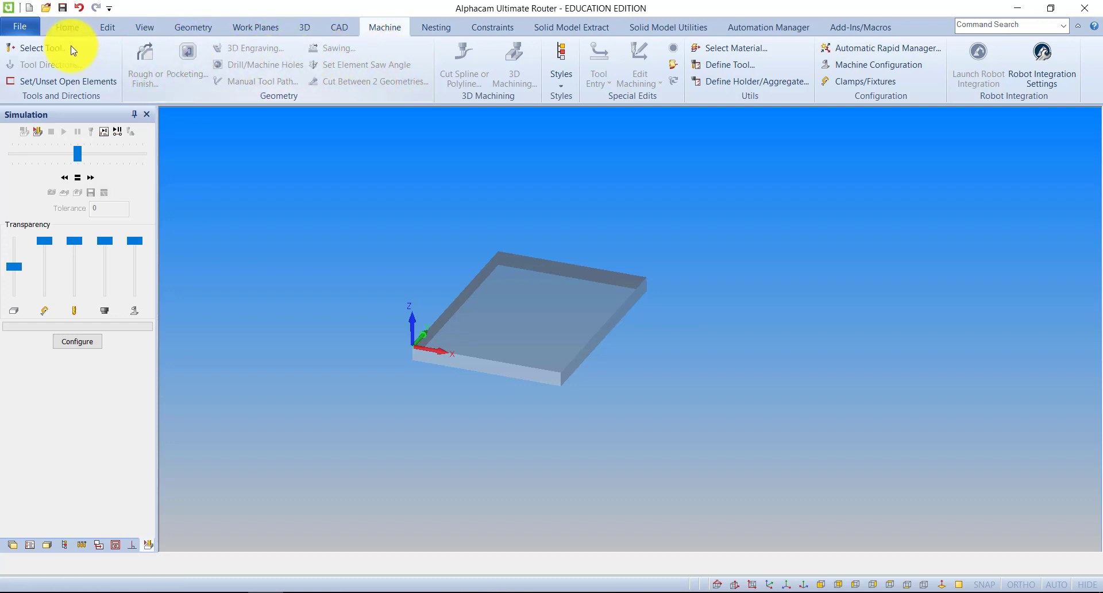
click(46, 48)
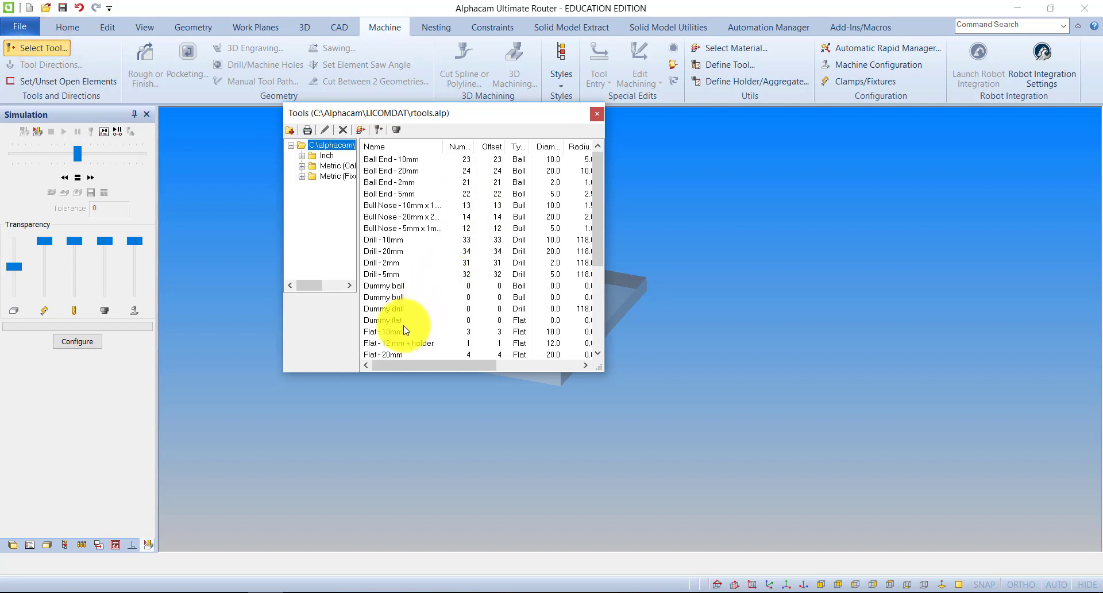
scroll(405, 330, down, 4)
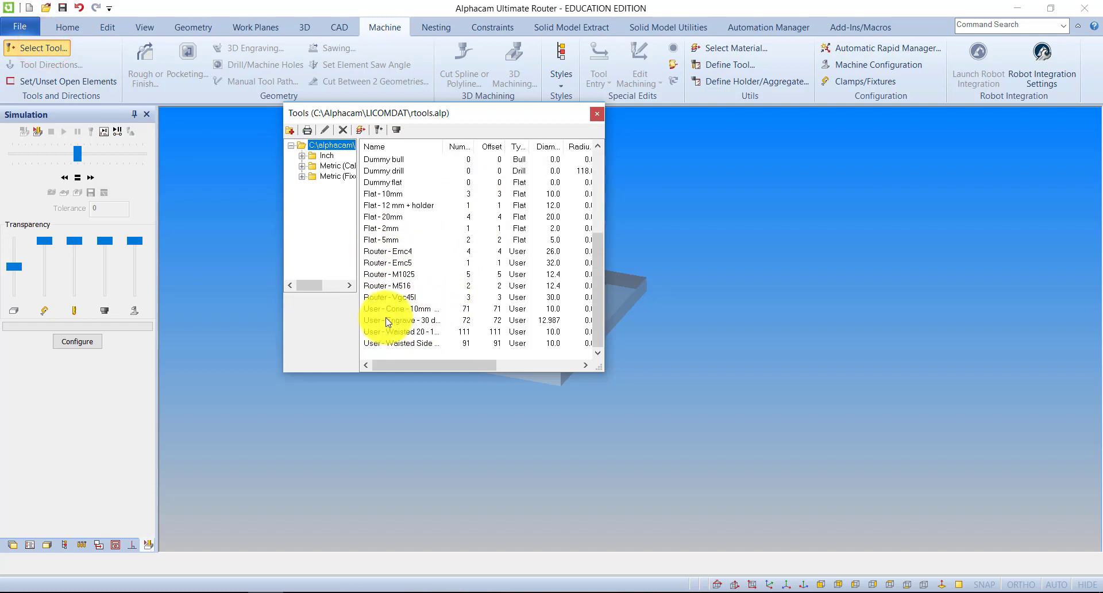
double_click(405, 321)
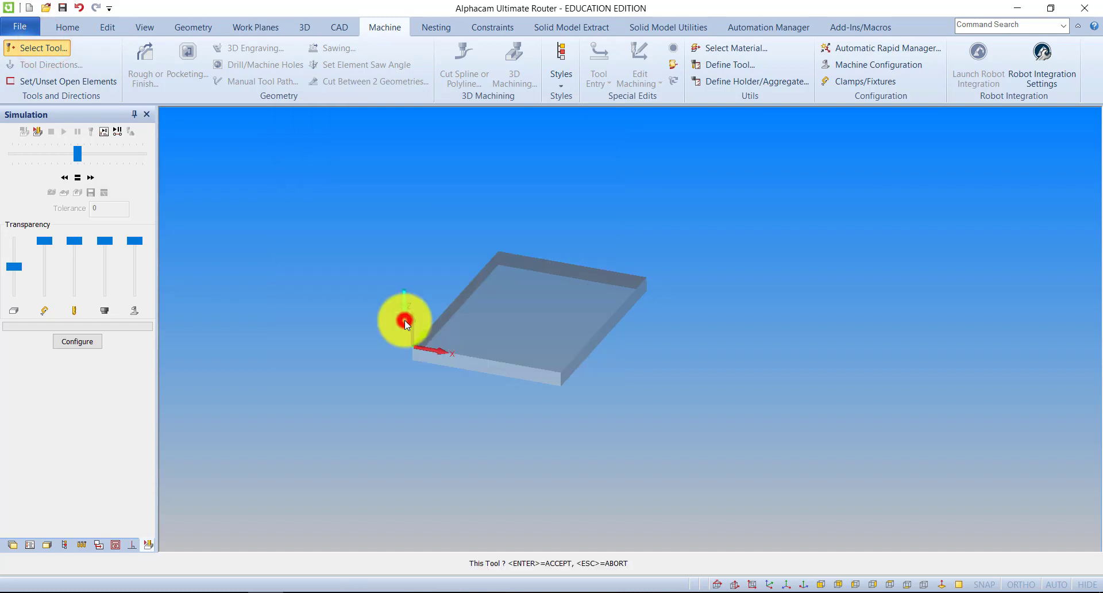
click(475, 307)
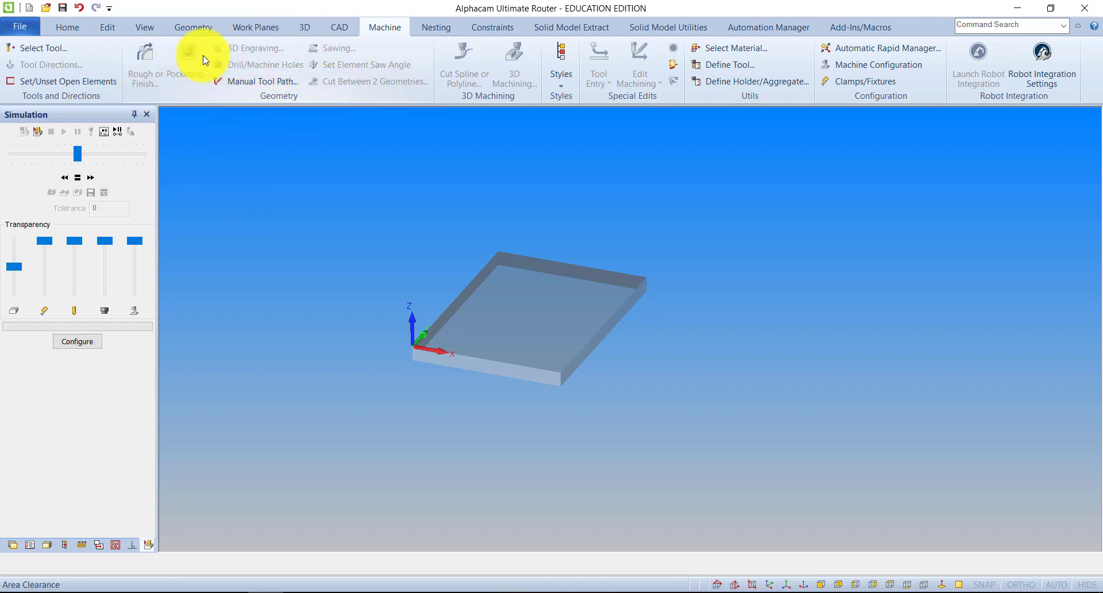
Draw a trial line across the upper half of the material block's top face, and remove it
scroll(551, 292, up, 2)
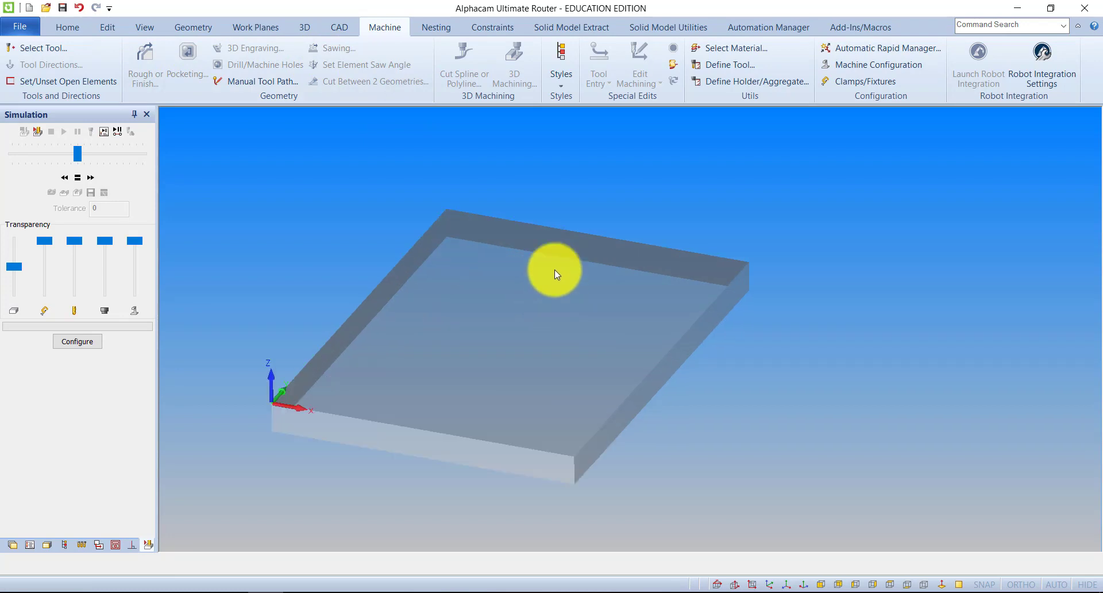
click(194, 27)
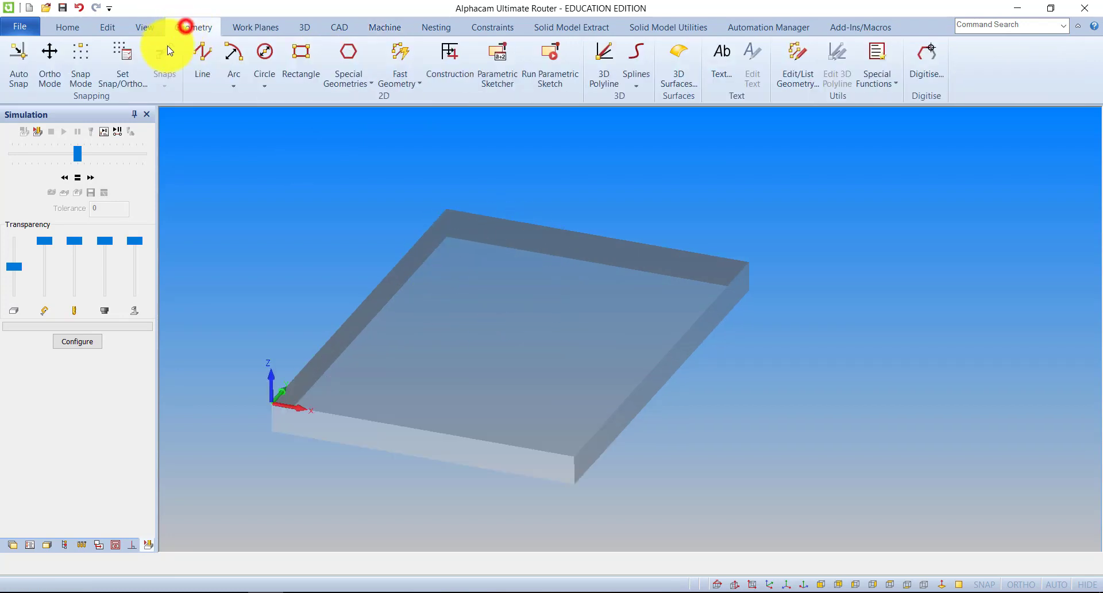
click(202, 55)
click(464, 262)
click(608, 314)
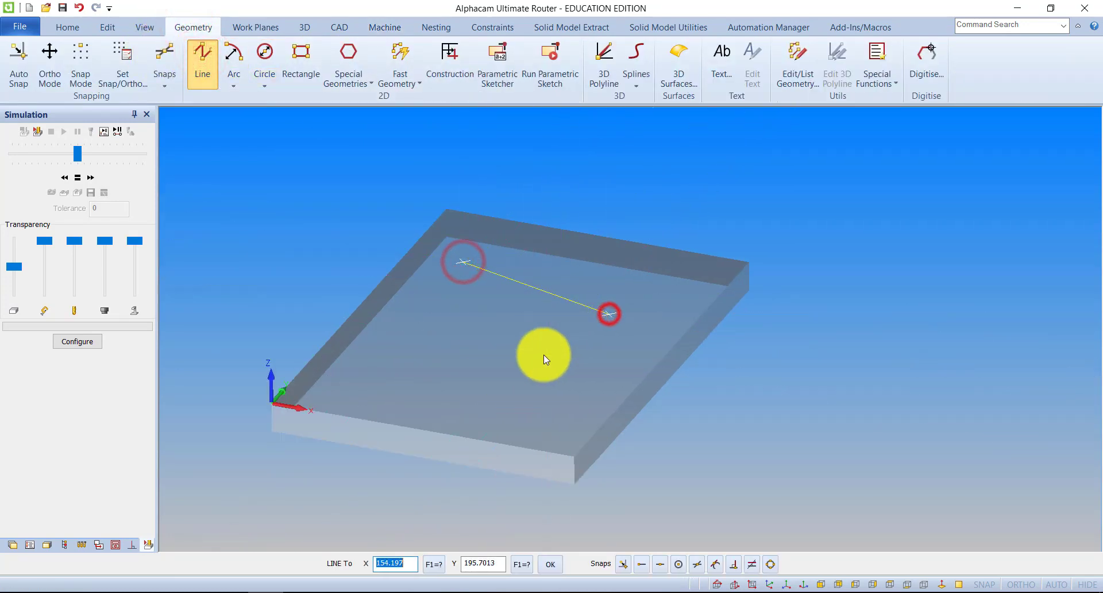
key(Escape)
click(384, 27)
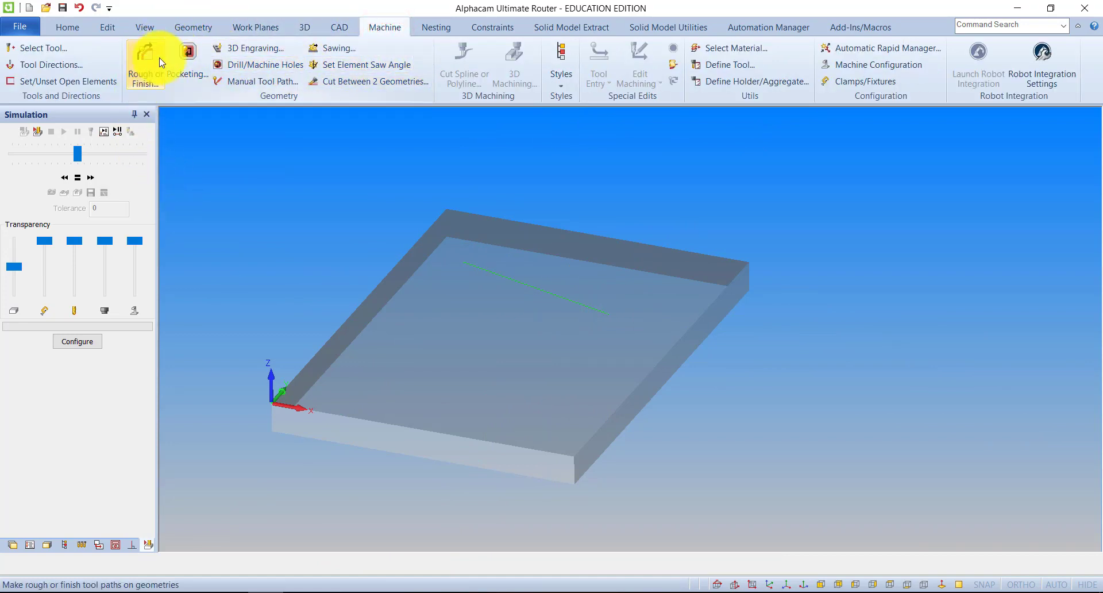
click(481, 268)
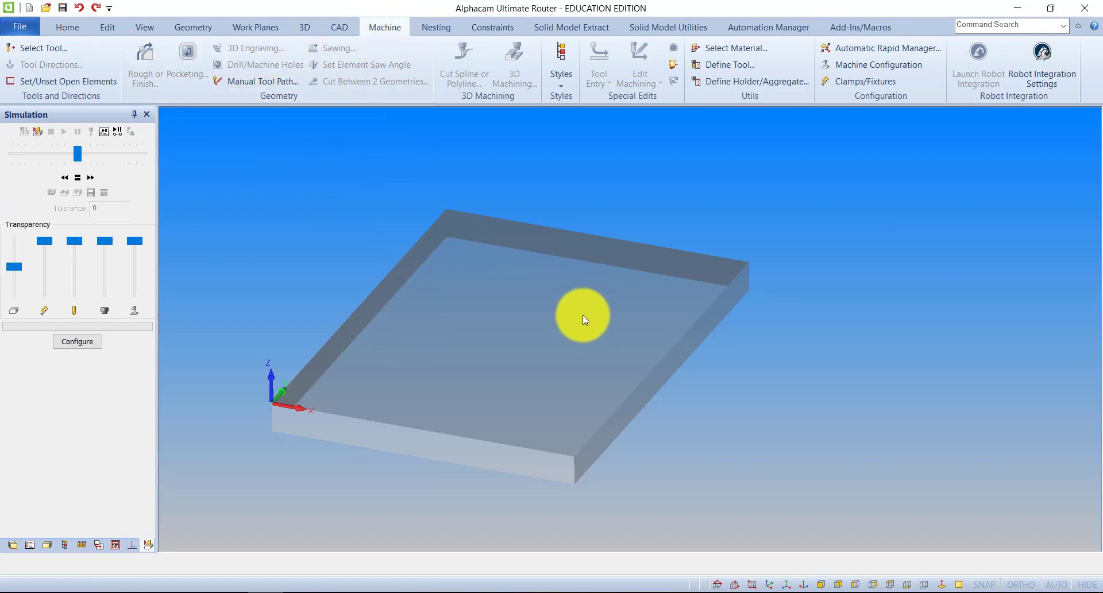
Start a Manual Tool Path with Safe Rapid Level 40, Rapid Down To 5 and Final Depth -3
click(264, 87)
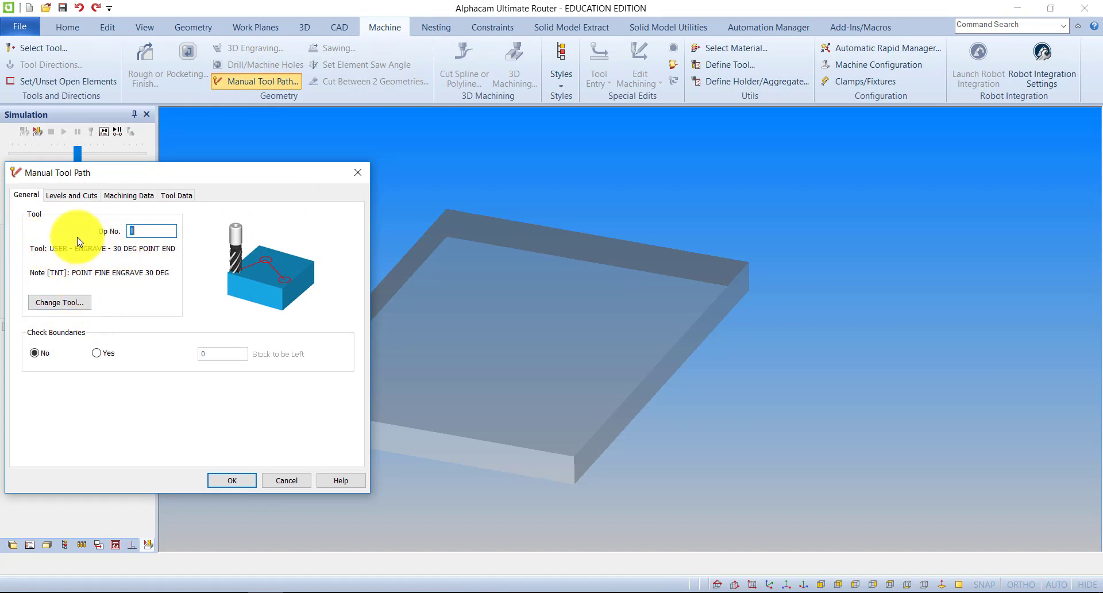
click(73, 196)
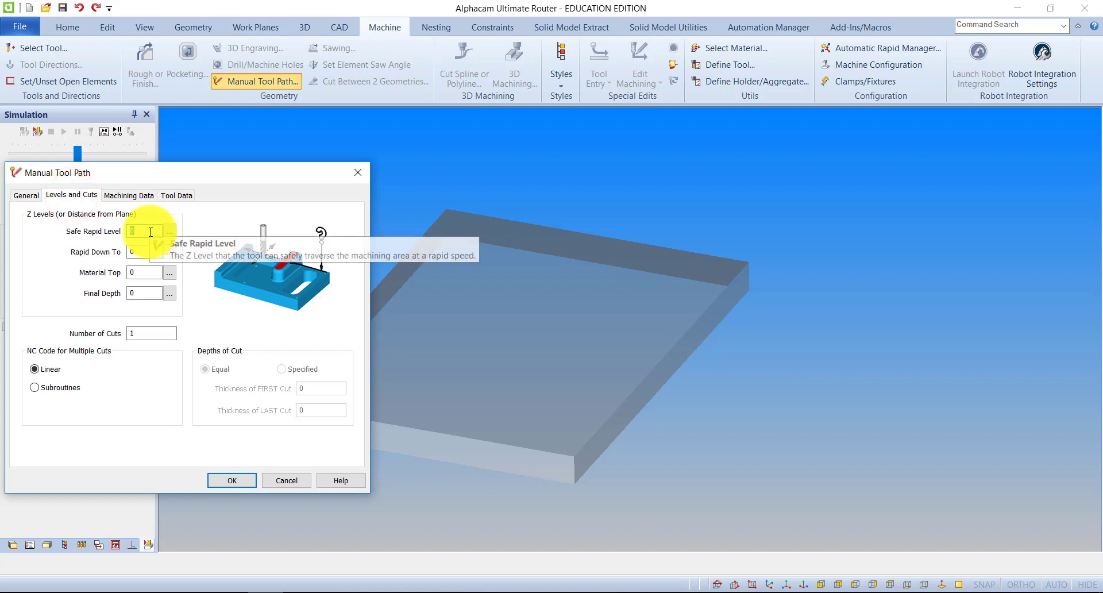
text(40)
click(138, 251)
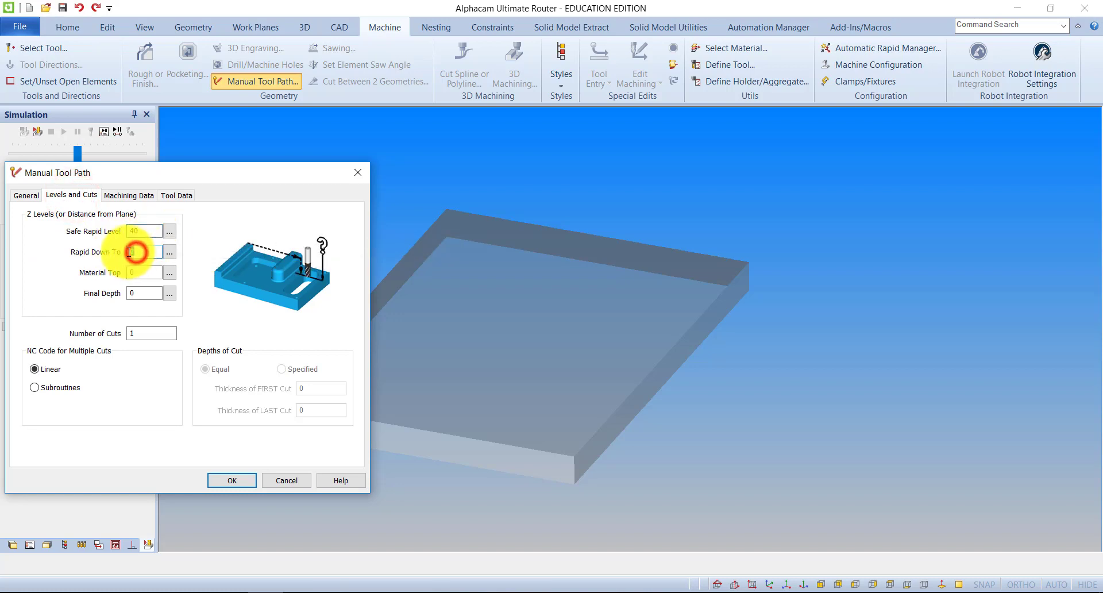
click(128, 294)
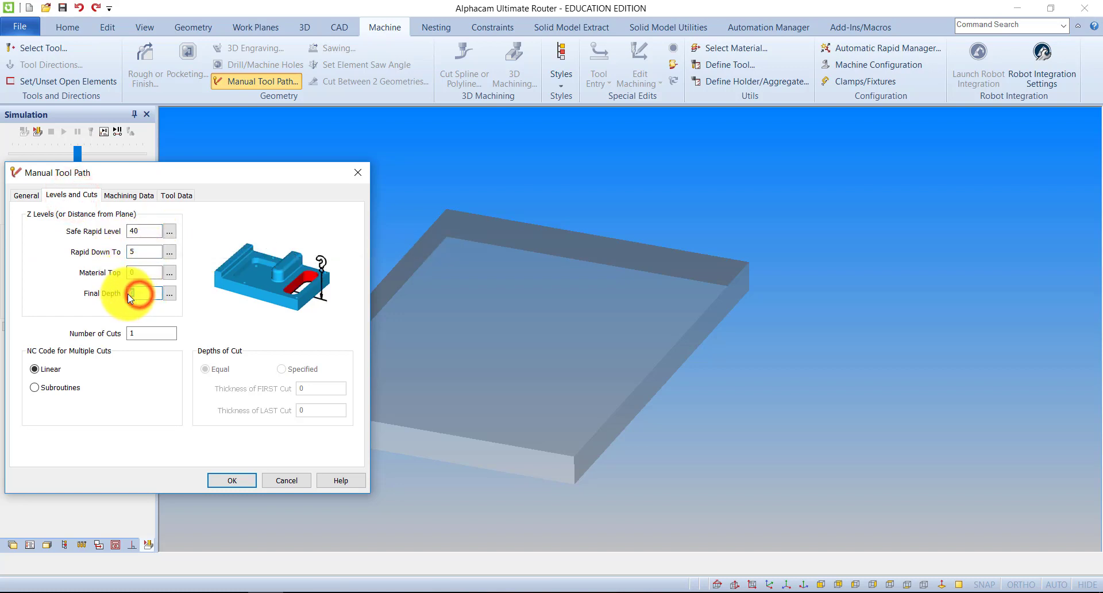
text(-3)
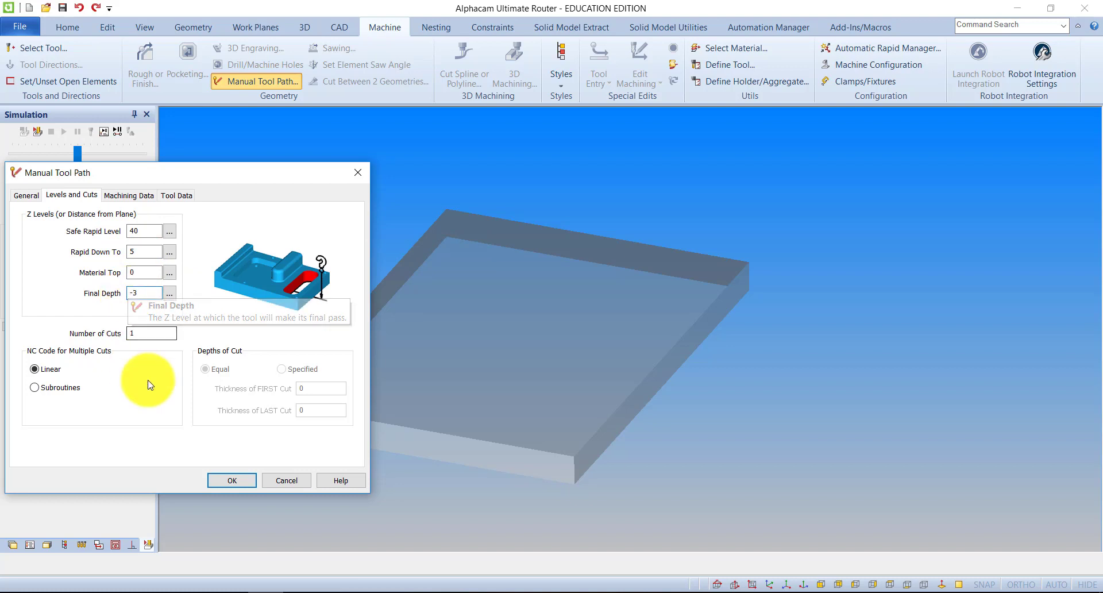
Review the machining data and tool data for the manual tool path, and accept the settings
click(131, 196)
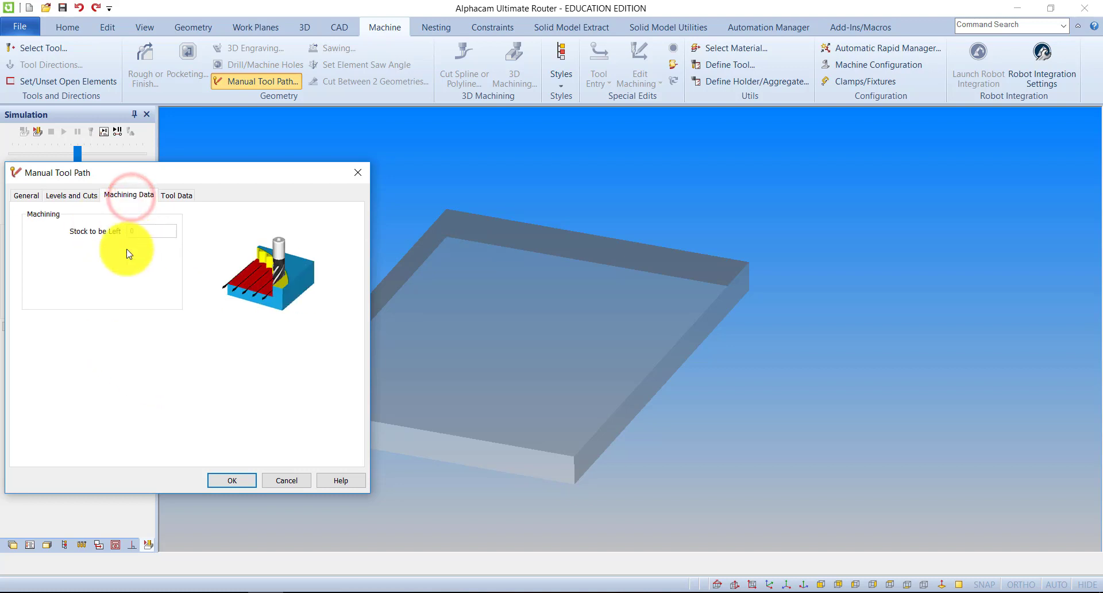
click(177, 195)
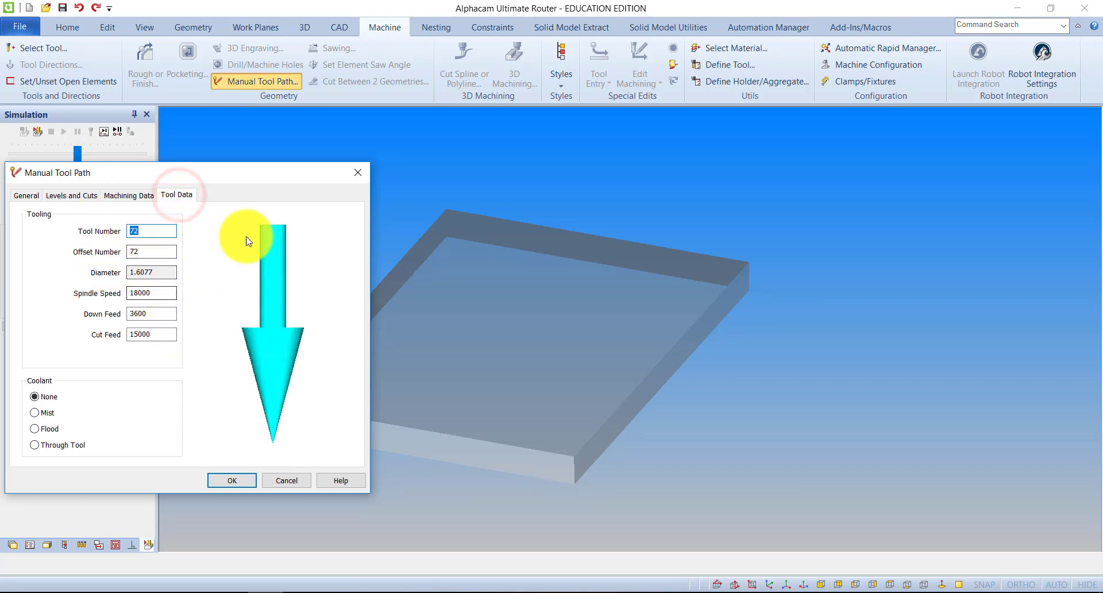
drag(229, 170, 234, 121)
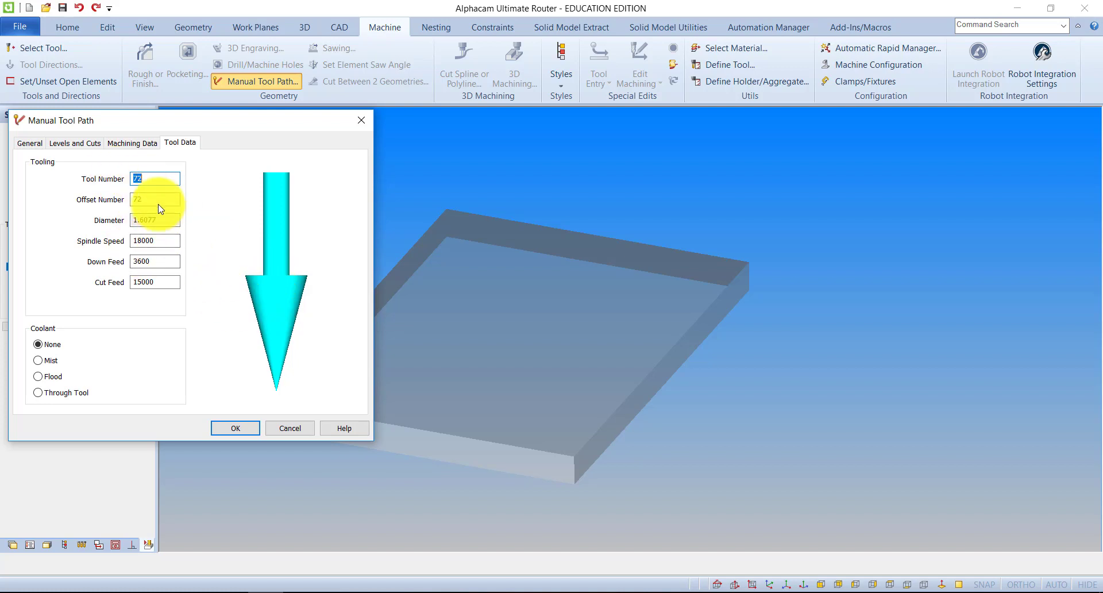
drag(231, 121, 229, 118)
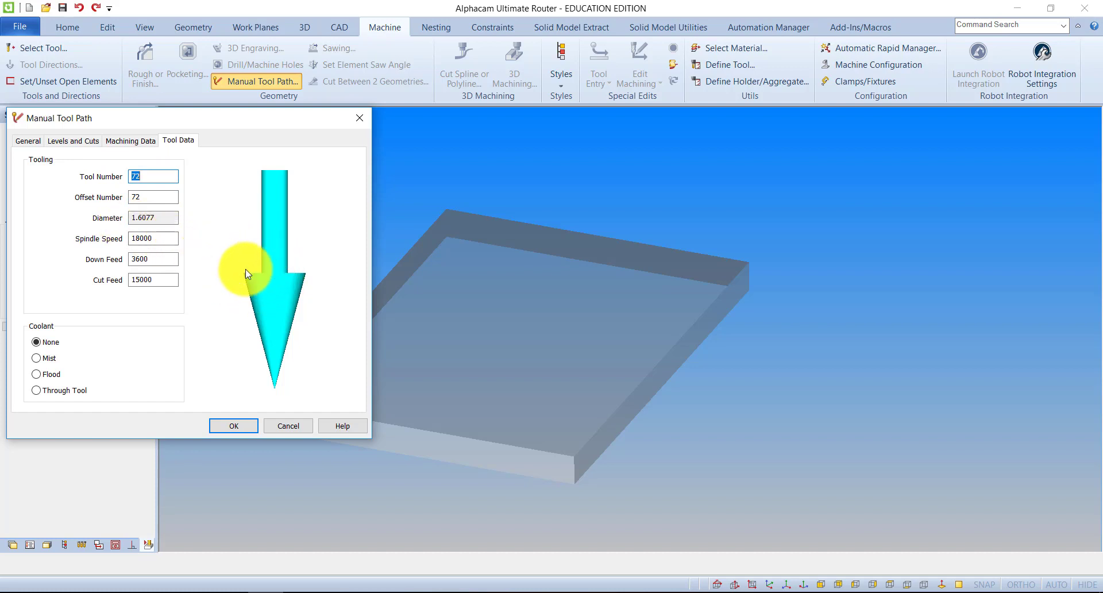
click(249, 427)
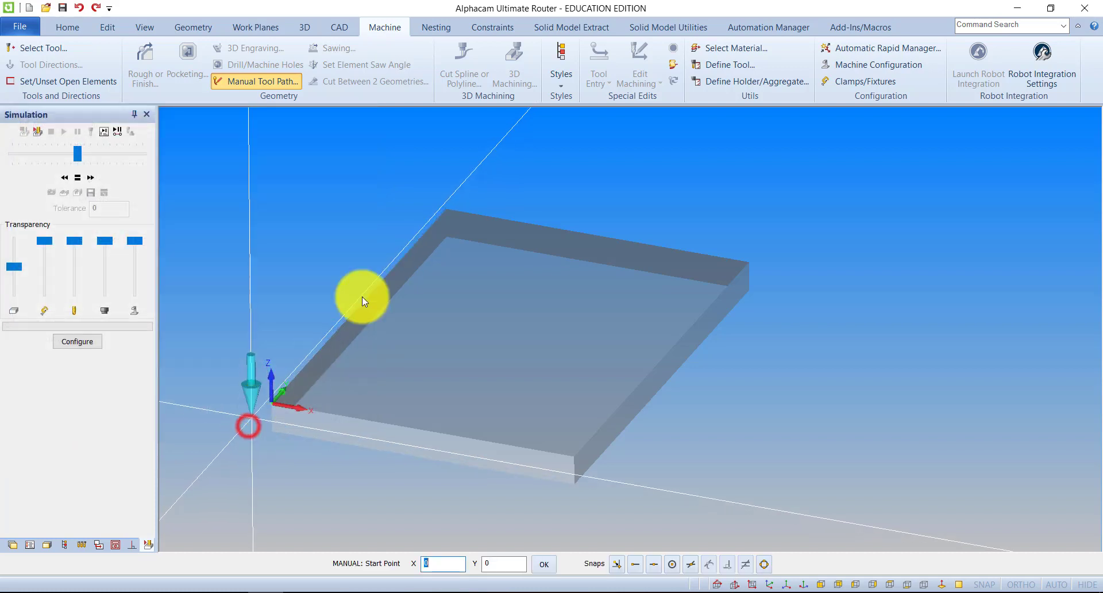
Place nine points freehand to form a zigzag tool path crossing the block and extending past its edges, and finish it
click(405, 230)
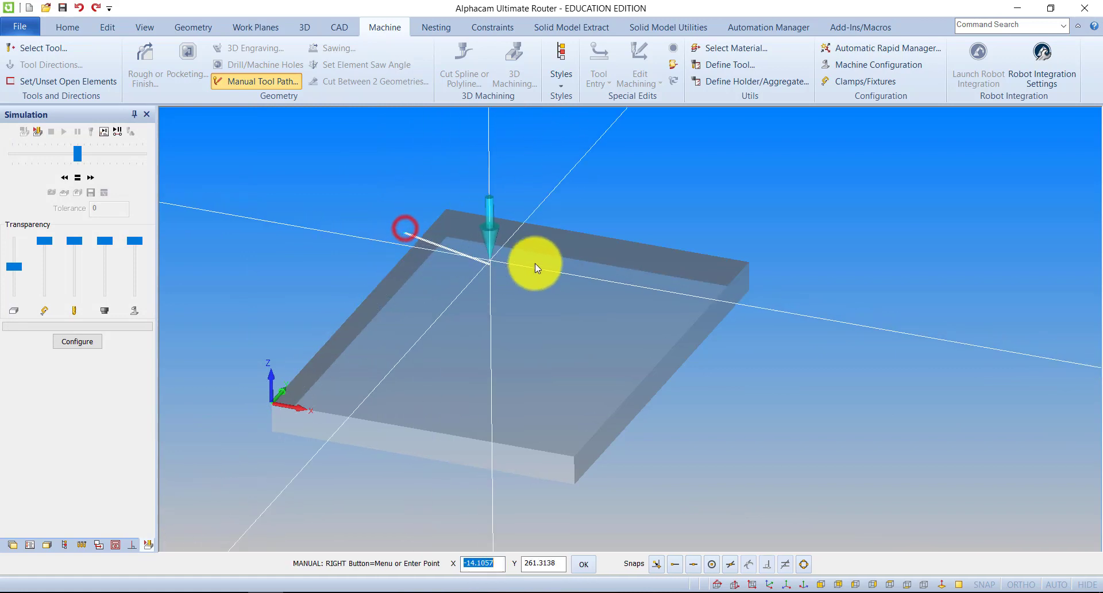
click(631, 279)
click(706, 408)
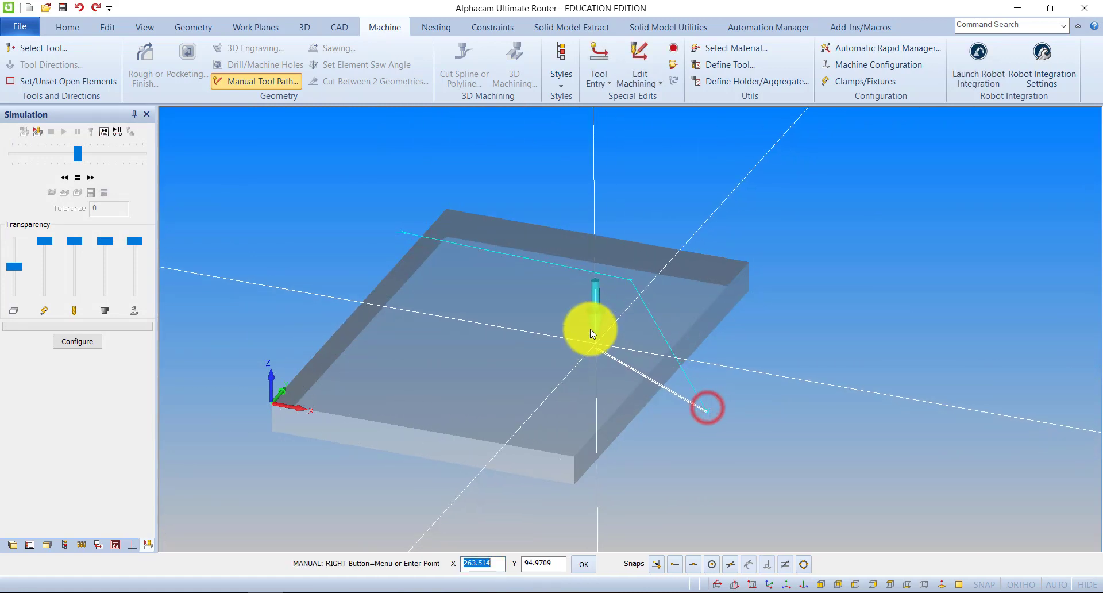
click(583, 315)
click(405, 341)
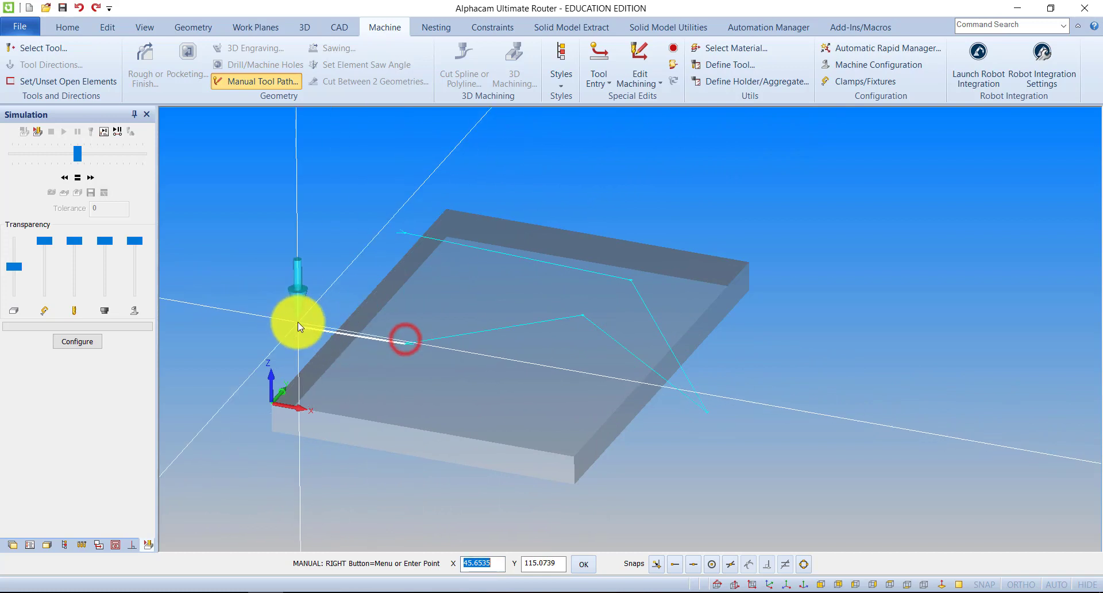
click(298, 325)
click(351, 489)
click(528, 402)
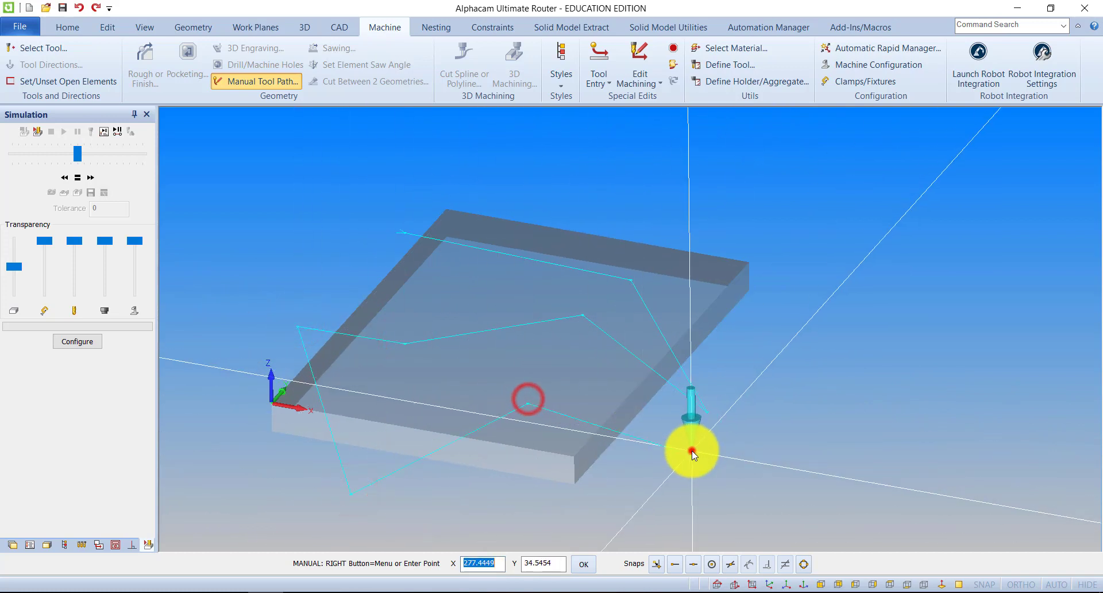
click(692, 453)
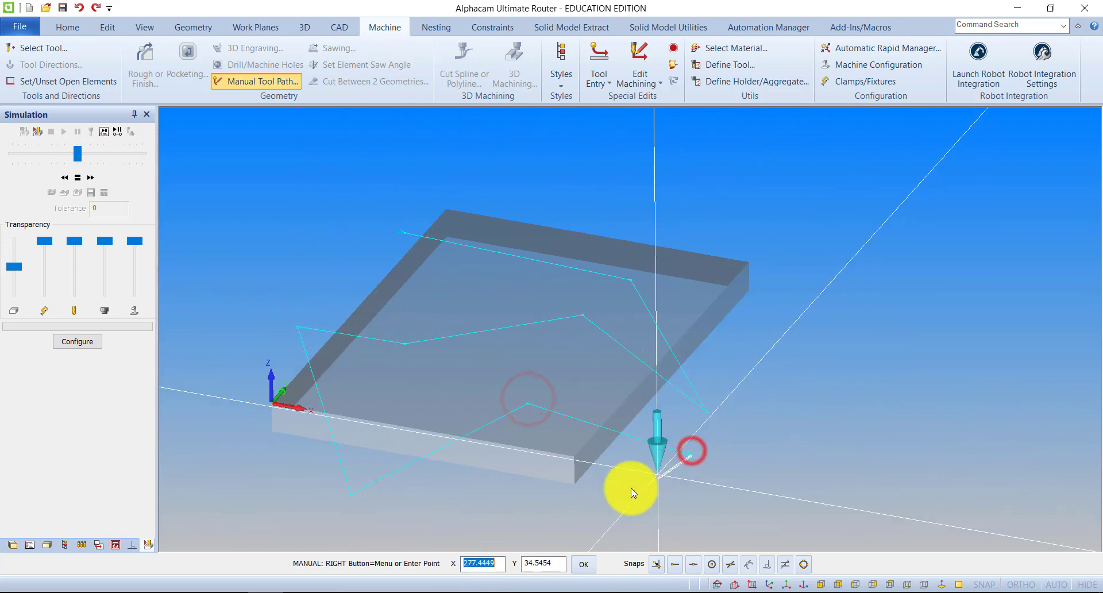
click(591, 562)
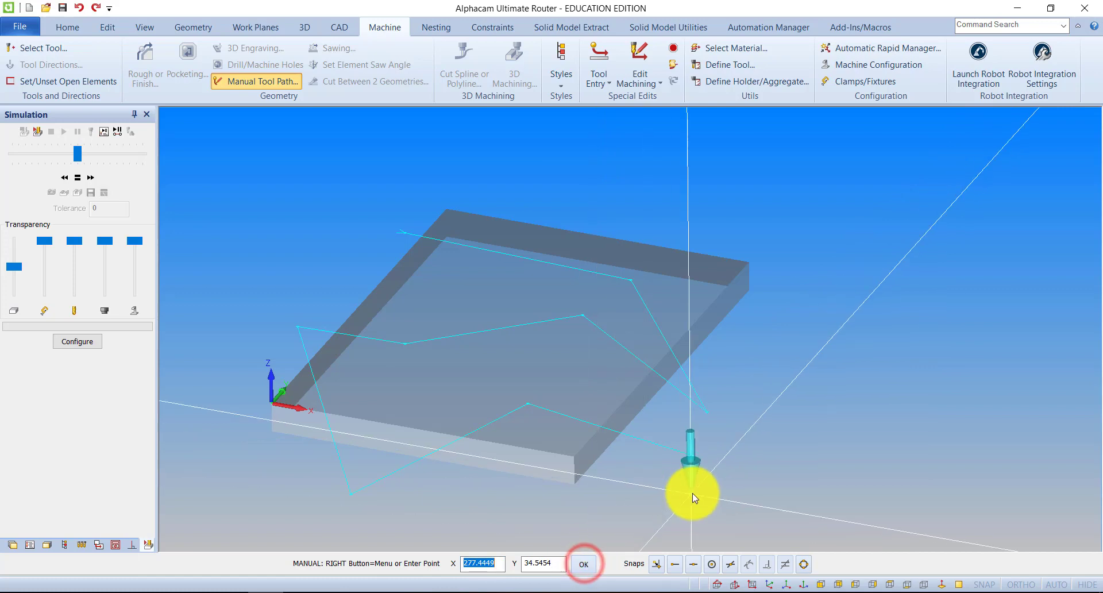
key(Escape)
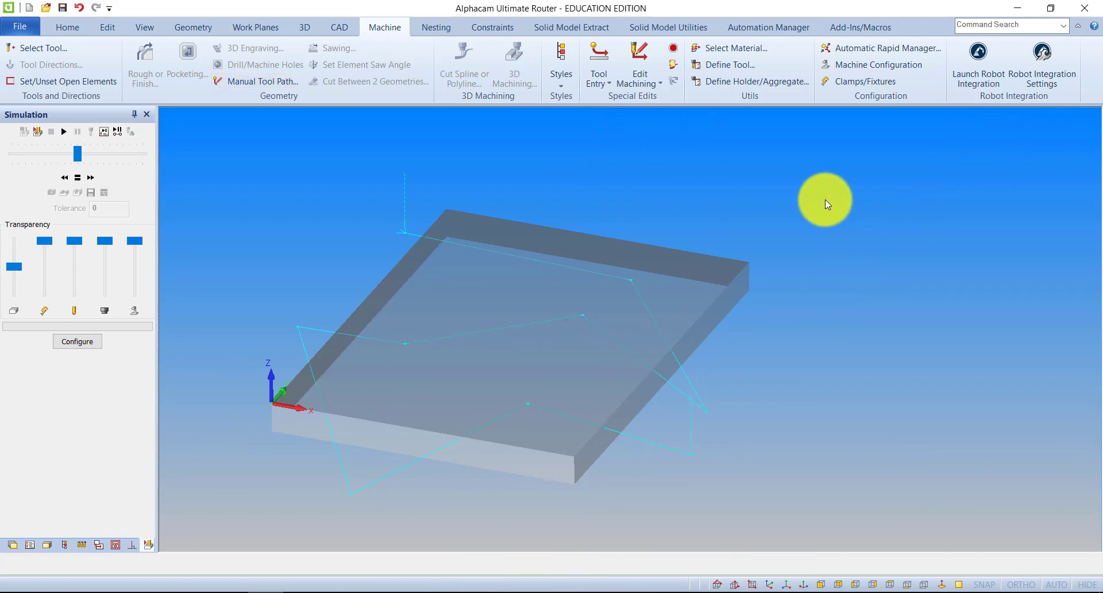
Run the solid simulation of the zigzag tool path on the material block, and exit the simulation
click(145, 27)
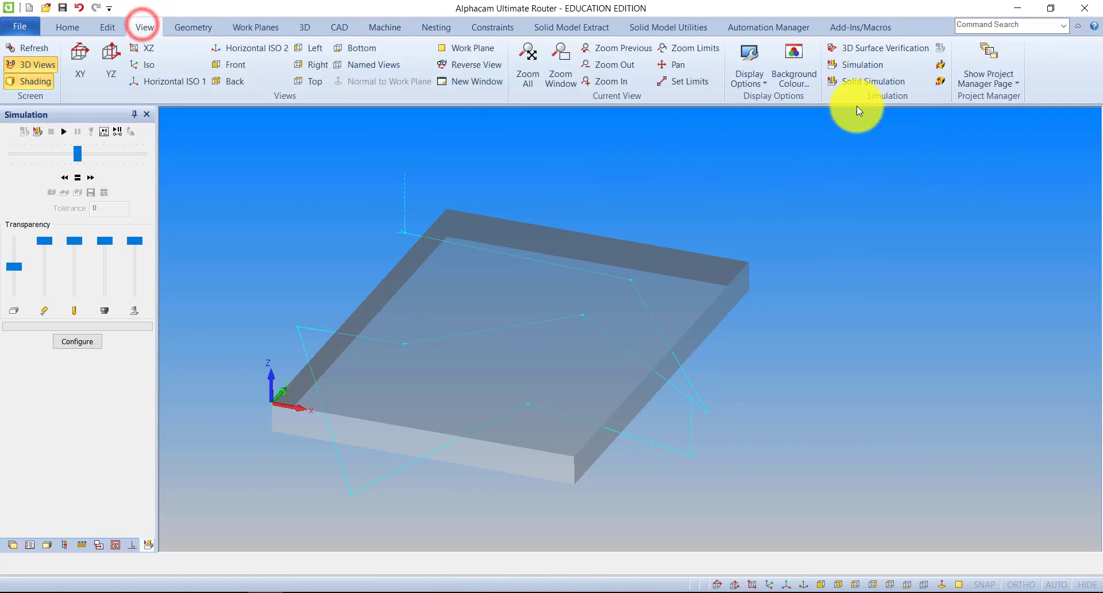
click(850, 81)
click(63, 132)
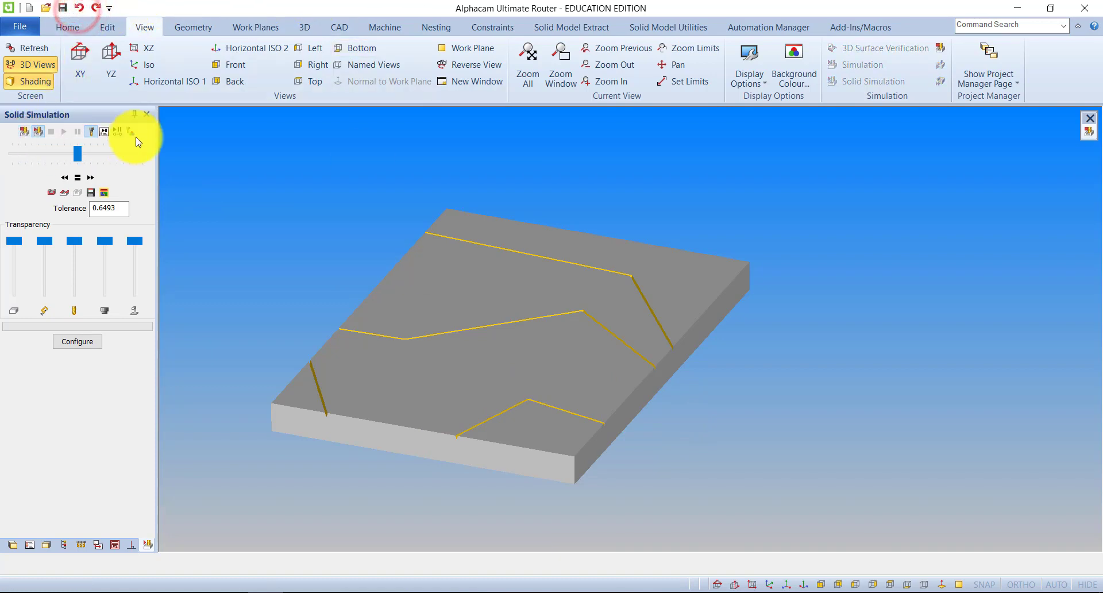
click(24, 132)
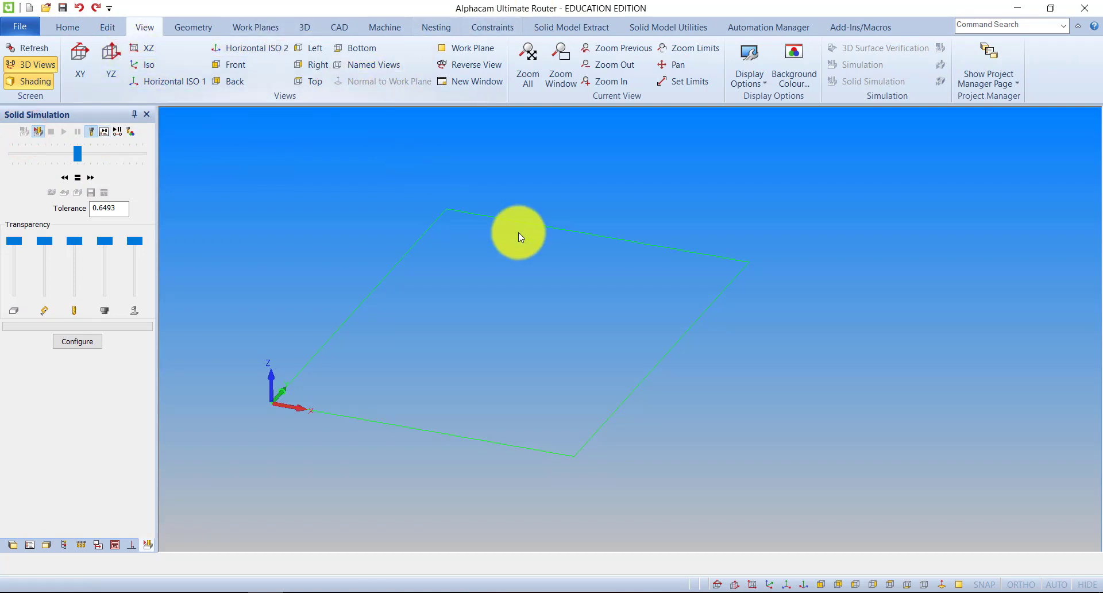
Set the rectangle as the material again, accepting the material settings
click(305, 28)
click(21, 62)
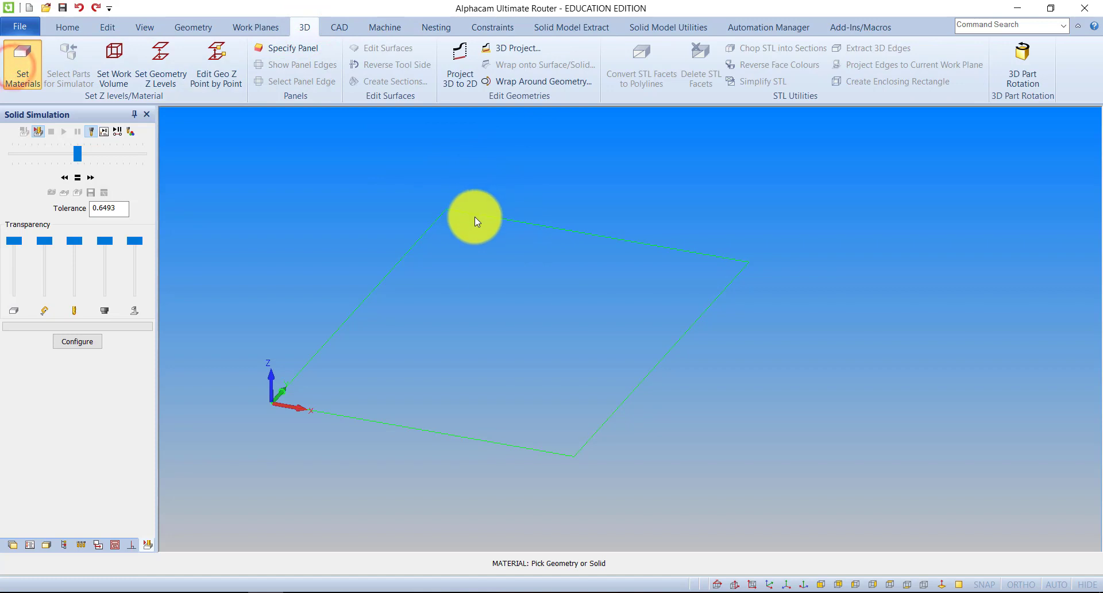
click(458, 212)
click(528, 409)
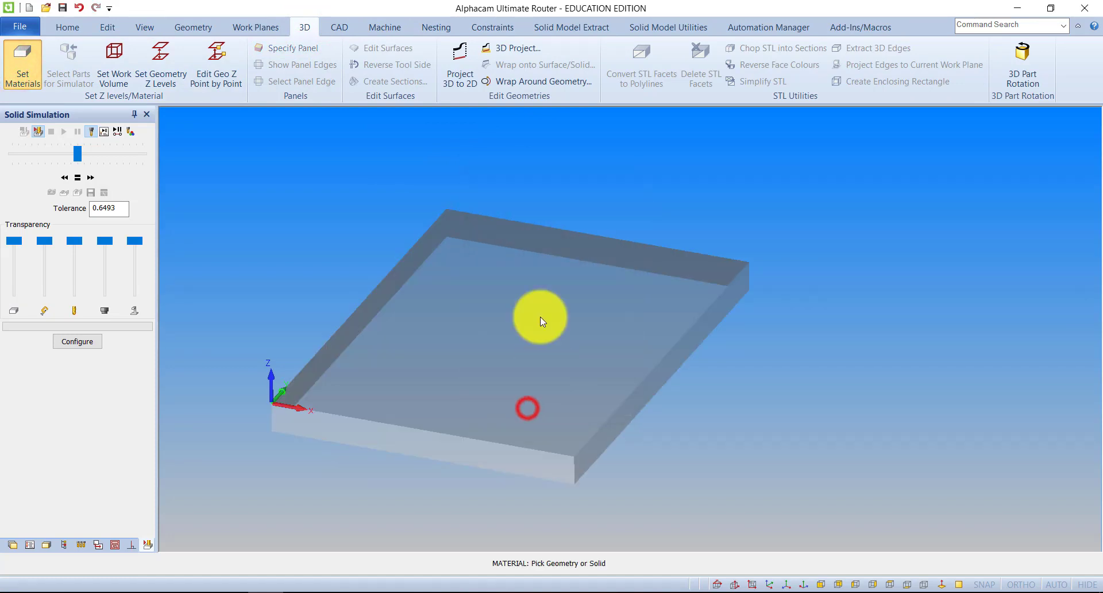
Turn on construction geometry mode for the shapes drawn on the material block
scroll(540, 316, down, 2)
click(190, 28)
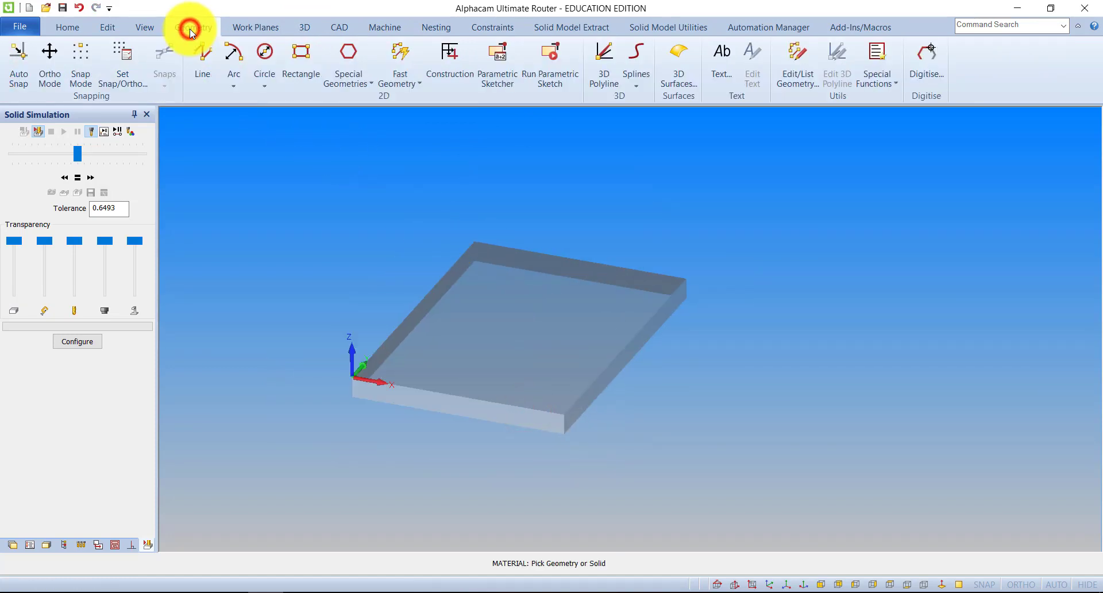
click(454, 70)
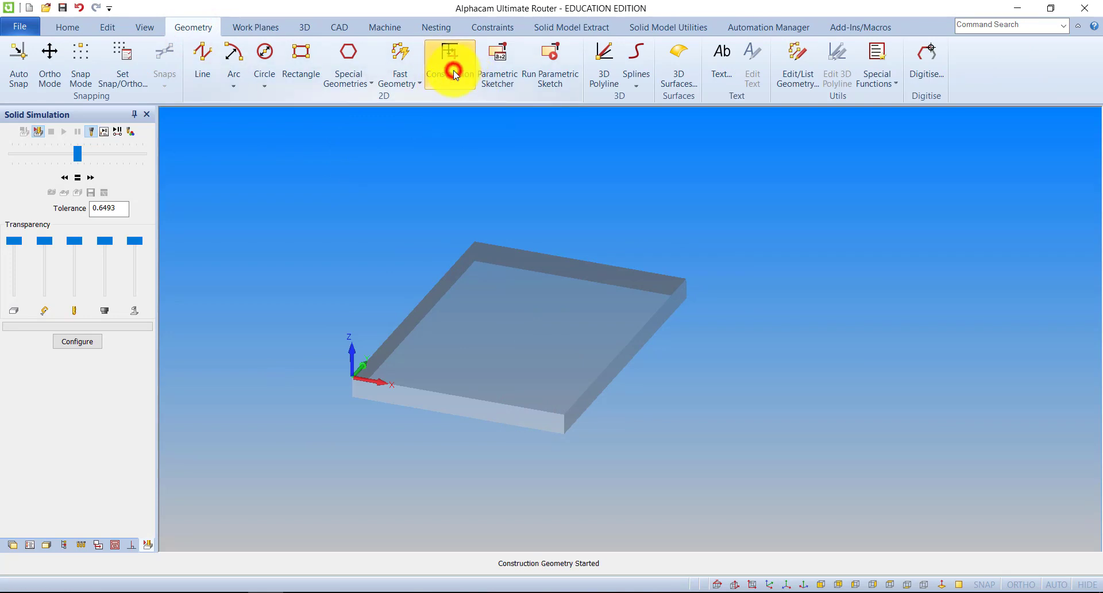
click(368, 87)
click(336, 137)
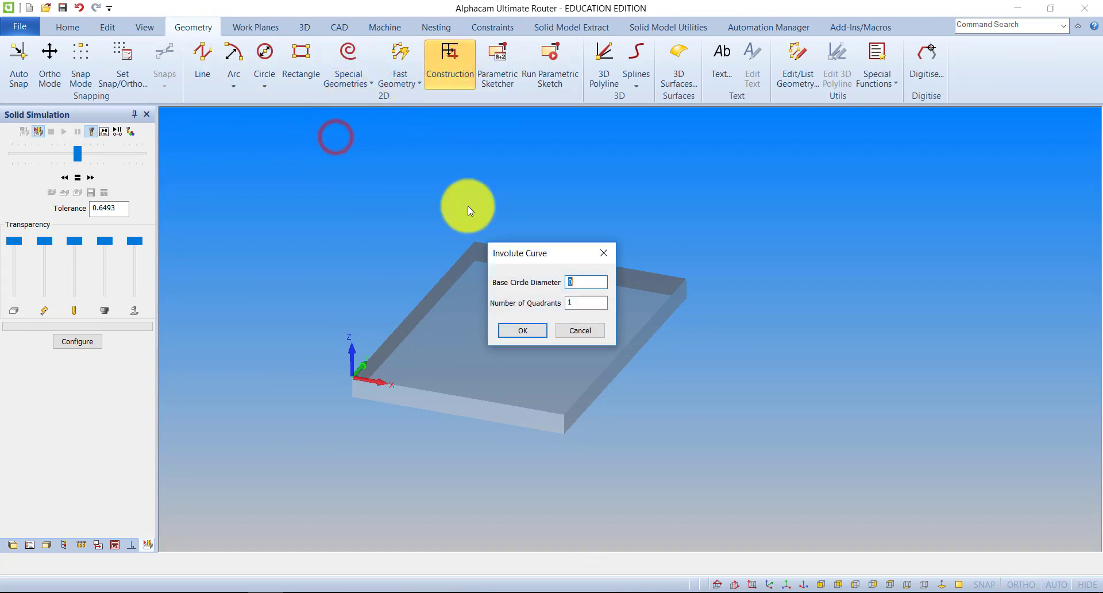
key(Escape)
Place a 5-sided construction polygon OUTSIDE a describing circle of diameter 150 near the middle of the block's top face
click(341, 78)
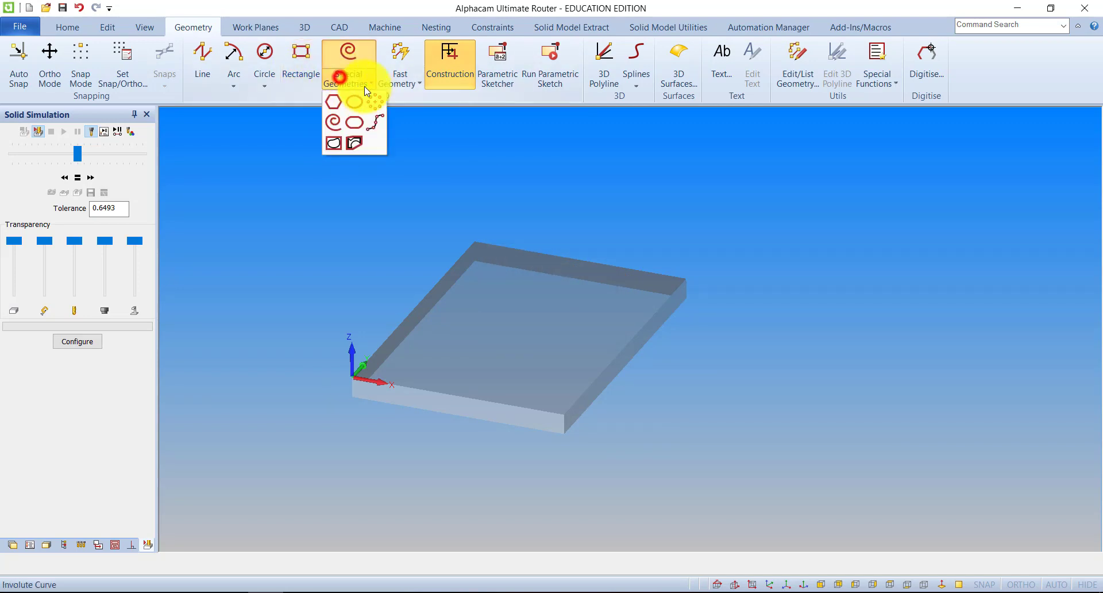
click(333, 103)
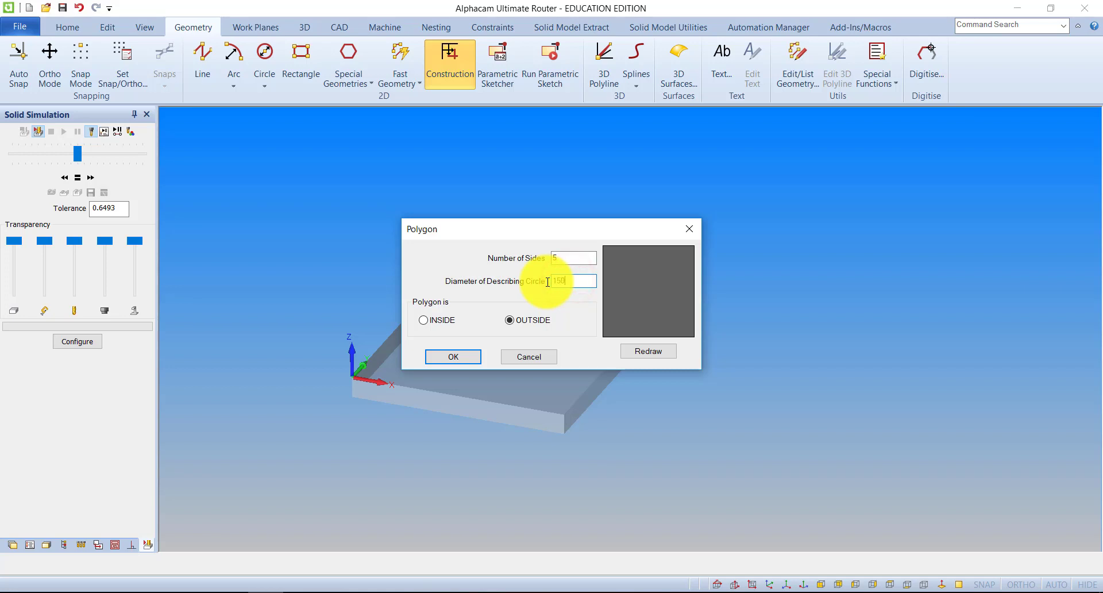
click(642, 352)
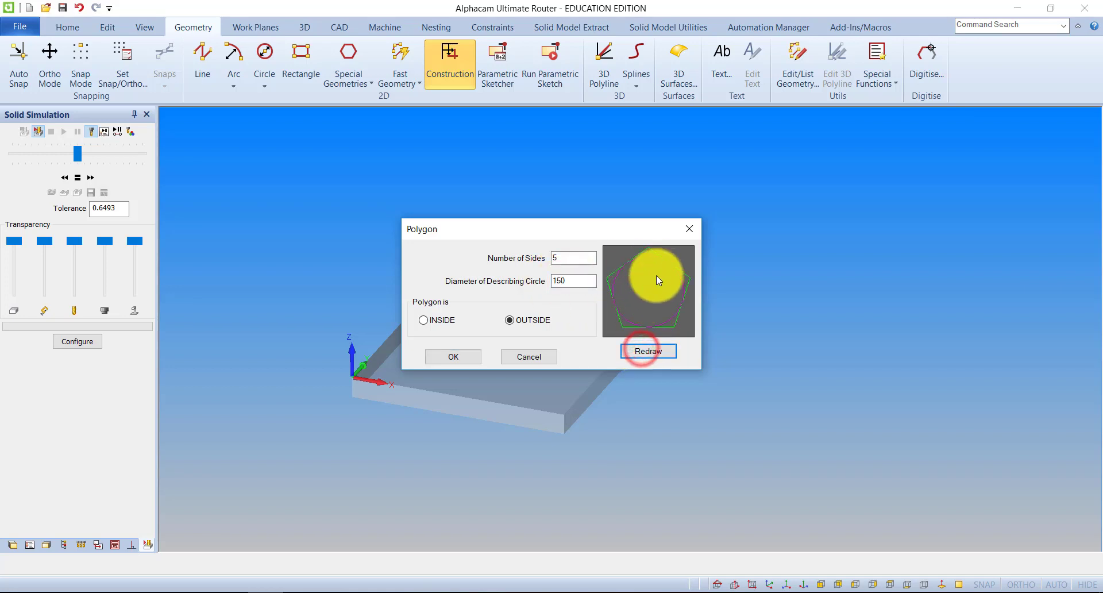
click(467, 357)
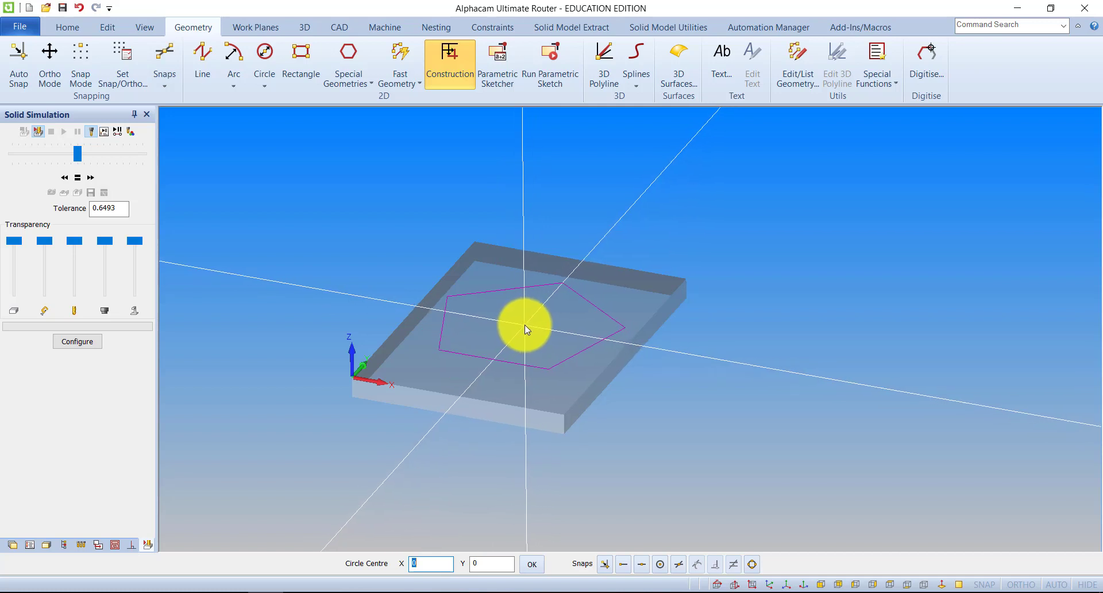
click(521, 328)
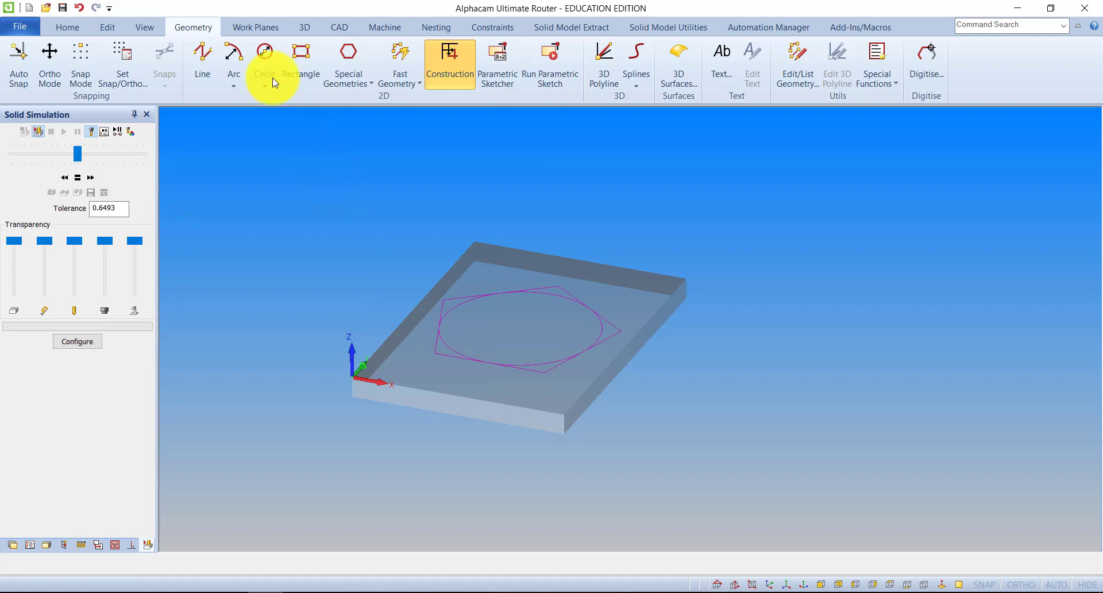
Start a manual tool path in the XY view with the engraving tool and a final depth of -5
click(375, 27)
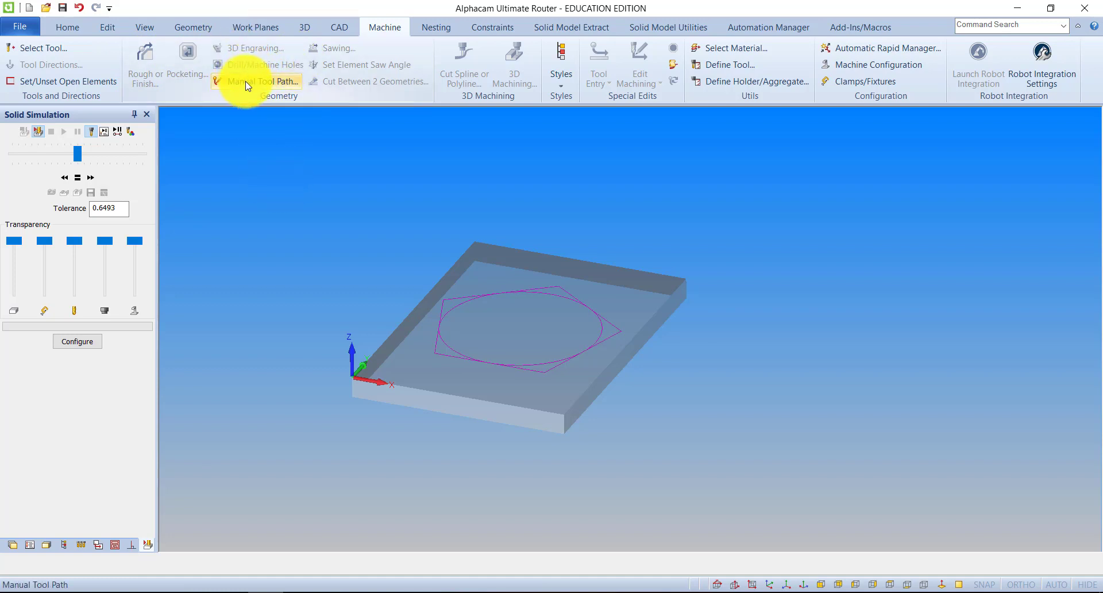
click(145, 27)
click(81, 65)
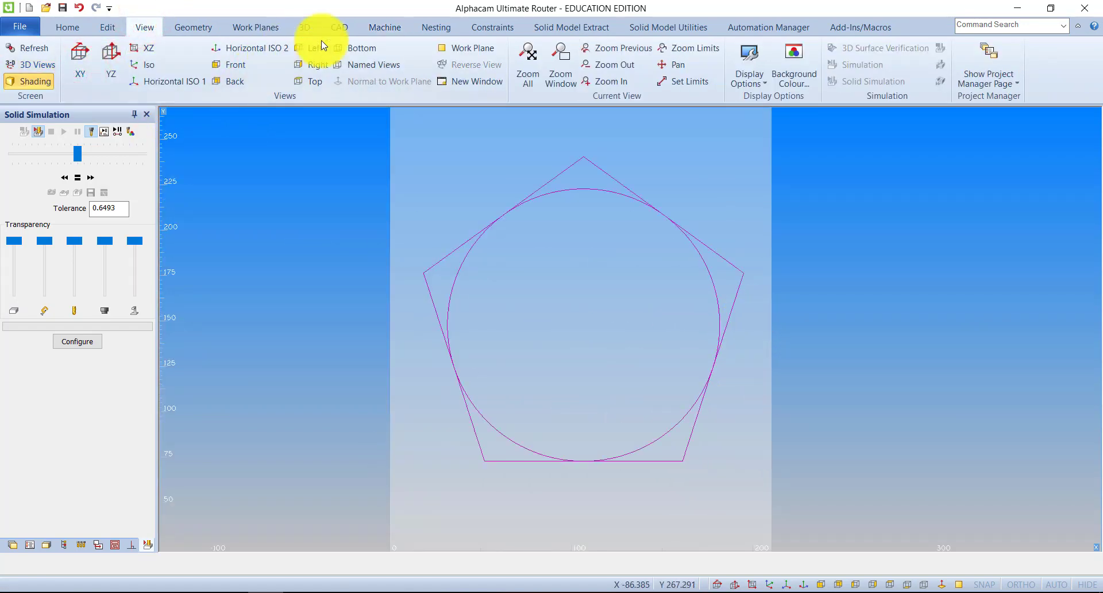
click(388, 25)
click(260, 82)
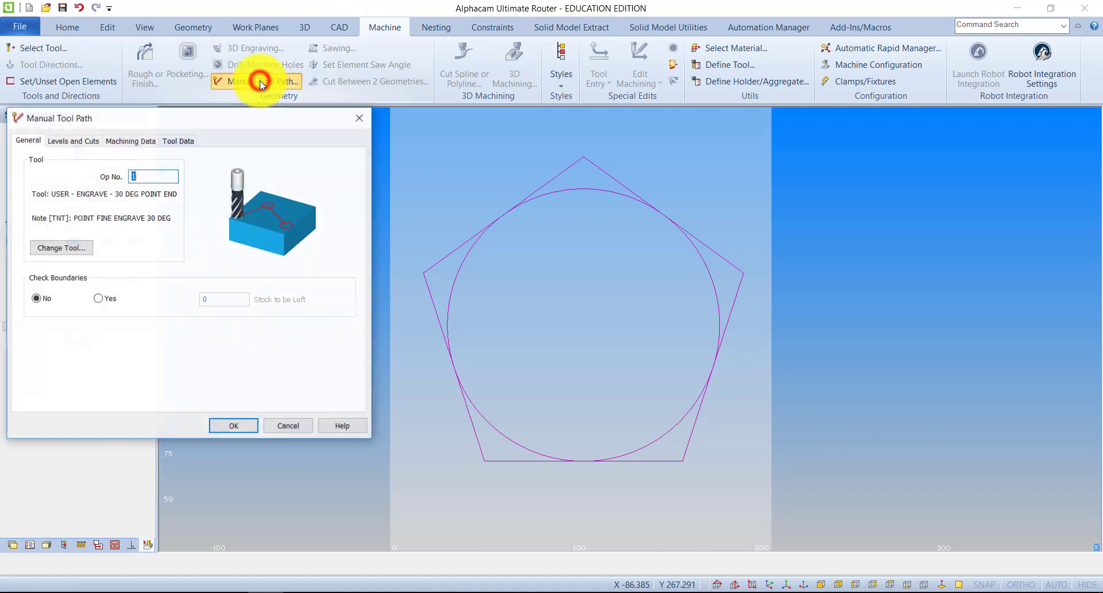
click(73, 140)
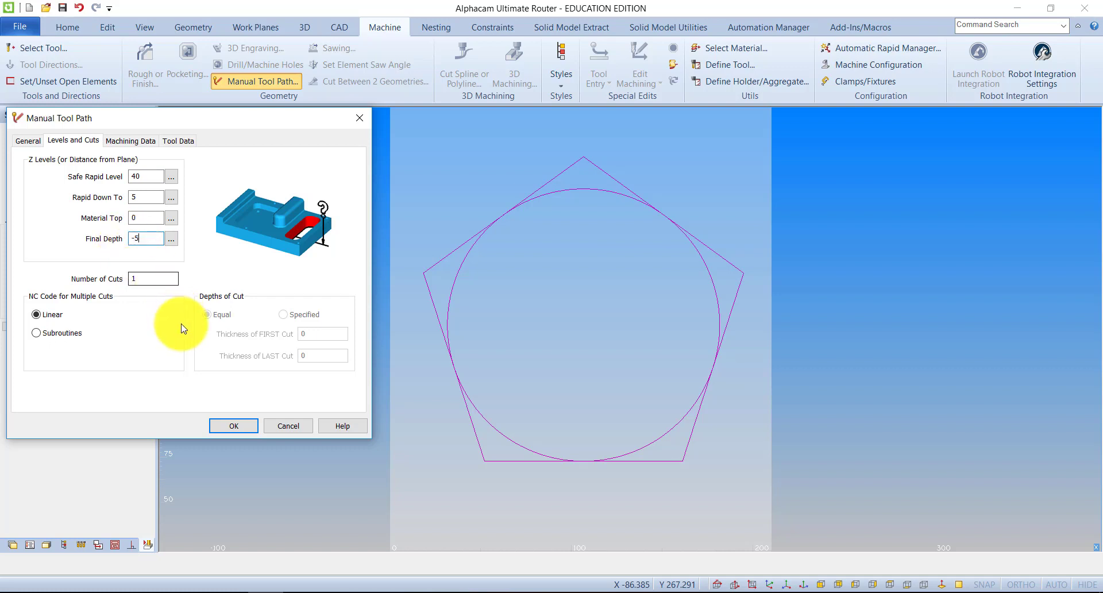
click(233, 426)
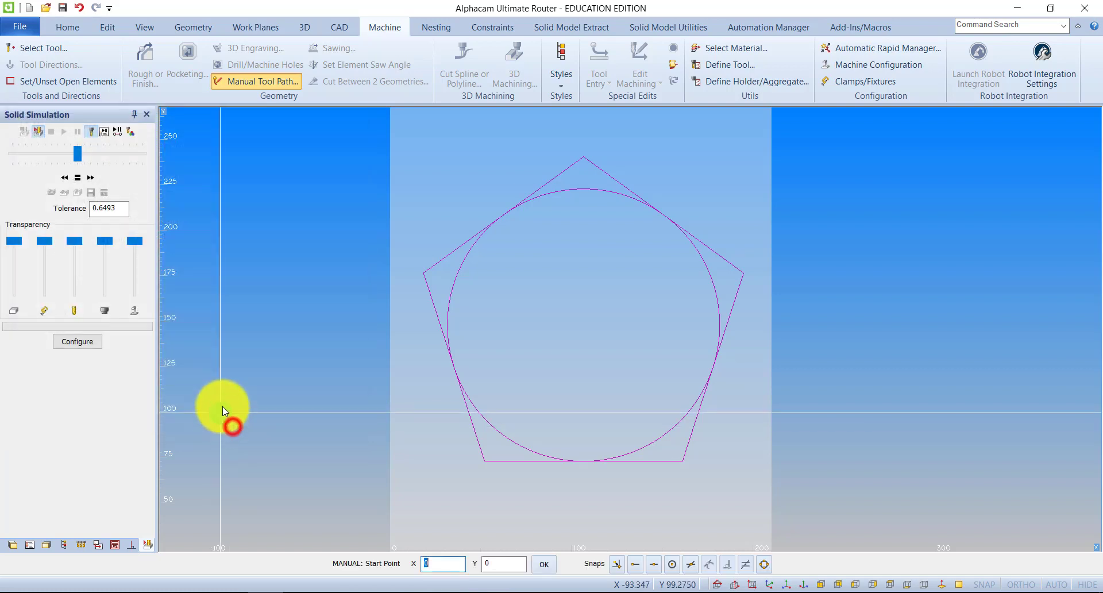
Snap the tool path from the pentagon's left corner to its lower-left corner, and cross corner to corner to form a five-pointed star
click(616, 565)
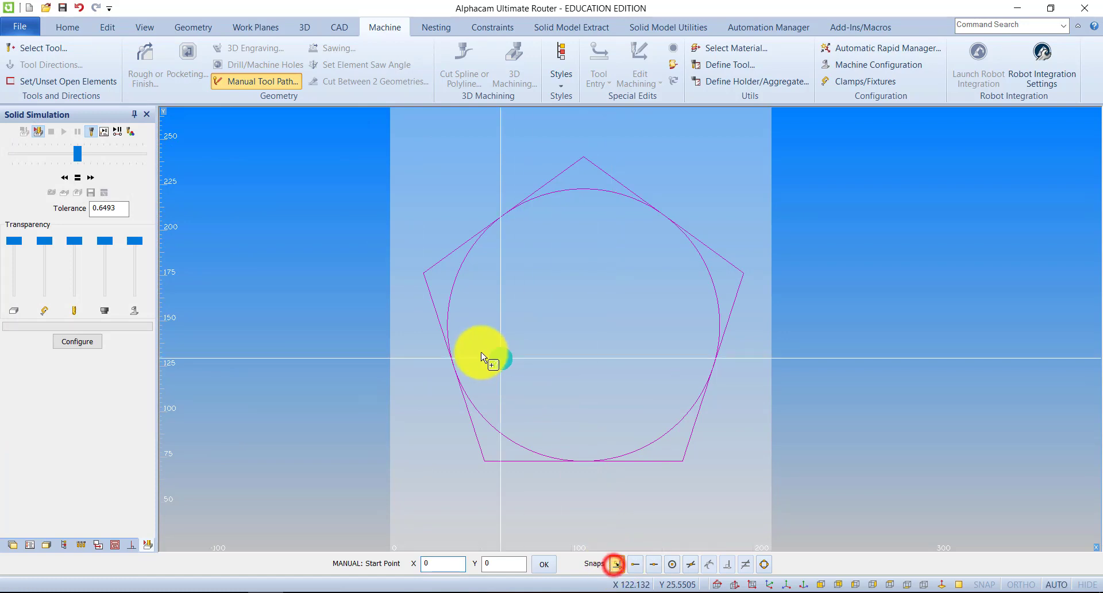
click(422, 277)
click(480, 459)
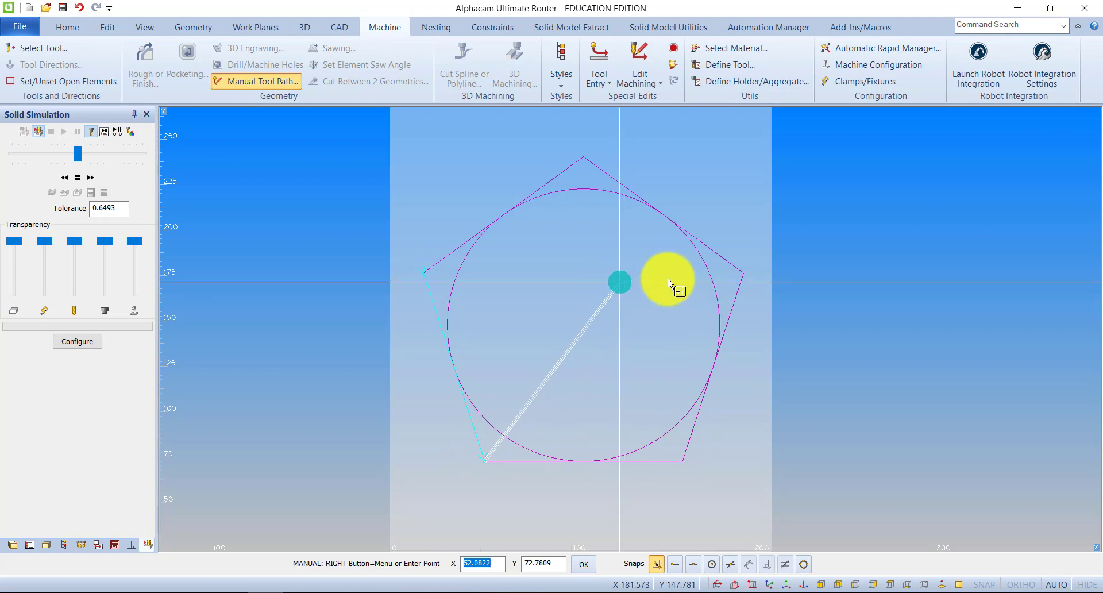
click(744, 270)
click(424, 273)
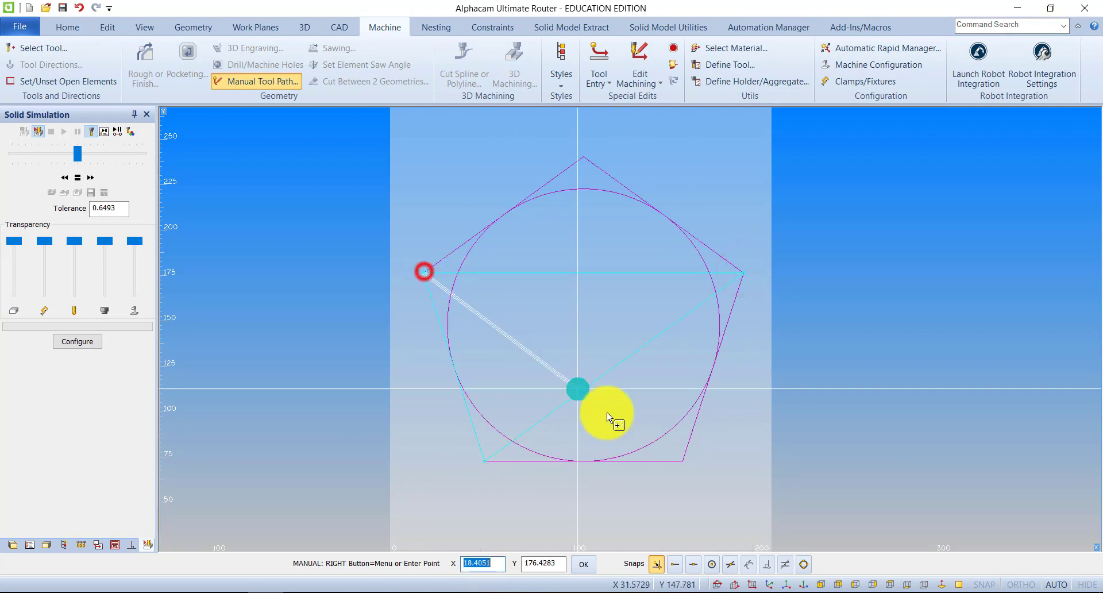
click(681, 460)
click(584, 156)
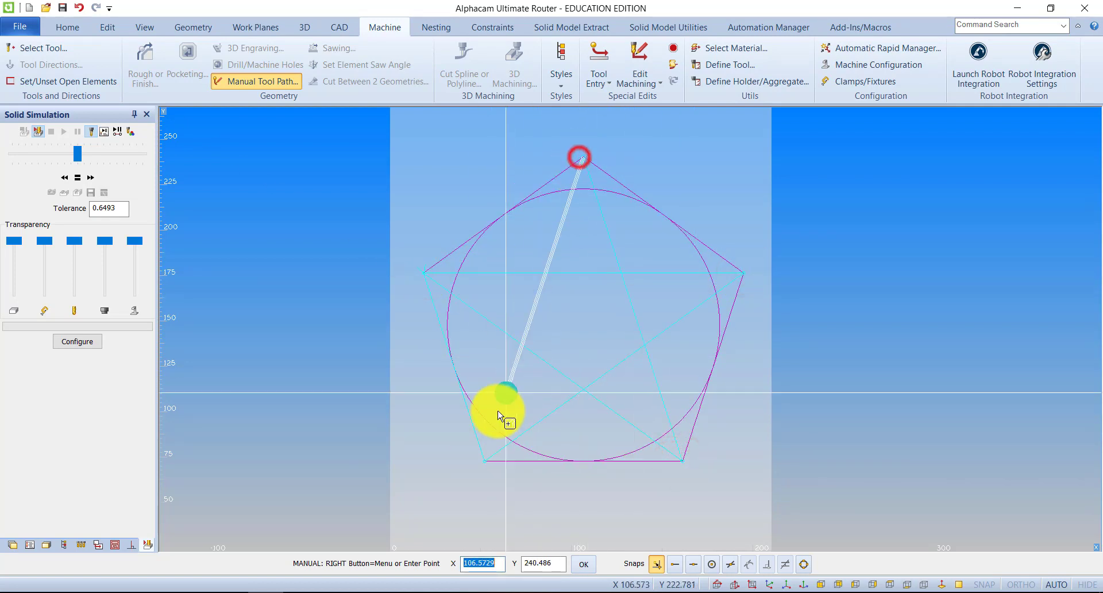
click(484, 460)
Continue the tool path along the pentagon's four remaining sides to its left corner, and finish the path in isometric view
click(682, 461)
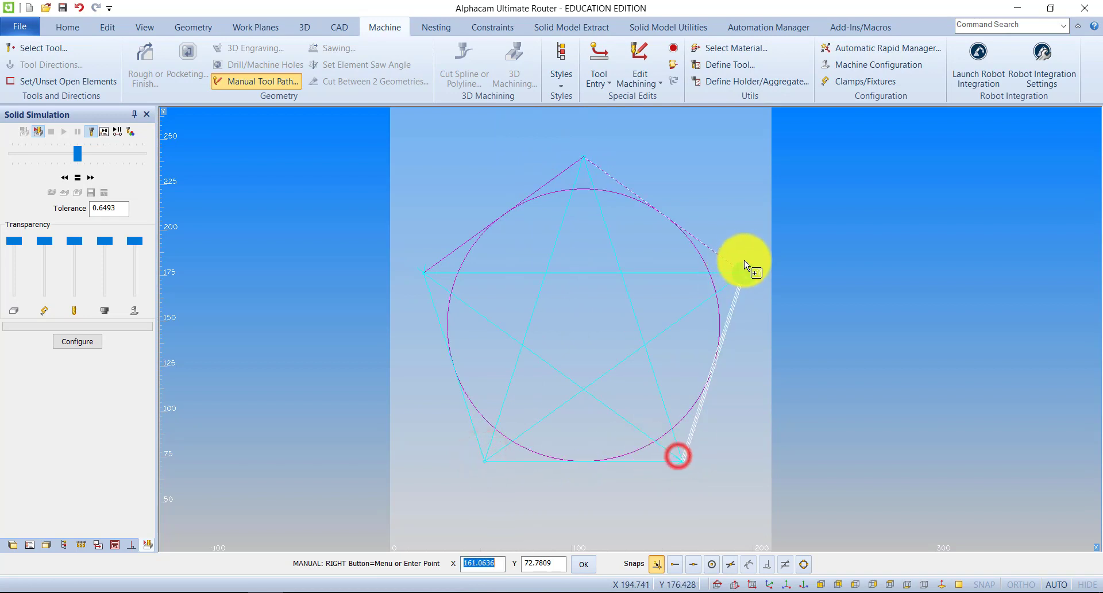
click(744, 271)
click(582, 157)
click(424, 273)
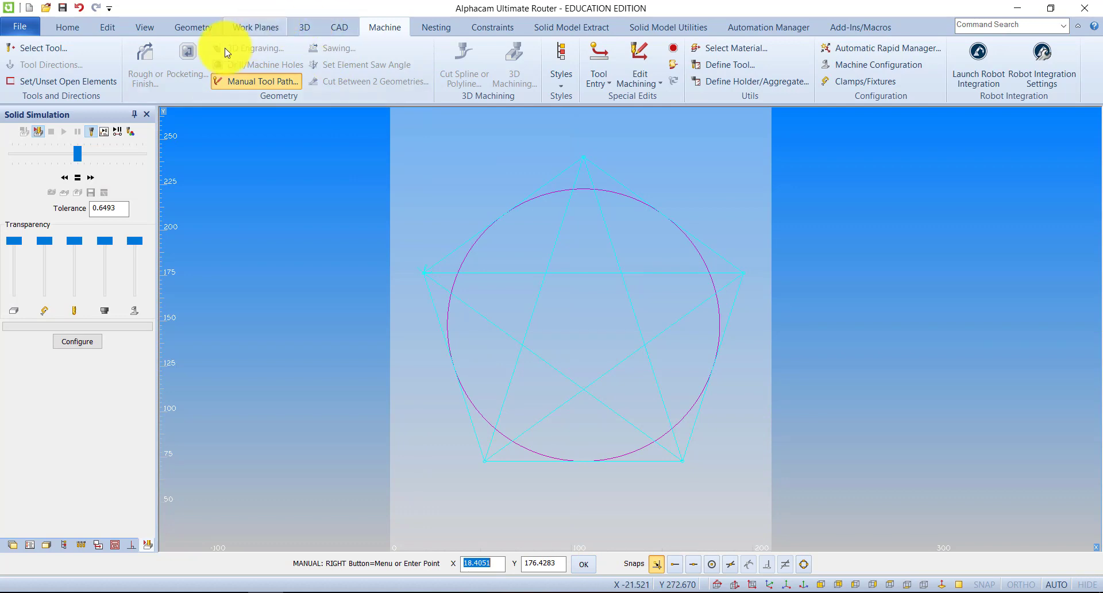
click(145, 27)
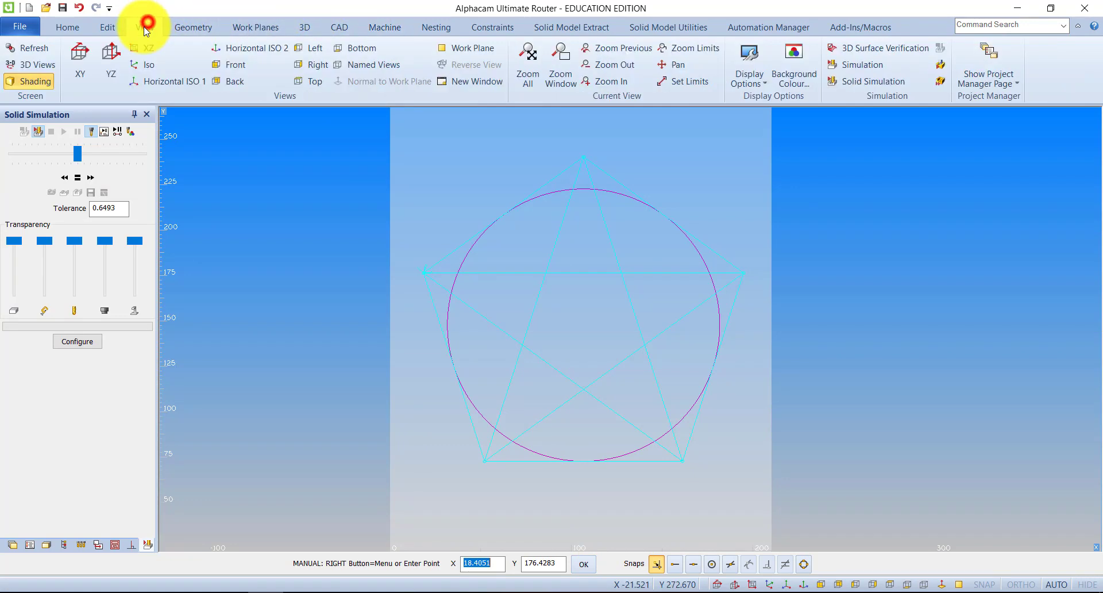
click(144, 65)
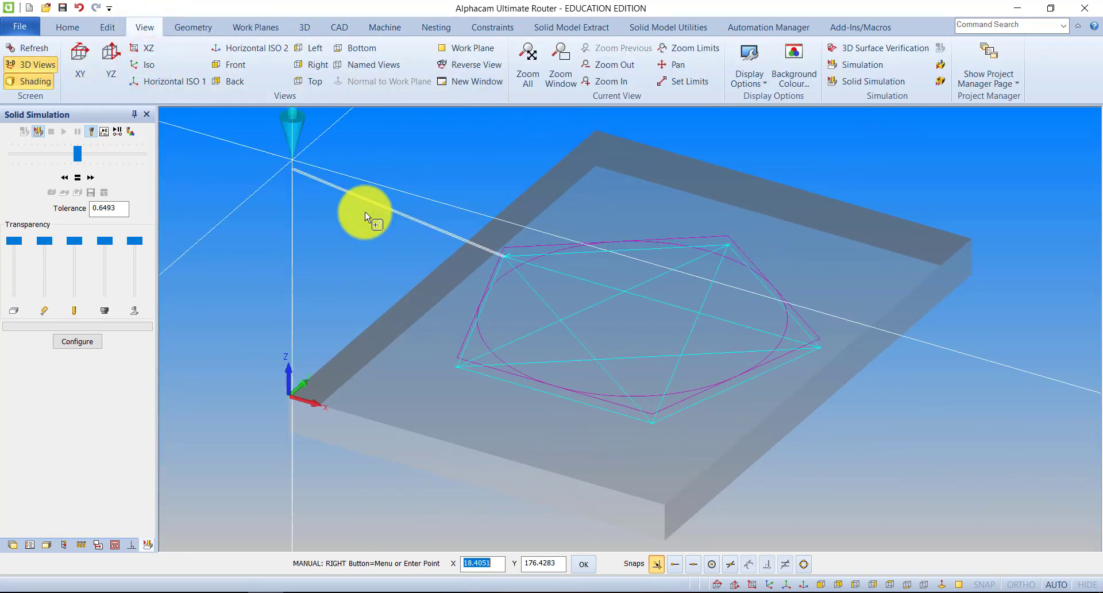
key(Escape)
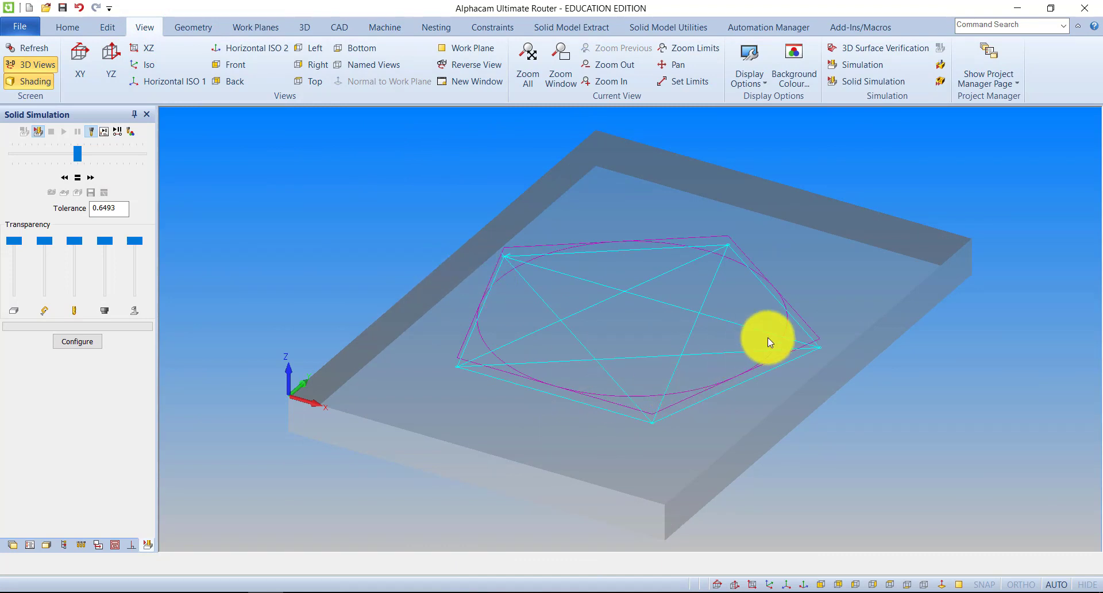
Run the solid simulation of the star-and-pentagon tool path, inspect the engraved block, and exit the simulation
click(865, 85)
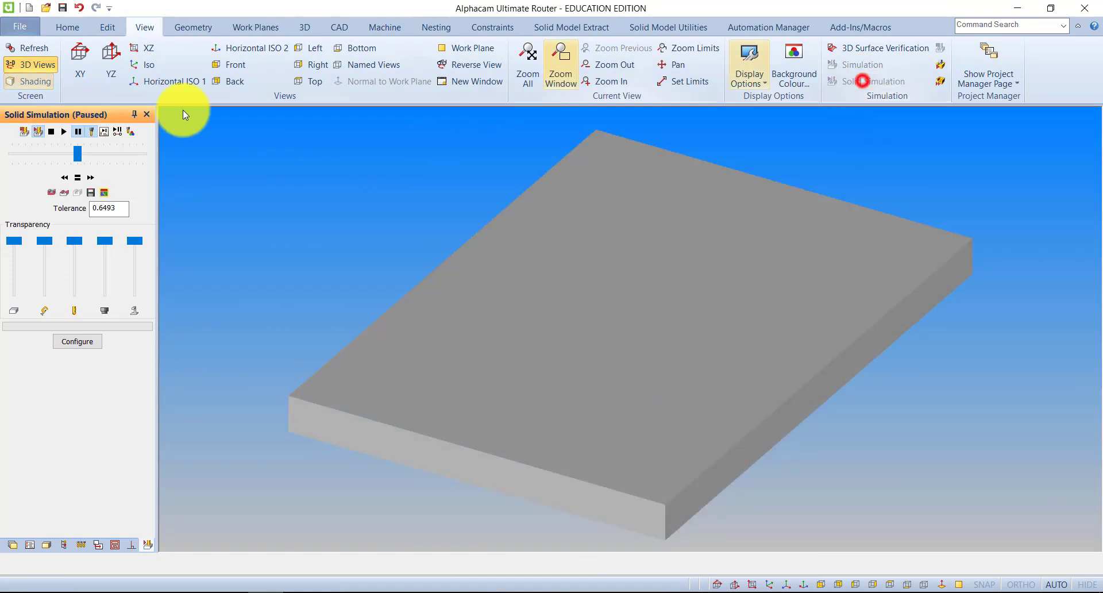
click(63, 132)
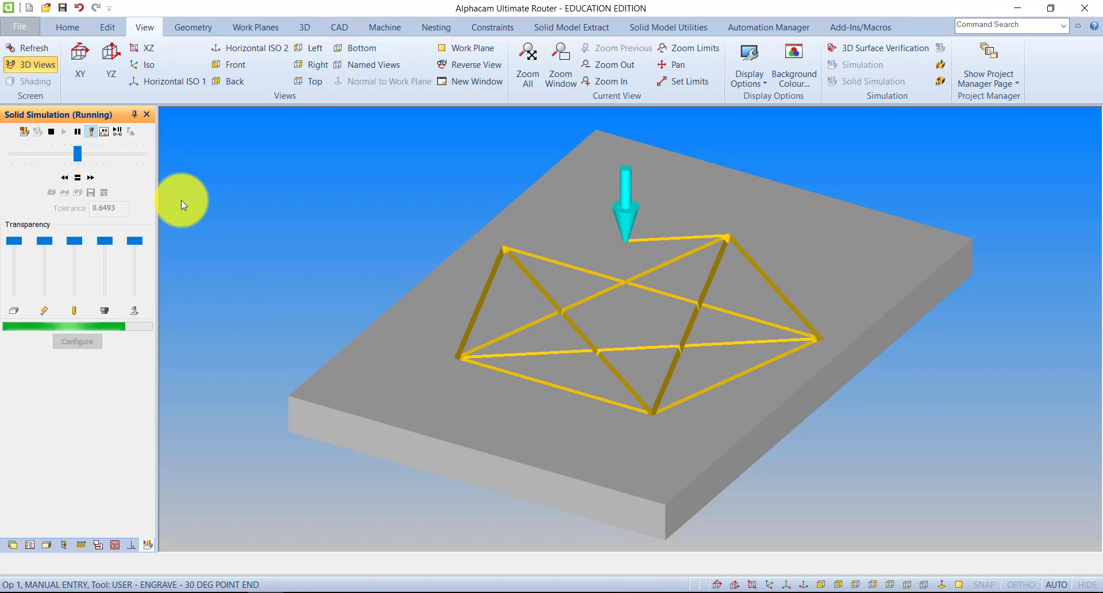
drag(421, 229, 590, 204)
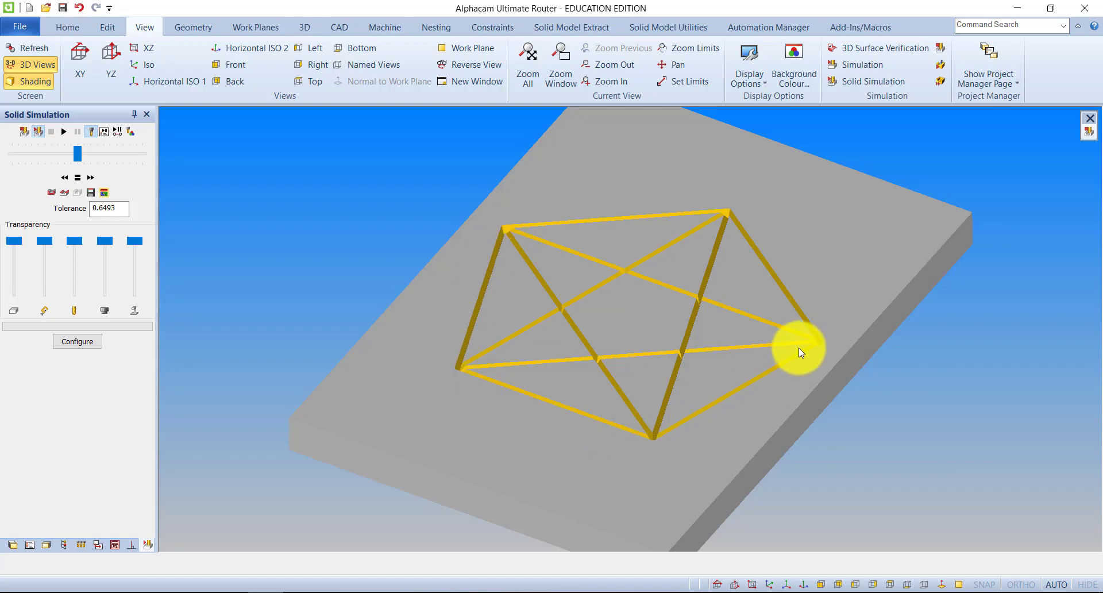
mouse_move(638, 448)
mouse_down()
mouse_move(630, 269)
mouse_move(634, 463)
mouse_up()
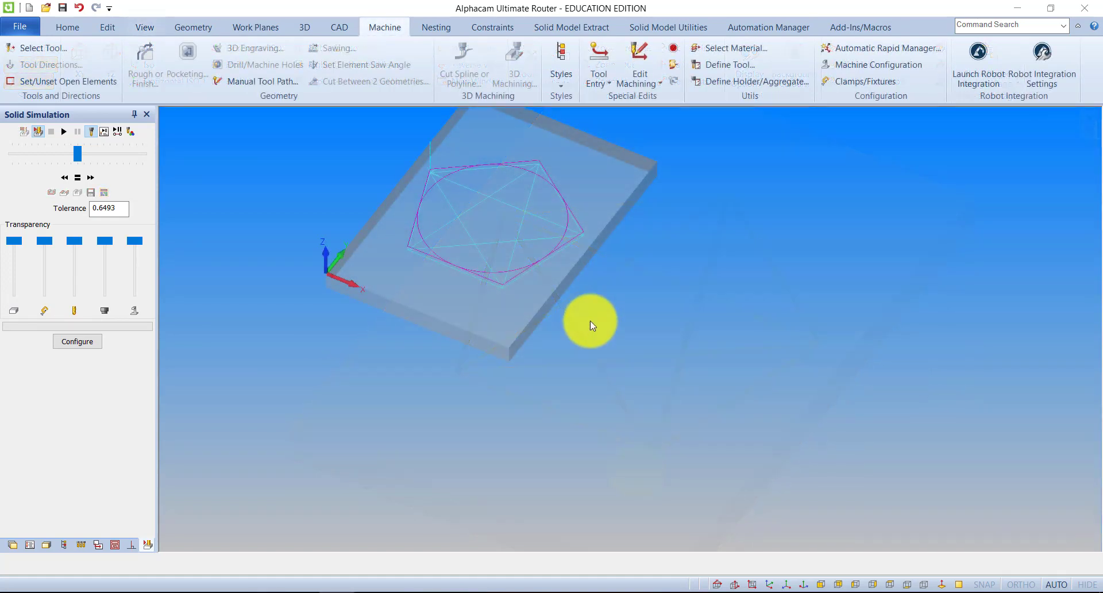
middle_drag(652, 353, 691, 380)
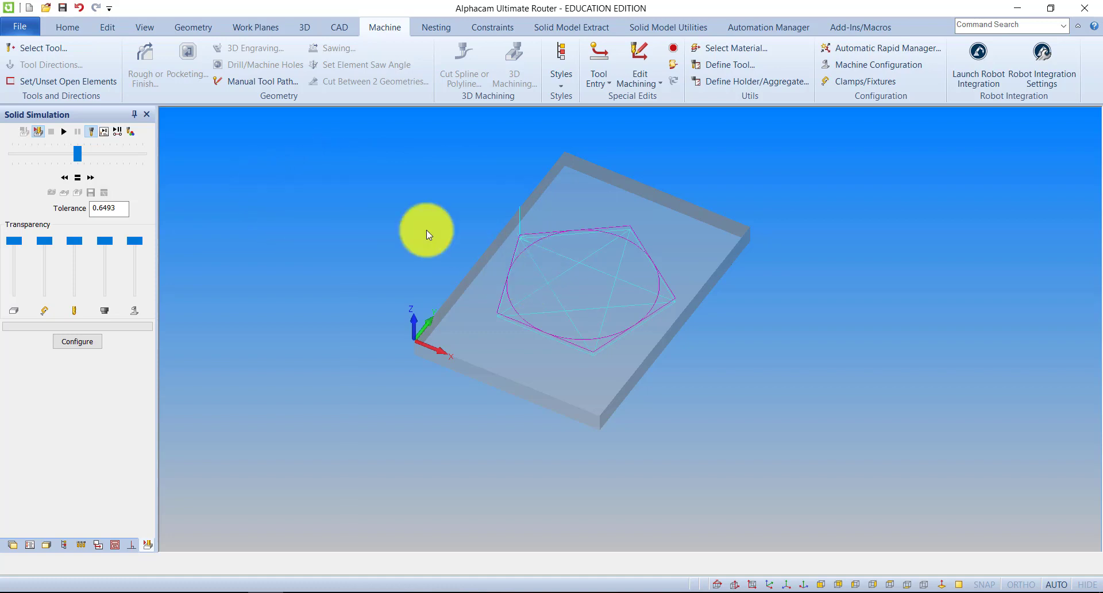
Open the tool library, and enlarge its window and folder tree for browsing
click(46, 50)
drag(445, 112, 364, 66)
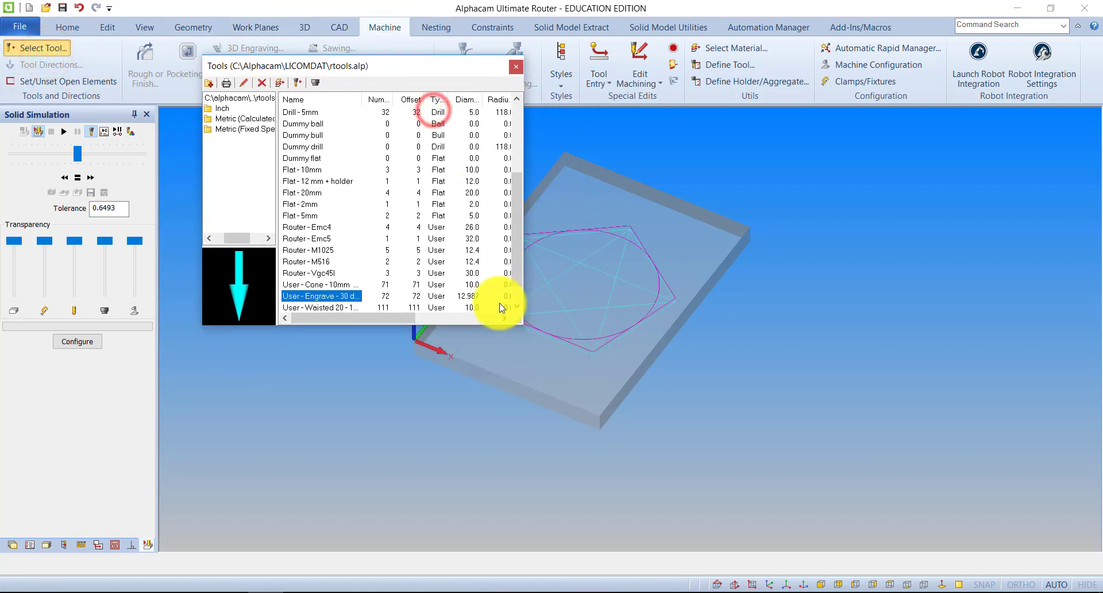
drag(519, 323, 1030, 539)
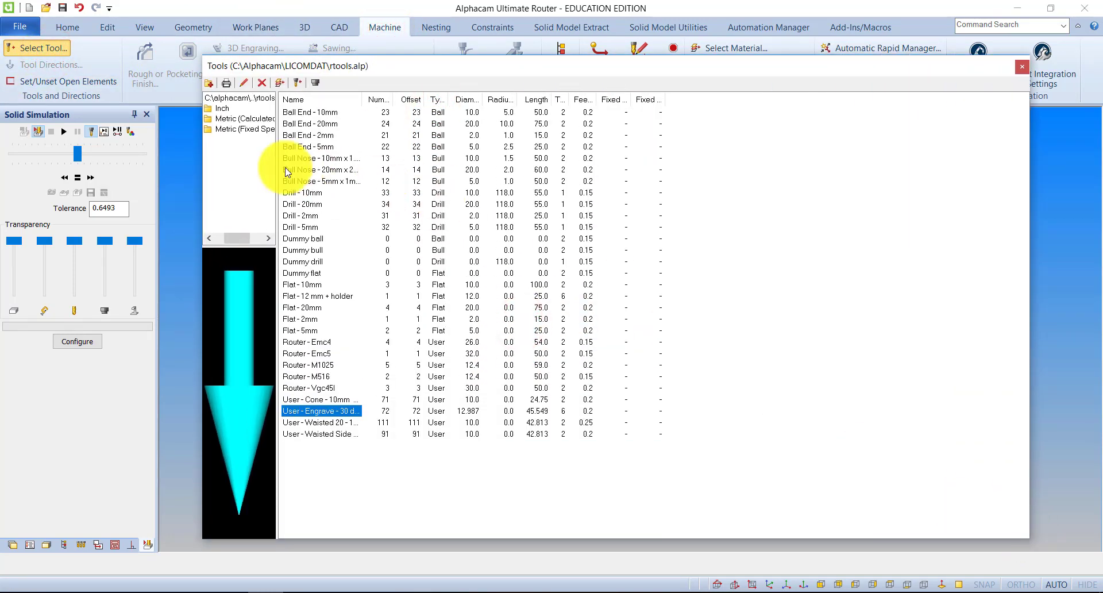
drag(277, 168, 454, 173)
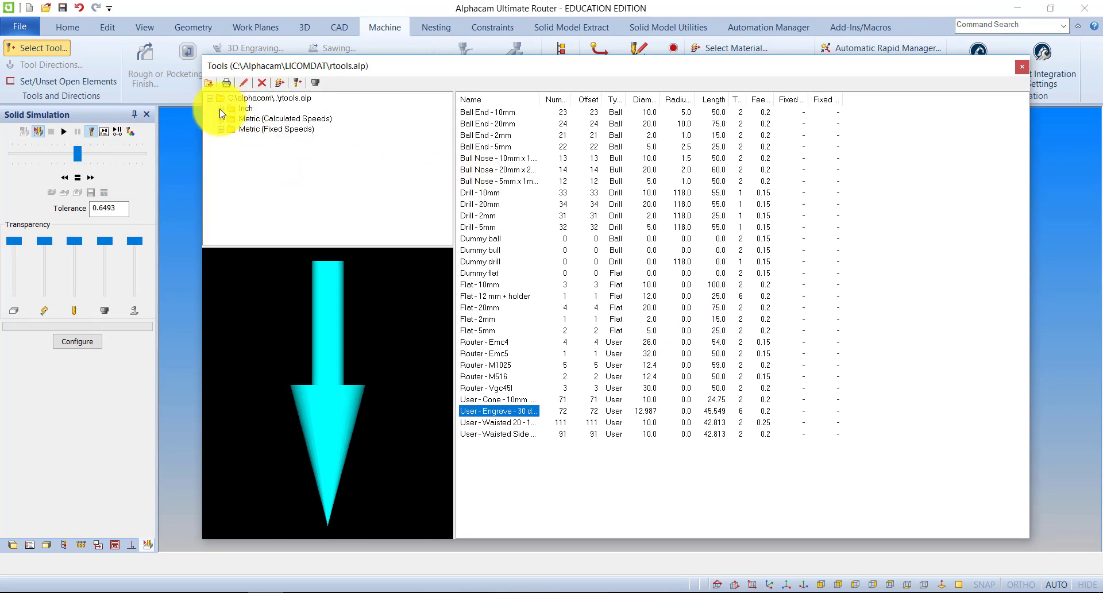
Examine the tool categories in the Inch folder, including Bull Nose and Drills - Twist, and in the Metric (Calculated Speeds) folder
click(221, 109)
click(265, 118)
click(266, 130)
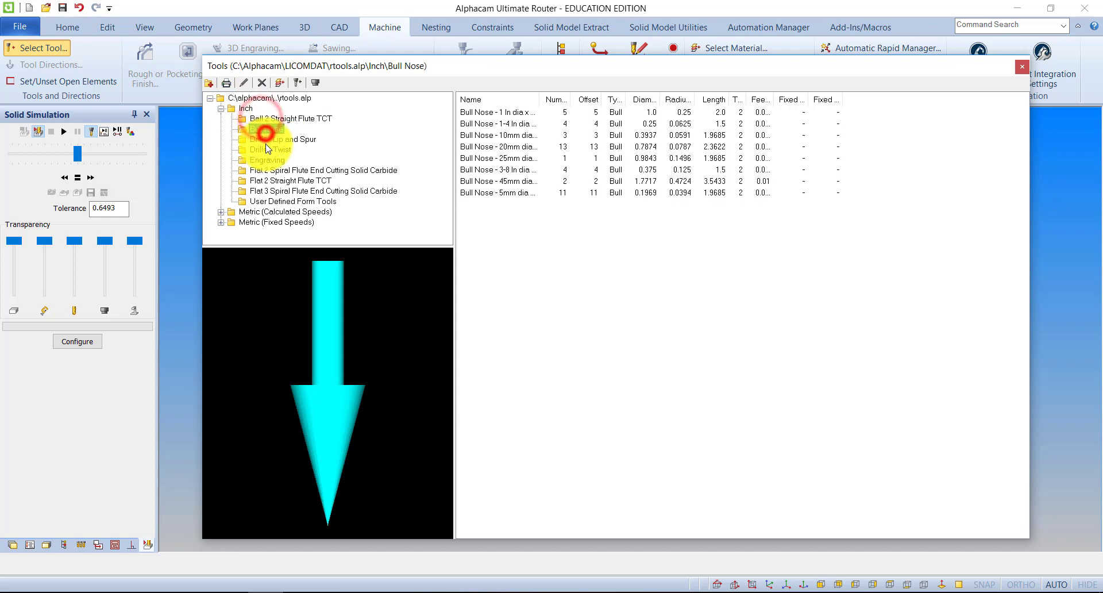
click(267, 149)
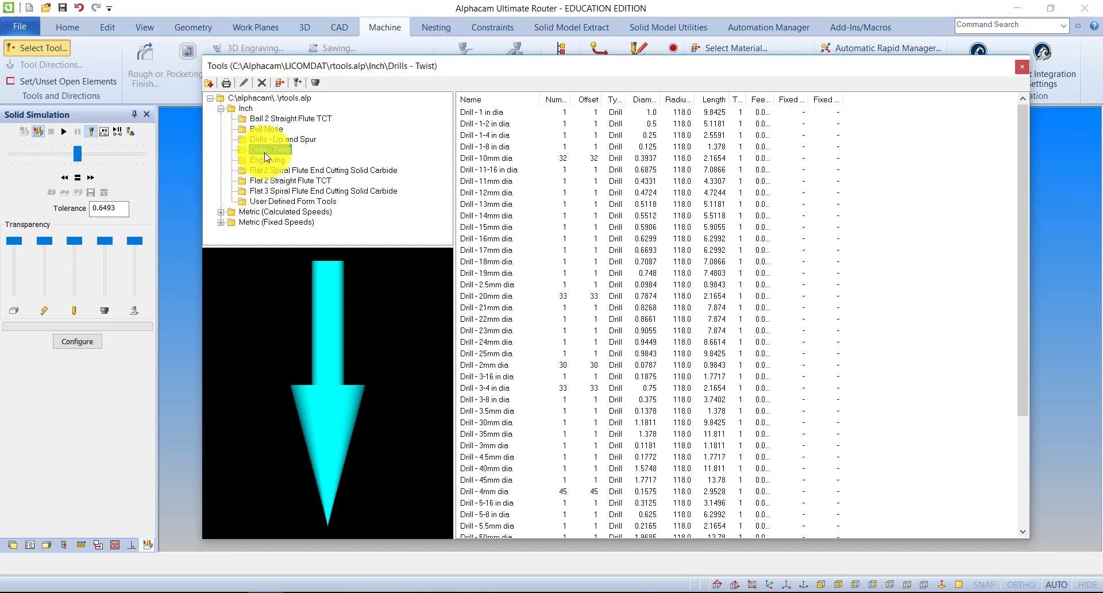
click(221, 109)
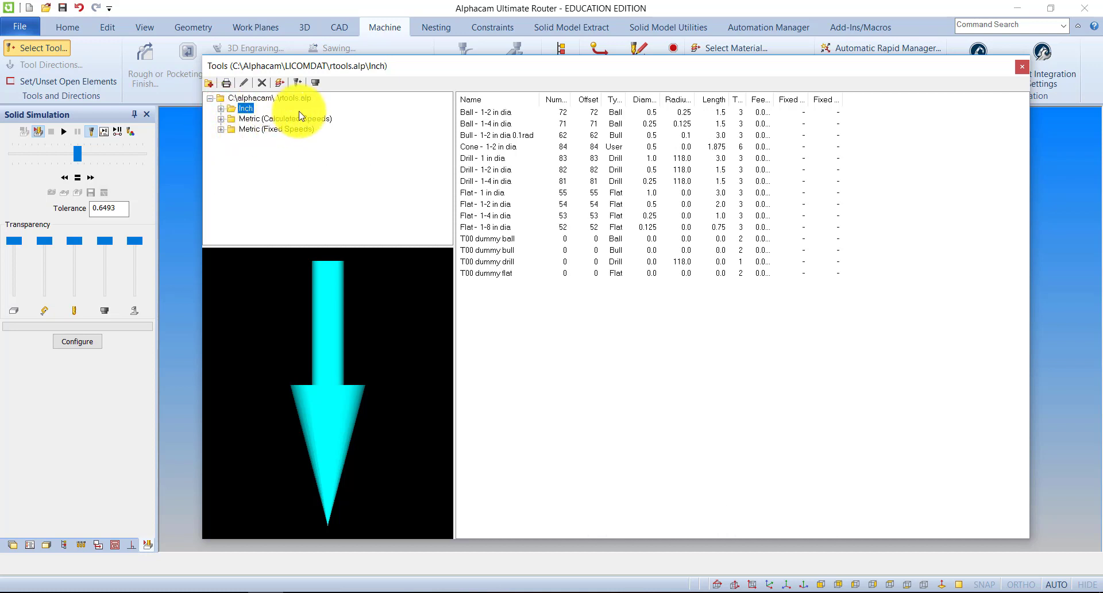
click(221, 119)
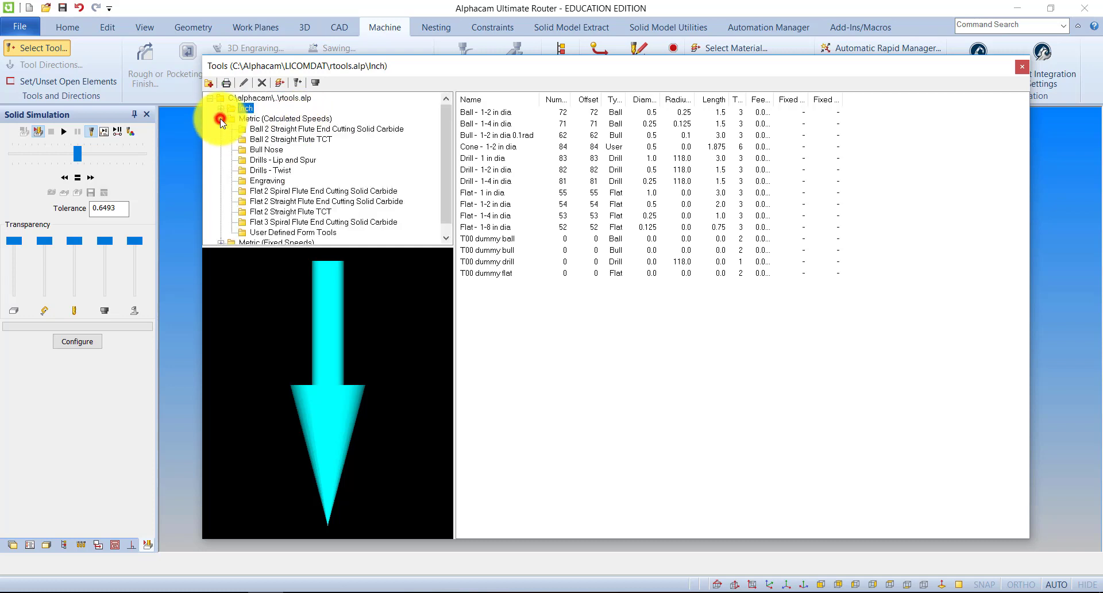
click(220, 119)
click(221, 127)
click(221, 119)
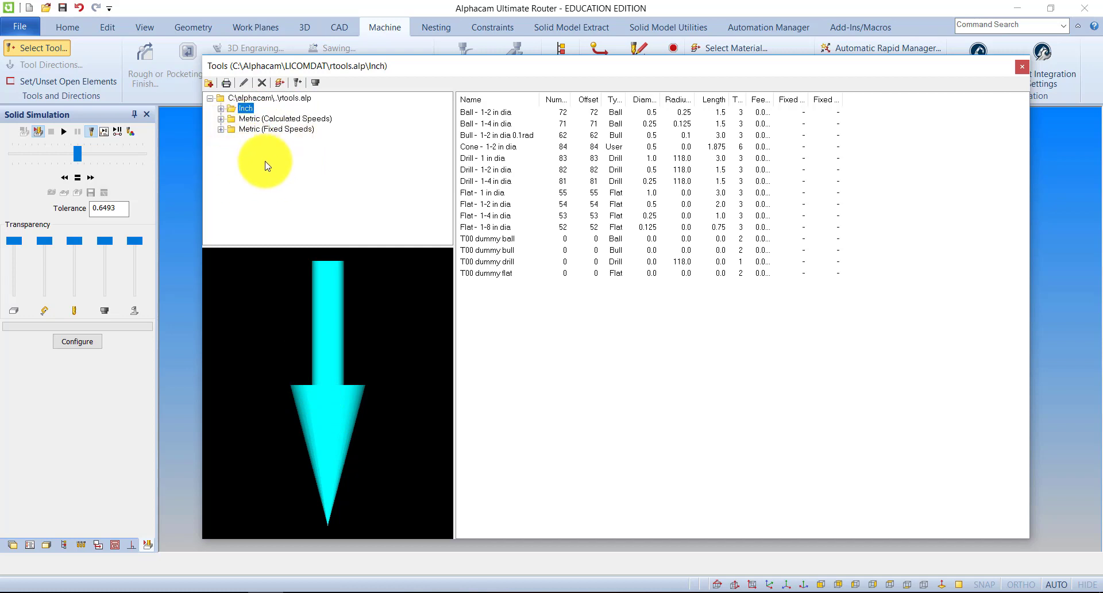
click(246, 172)
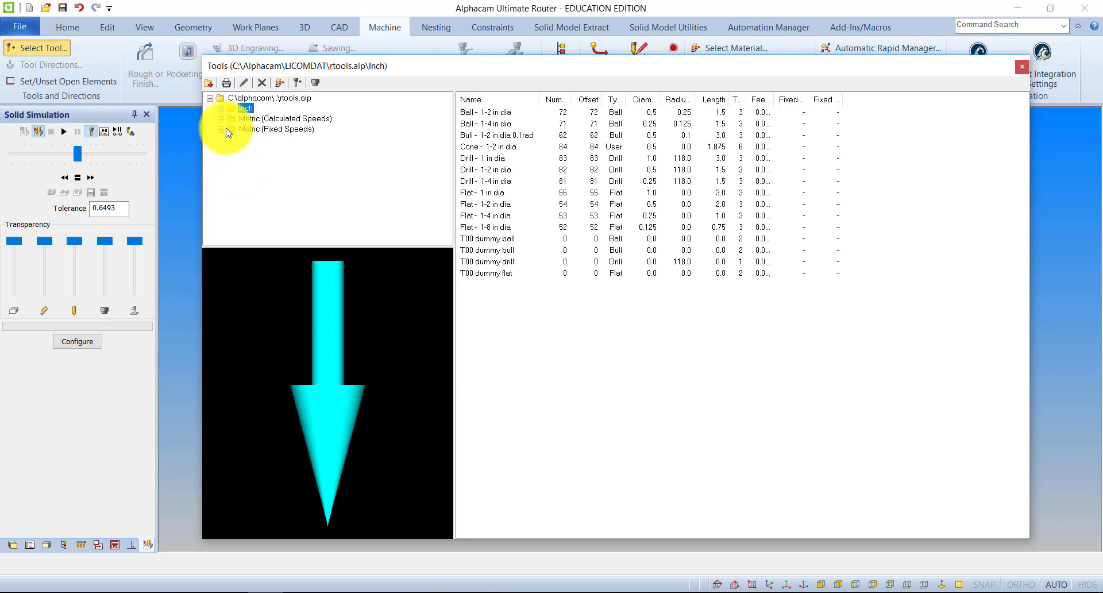
Examine the Metric (Fixed Speeds) tool lists, including drills, flat cutters, user defined form tools and ball cutters
click(220, 130)
click(260, 130)
click(266, 149)
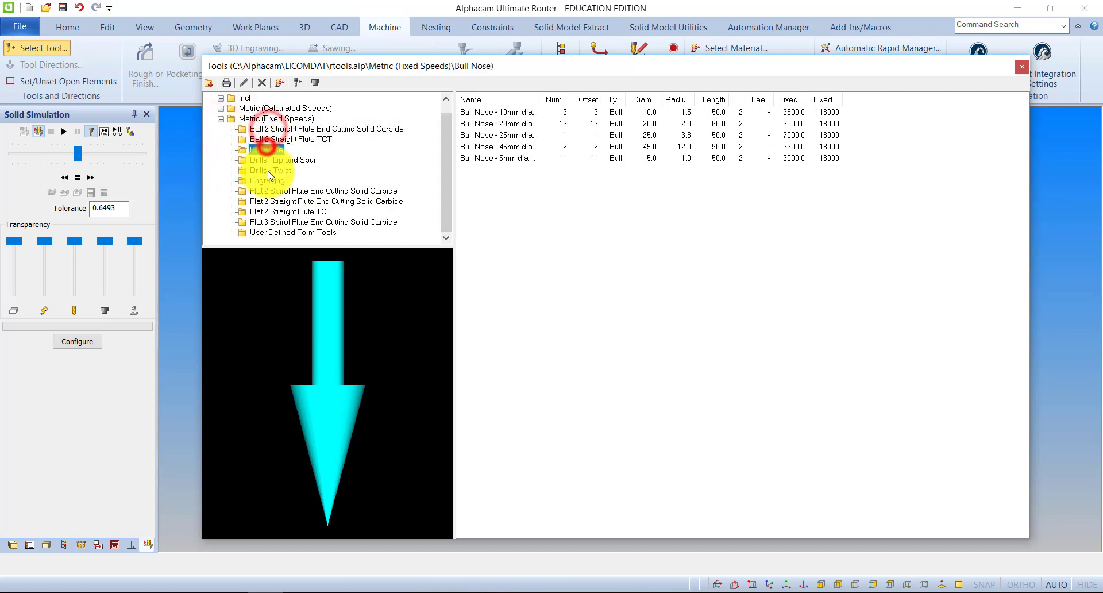
click(268, 171)
click(273, 201)
click(273, 222)
click(269, 234)
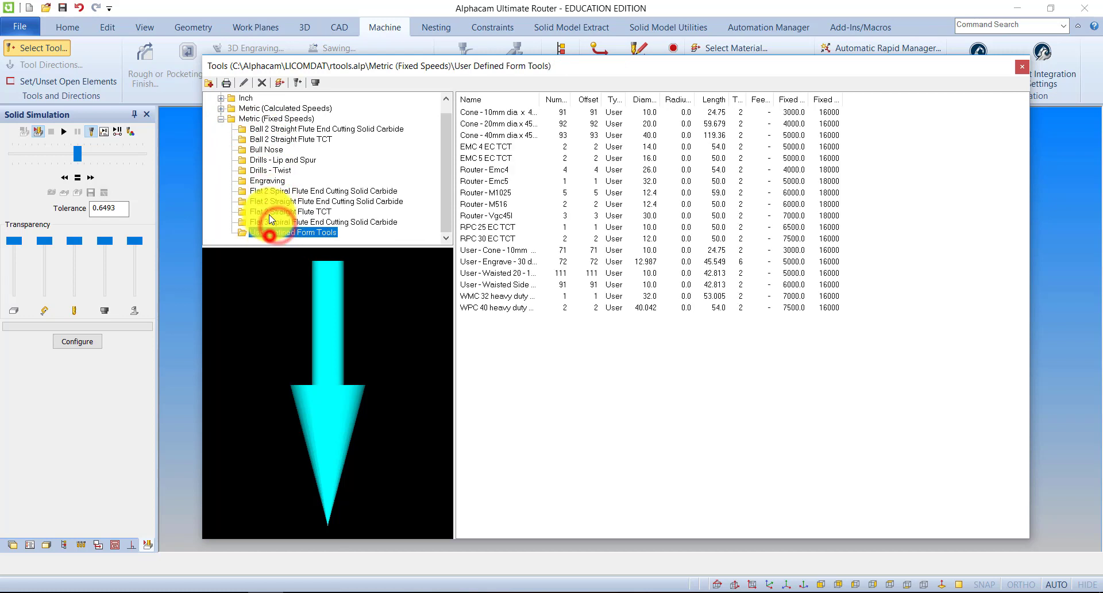
click(267, 201)
click(262, 150)
click(263, 129)
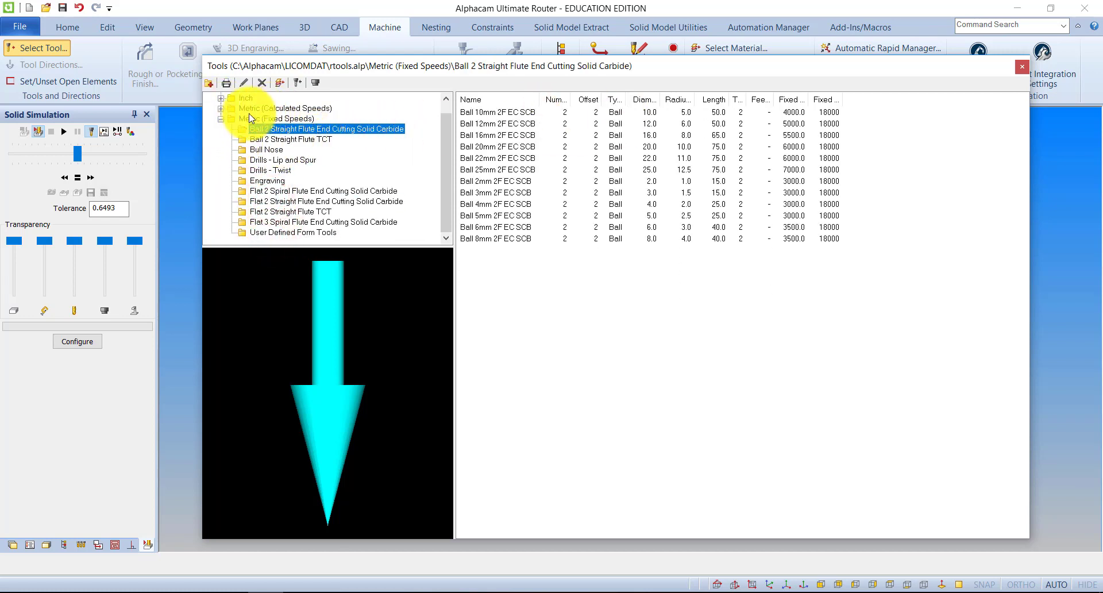
Examine the Metric (Fixed Speeds) Bull Nose tools, widening the list's columns and sorting the tools by the first Fixed column
click(265, 150)
drag(532, 65, 424, 83)
double_click(460, 117)
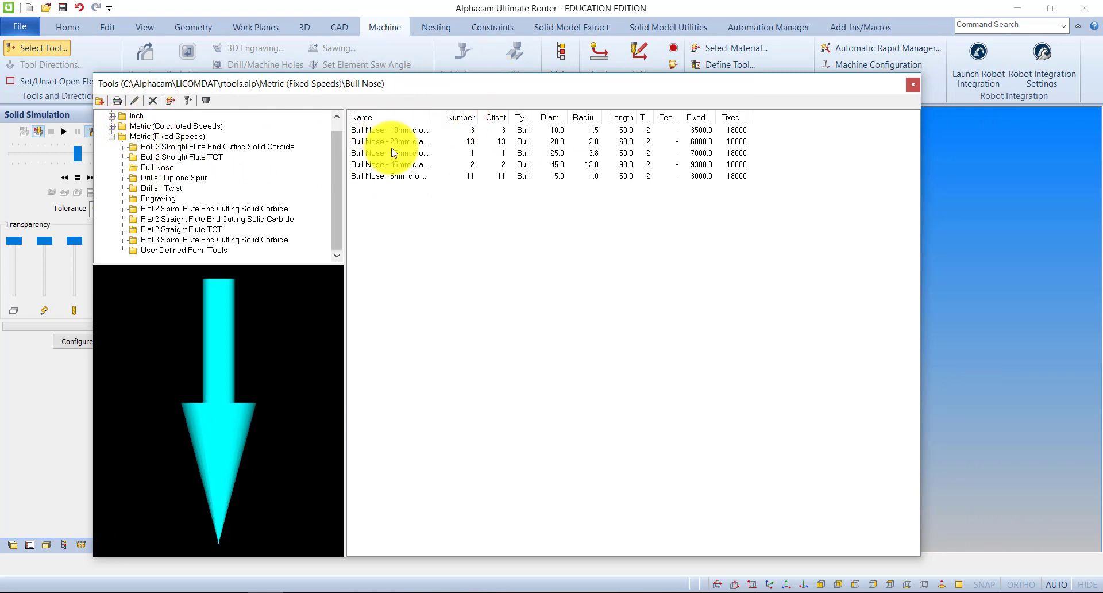
click(367, 153)
click(363, 131)
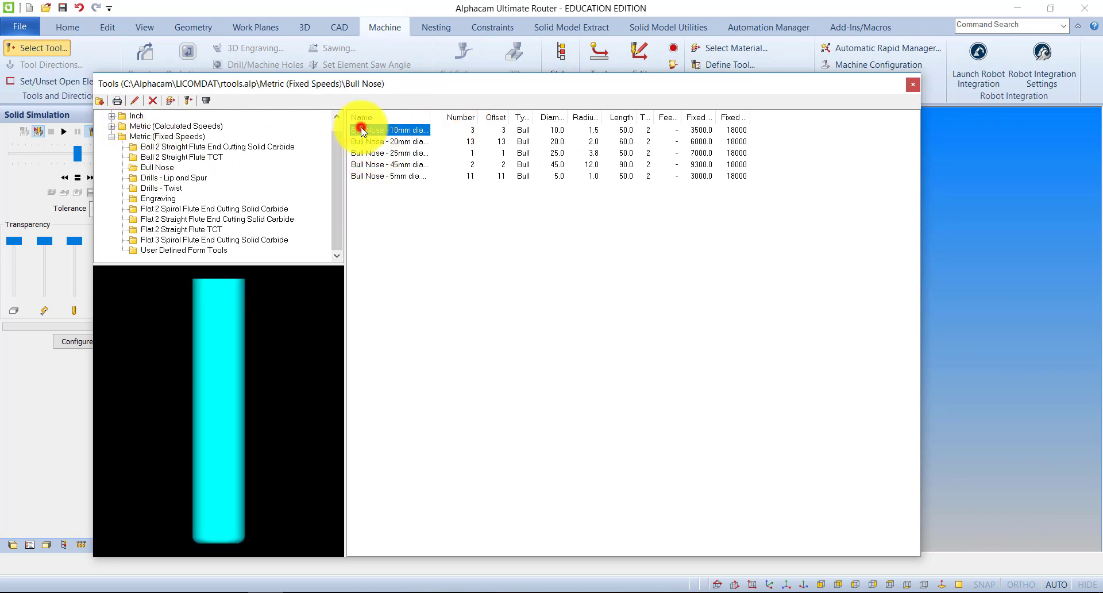
click(366, 142)
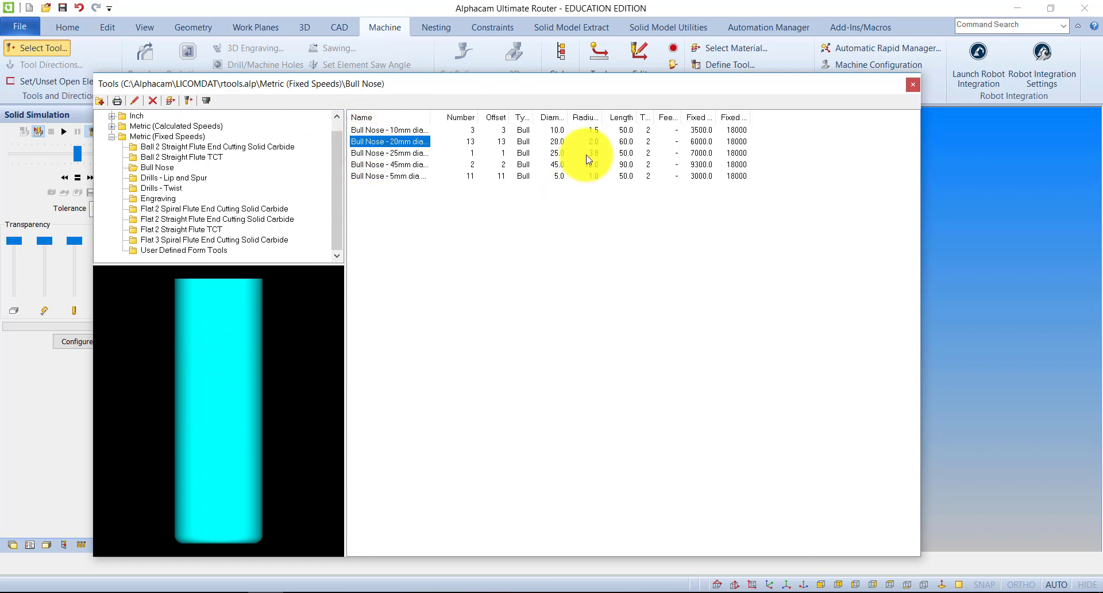
drag(510, 117, 754, 117)
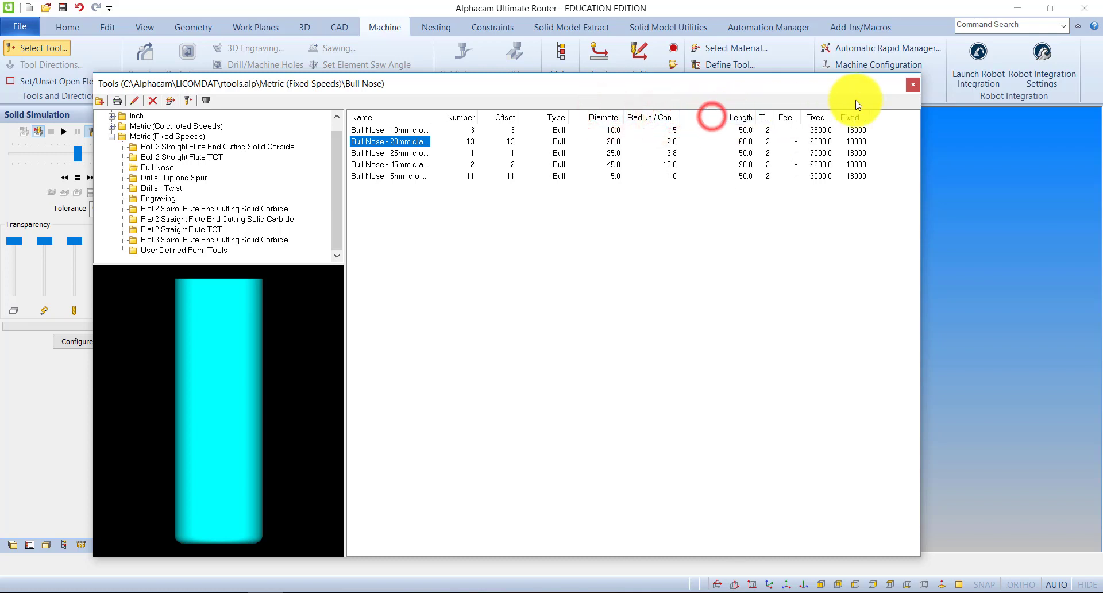
click(821, 117)
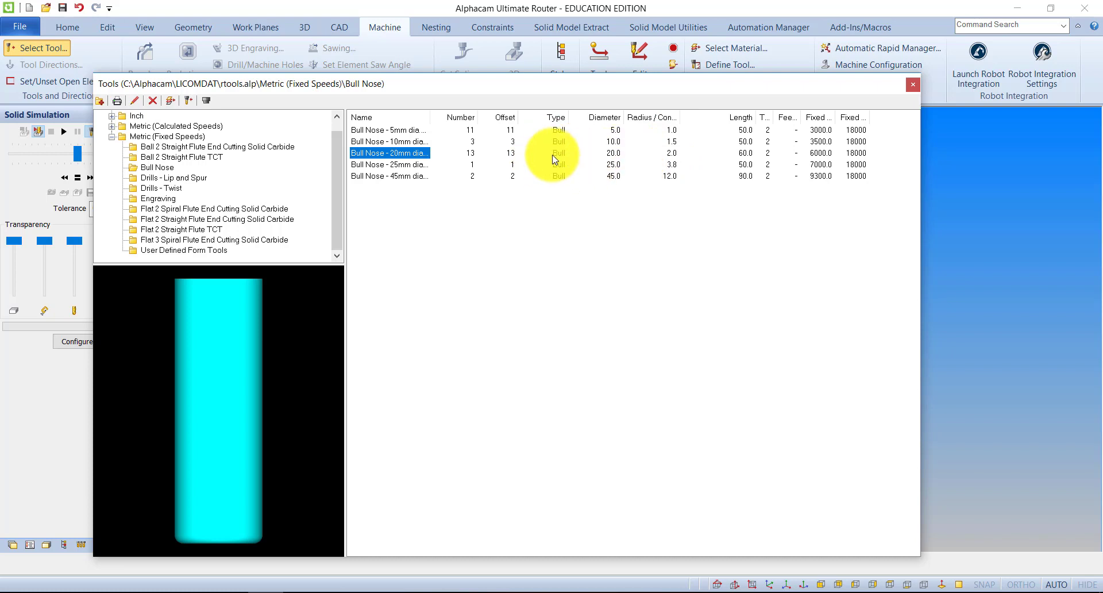
Browse the tools stored in the root folder of the library and pick Flat - 10mm
click(149, 126)
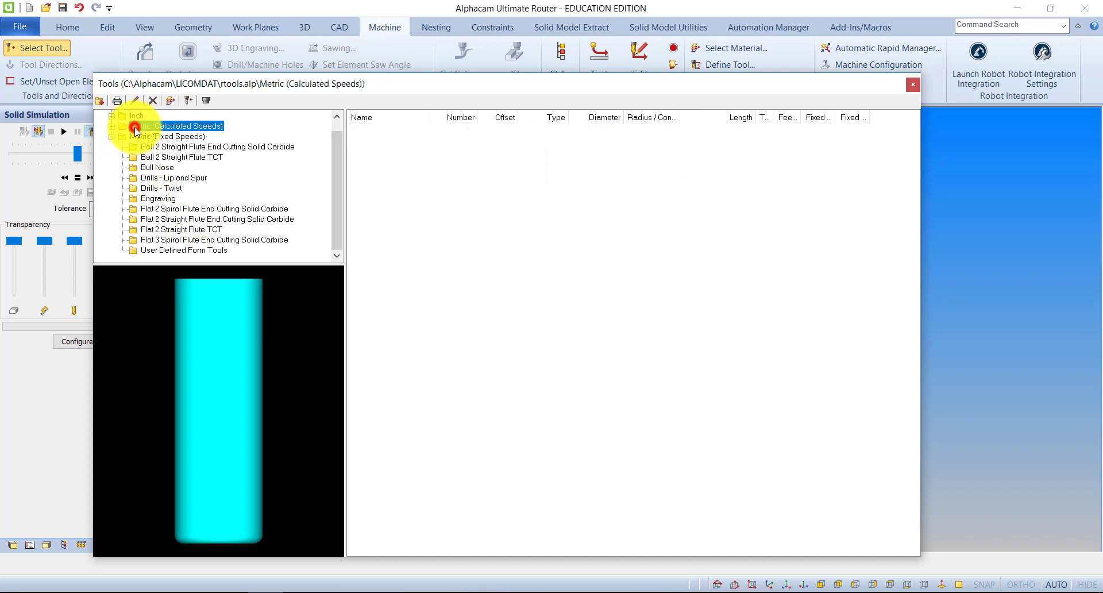
click(144, 118)
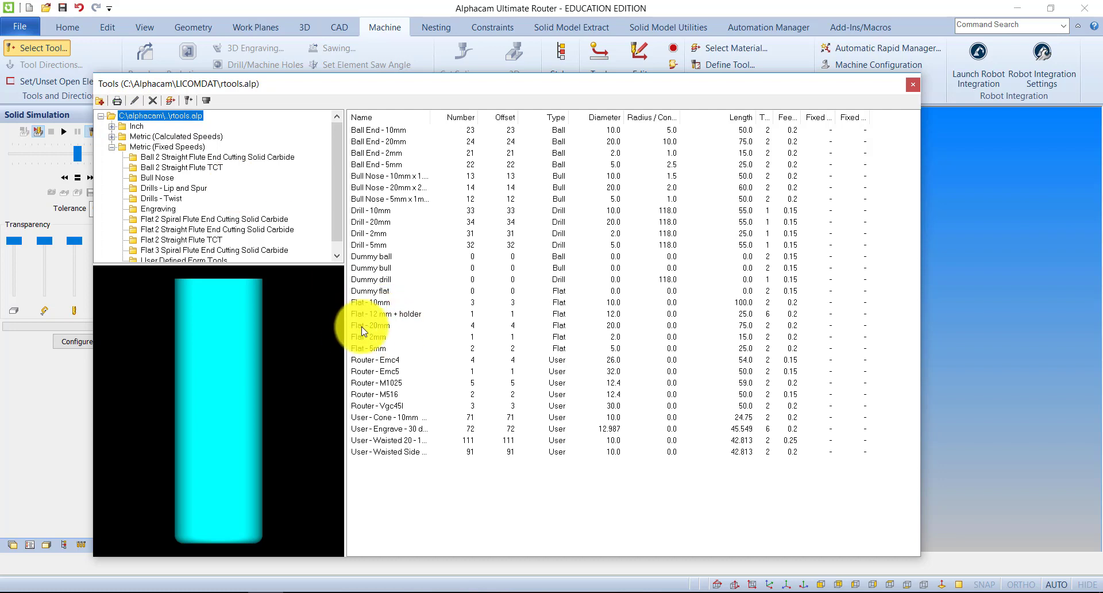
click(365, 303)
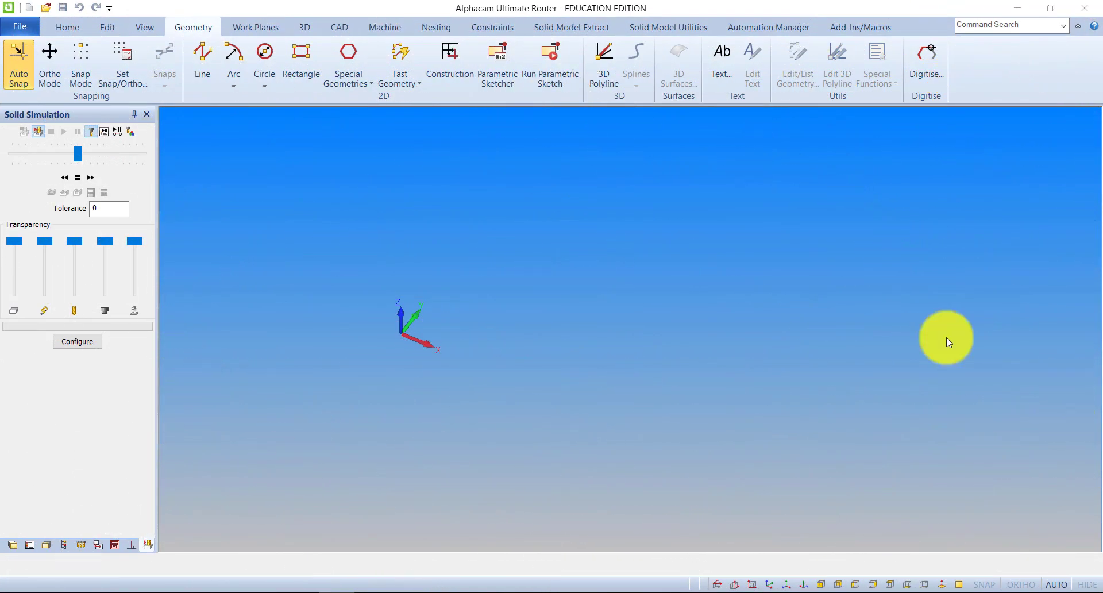
In the XY view, draw a rectangle from the origin, 220 mm wide and about 145 mm high
middle_drag(437, 322, 407, 356)
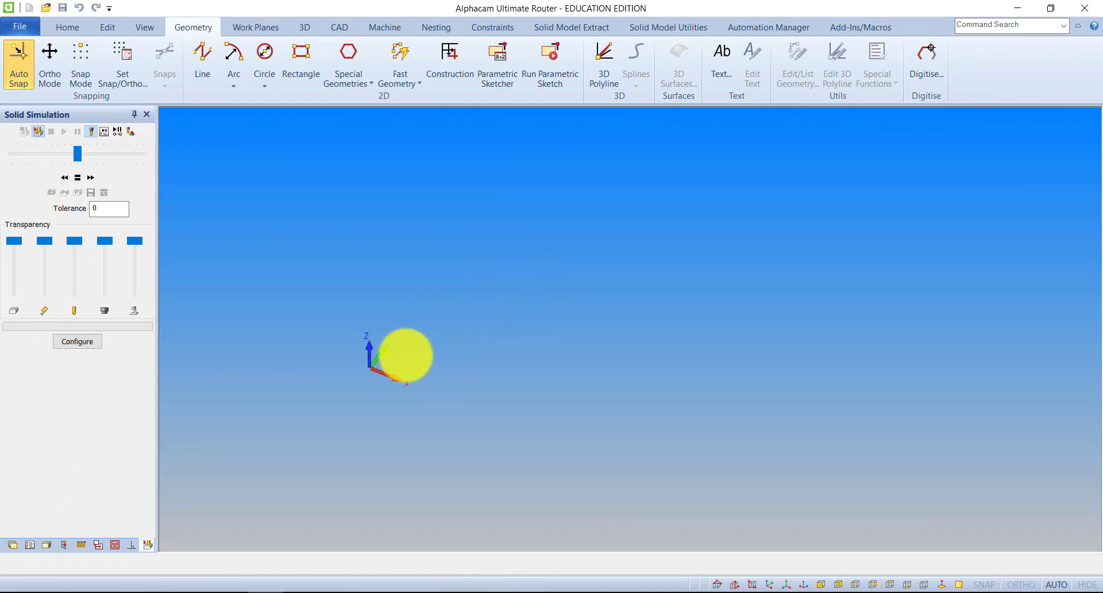
click(144, 27)
click(80, 67)
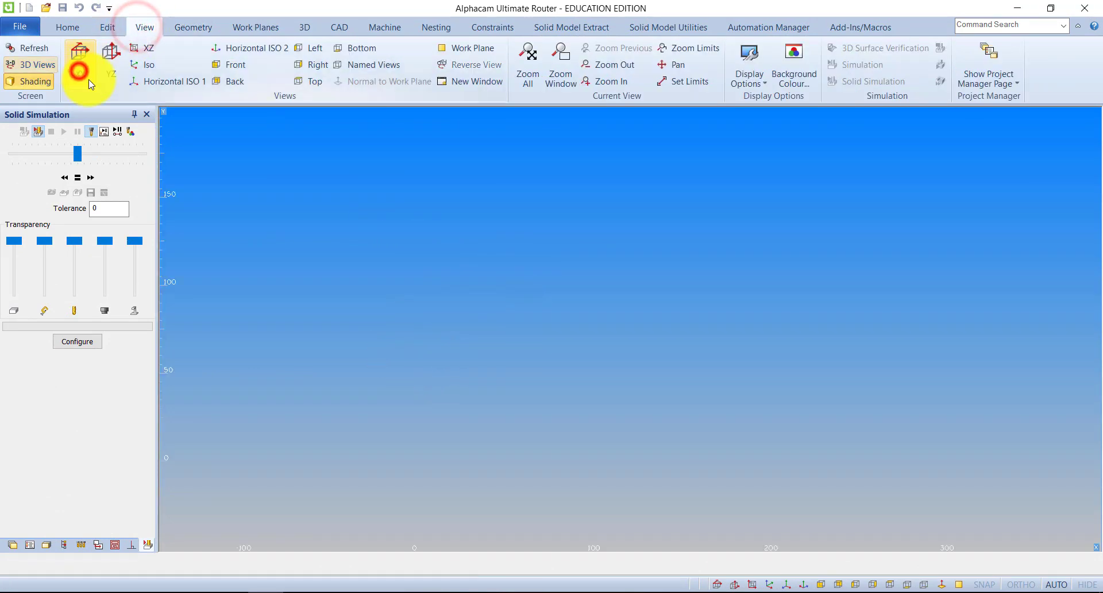
click(187, 27)
click(301, 67)
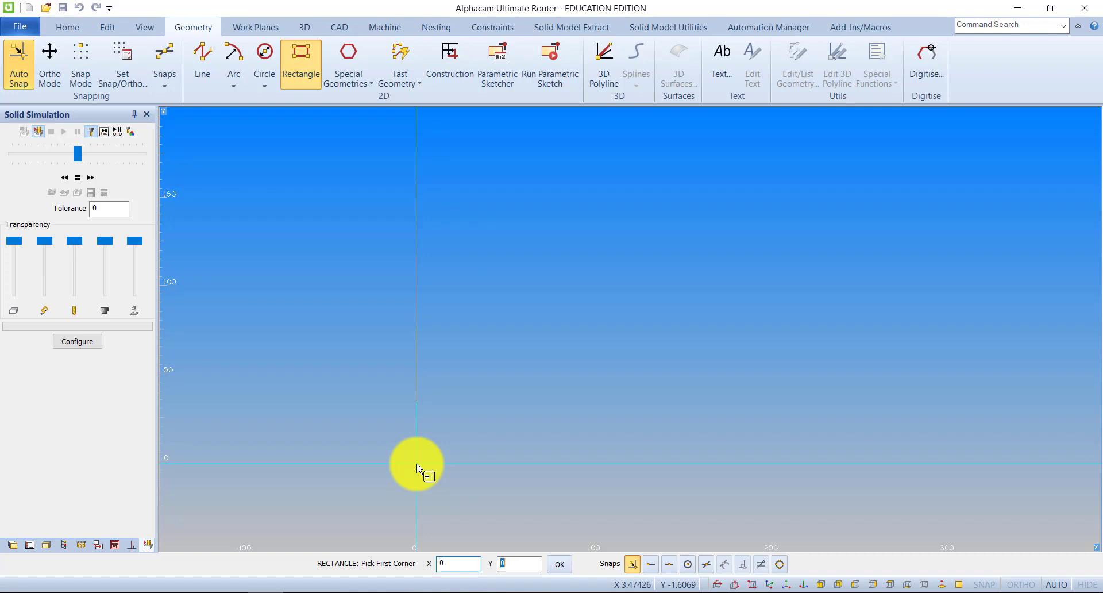
click(417, 469)
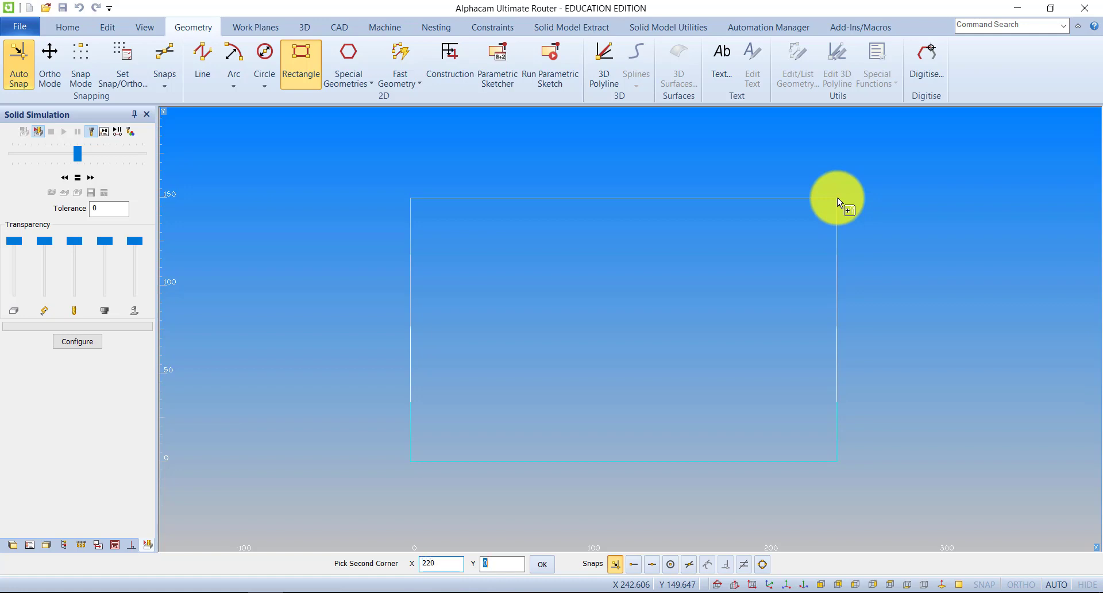
text(5)
key(Return)
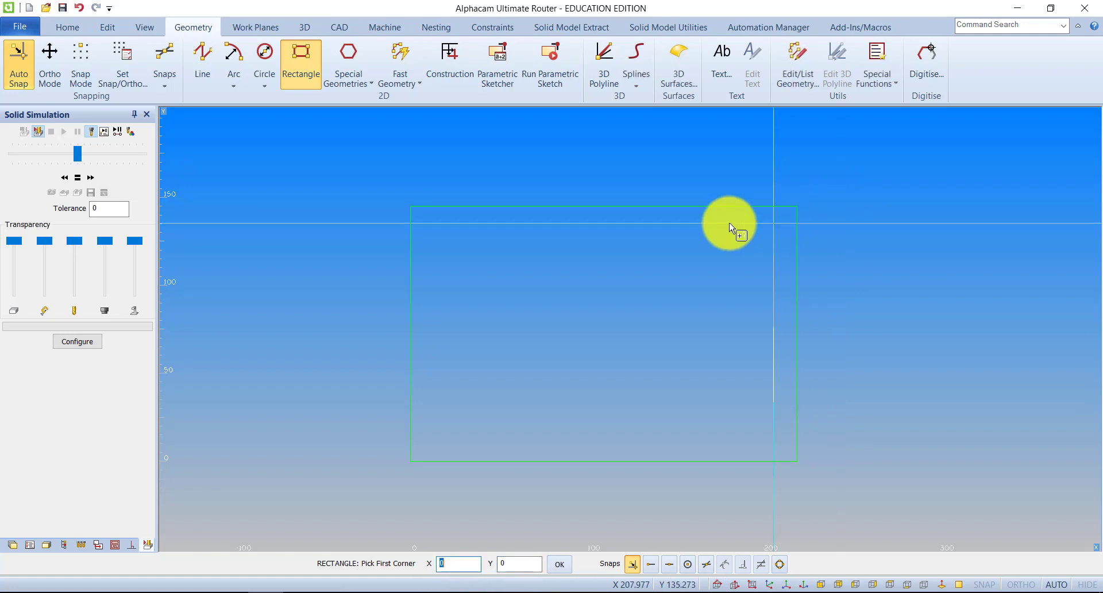
Set the rectangle as the main material with top Z 0, bottom Z -20 and no texture
click(304, 27)
click(22, 63)
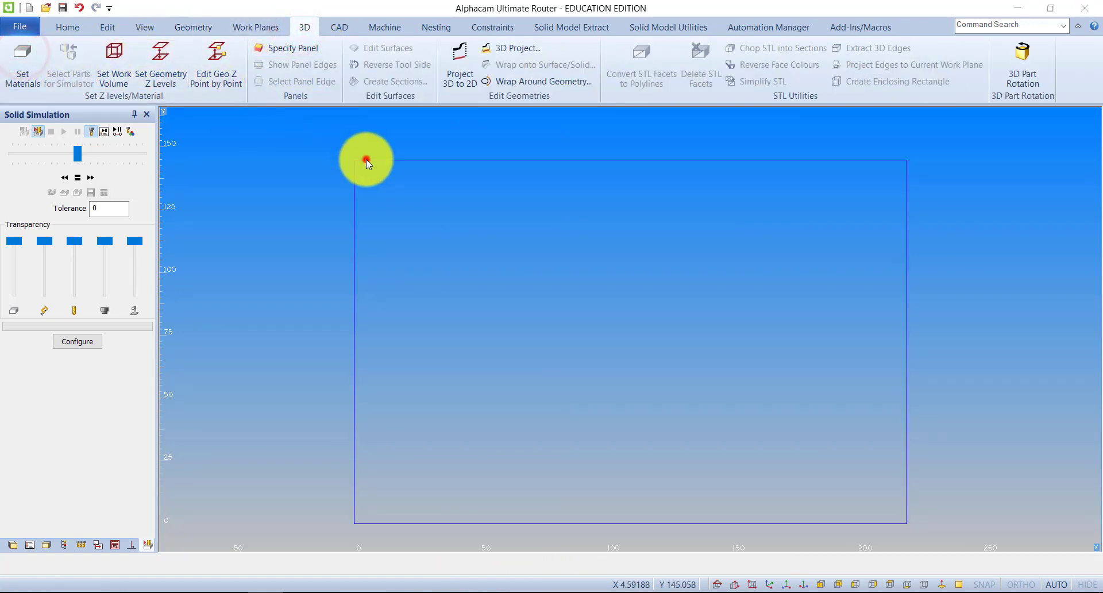
click(366, 160)
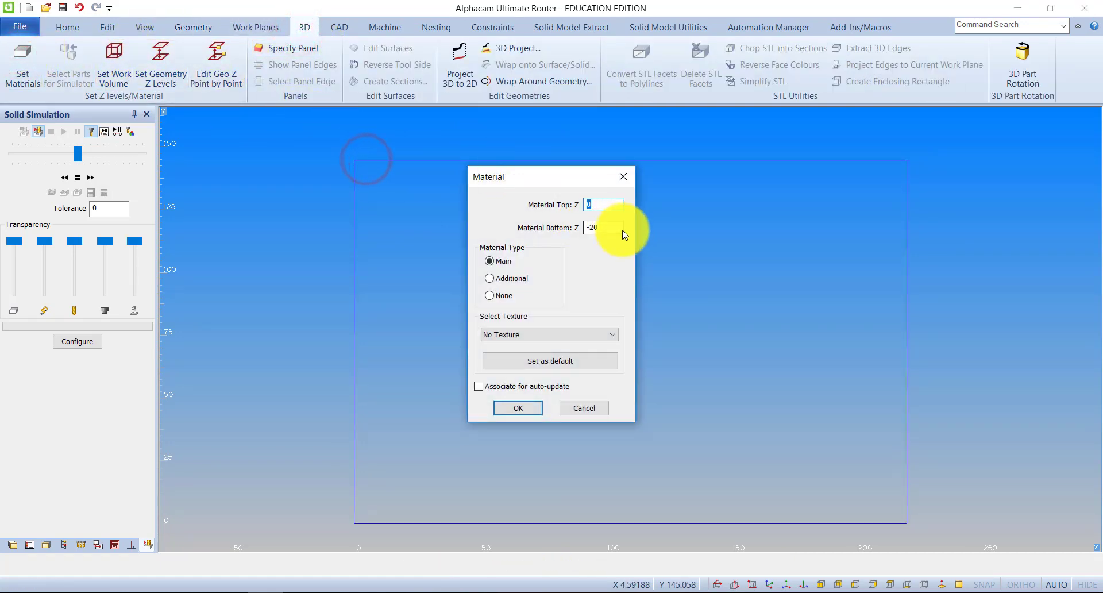
click(518, 408)
scroll(522, 314, up, 3)
scroll(522, 314, down, 5)
scroll(523, 316, up, 2)
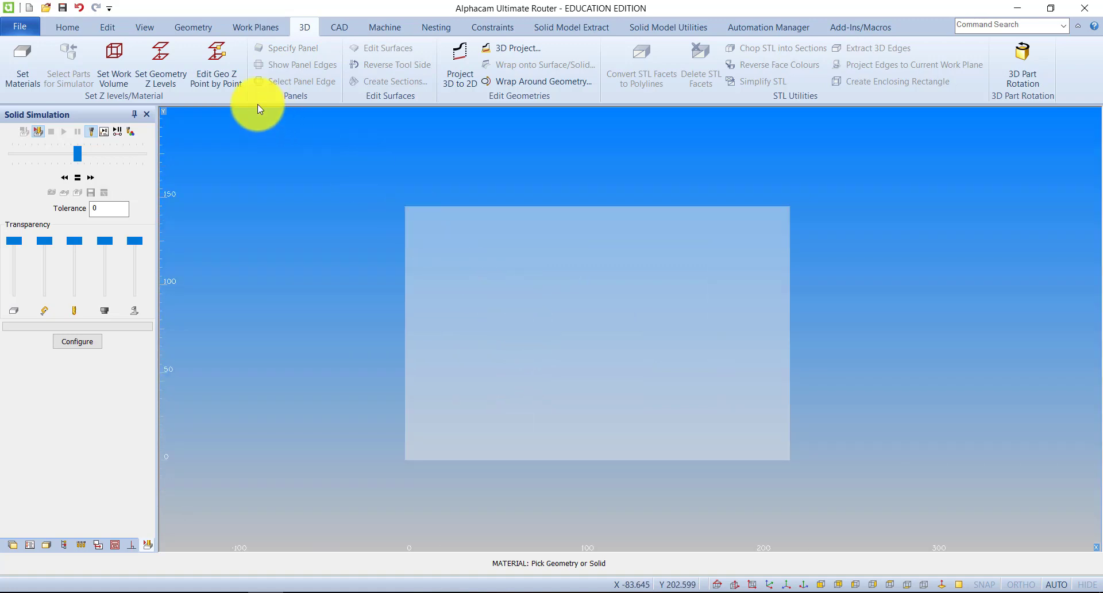
Start defining a new tool and choose the flat end tool type
click(381, 29)
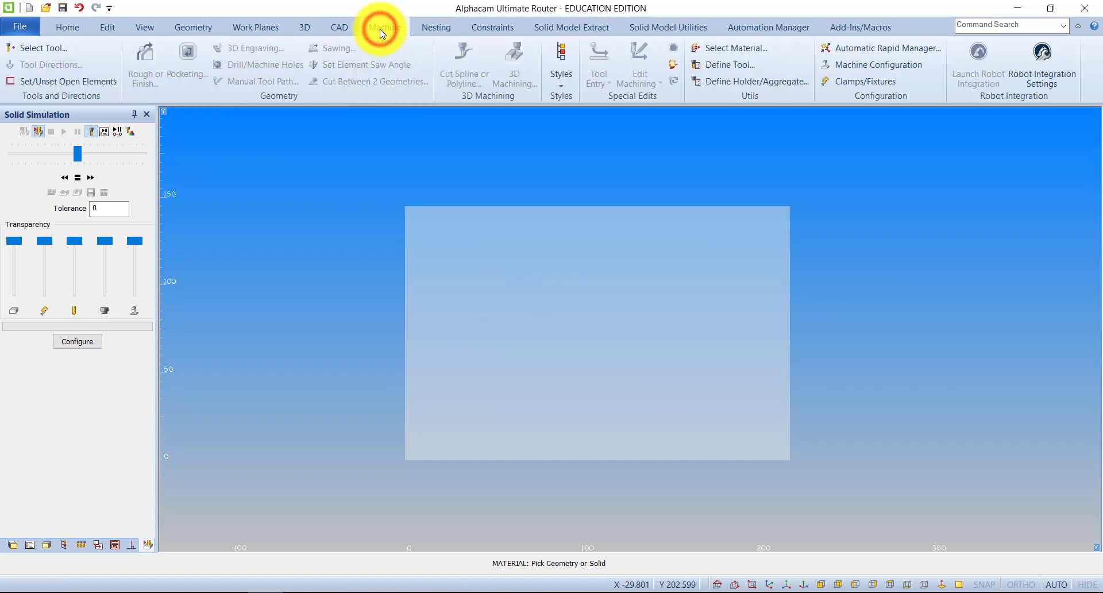
click(740, 65)
drag(620, 147, 553, 130)
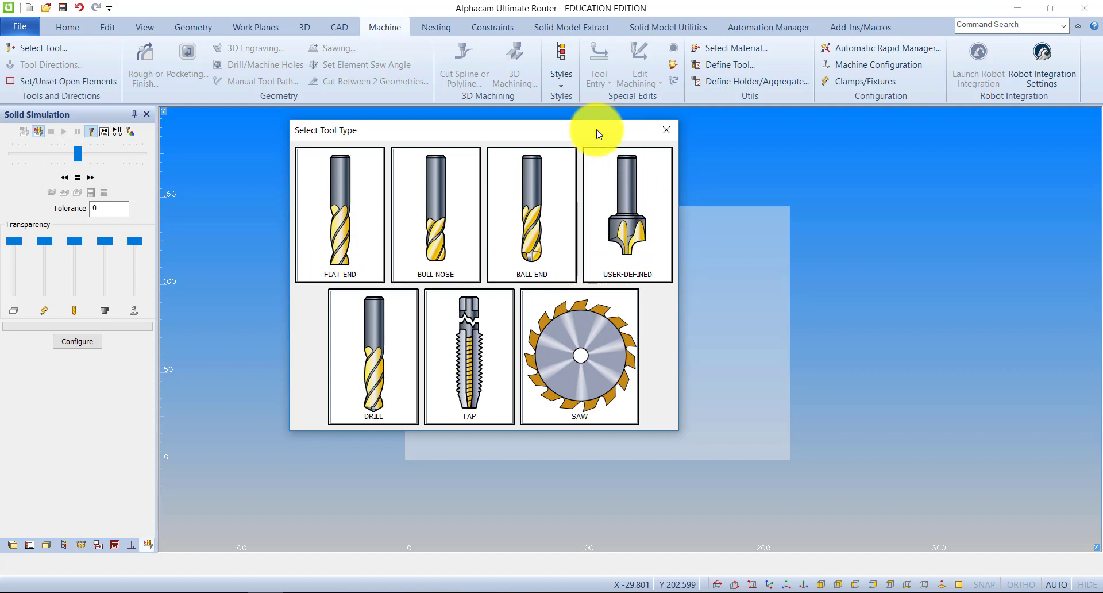
drag(597, 129, 853, 132)
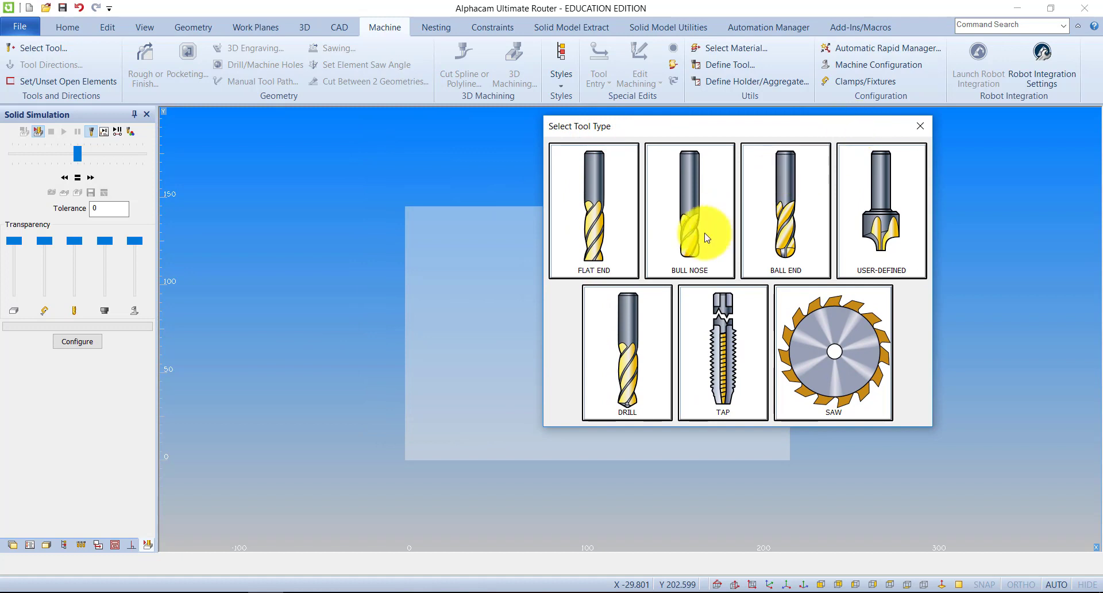
drag(586, 123, 573, 136)
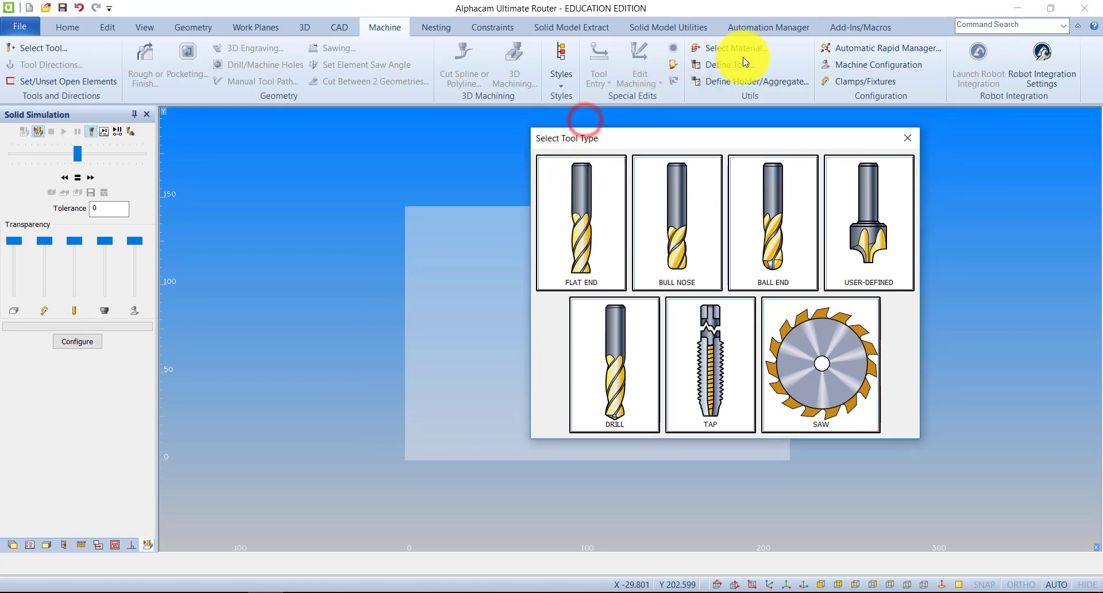
mouse_move(667, 138)
mouse_down()
mouse_move(618, 135)
mouse_move(658, 142)
mouse_up()
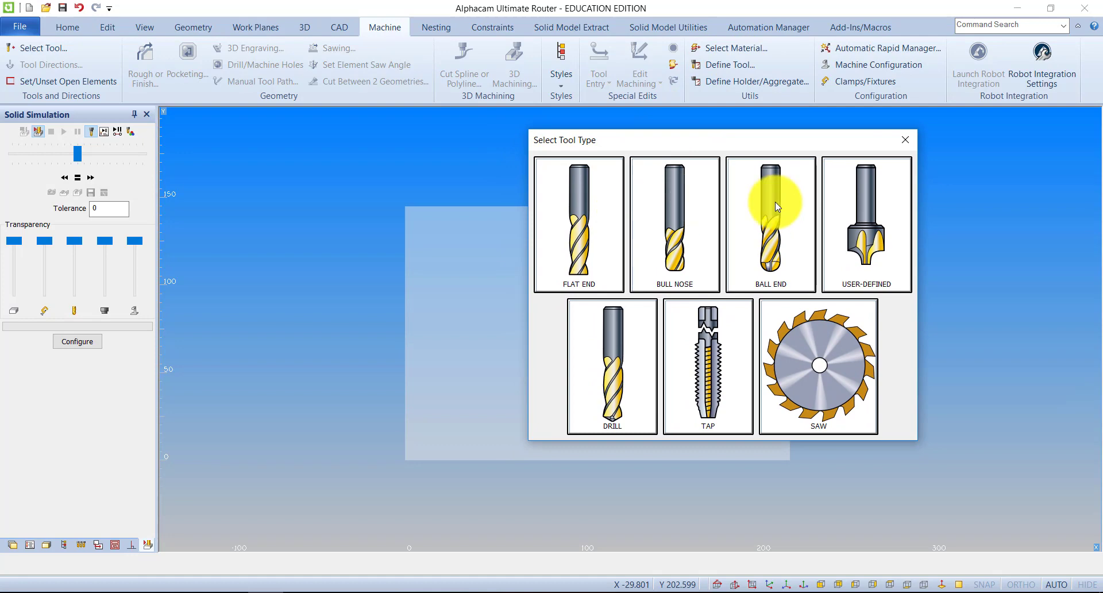
click(578, 205)
Set the flat end tool's number to 101, length to 100 and diameter to 12, and redraw its preview
drag(516, 109, 442, 109)
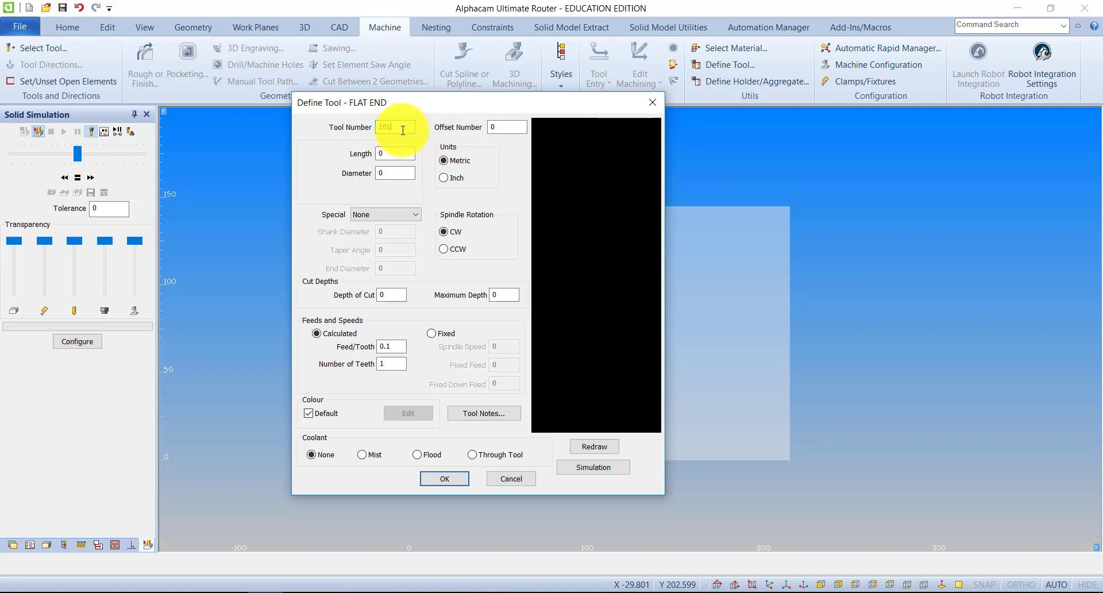
click(390, 152)
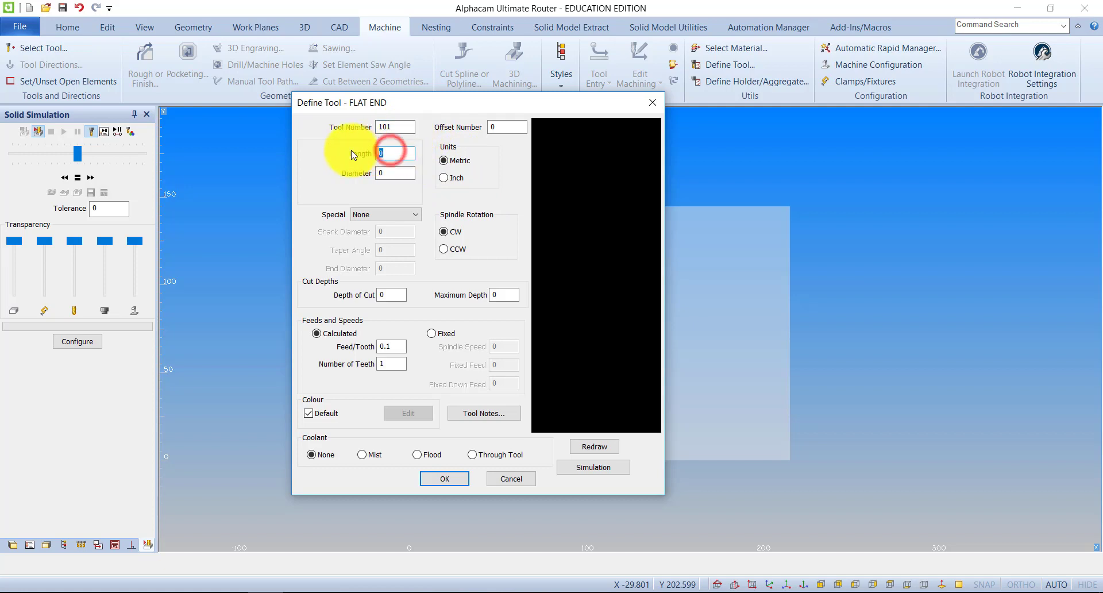
text(100)
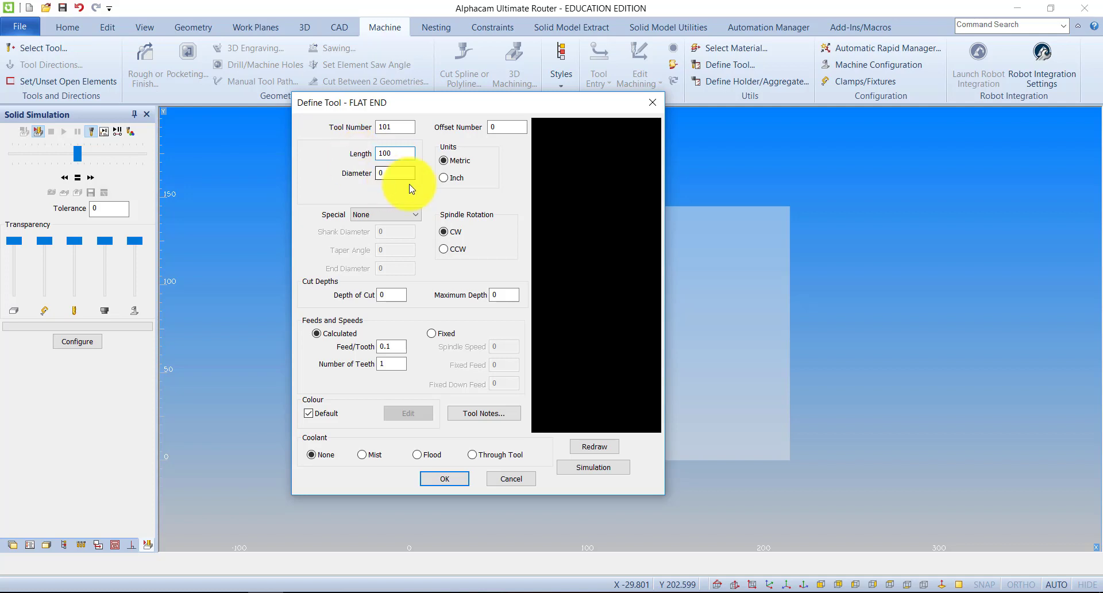
click(392, 172)
text(2)
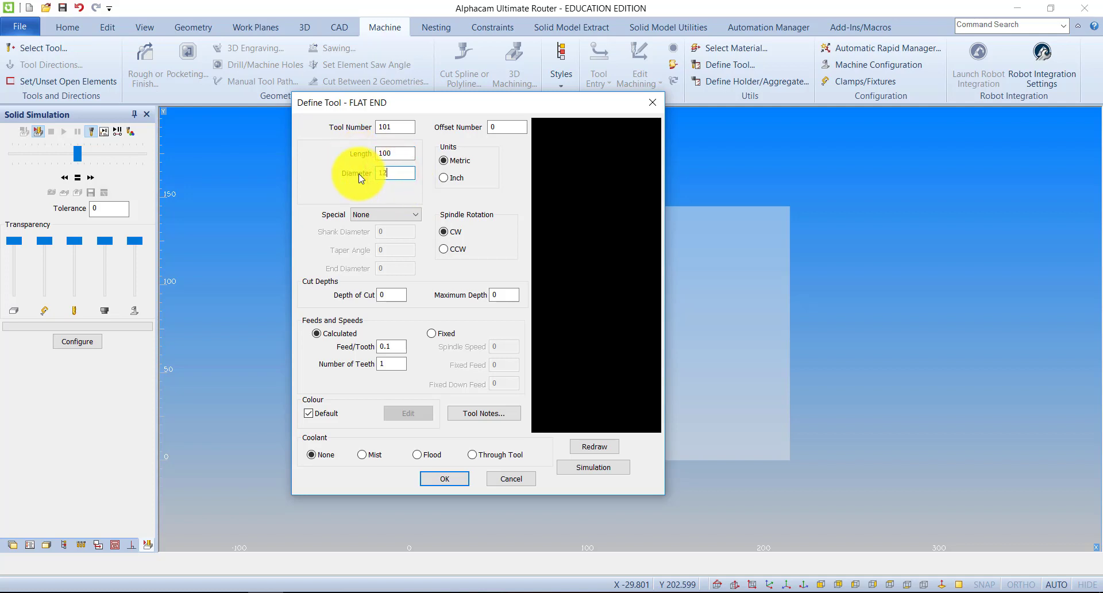
click(586, 449)
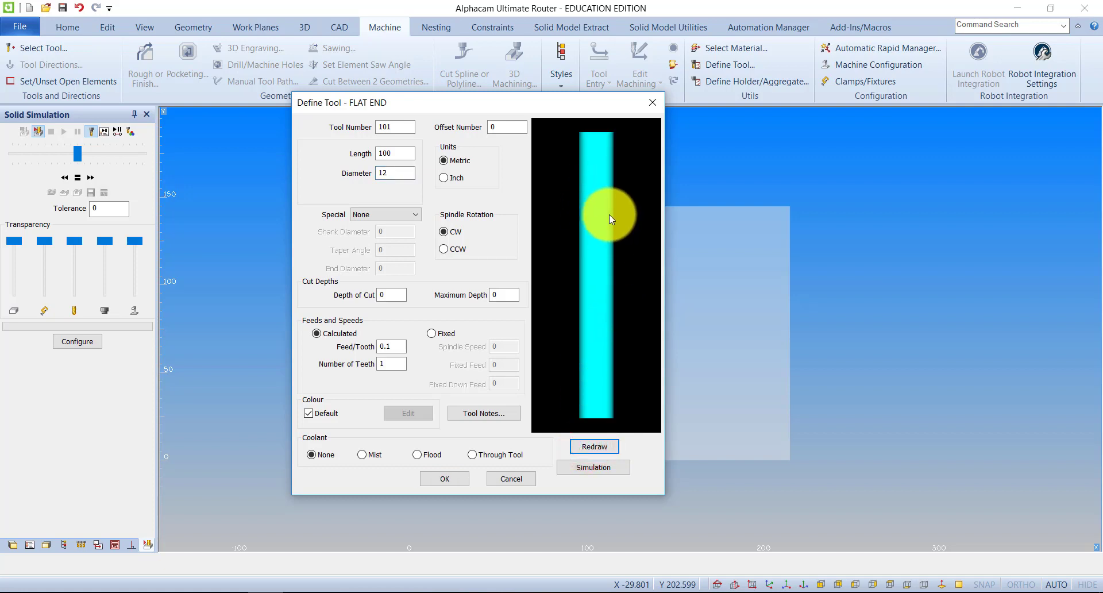
Try a taper with a 12-degree angle on the tool, preview it, and set the special option back to None
click(420, 214)
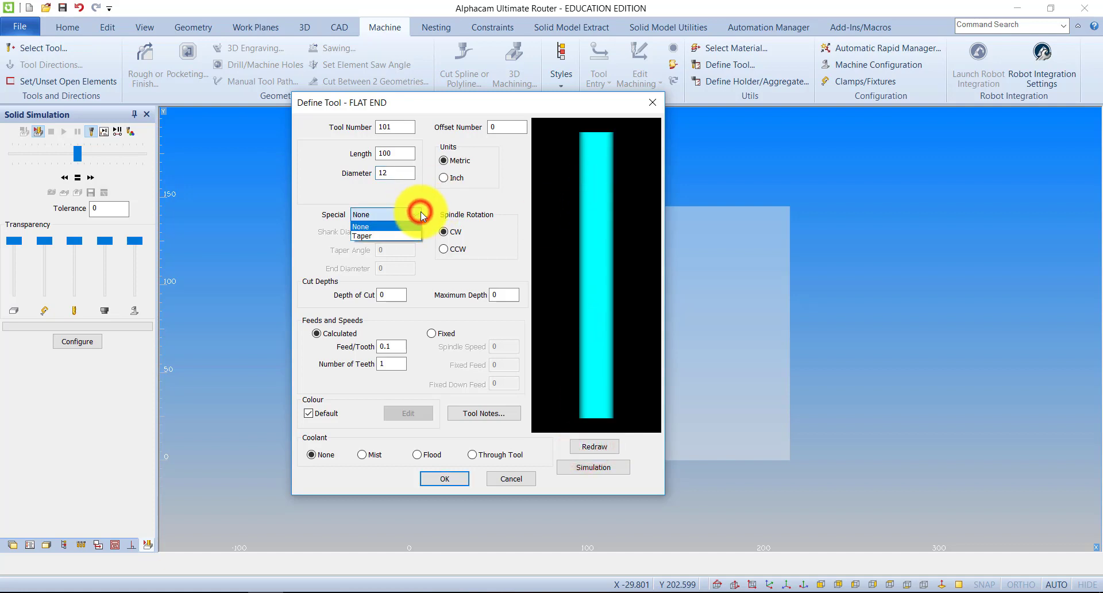
click(384, 236)
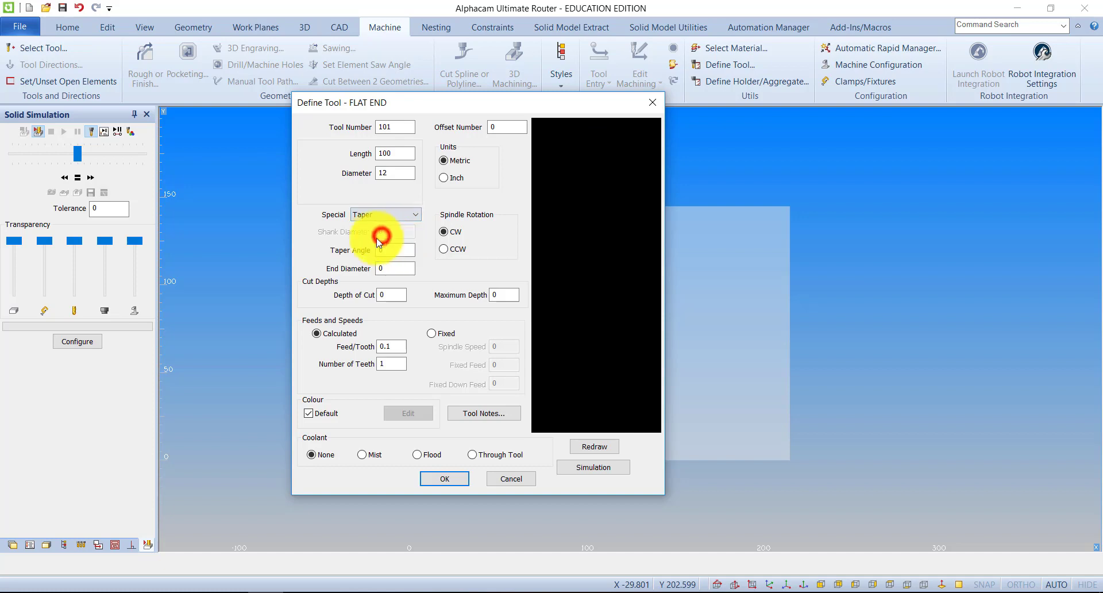
click(386, 250)
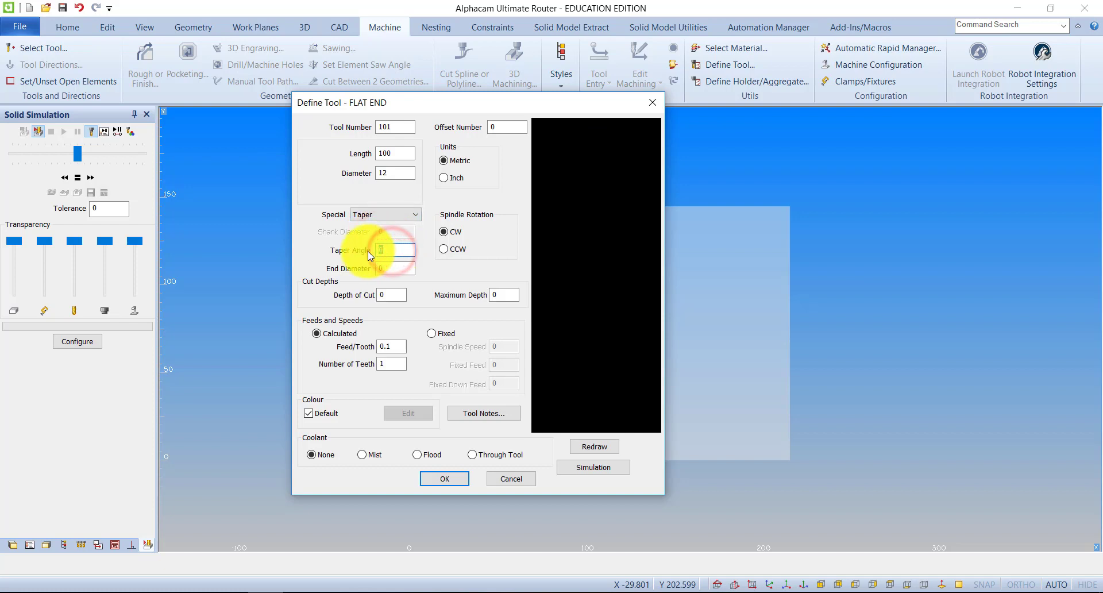
text(12)
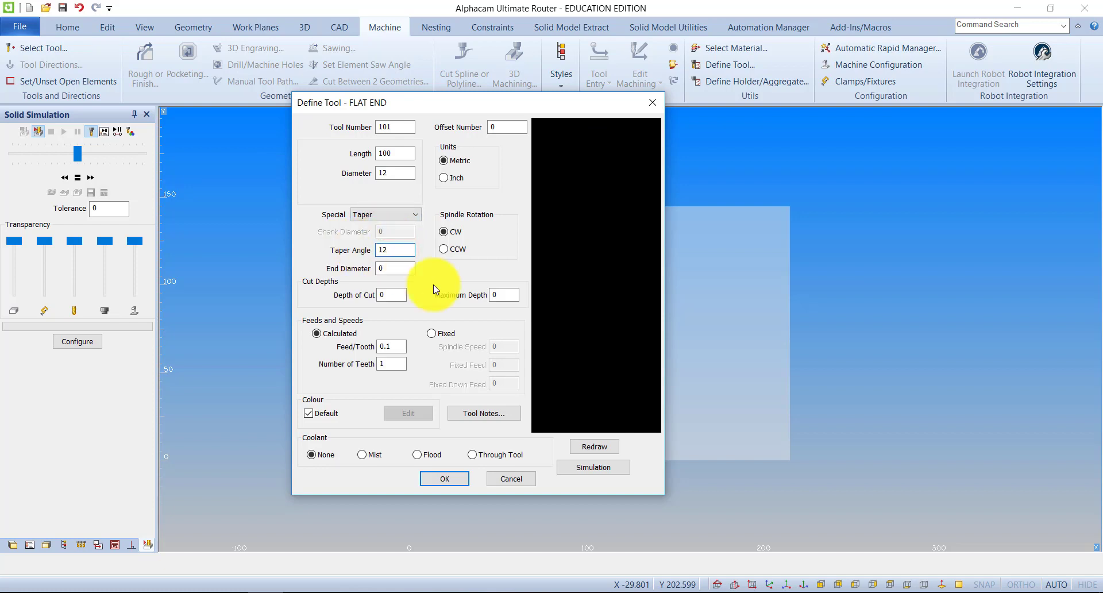
click(591, 447)
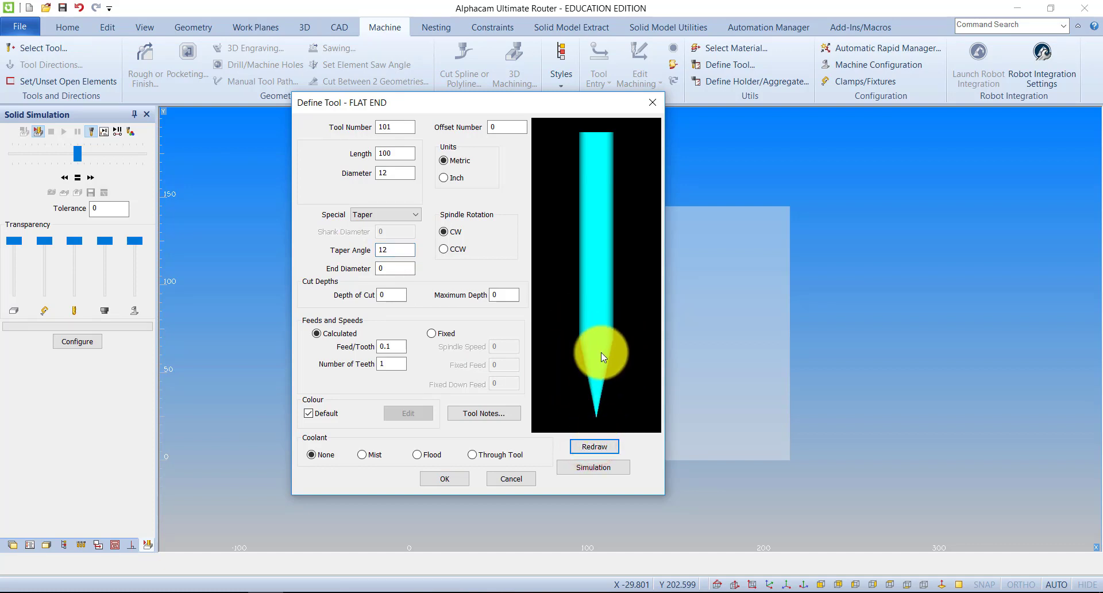
click(403, 212)
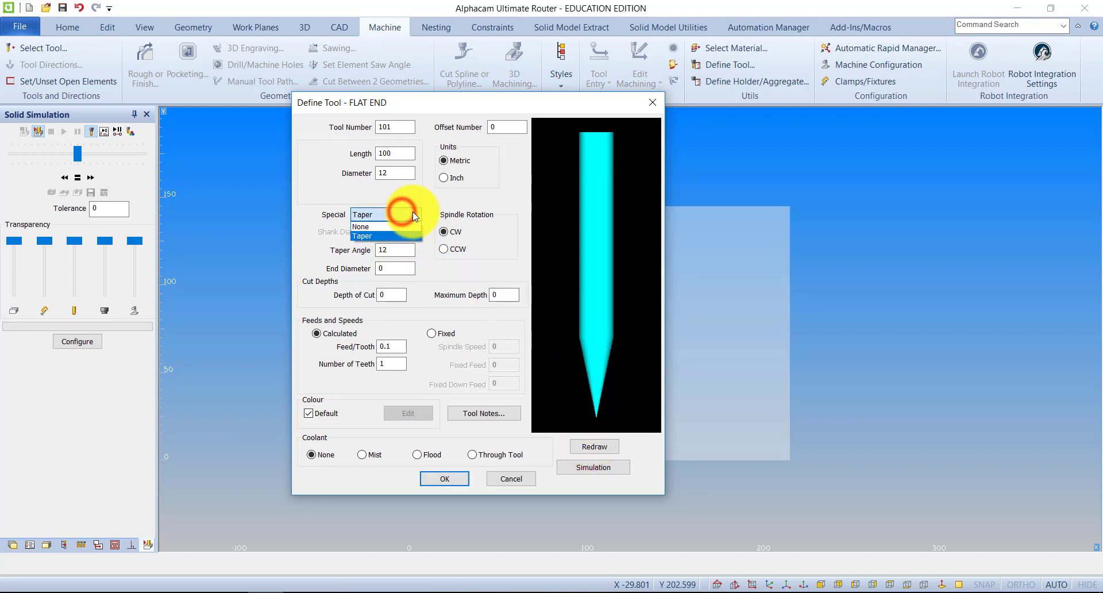
click(402, 227)
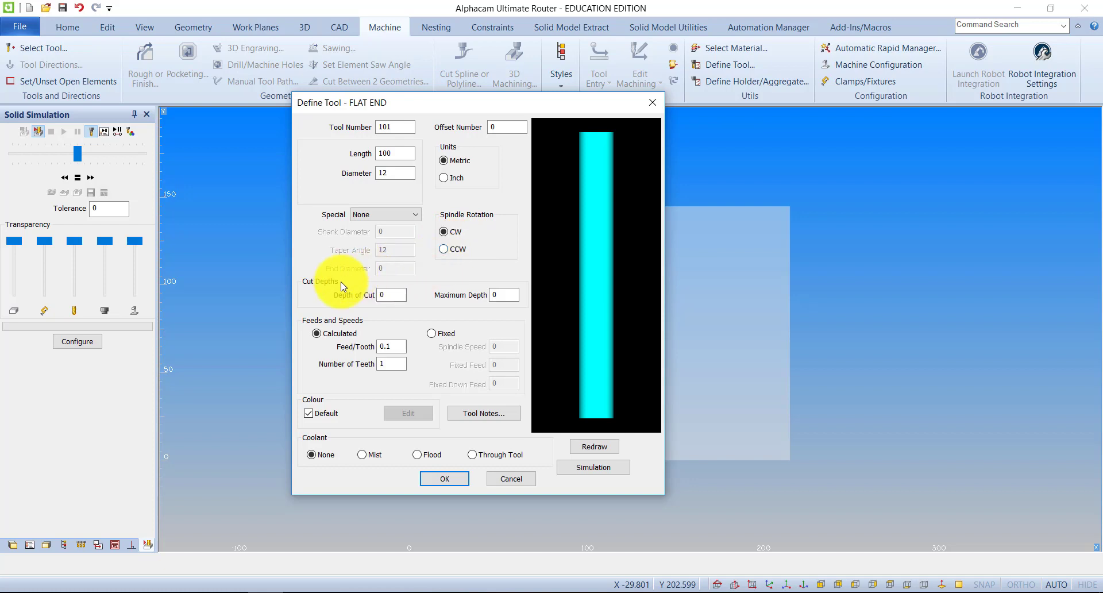
Try a depth of cut of 10 and a maximum depth of 12 on the tool, and redraw its preview
click(390, 295)
click(475, 298)
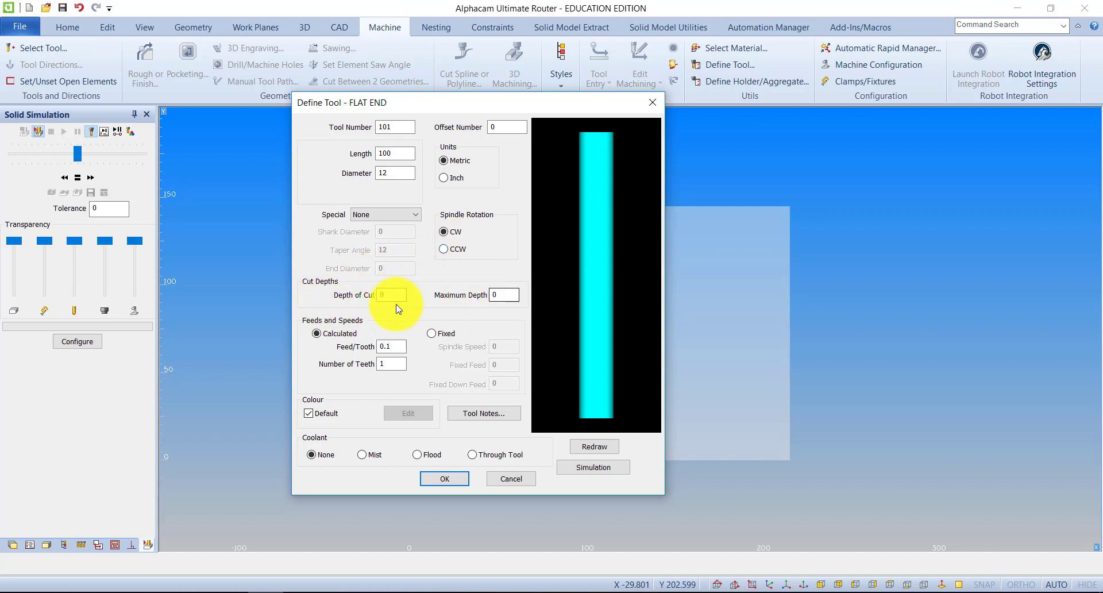
double_click(381, 294)
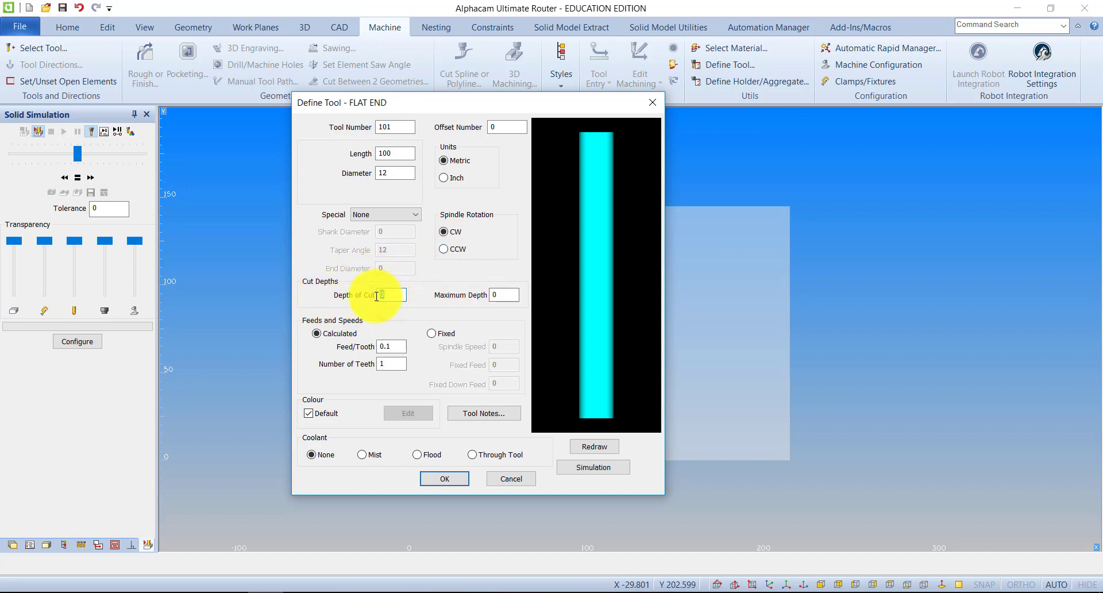
text(10)
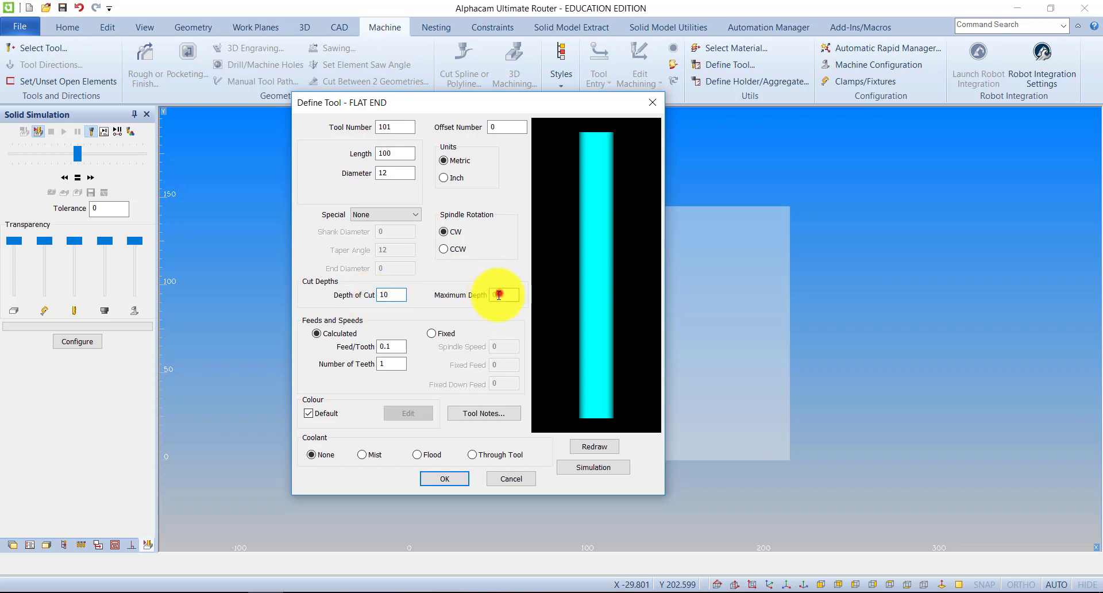
double_click(500, 294)
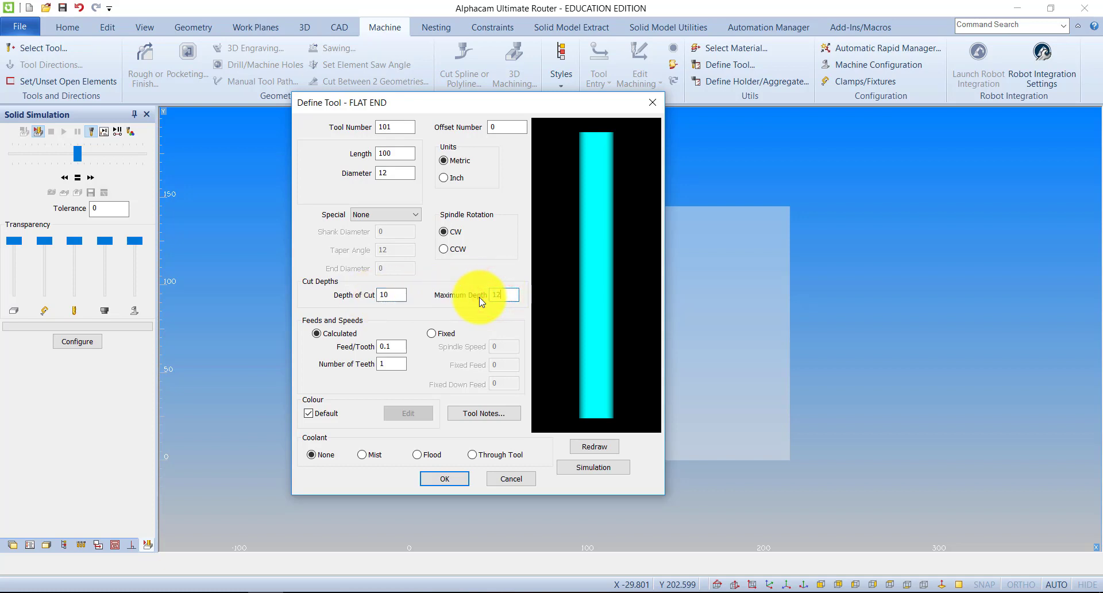
text(12)
click(587, 447)
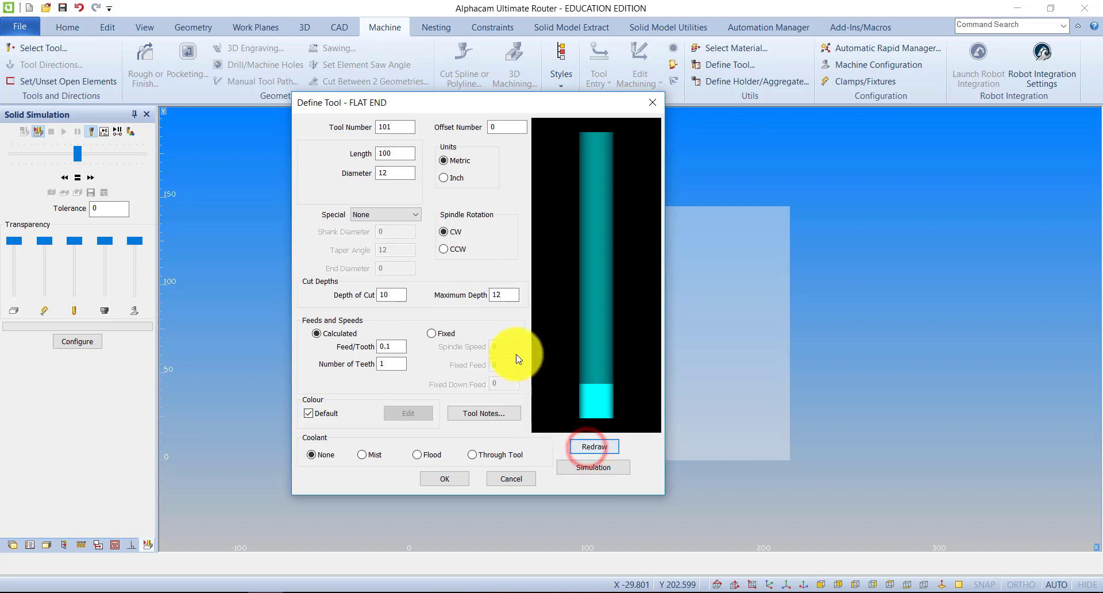
Try maximum depths of 15 and 20 for the tool, redrawing its preview after each value
double_click(505, 295)
text(1)
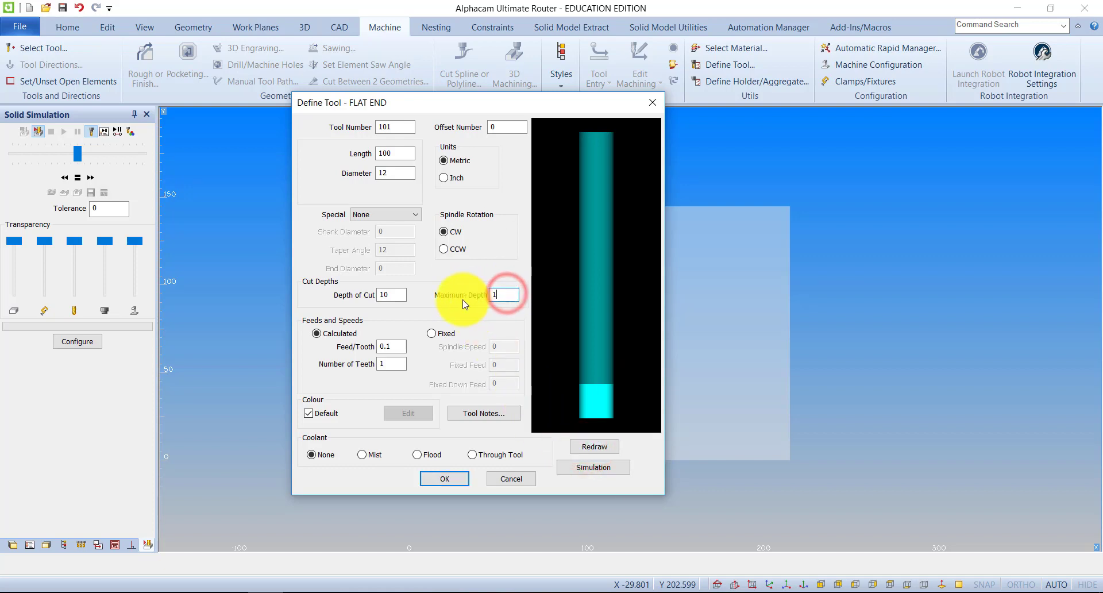
text(5)
click(583, 447)
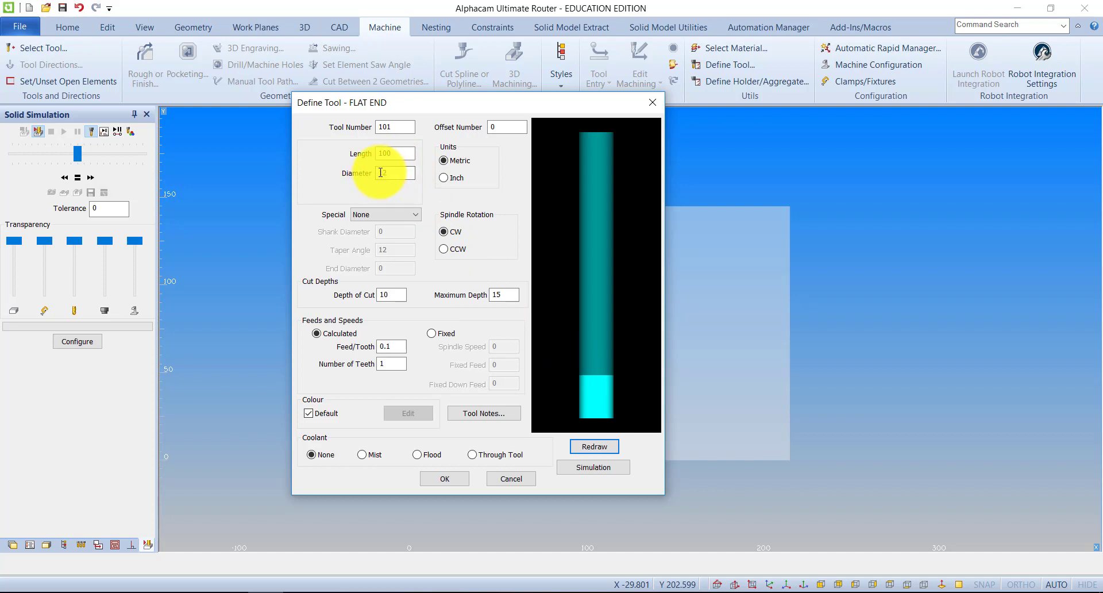
double_click(504, 295)
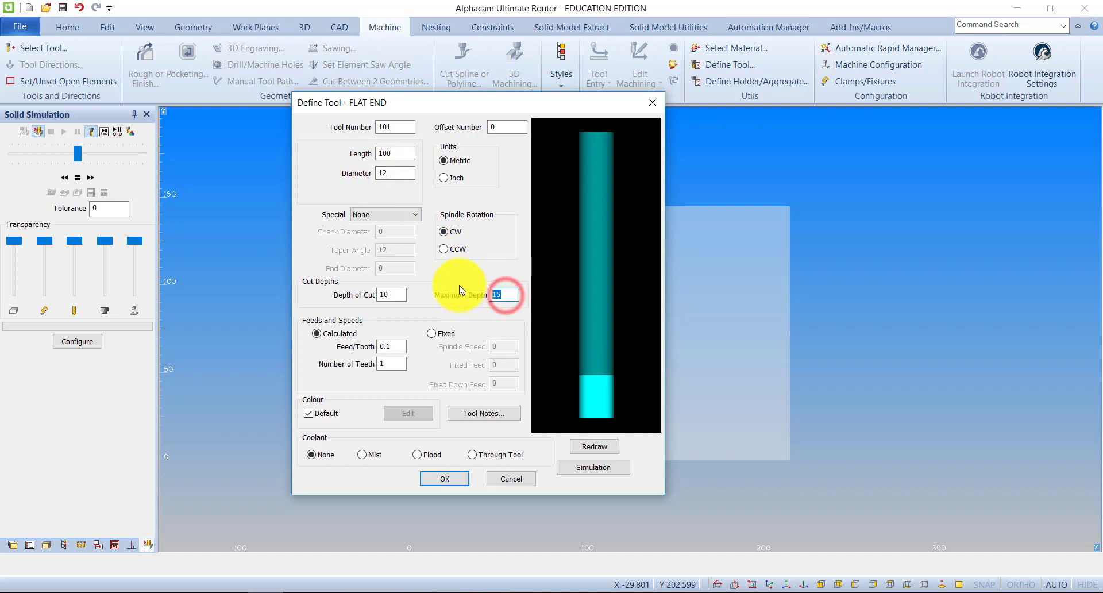
text(20)
click(608, 448)
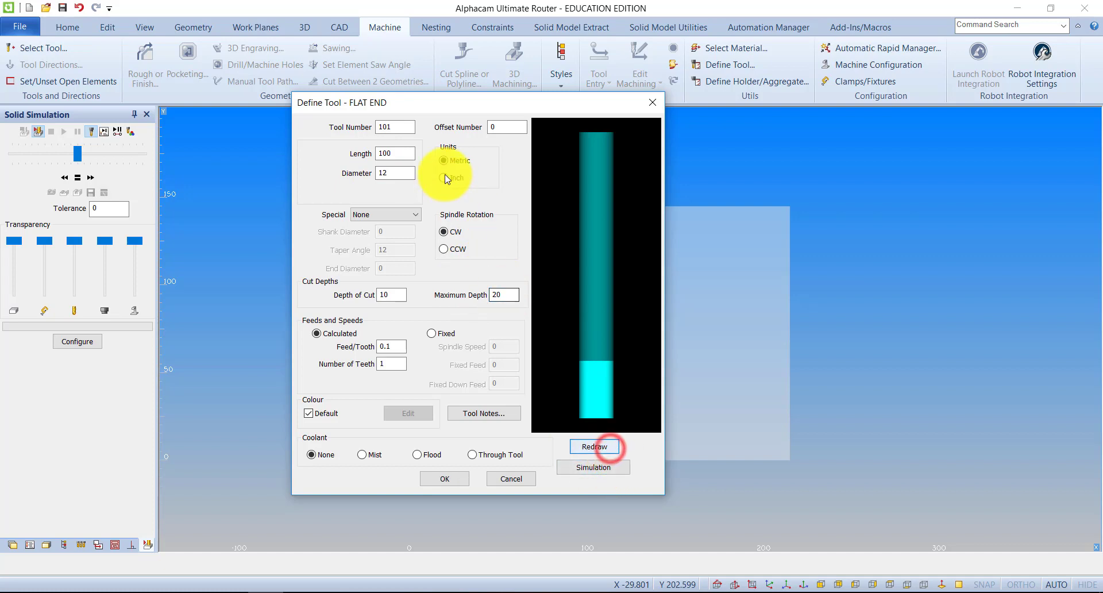
Reset the tool's maximum depth and depth of cut to 0 and redraw the preview
double_click(504, 295)
text(0)
click(398, 295)
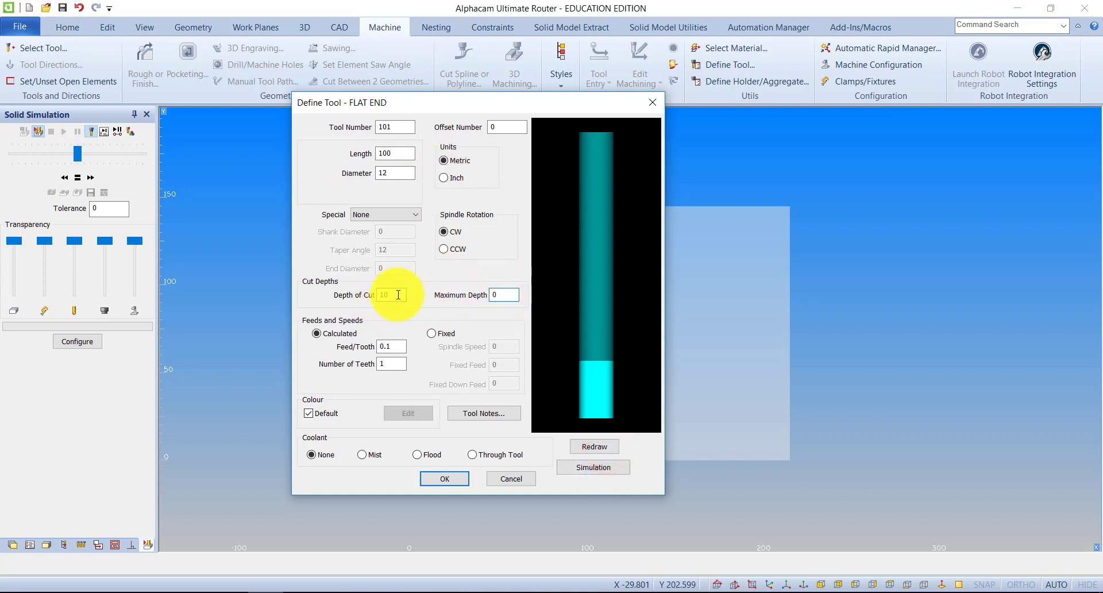
double_click(398, 294)
text(0)
click(594, 446)
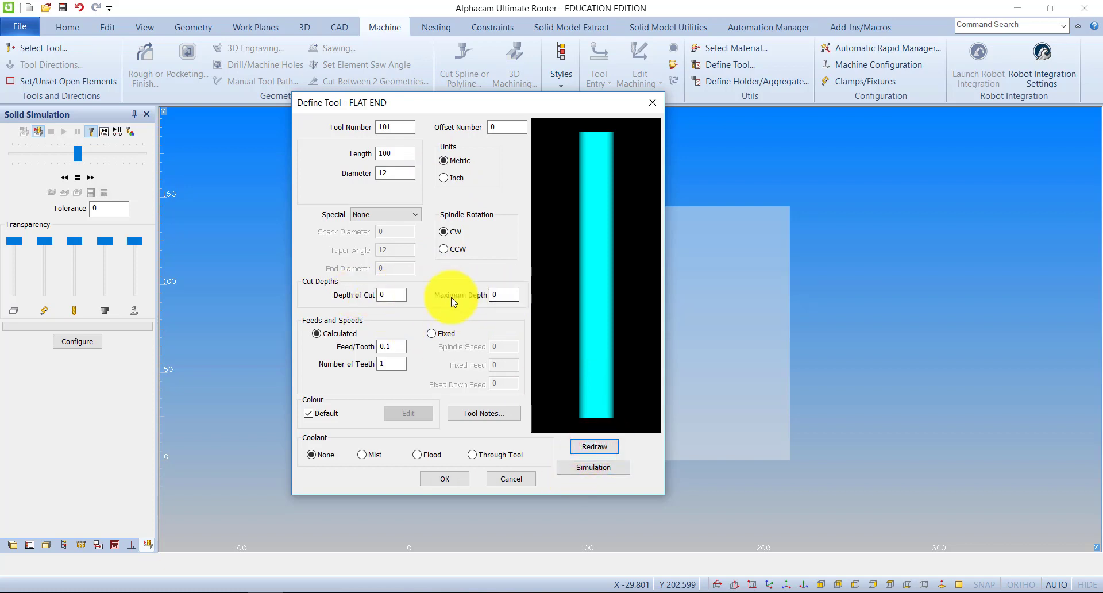
Try a depth of cut of 30 on the tool, preview it, and set the value back to 0
double_click(386, 295)
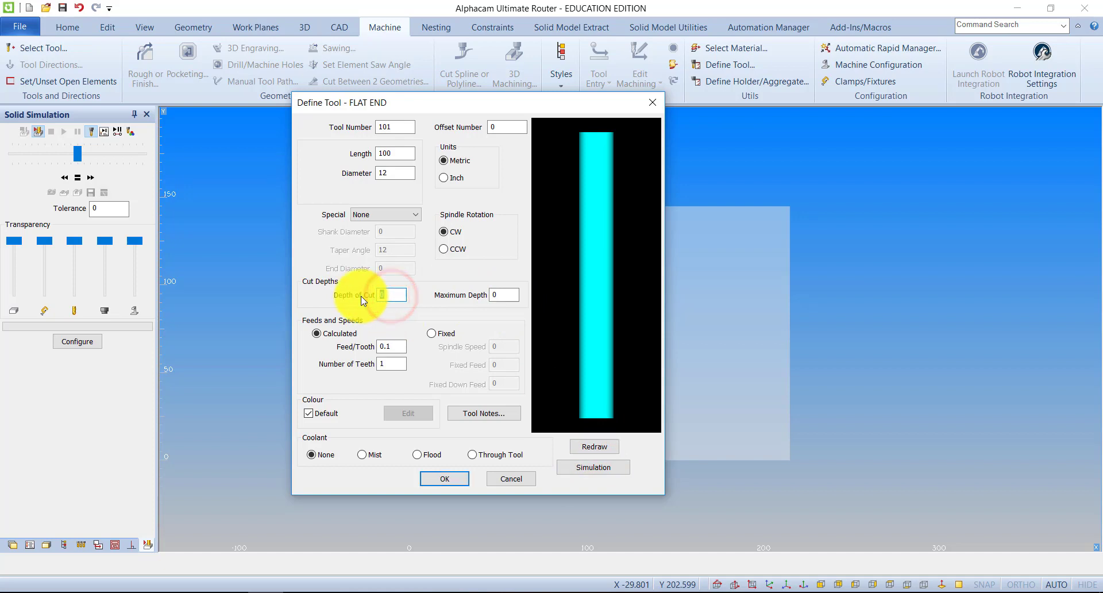
click(593, 447)
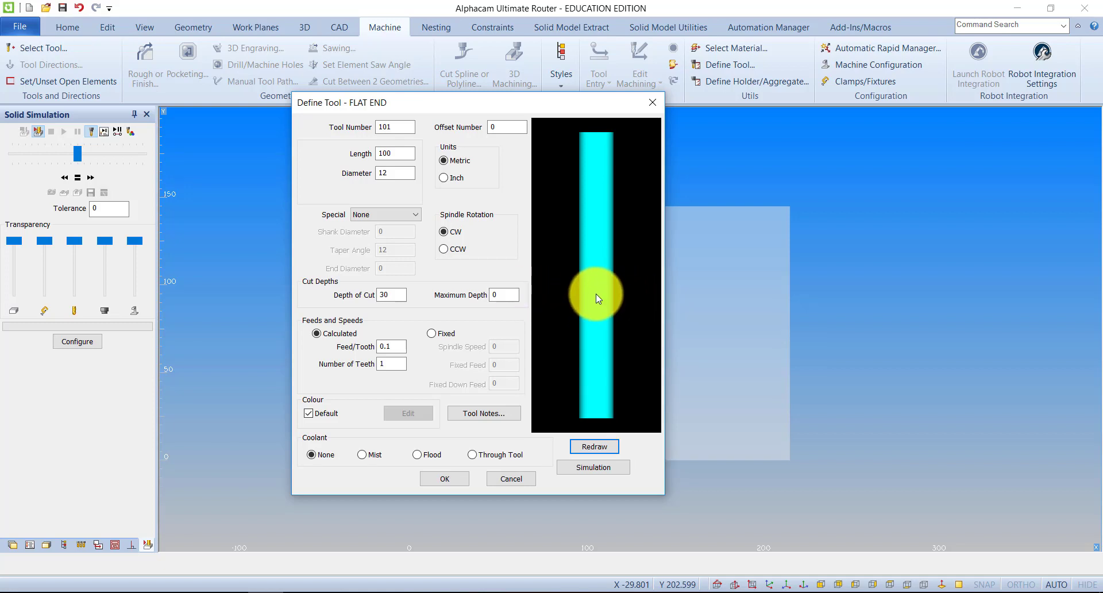
double_click(396, 295)
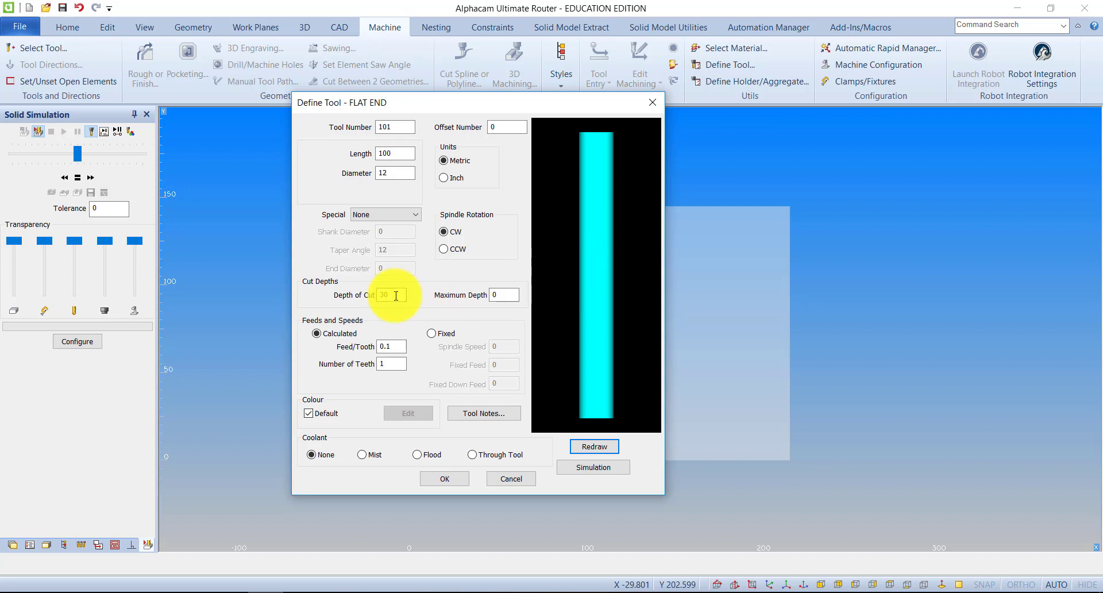
text(0)
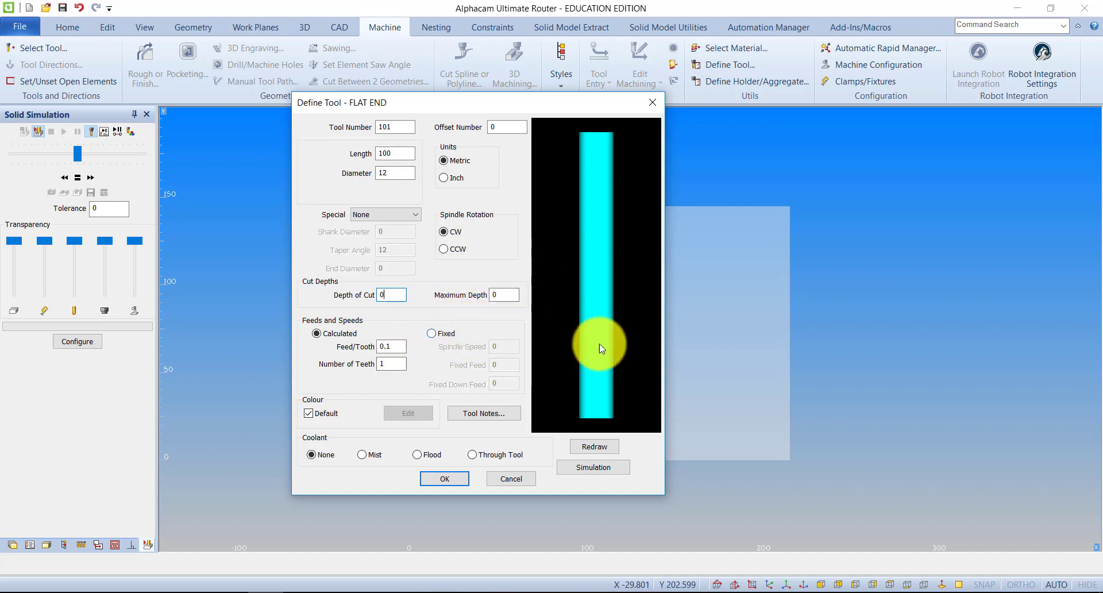
Try fixed feeds and speeds with a spindle speed of 18000, and switch back to calculated feeds and speeds
click(431, 334)
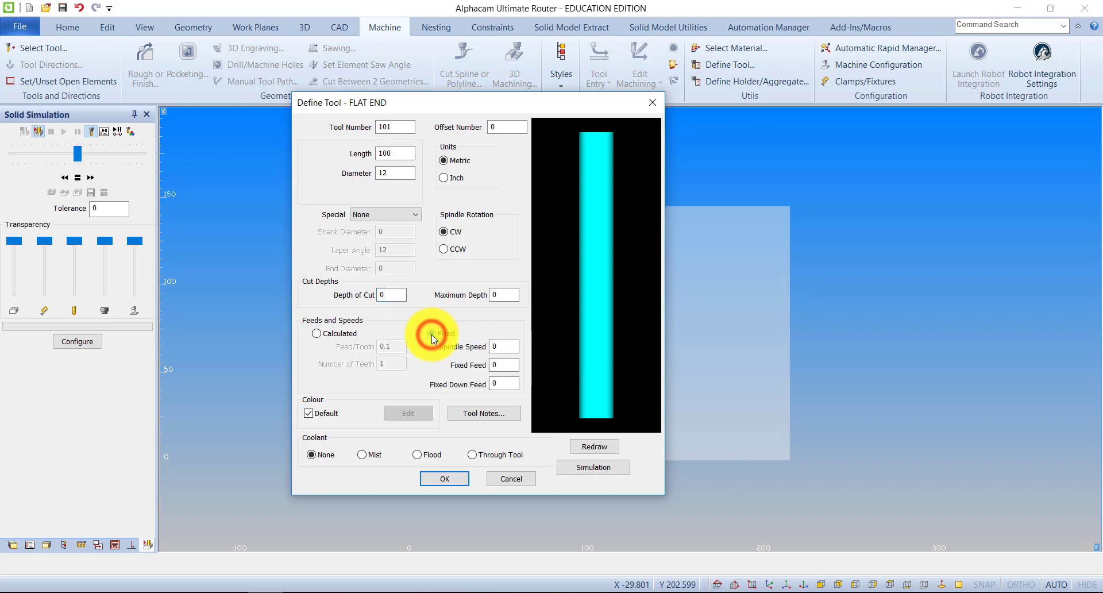
click(508, 345)
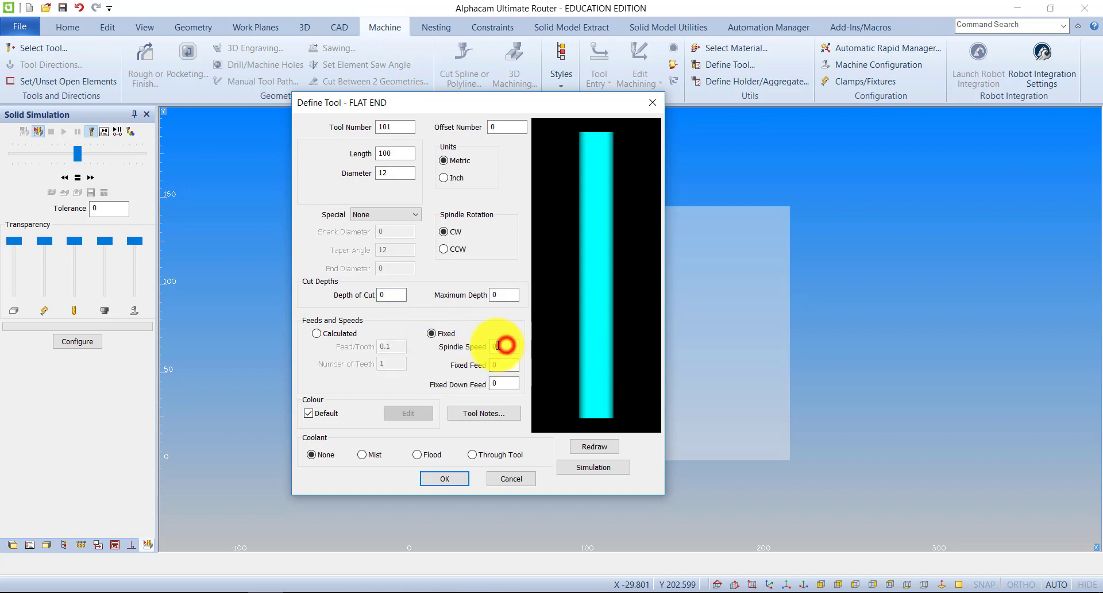
click(500, 367)
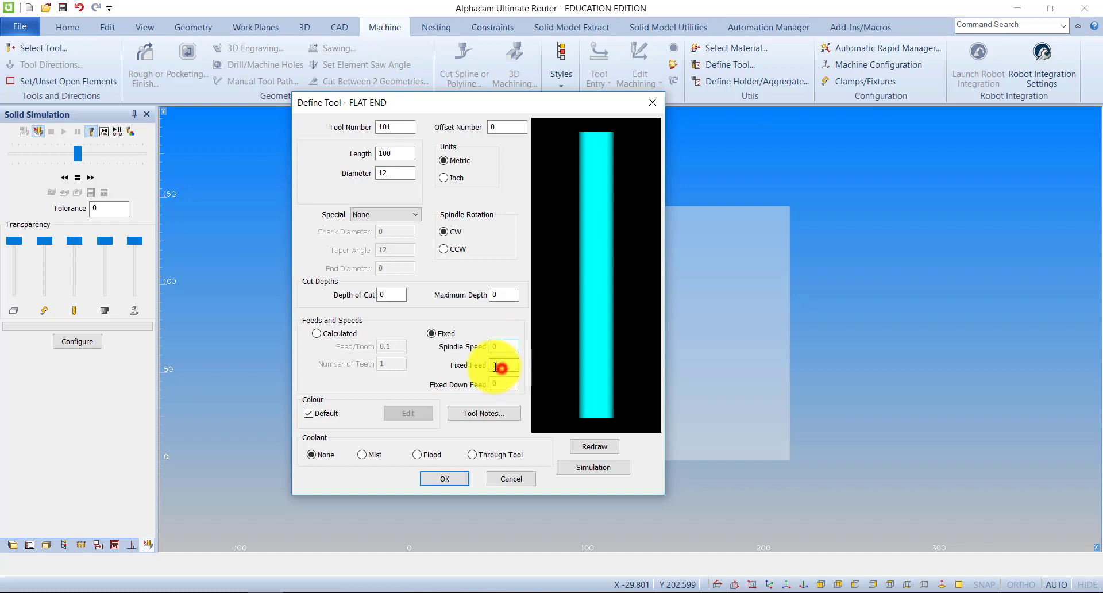
click(511, 383)
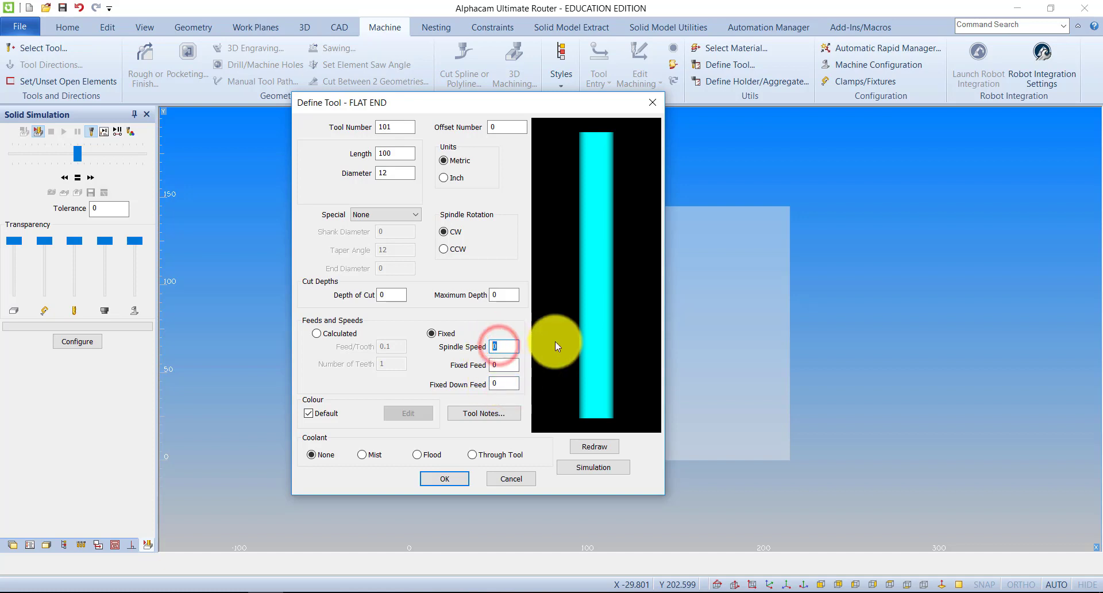
click(505, 365)
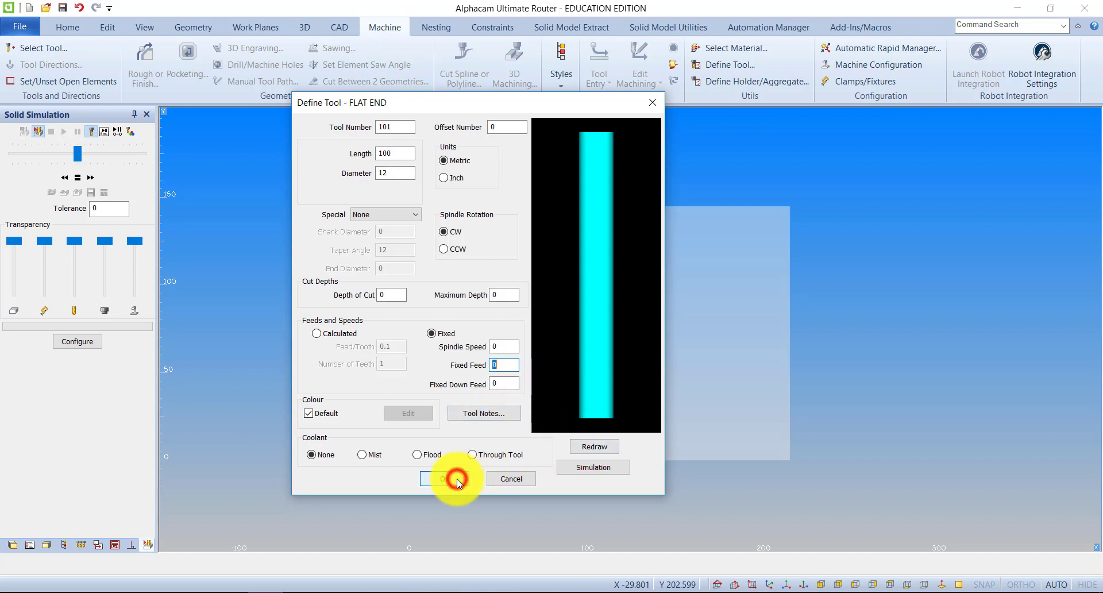
click(433, 334)
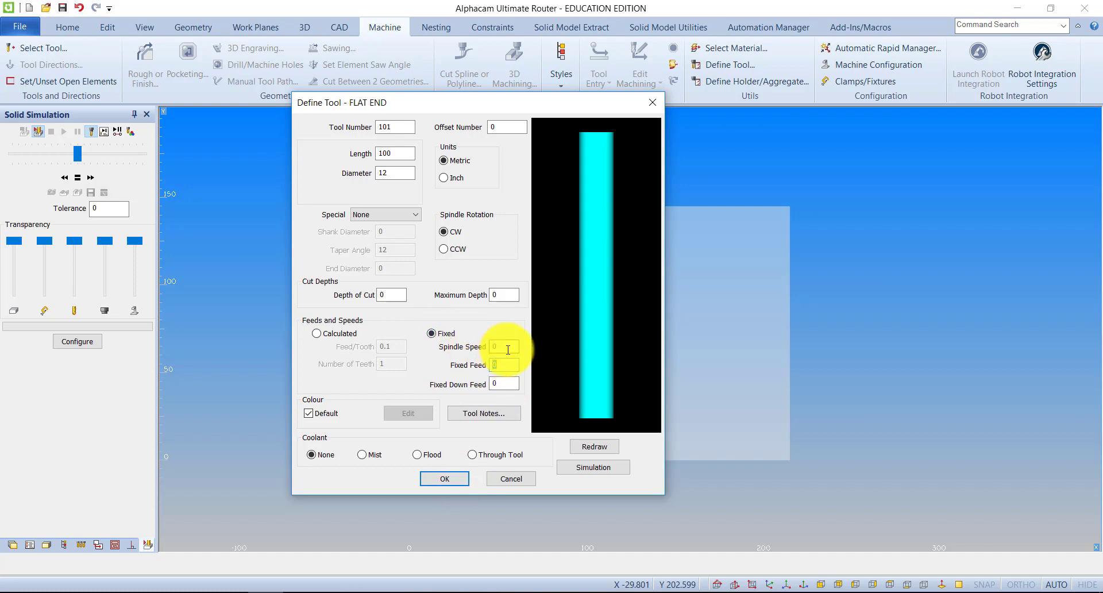
click(505, 346)
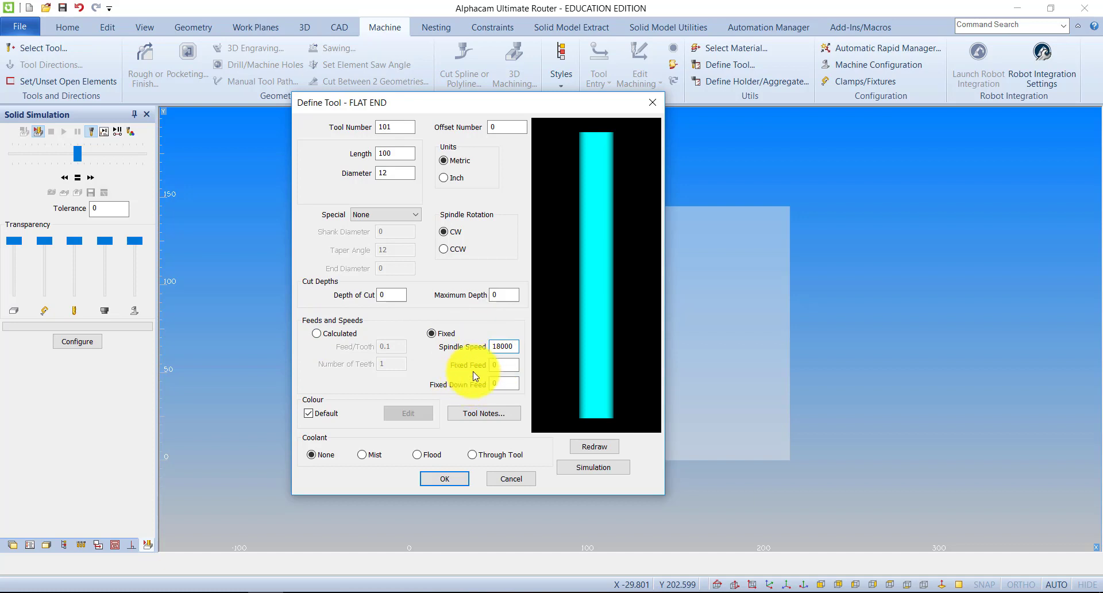
click(316, 334)
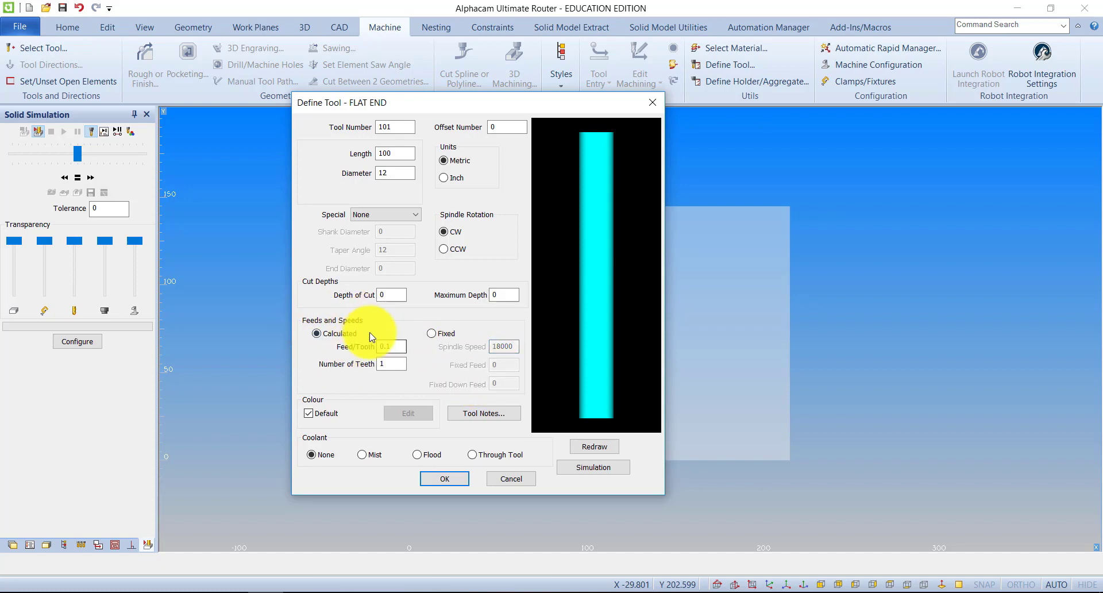
Accept the tool definition and save it in the RTools.Alp folder as Des Sample Tool, without defining another tool
click(451, 478)
drag(530, 119, 406, 136)
drag(750, 451, 1003, 542)
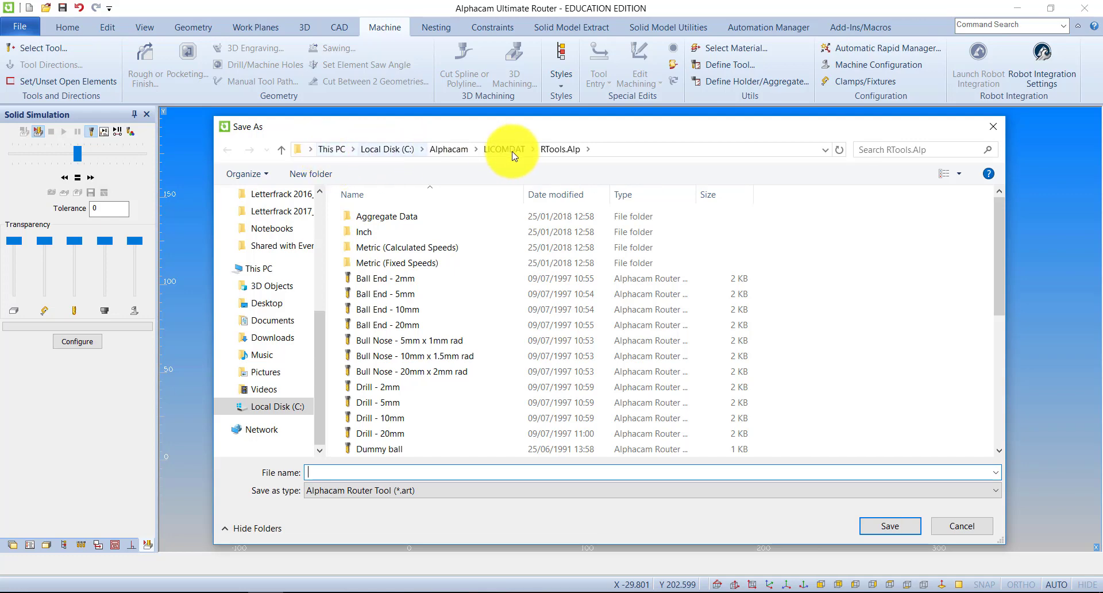
scroll(402, 278, down, 5)
scroll(396, 282, up, 5)
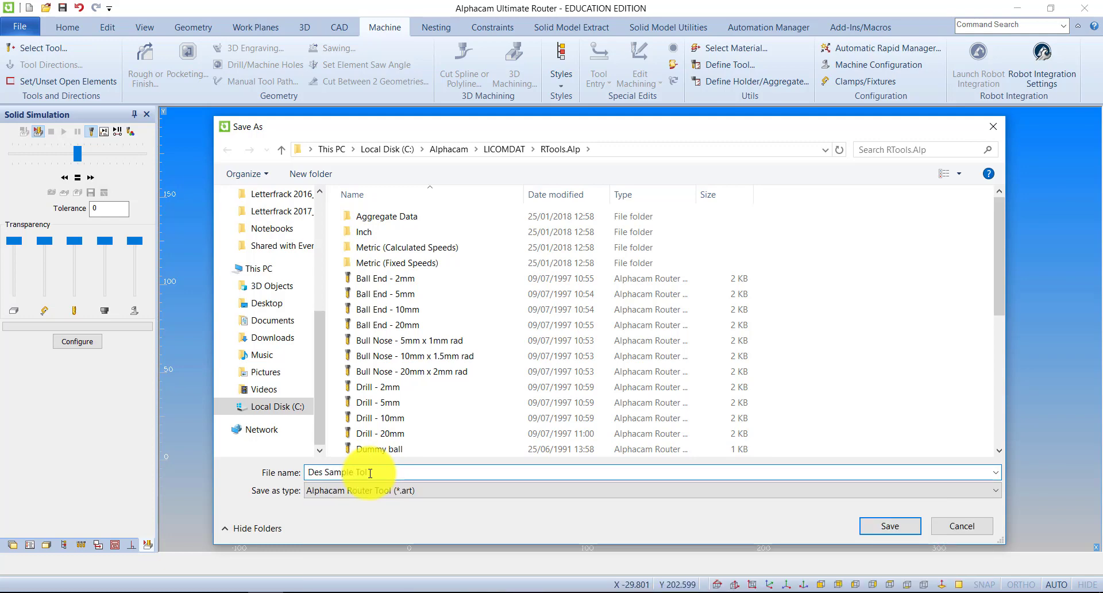
text(ol)
click(898, 527)
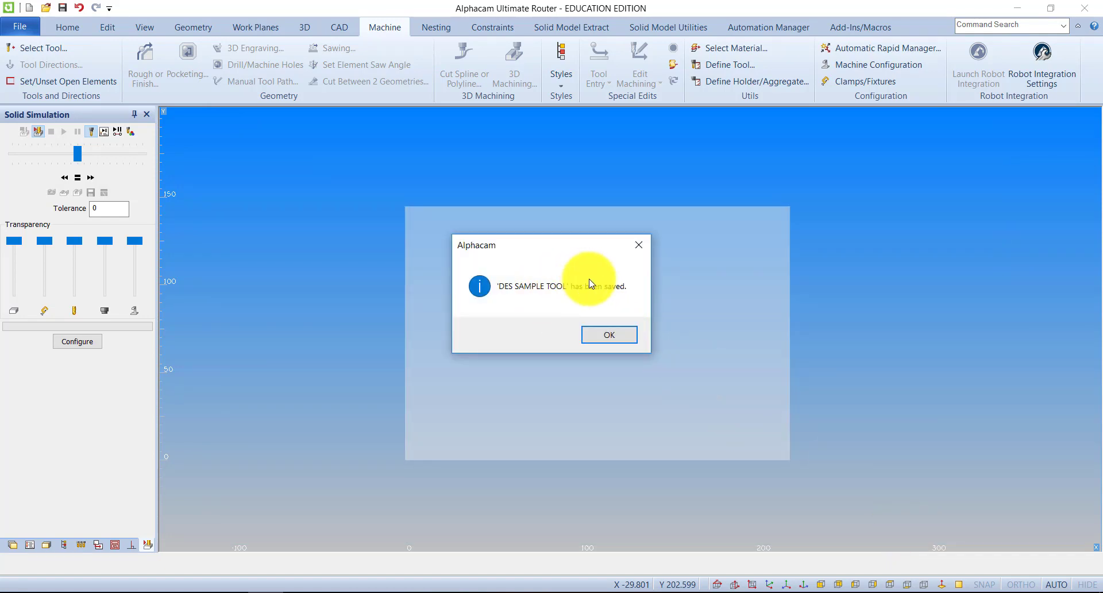
click(601, 331)
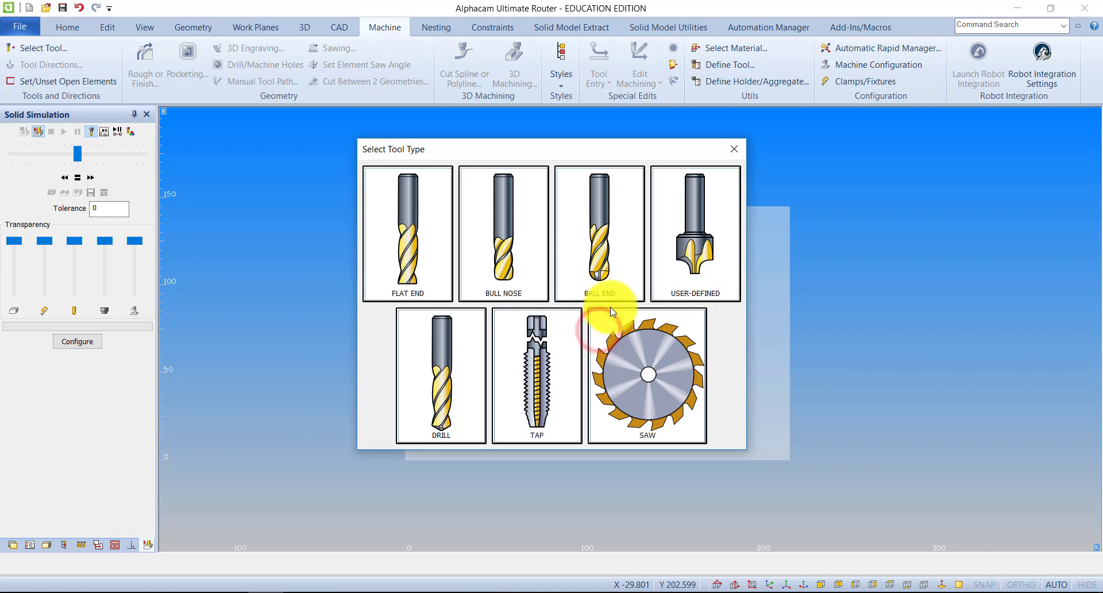
click(736, 150)
In isometric view, draw a straight line parallel to X near the block's far edge, extending past both ends of the material
click(146, 28)
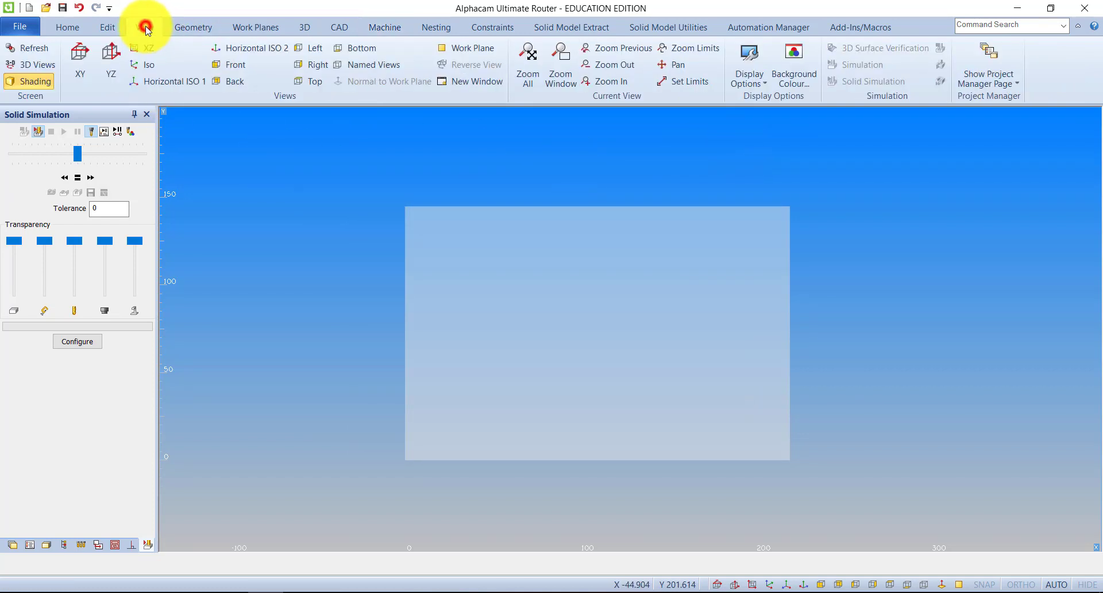
click(144, 63)
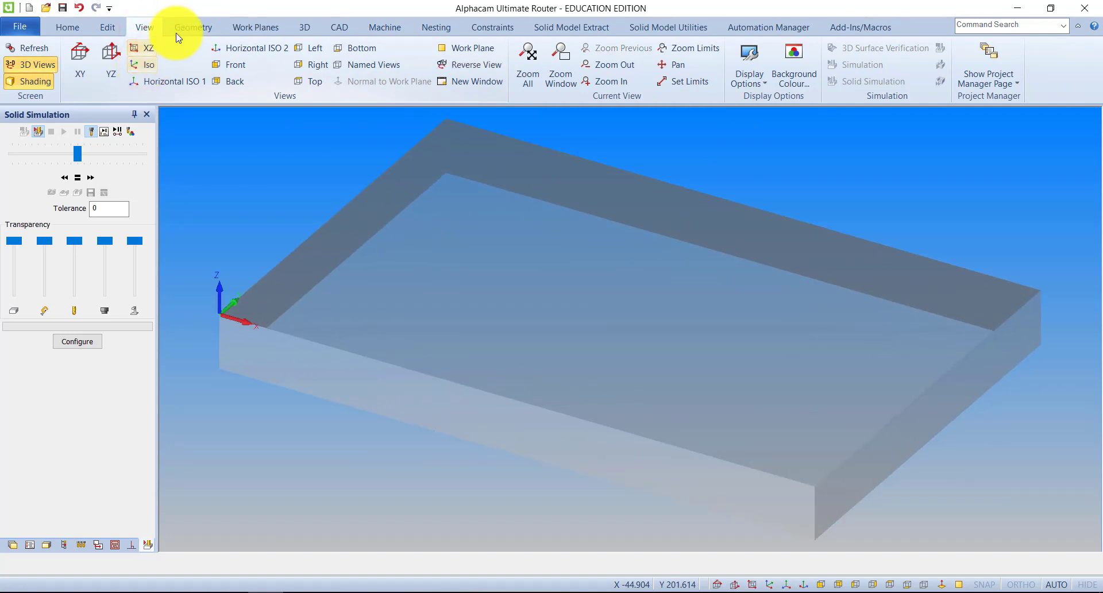
click(183, 27)
click(202, 58)
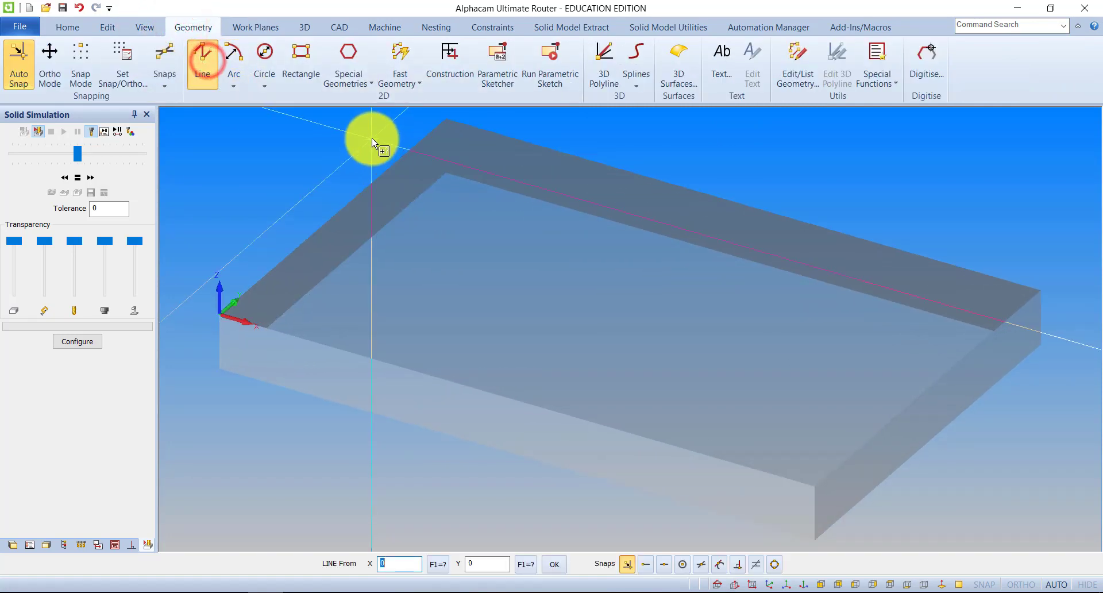
click(373, 141)
click(1061, 358)
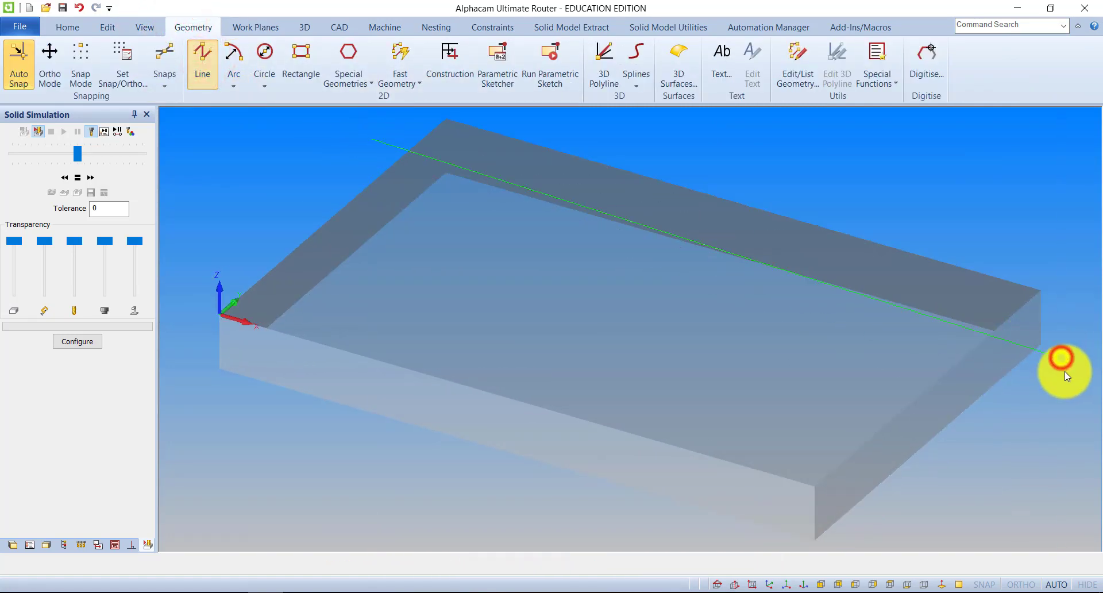
key(Escape)
scroll(585, 266, down, 3)
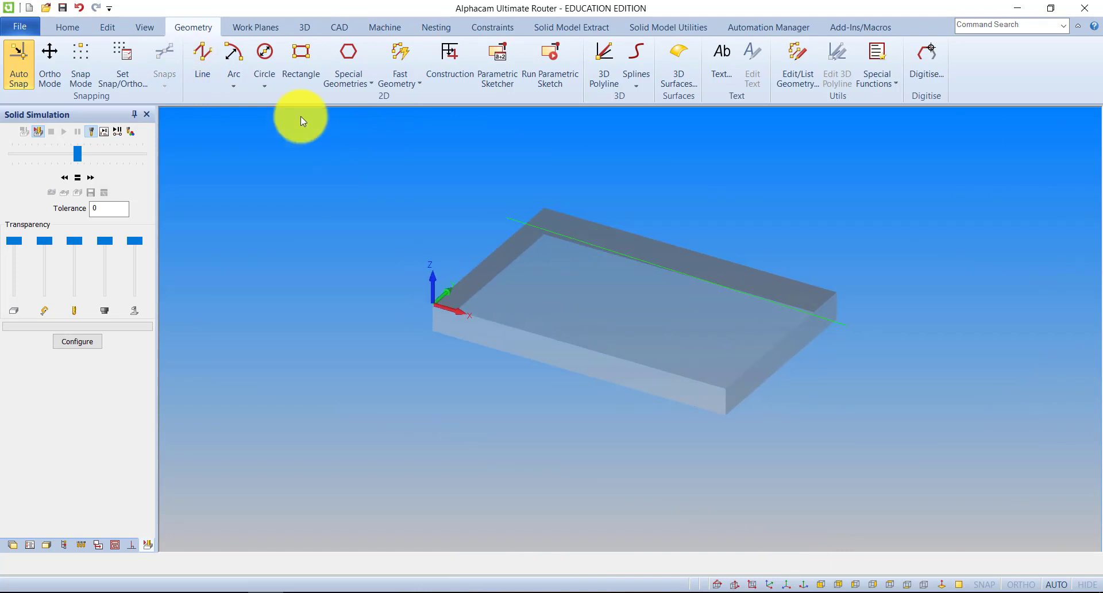
Widen the Feed/Tooth column in the tool library and select Des Sample Tool as the active machining tool
click(385, 29)
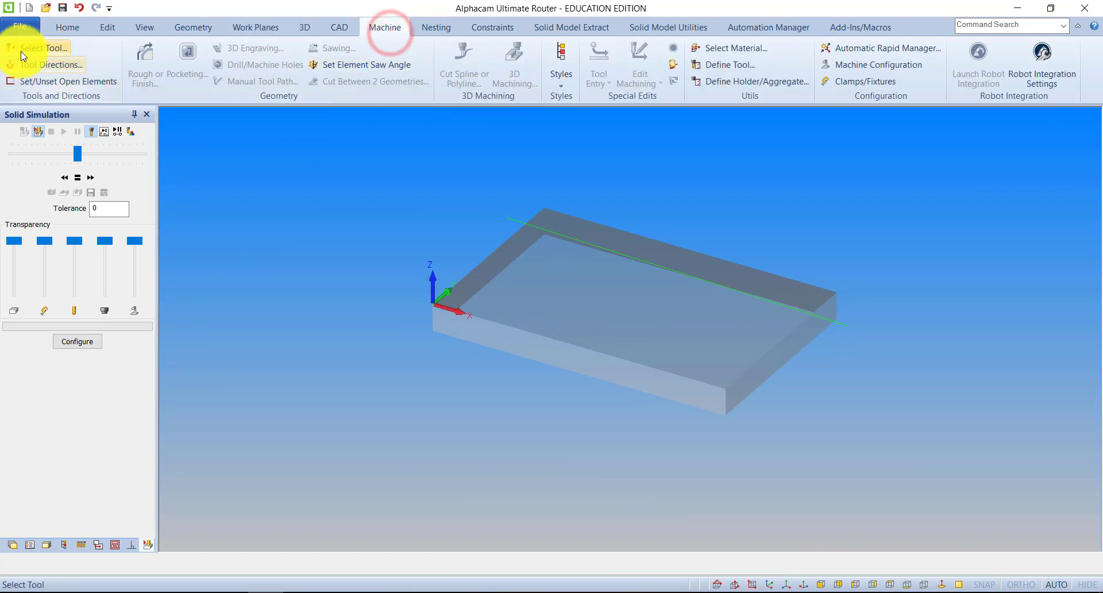
click(40, 48)
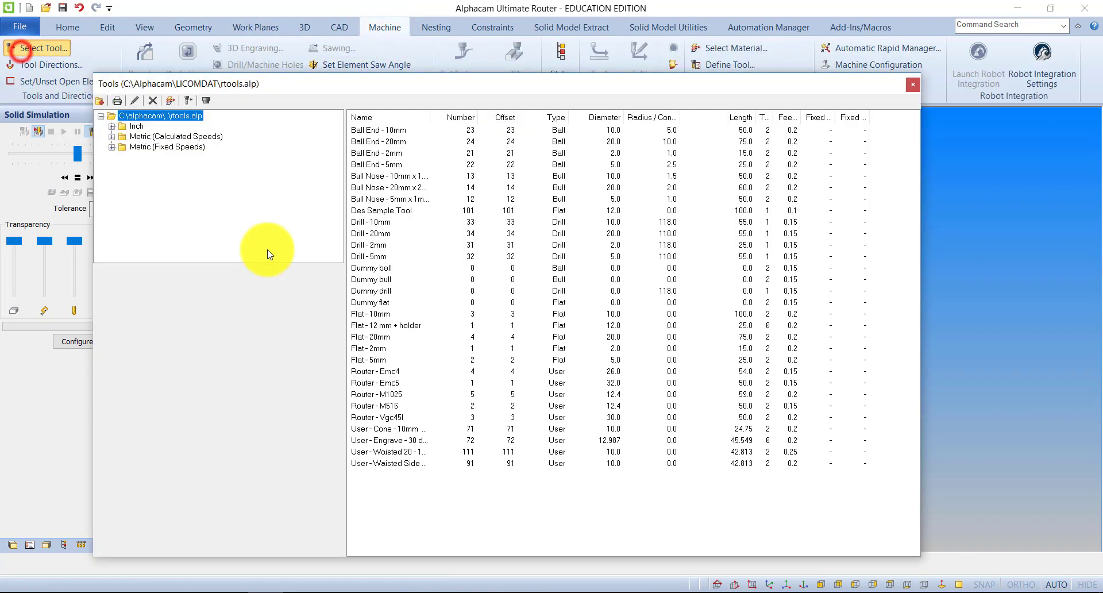
click(377, 211)
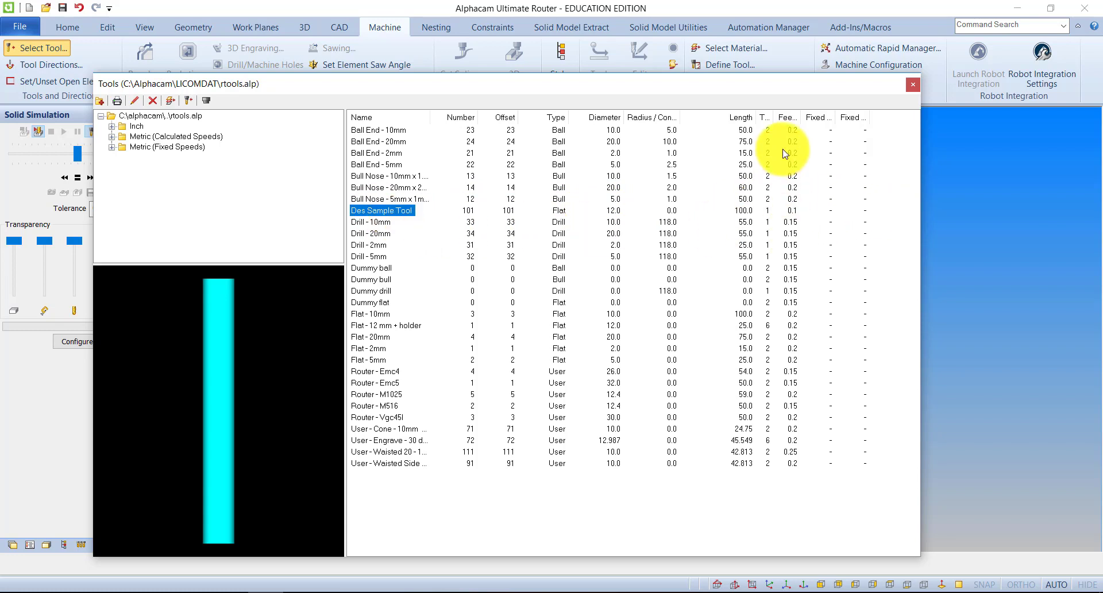
drag(801, 117, 860, 117)
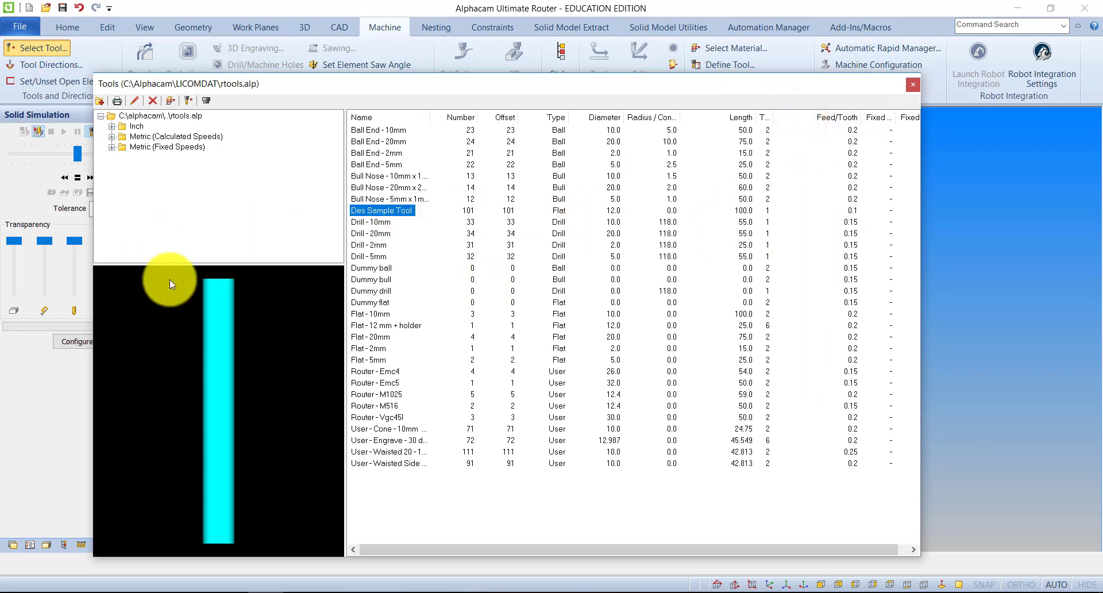
double_click(377, 212)
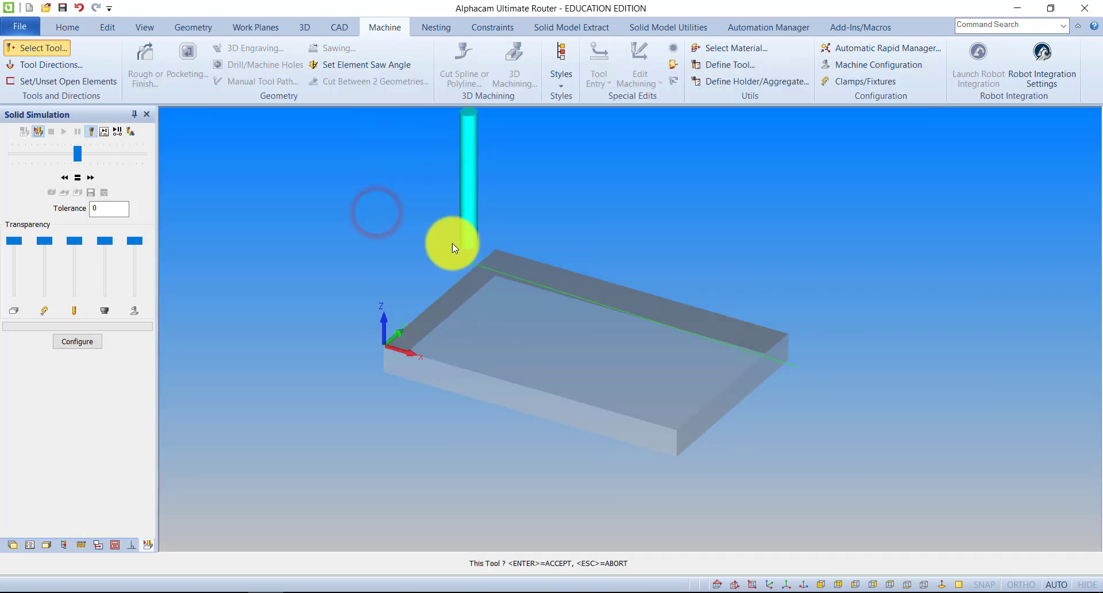
click(434, 246)
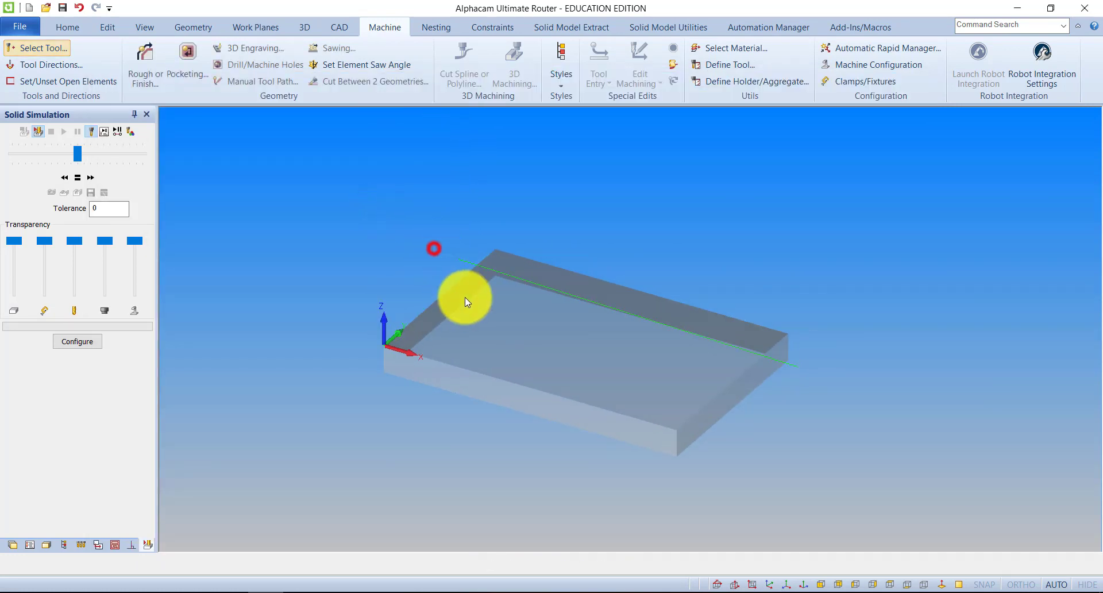
Create a Rough/Finish tool path along the green line with one cut at a final depth of -5
click(144, 54)
click(98, 37)
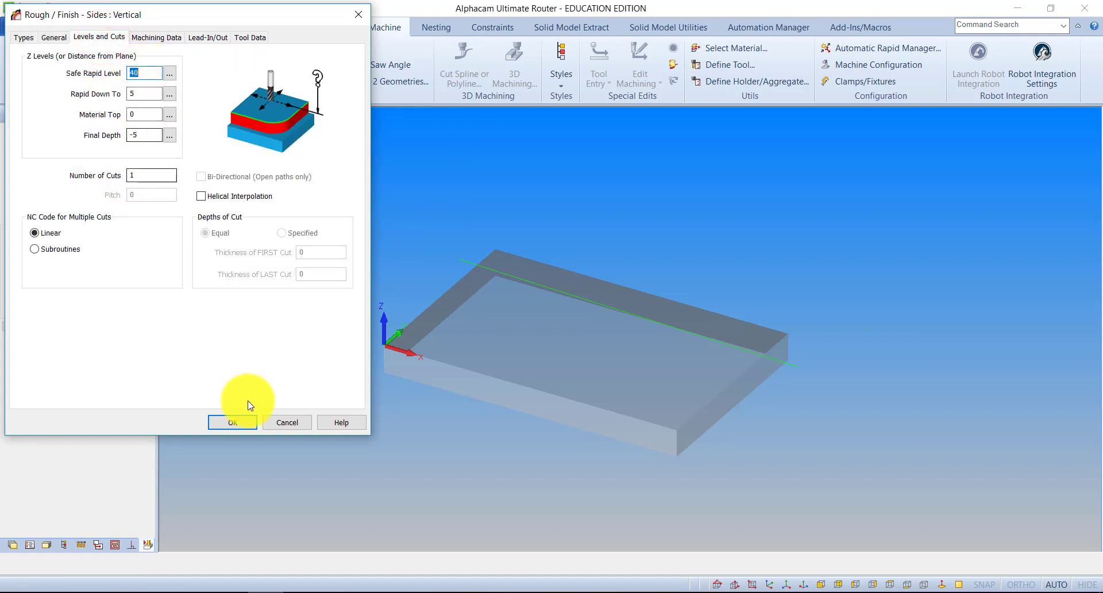
click(235, 429)
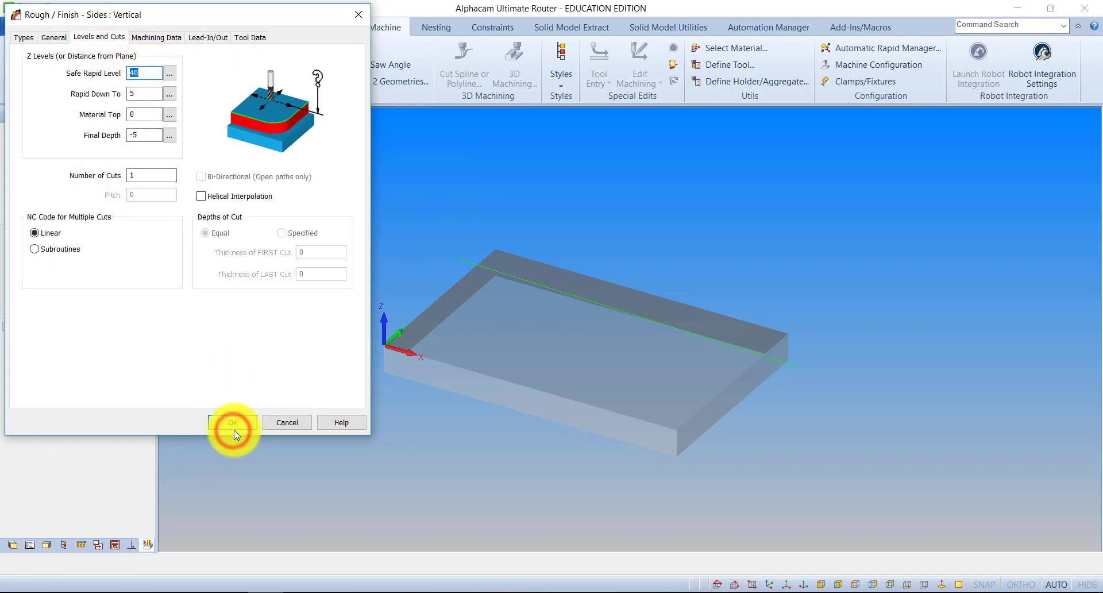
click(469, 261)
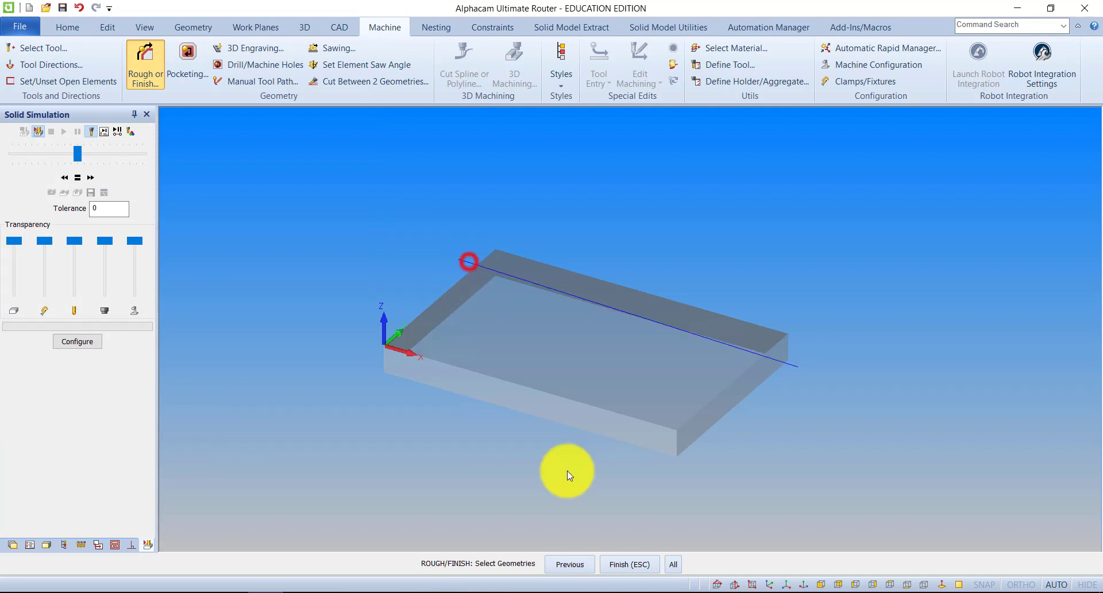
click(623, 564)
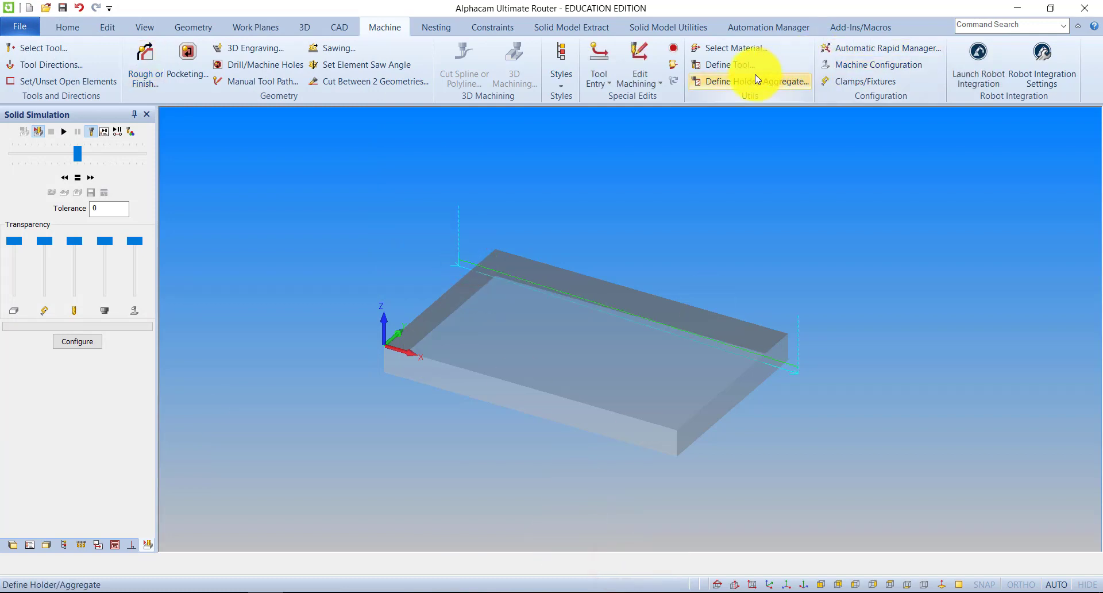
Run the solid simulation of the tool path, inspect the machined groove from several views, and return to the geometry display
click(65, 132)
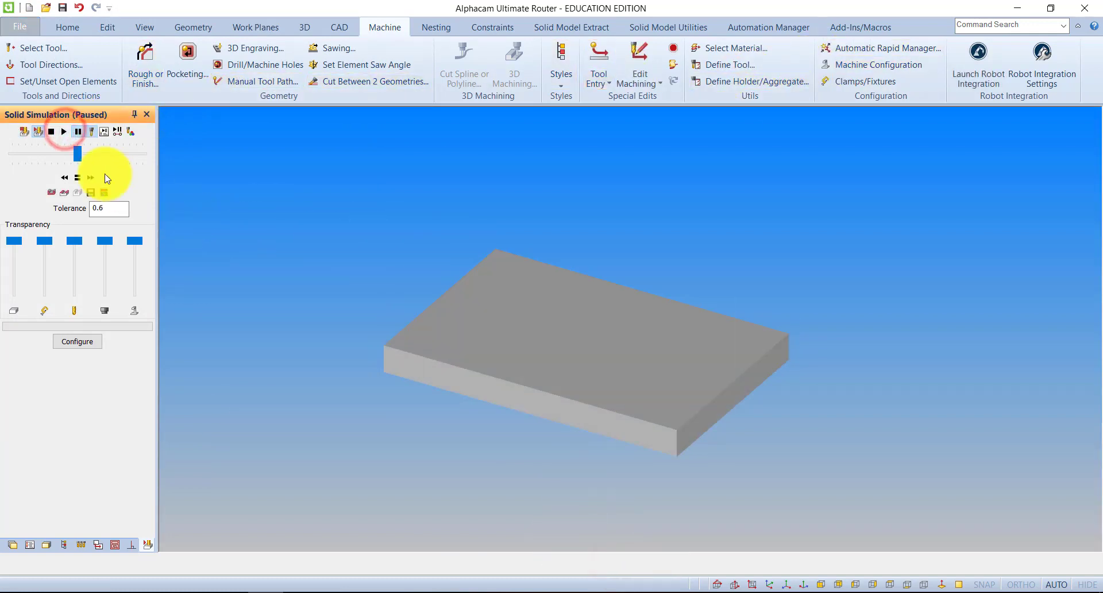
click(65, 128)
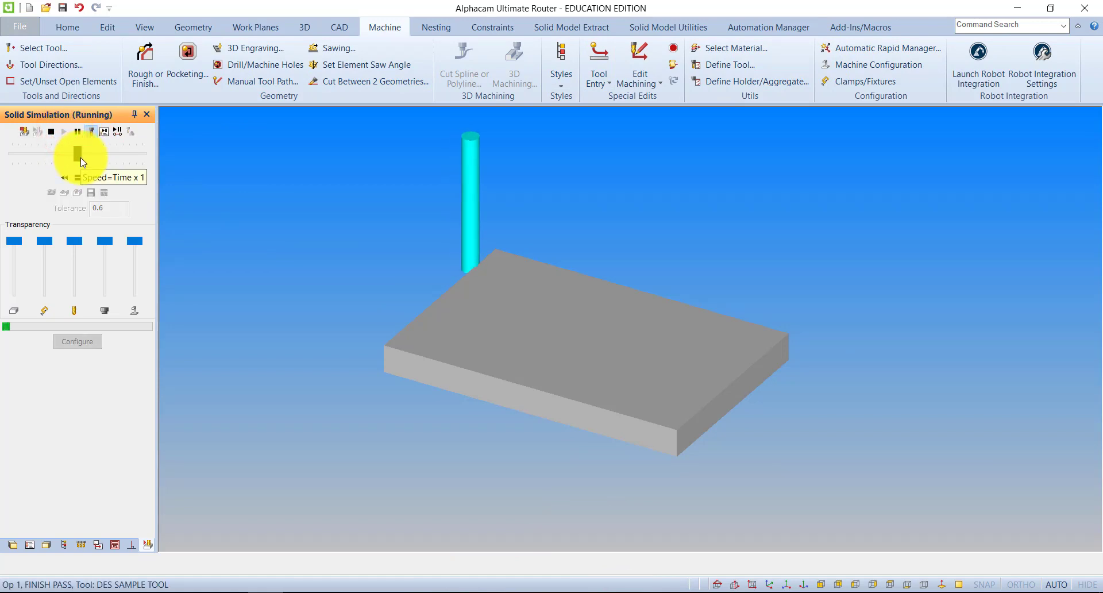
drag(675, 316, 609, 325)
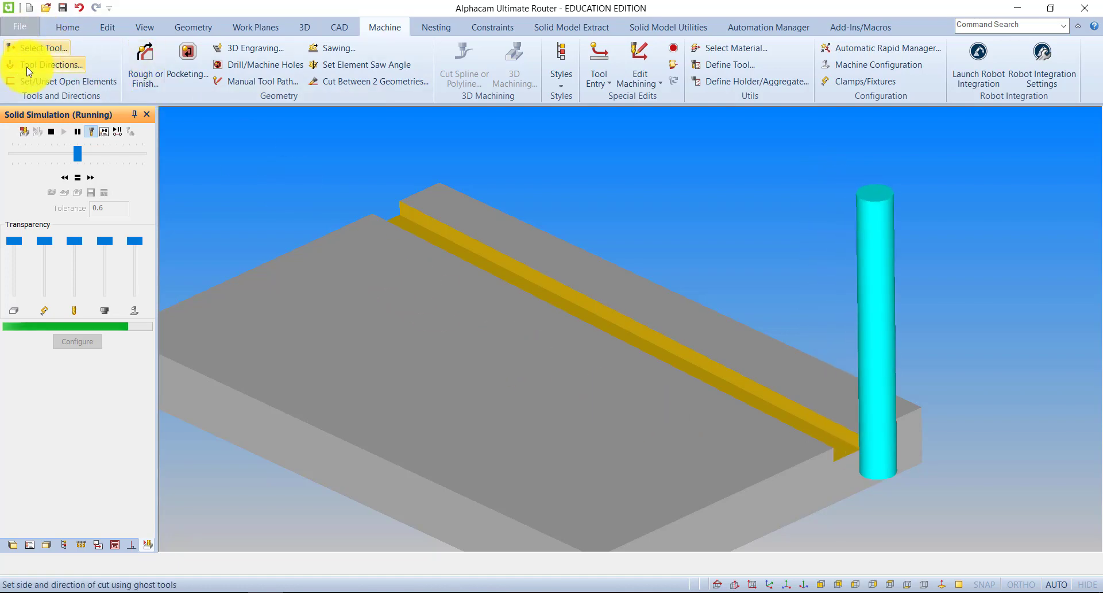
scroll(542, 278, down, 3)
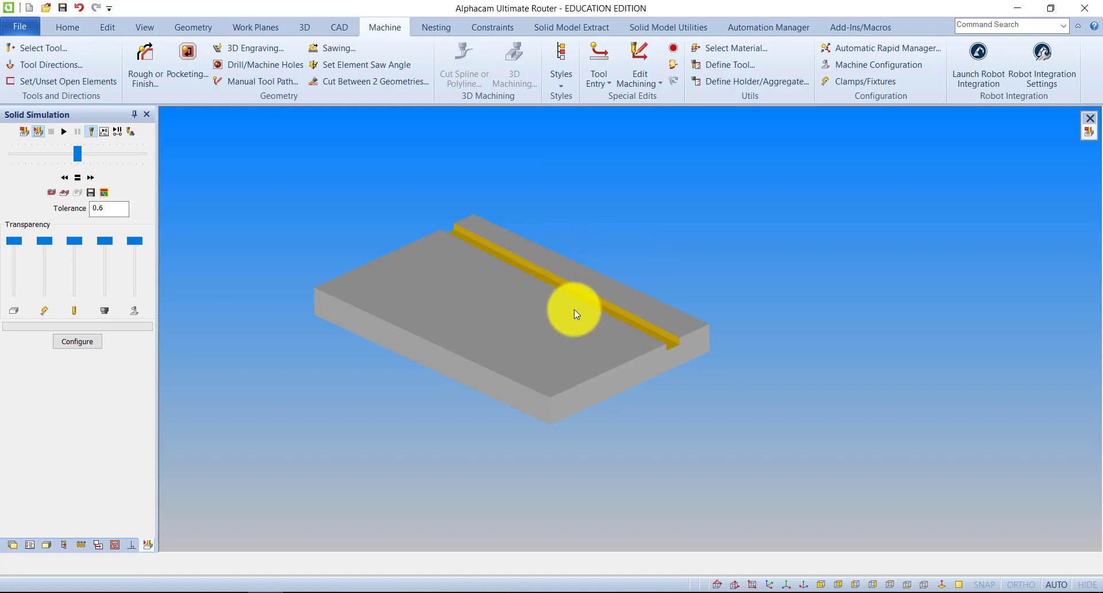
mouse_move(532, 320)
middle_down()
mouse_move(557, 313)
mouse_move(550, 319)
middle_up()
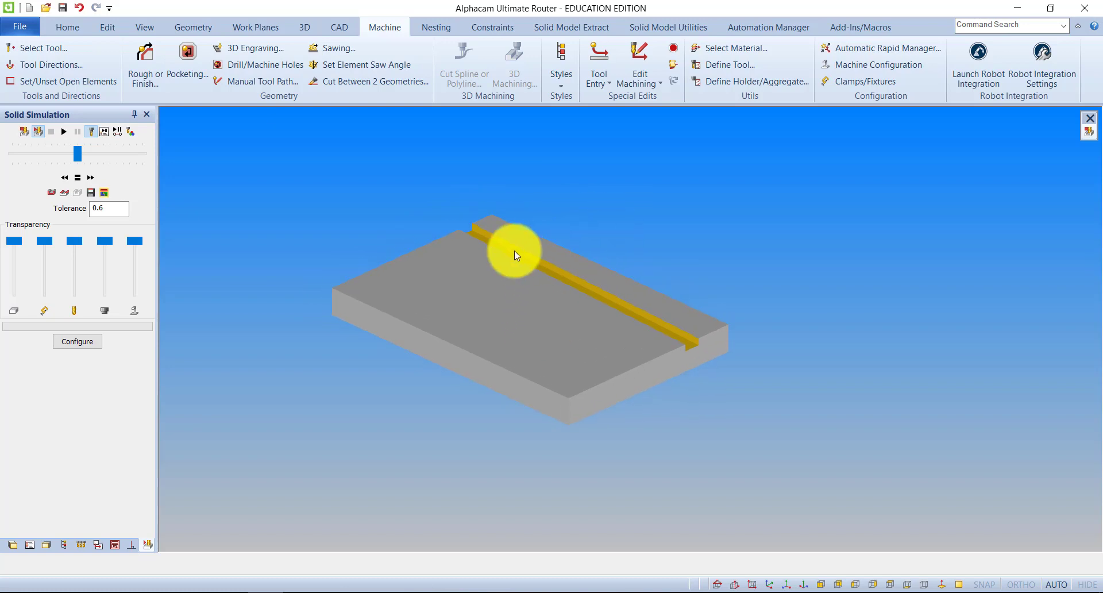
click(21, 130)
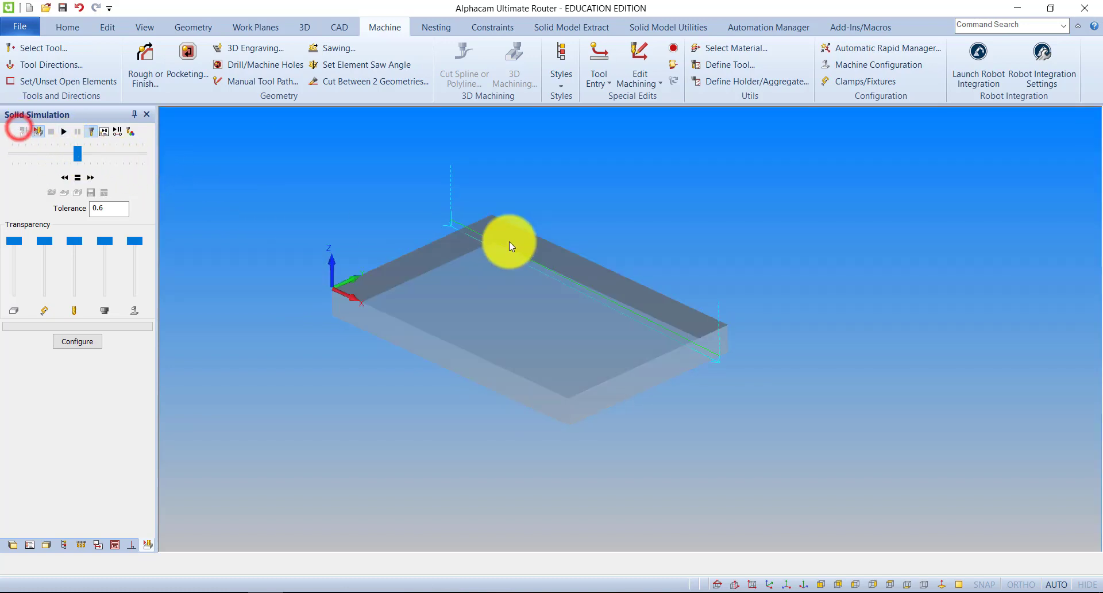
Start a new tool definition, look at the flat end parameters, and return to the choice of tool type
click(364, 20)
click(752, 62)
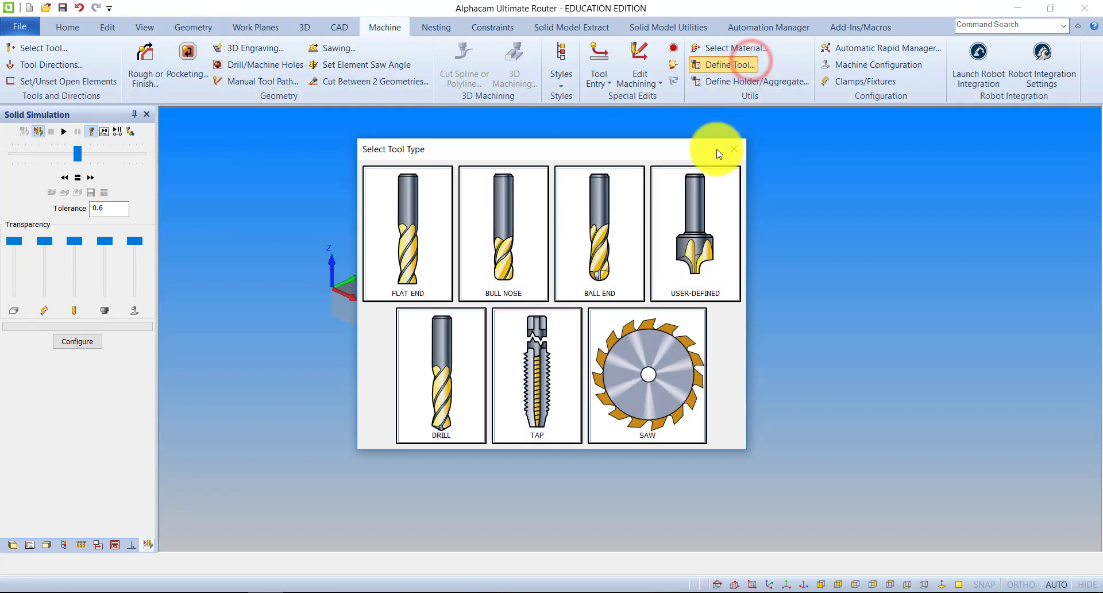
click(403, 231)
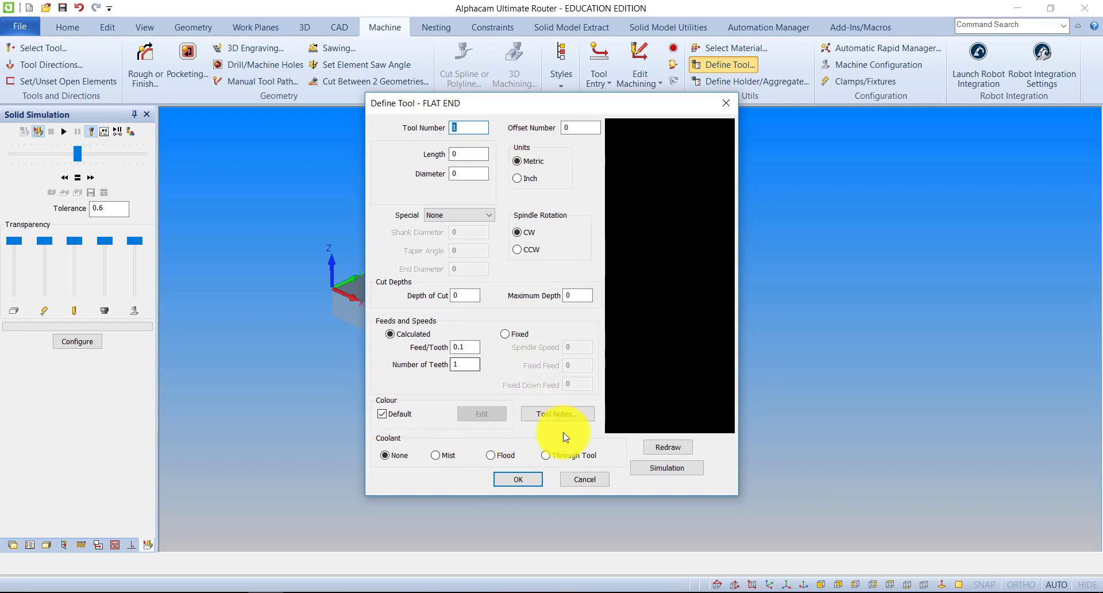
click(590, 485)
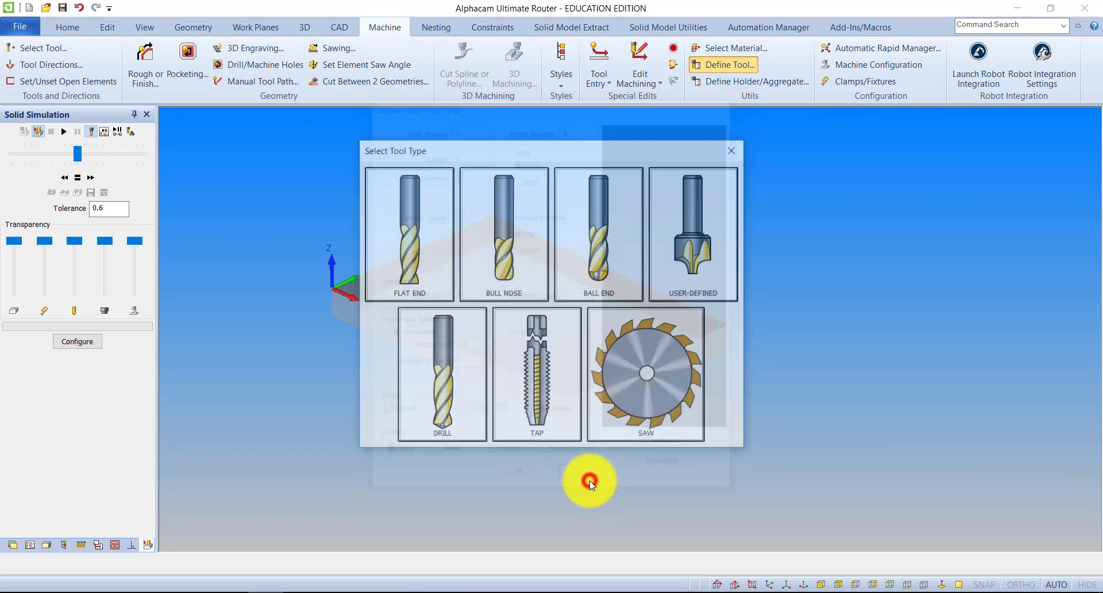
Try a bull nose tool numbered 102 with length 100, diameter 12.5 and corner radius 2, preview it, and cancel the definition
click(499, 222)
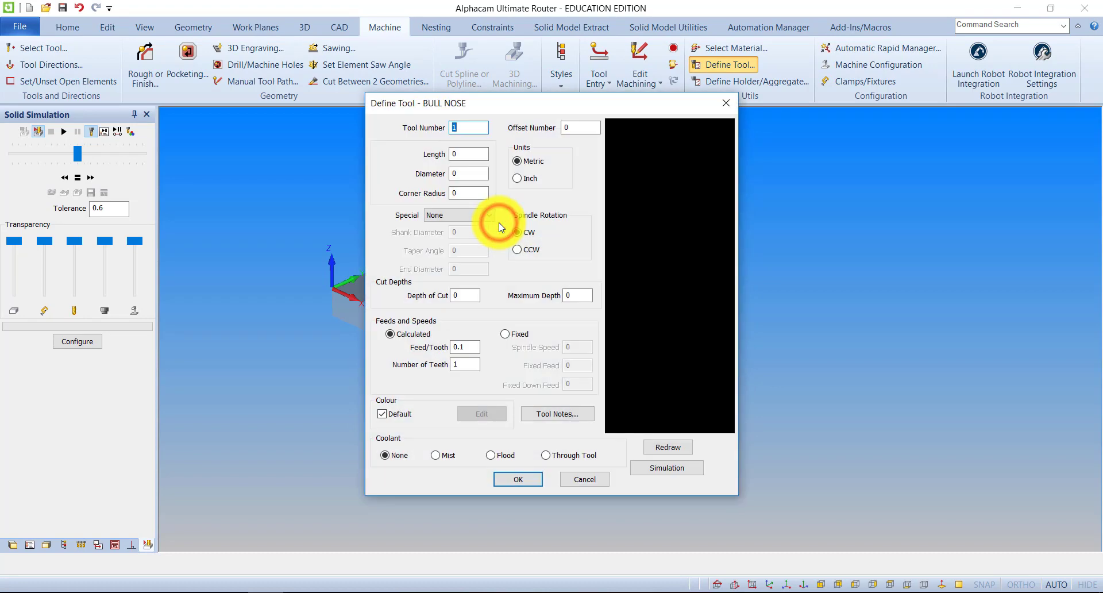
click(469, 128)
text(102)
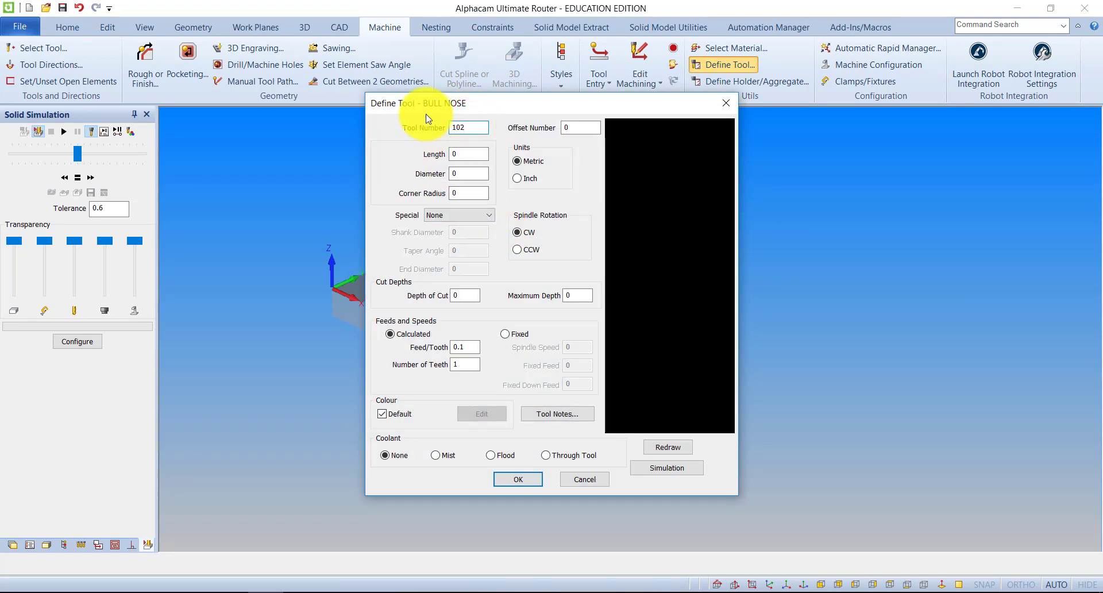
click(468, 153)
text(100)
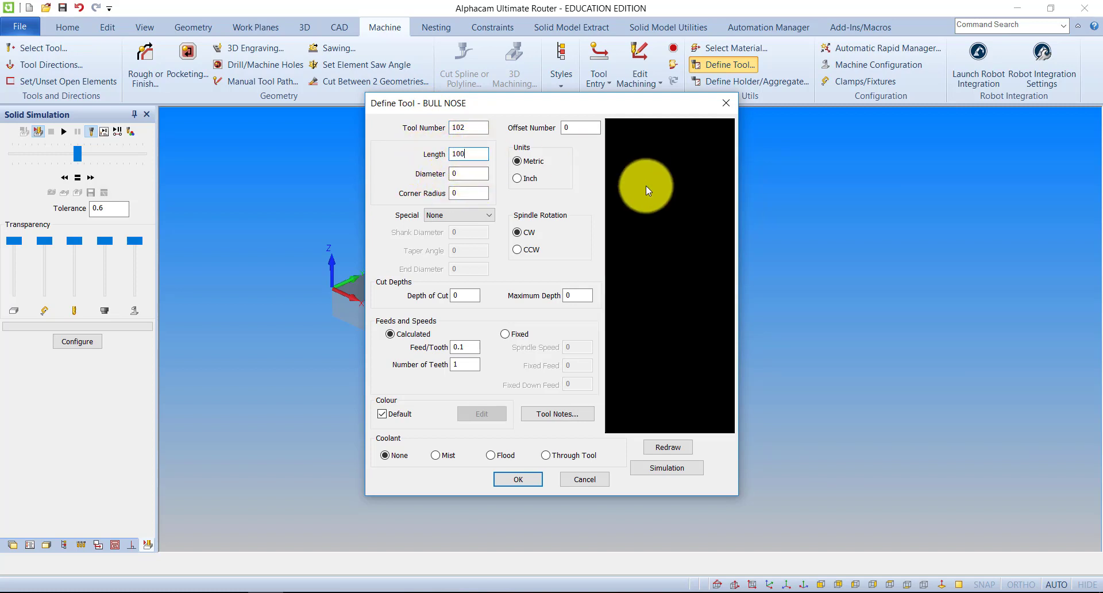
click(468, 173)
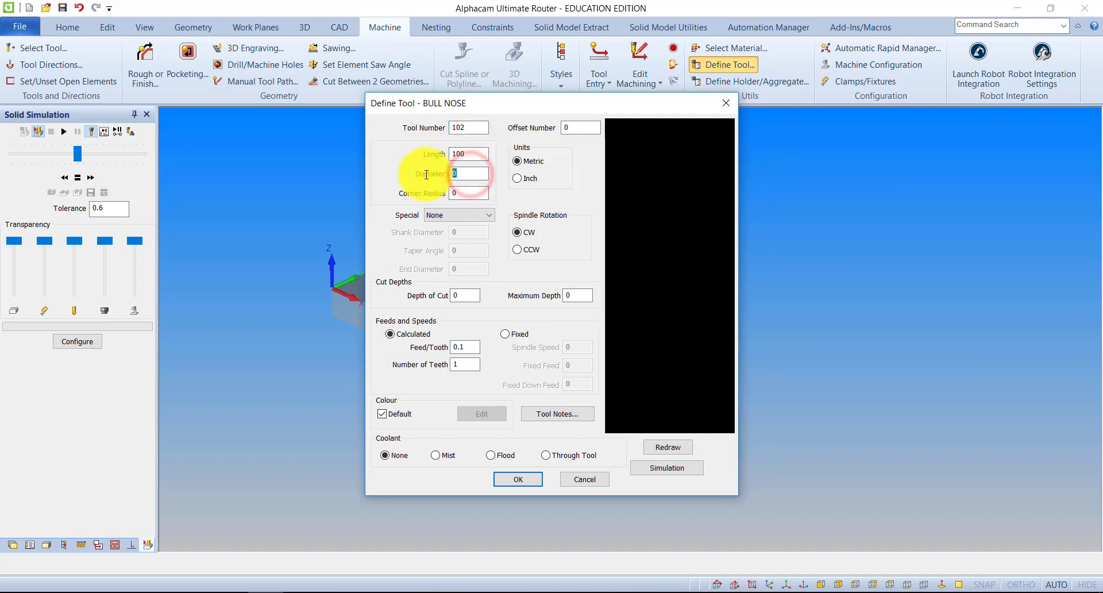
click(460, 193)
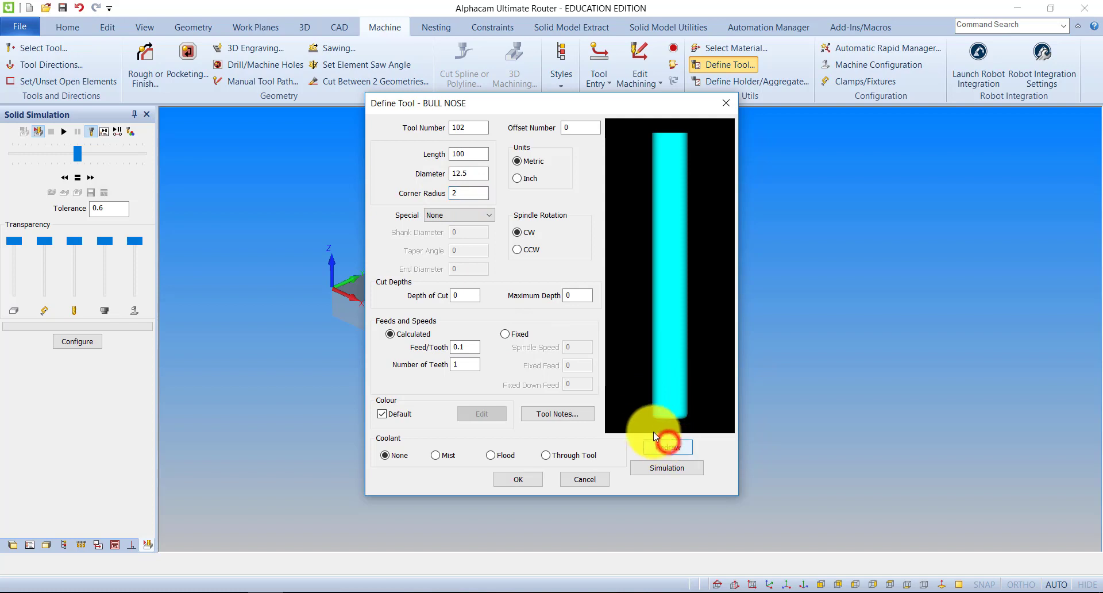
click(667, 446)
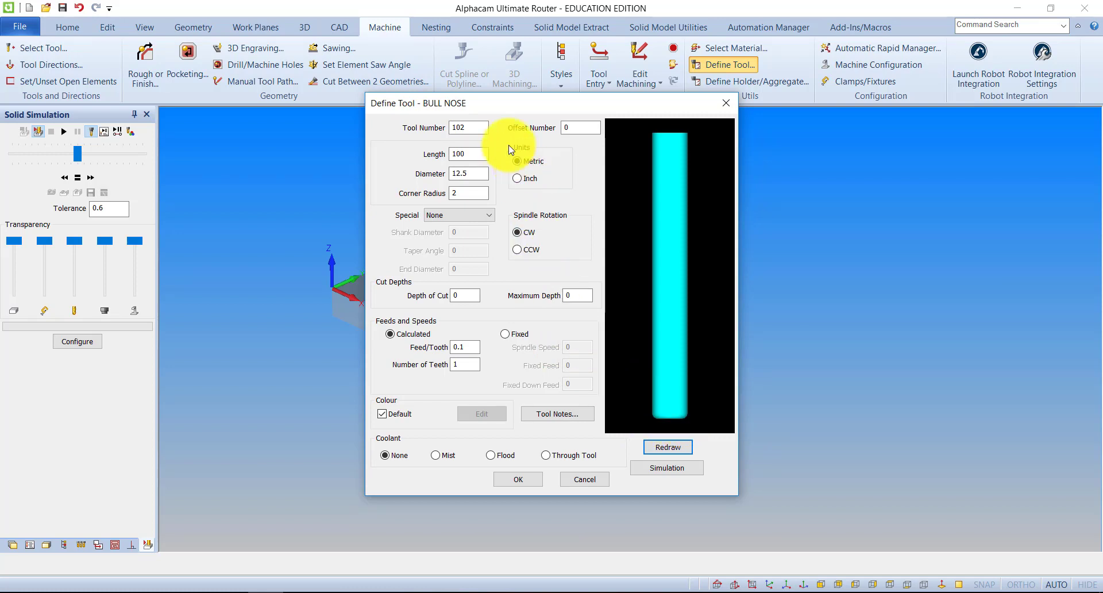
click(583, 485)
Try a ball end tool numbered 102 with length 100 and diameter 22, and preview its shape
click(586, 225)
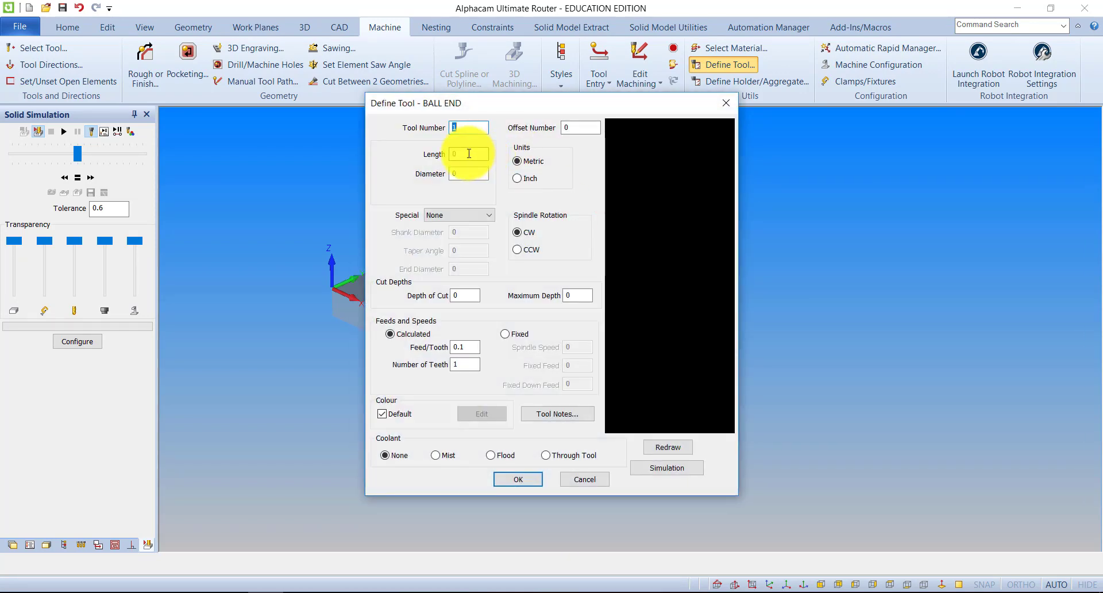
drag(475, 151, 440, 156)
text(100)
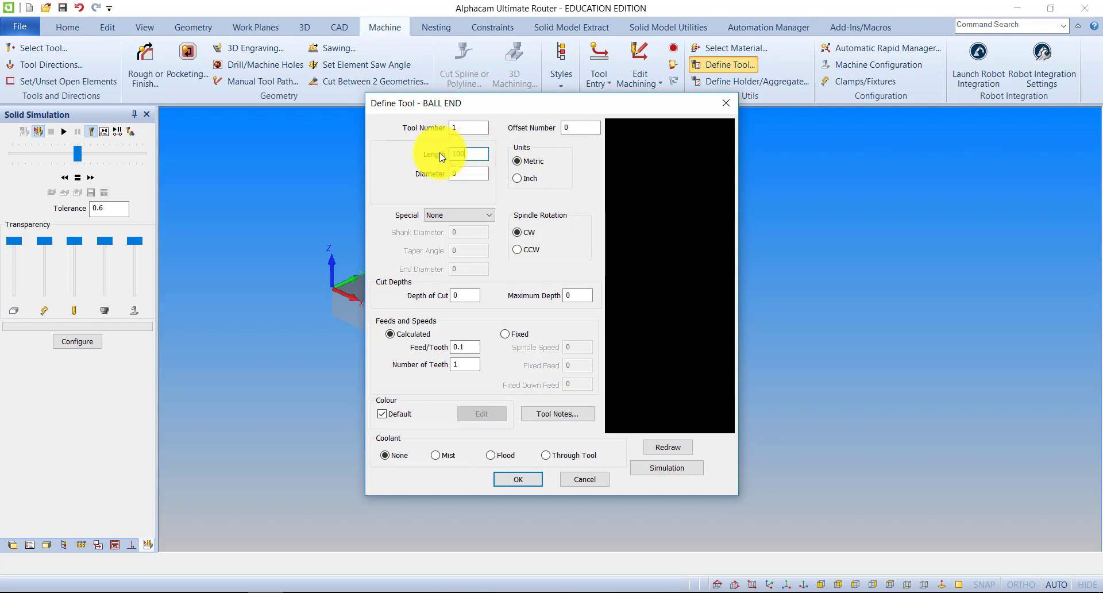
text(102)
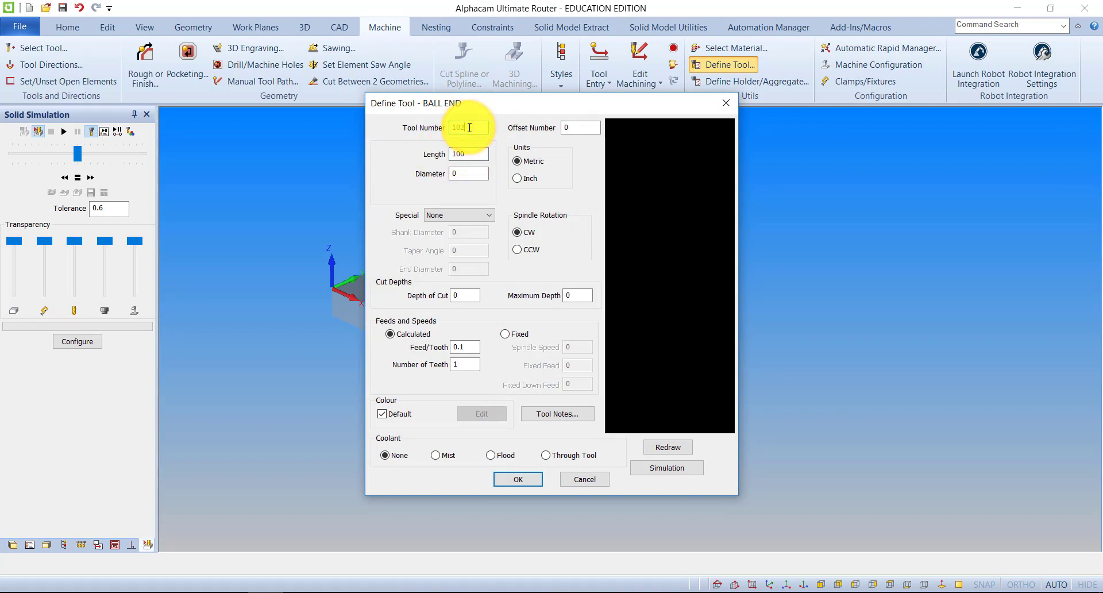
double_click(470, 173)
text(22)
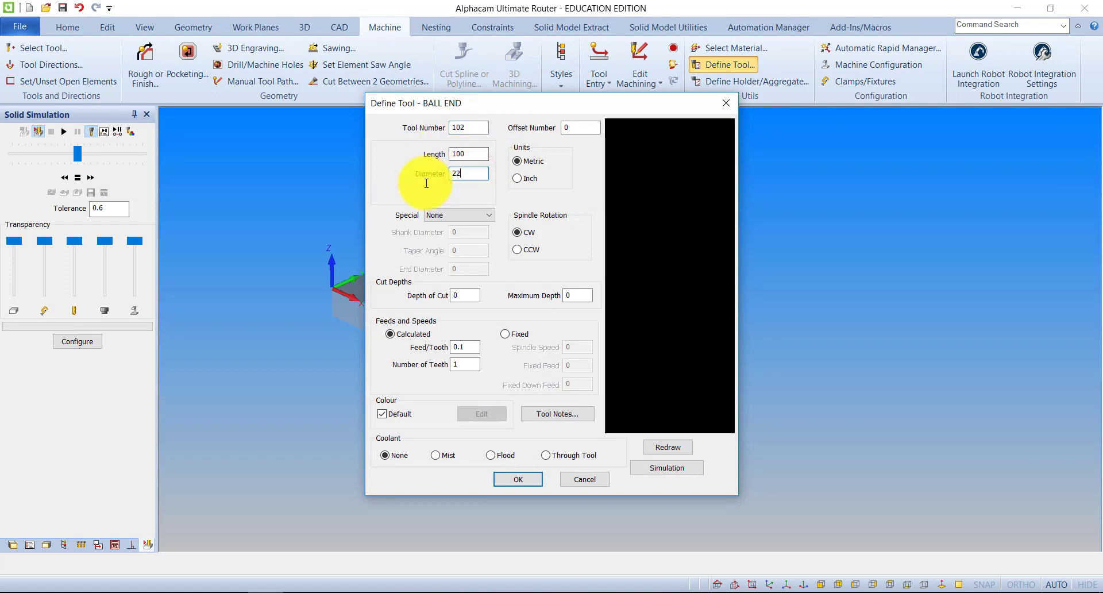
click(667, 448)
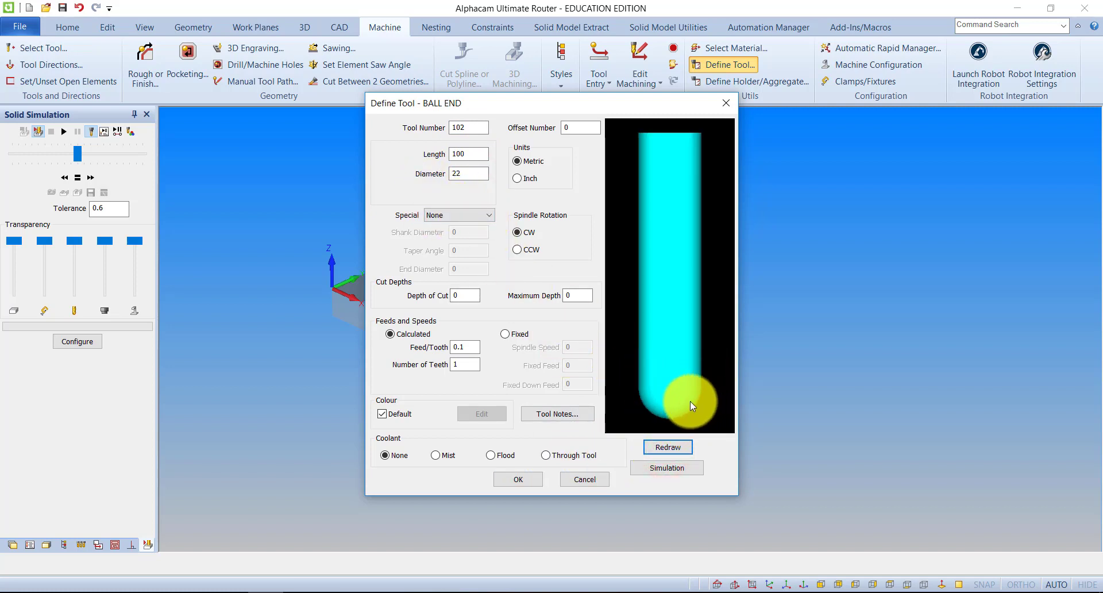
Try a depth of cut of 30 and a maximum depth of 5 on the ball end tool, preview it, and cancel the definition
click(472, 295)
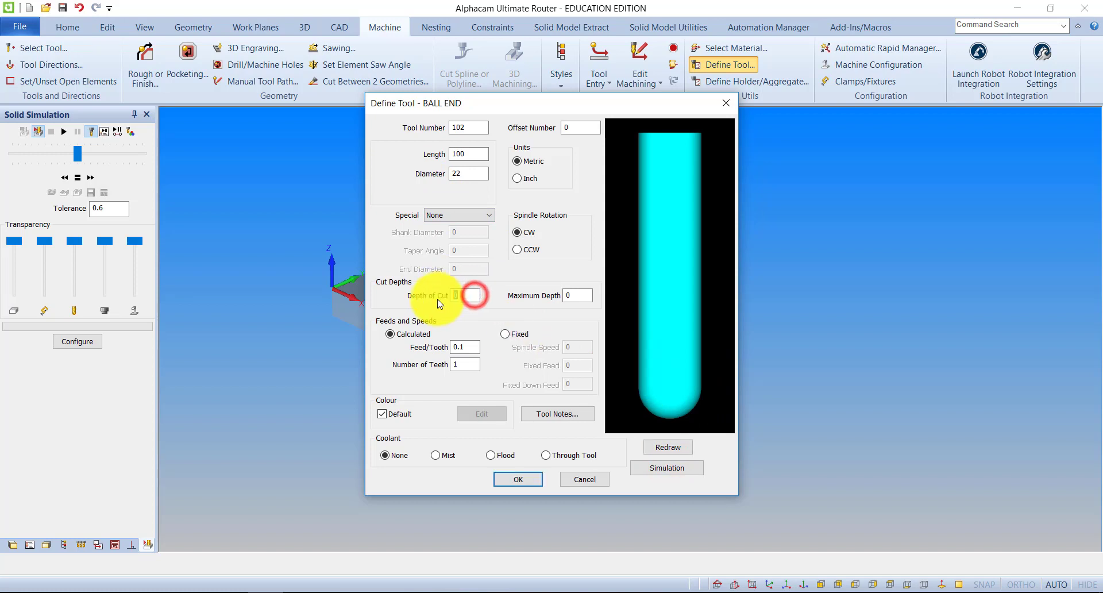
click(767, 388)
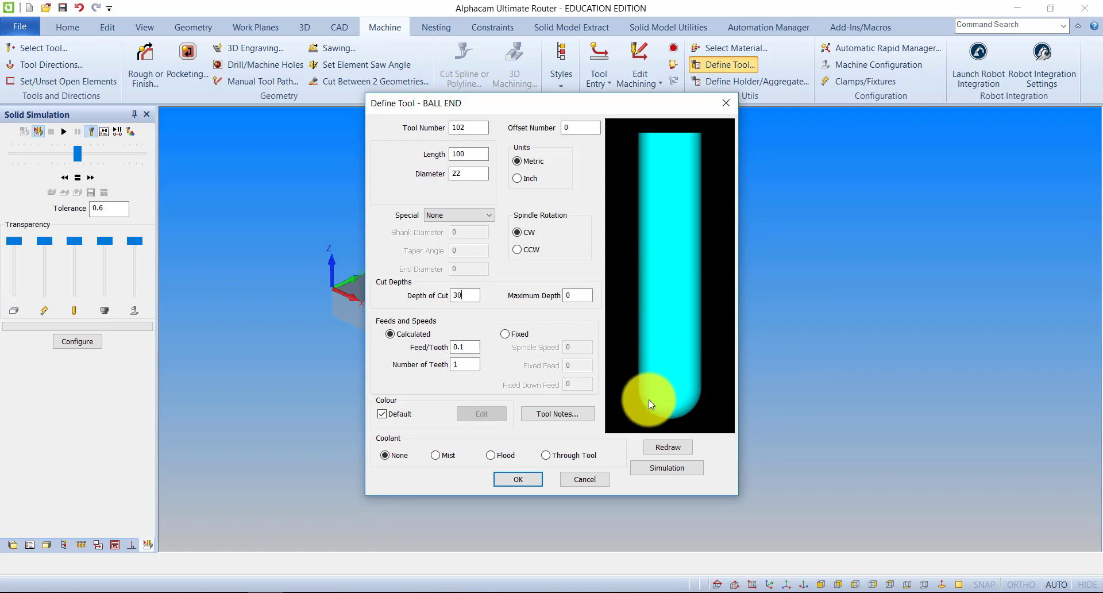
click(578, 296)
text(5)
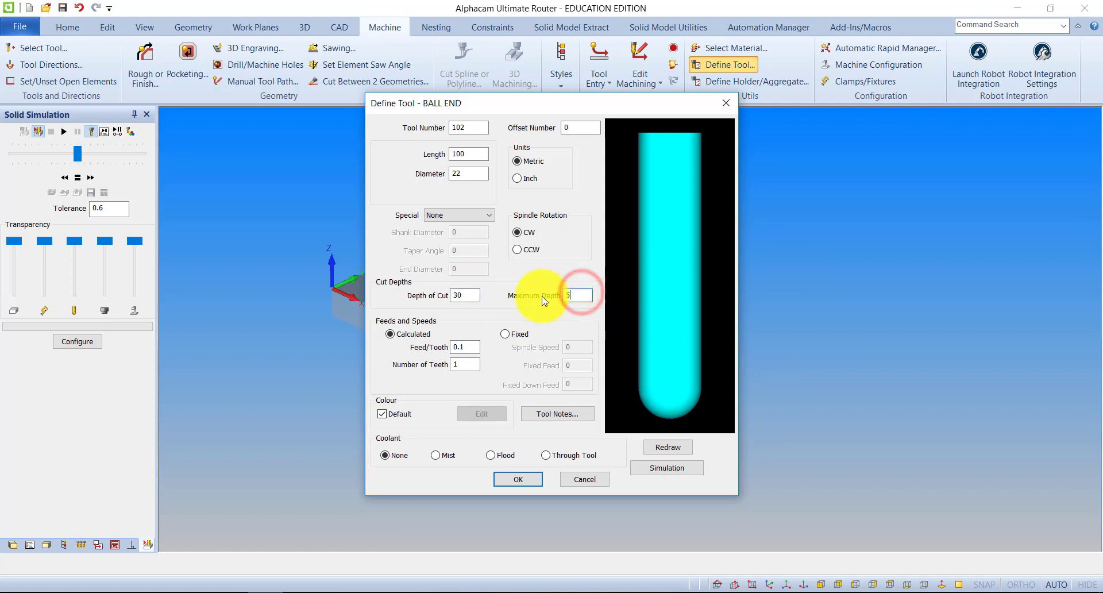
click(678, 448)
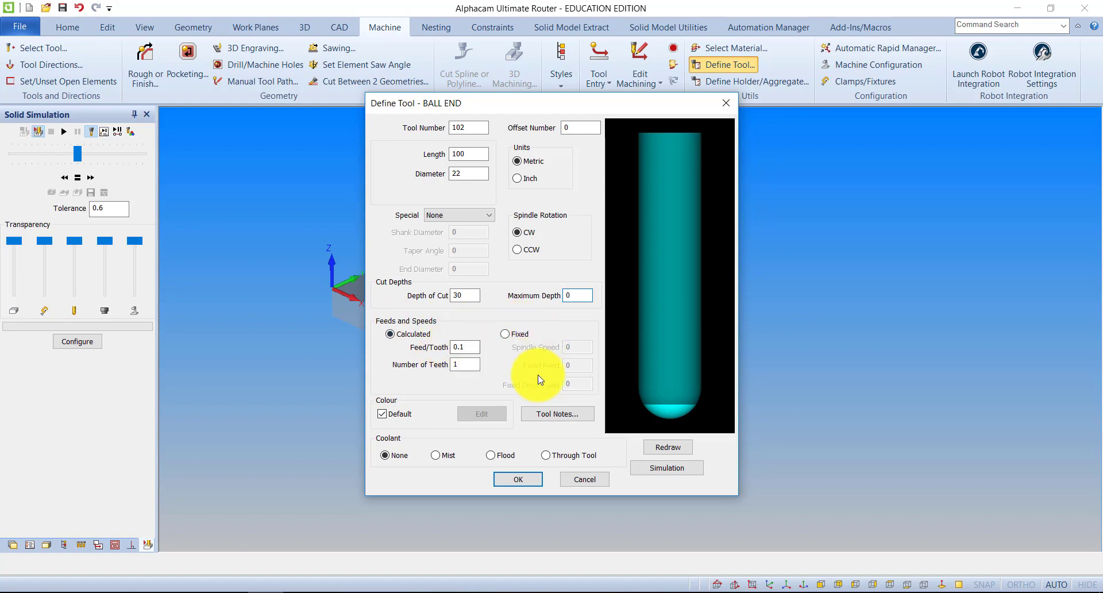
click(591, 484)
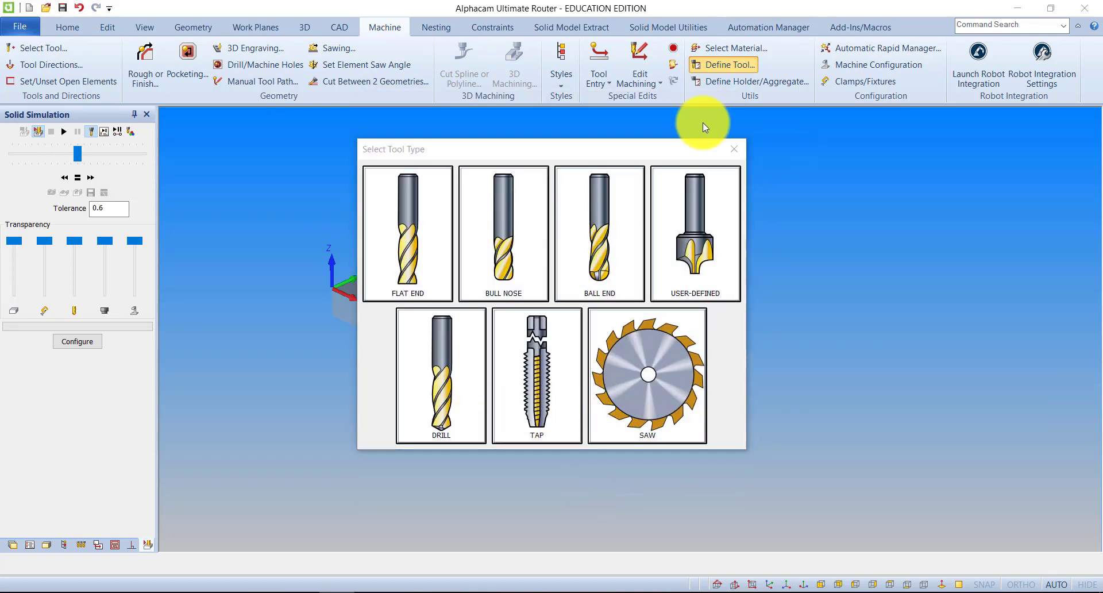
Look at how a user-defined tool starts from cross-section geometry, and cancel the tool definition
drag(601, 144, 633, 129)
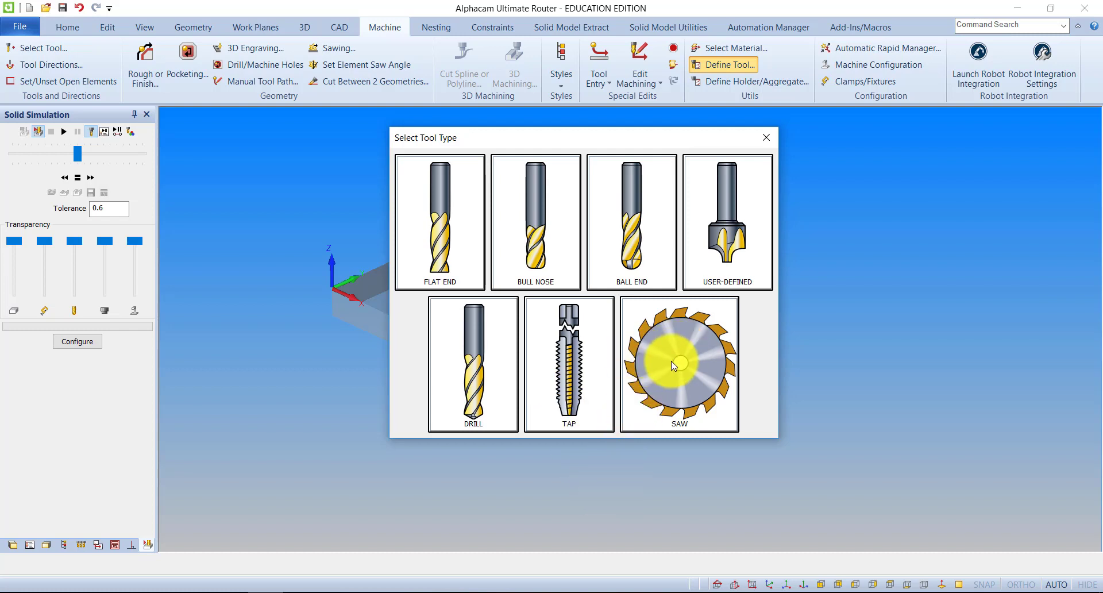
drag(512, 142, 468, 165)
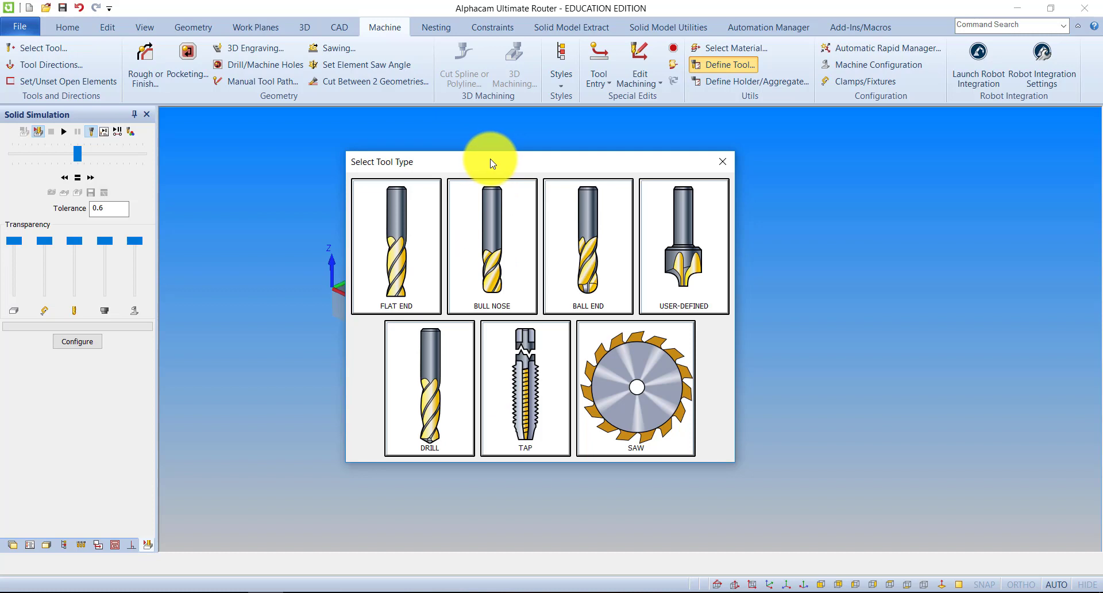
drag(519, 155, 357, 121)
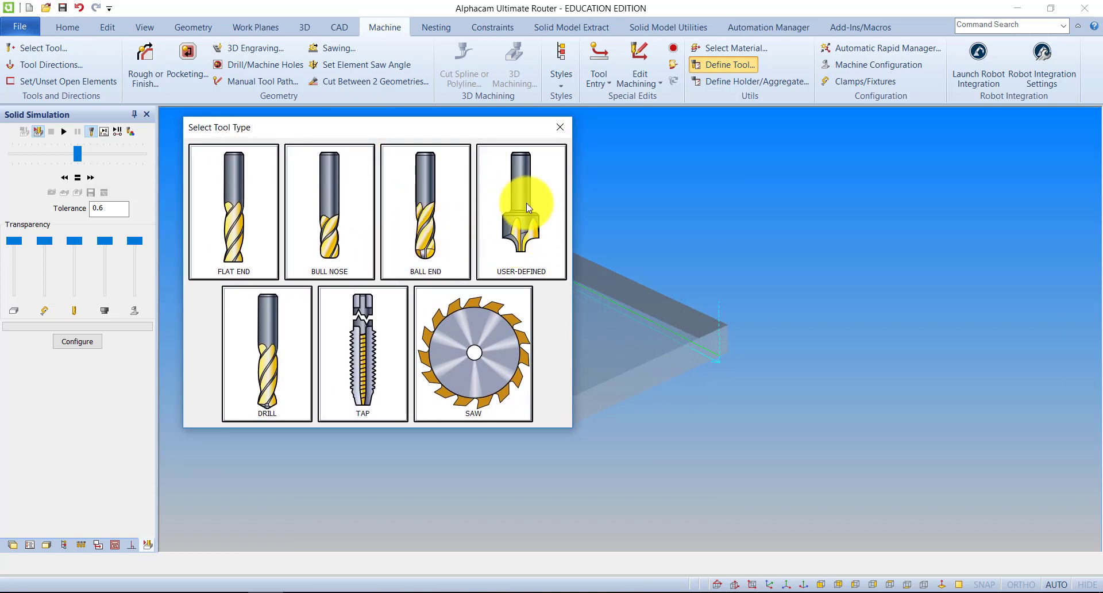
click(523, 217)
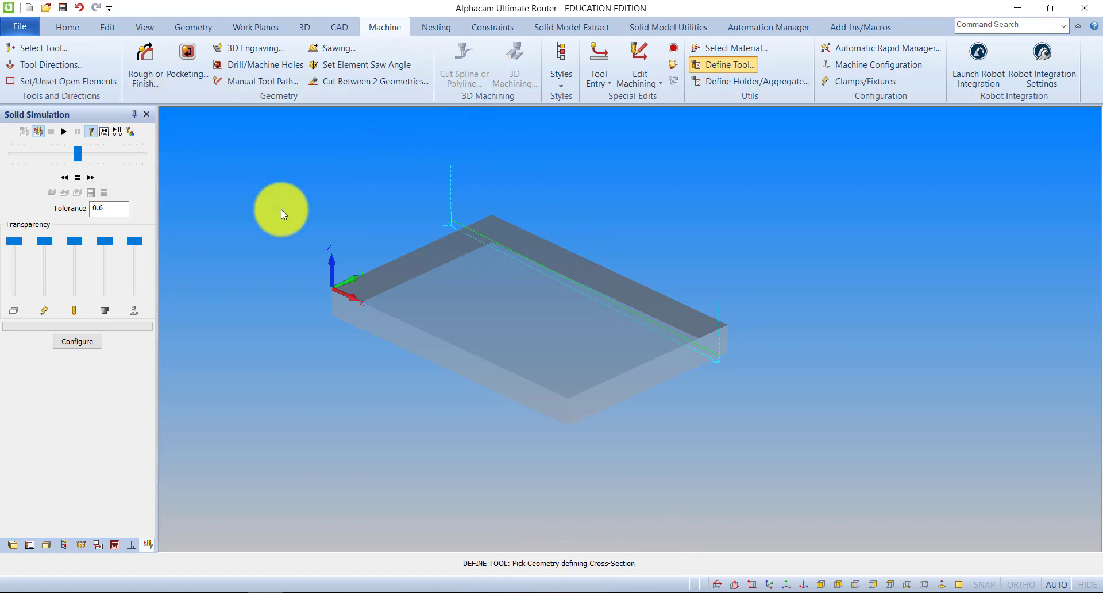
key(Escape)
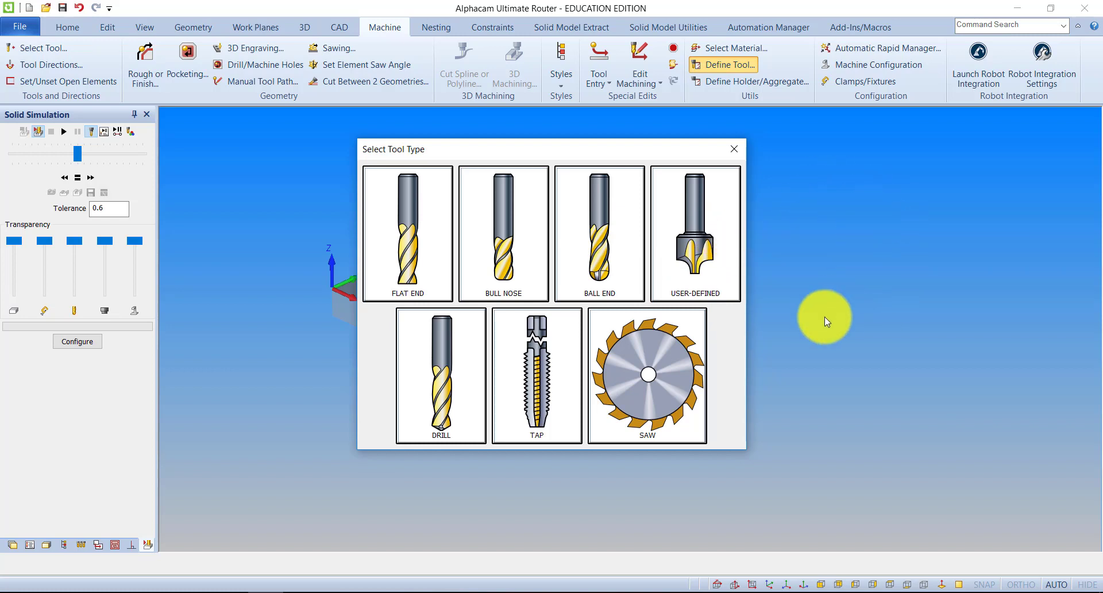
drag(493, 144, 439, 129)
click(678, 136)
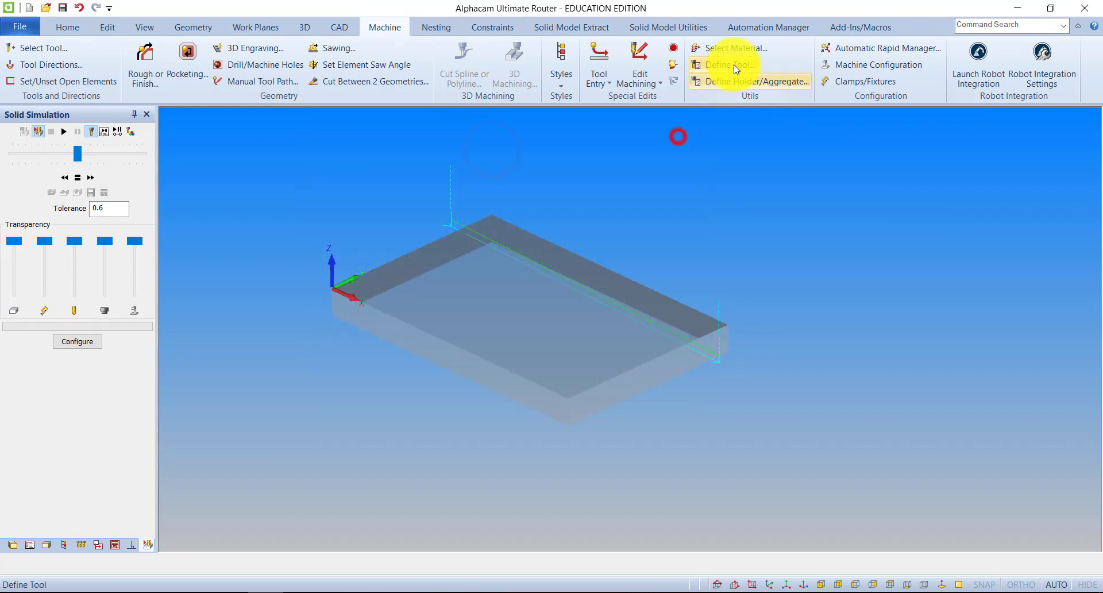
click(736, 67)
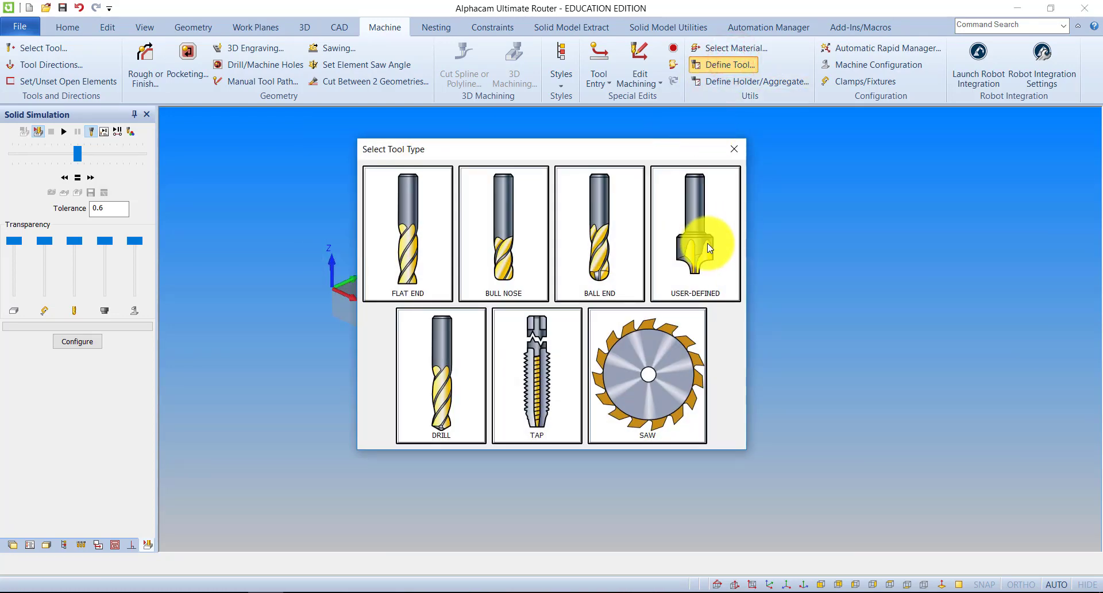
click(708, 243)
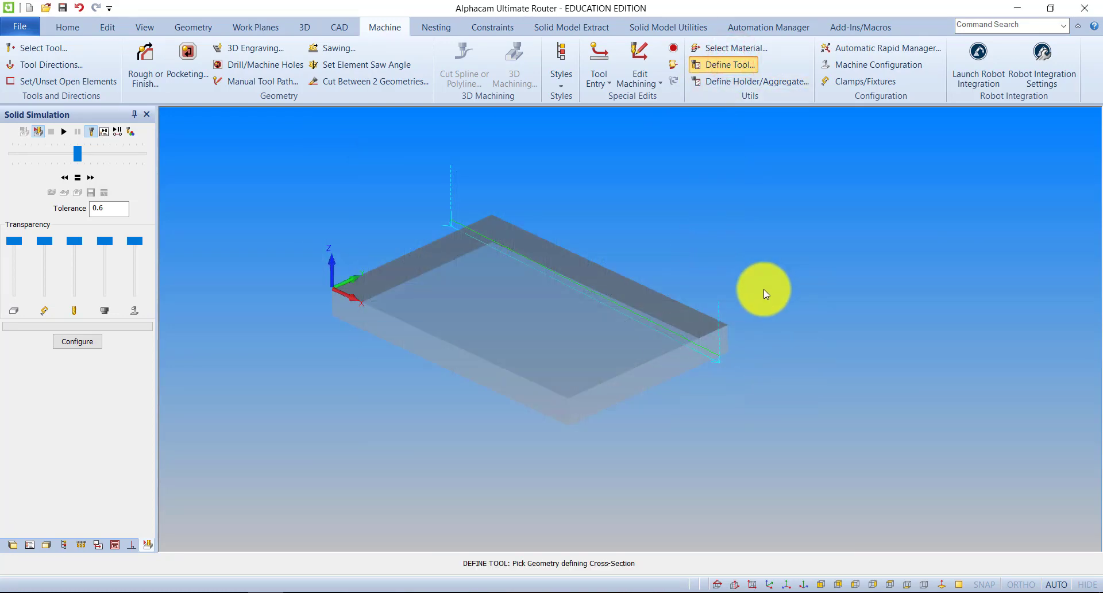
key(Escape)
key(Escape)
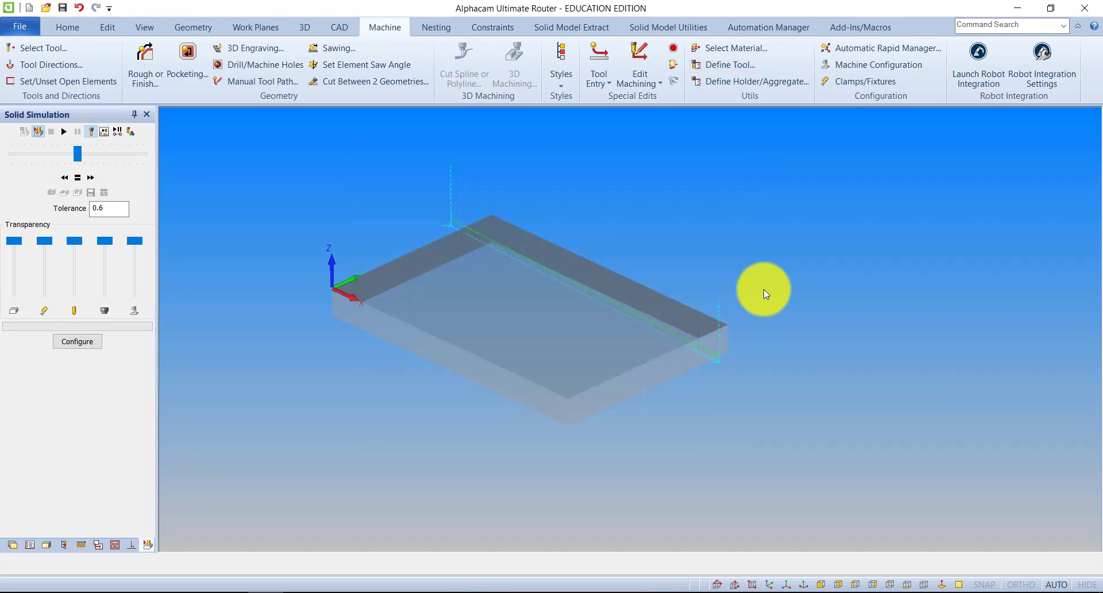
Switch to the flat XY view and make empty space beside the stock available for drawing geometry
click(145, 27)
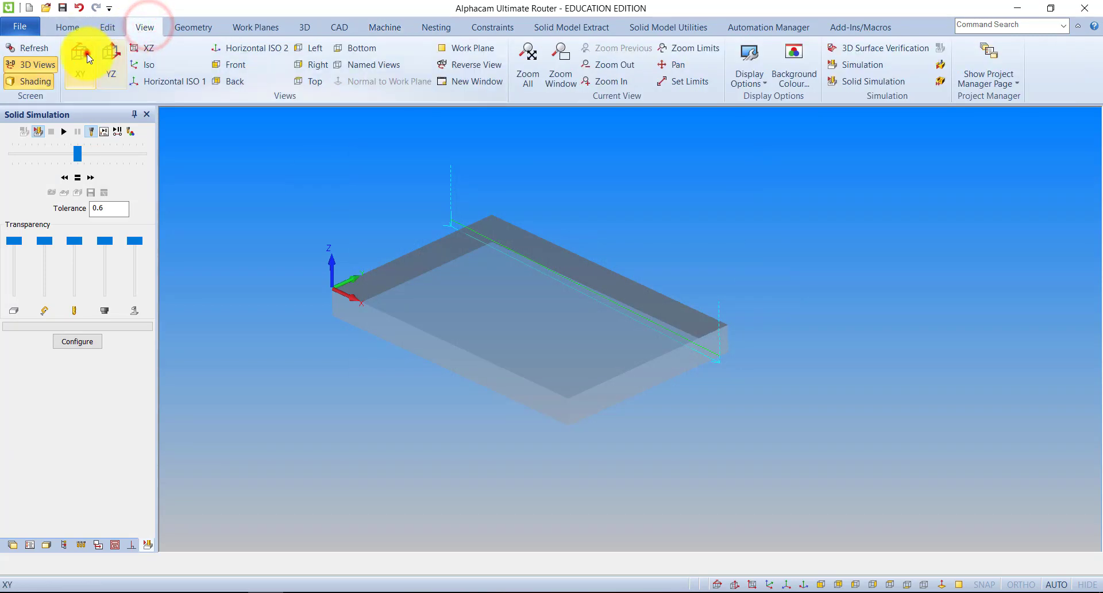
click(89, 58)
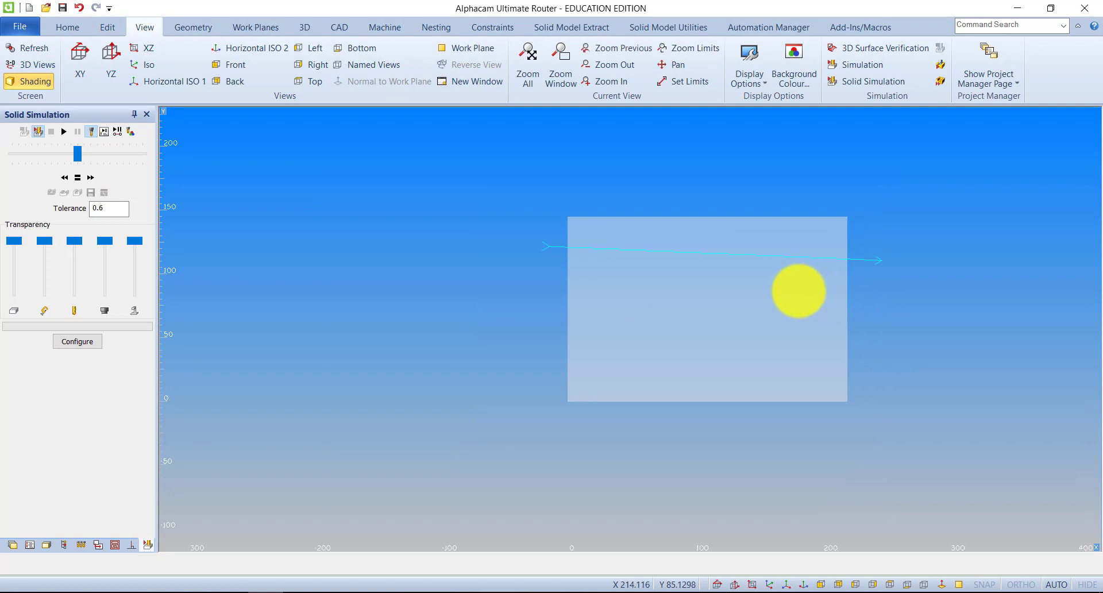
click(190, 29)
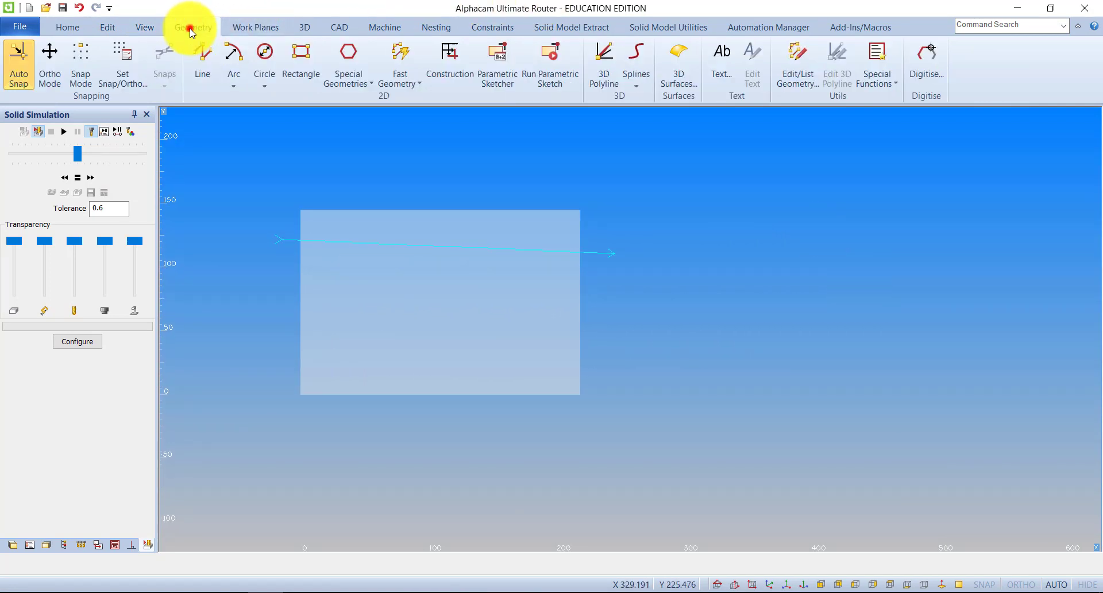
click(202, 57)
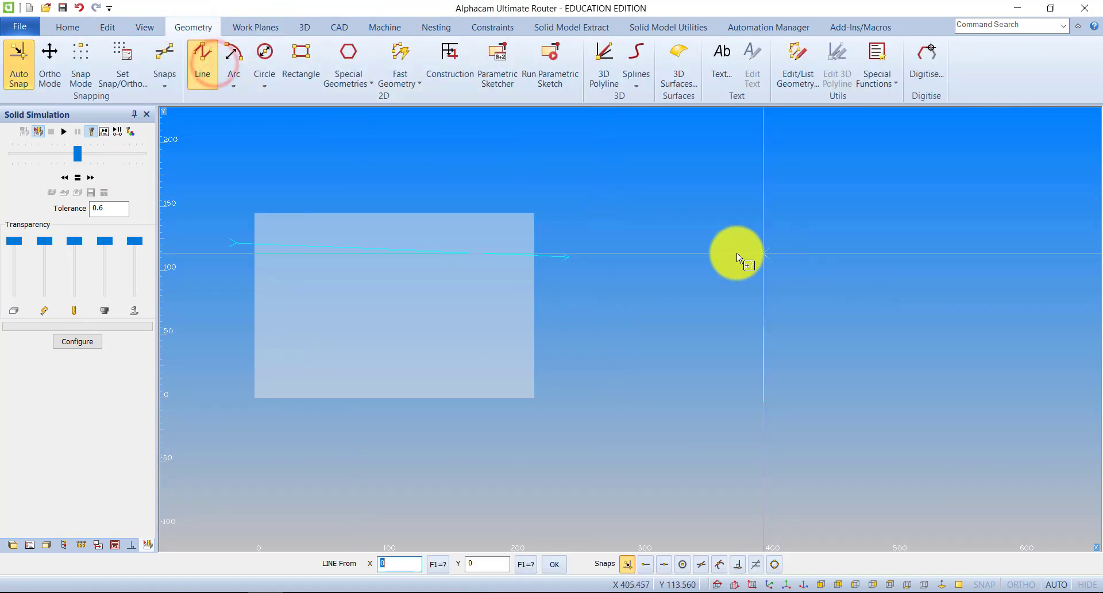
scroll(689, 253, up, 3)
scroll(668, 251, down, 2)
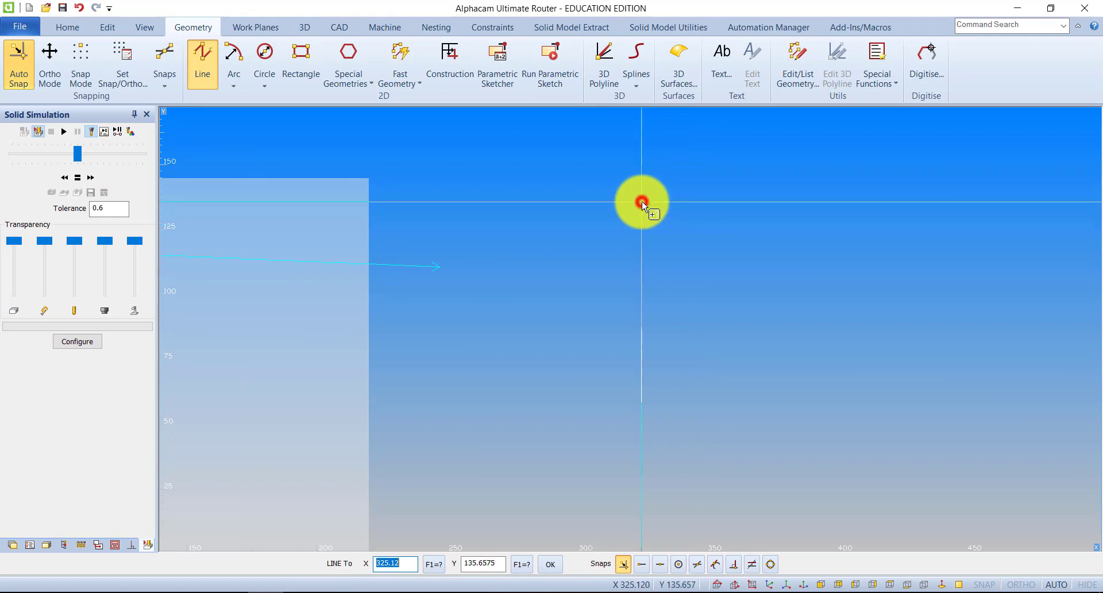
click(644, 202)
key(Escape)
Draw connected lines beside the stock from X300 Y100 through X300 Y200 and X310 Y200 to X310 Y100
click(217, 60)
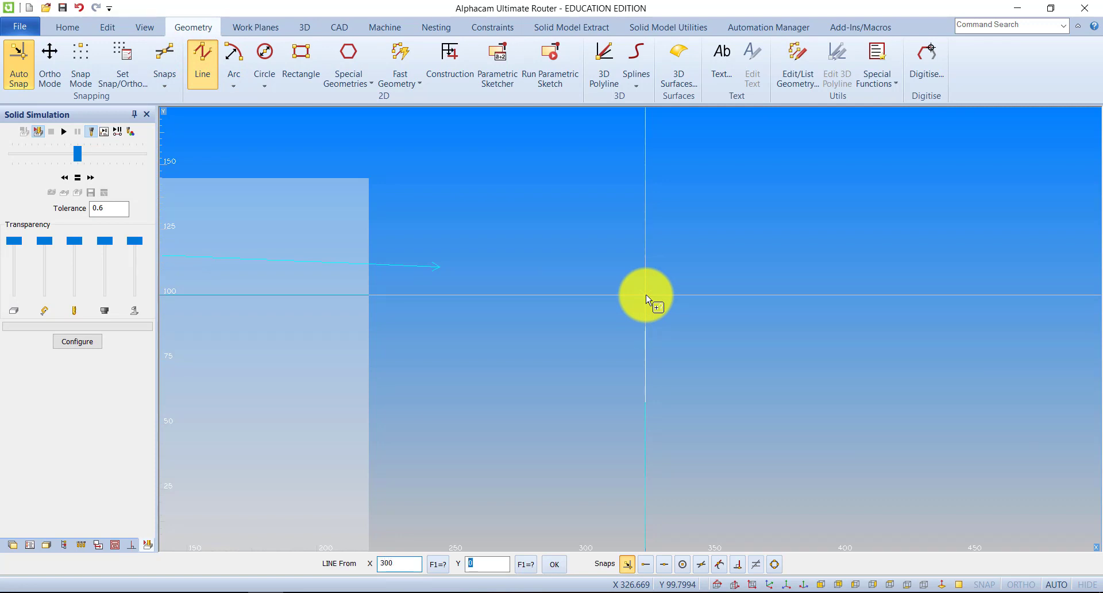
key(Return)
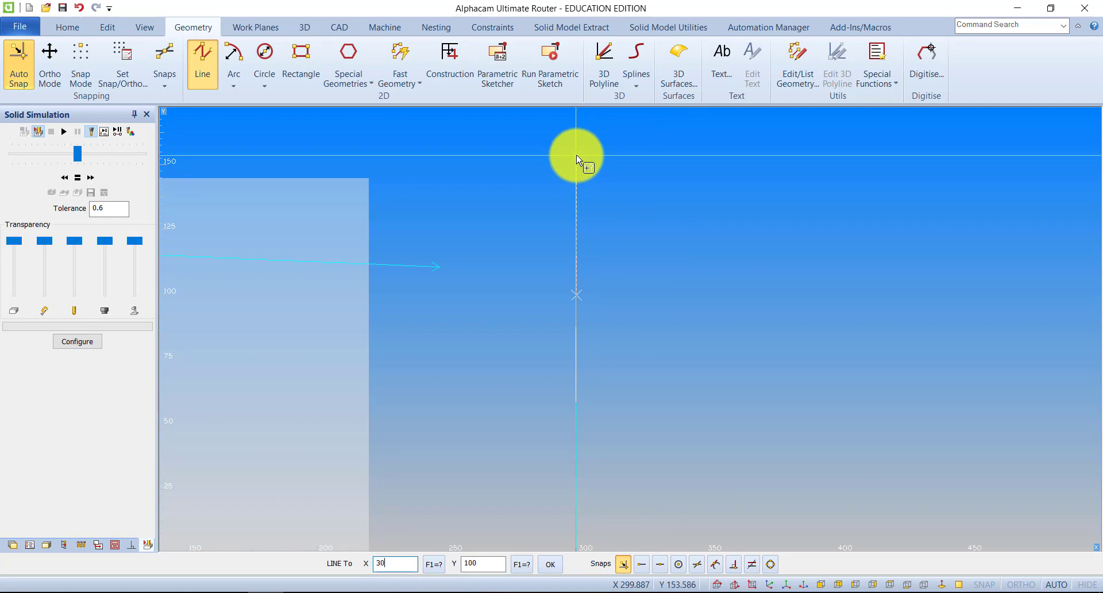
text(00)
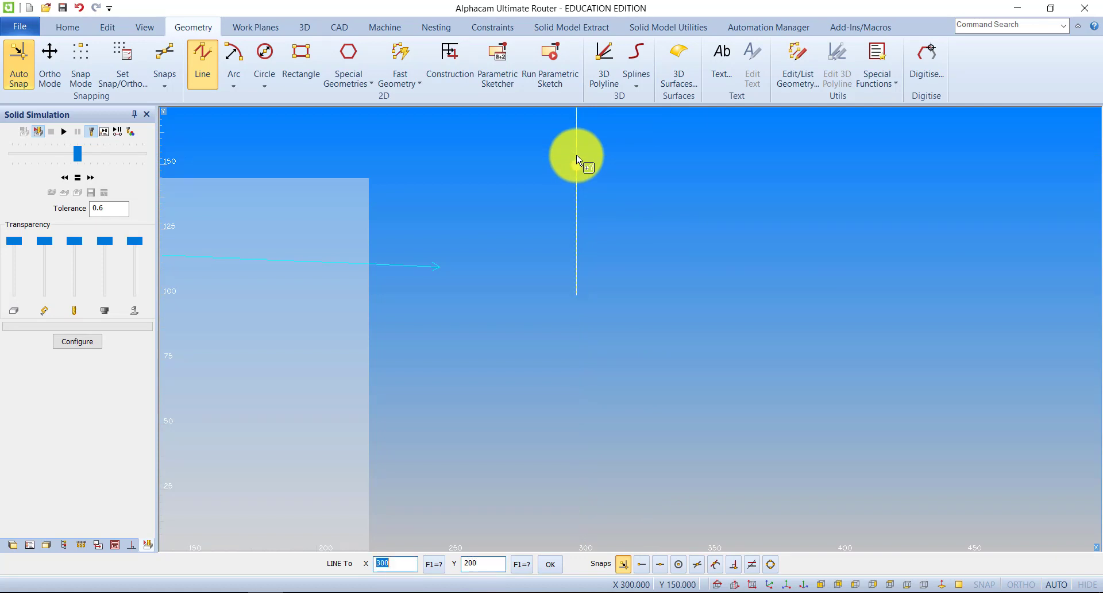
scroll(670, 249, down, 2)
key(Return)
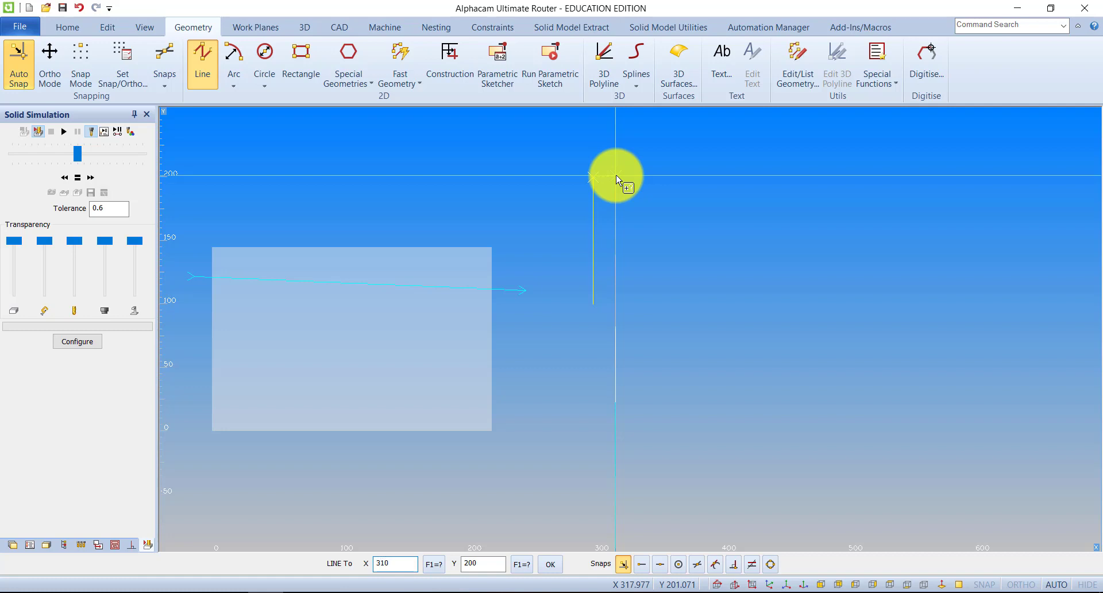
key(Return)
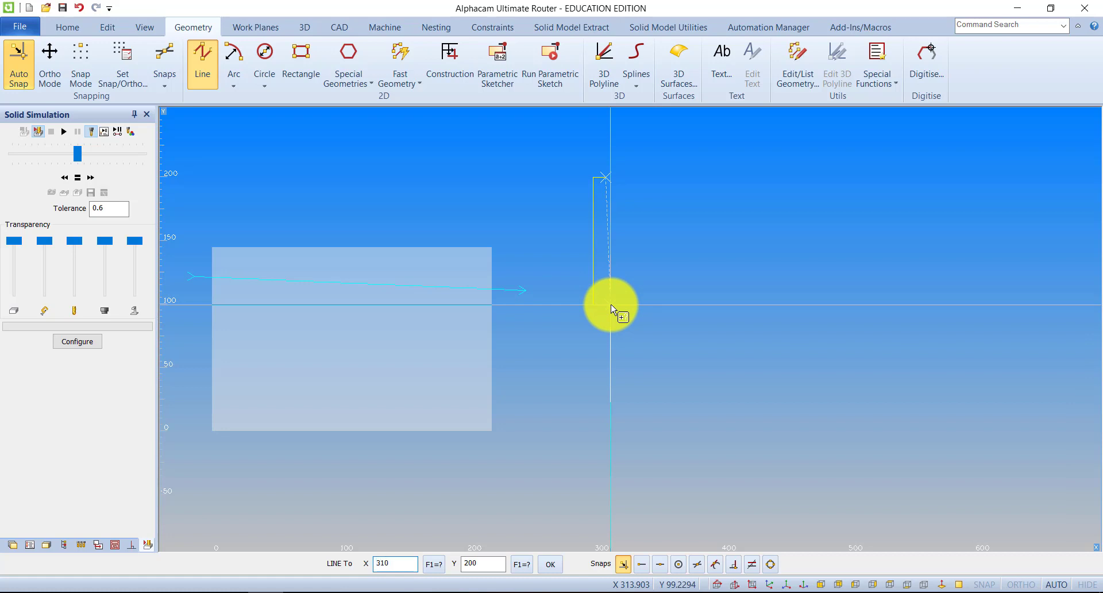
text(100)
key(Return)
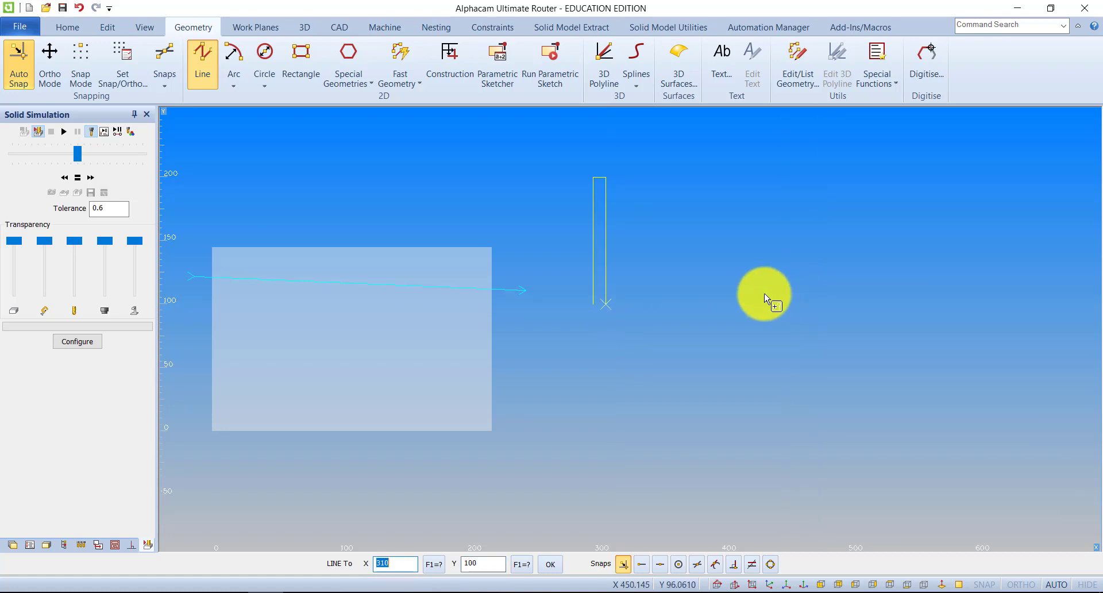
scroll(611, 300, up, 5)
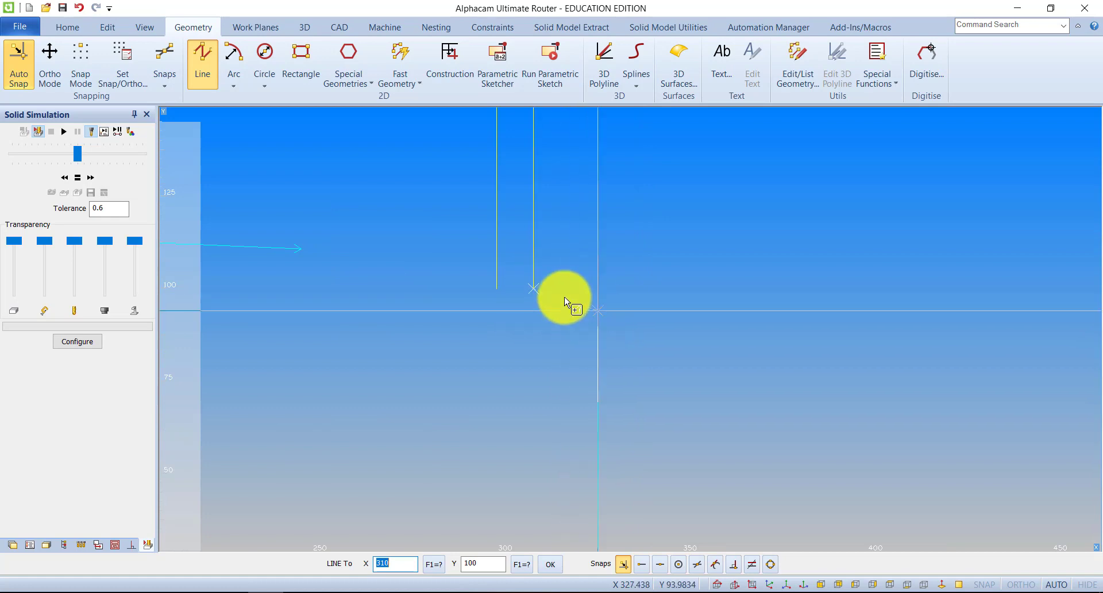
scroll(580, 316, down, 2)
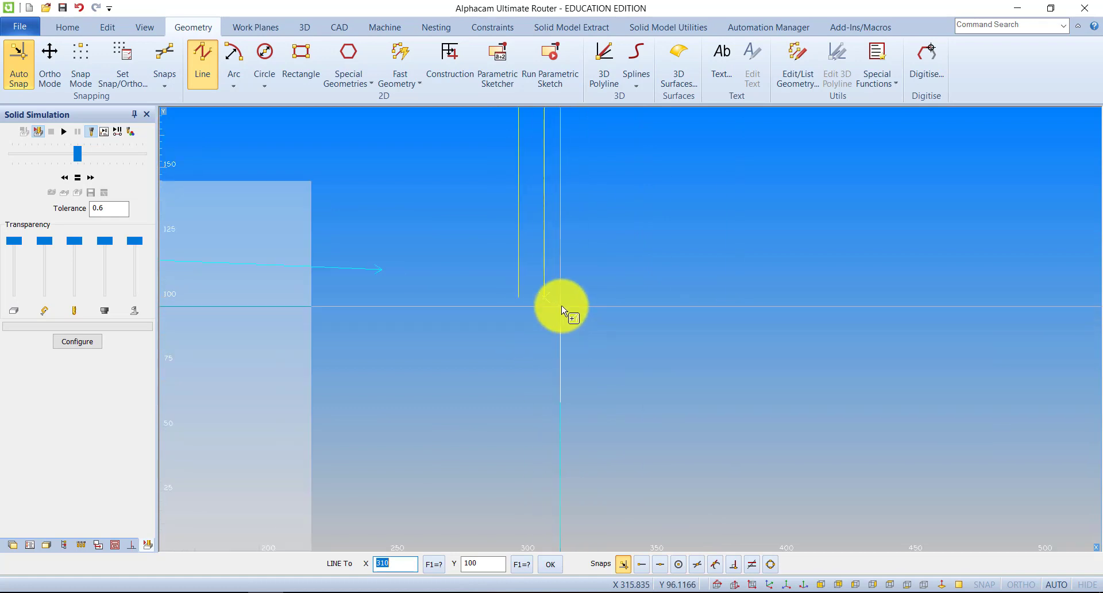
Draw a horizontal construction line from the lower end of the first vertical line at X300 Y100 to X400 Y100
click(197, 55)
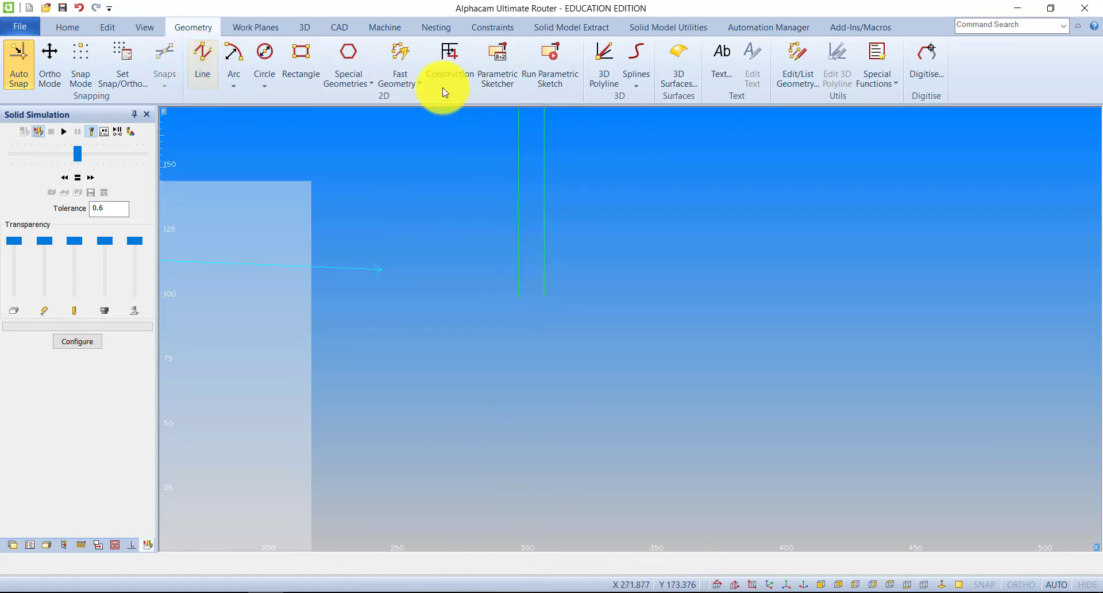
click(445, 64)
click(197, 53)
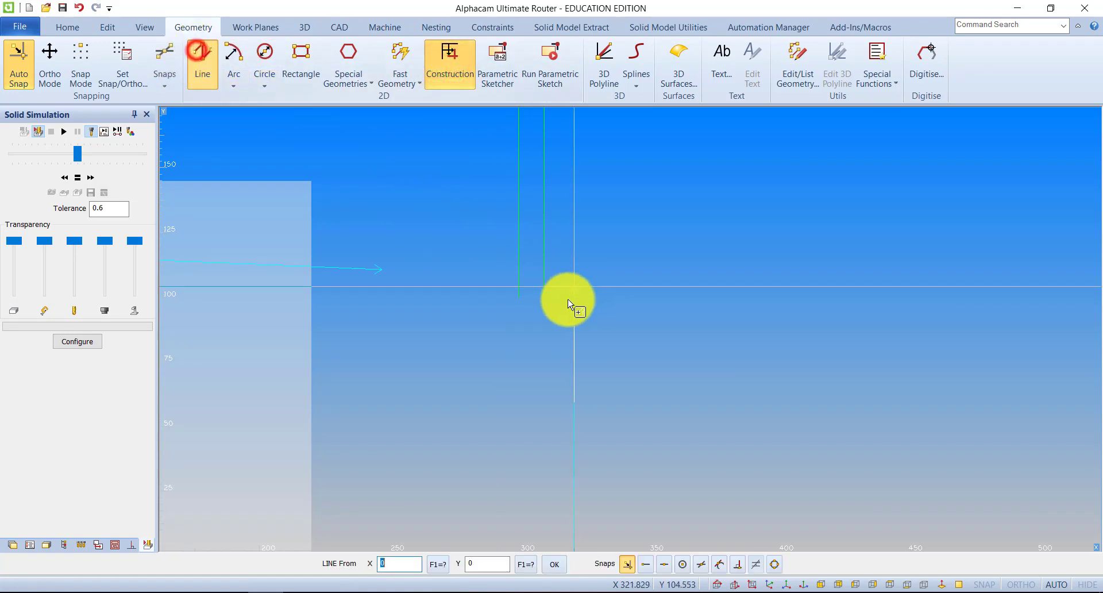
click(521, 295)
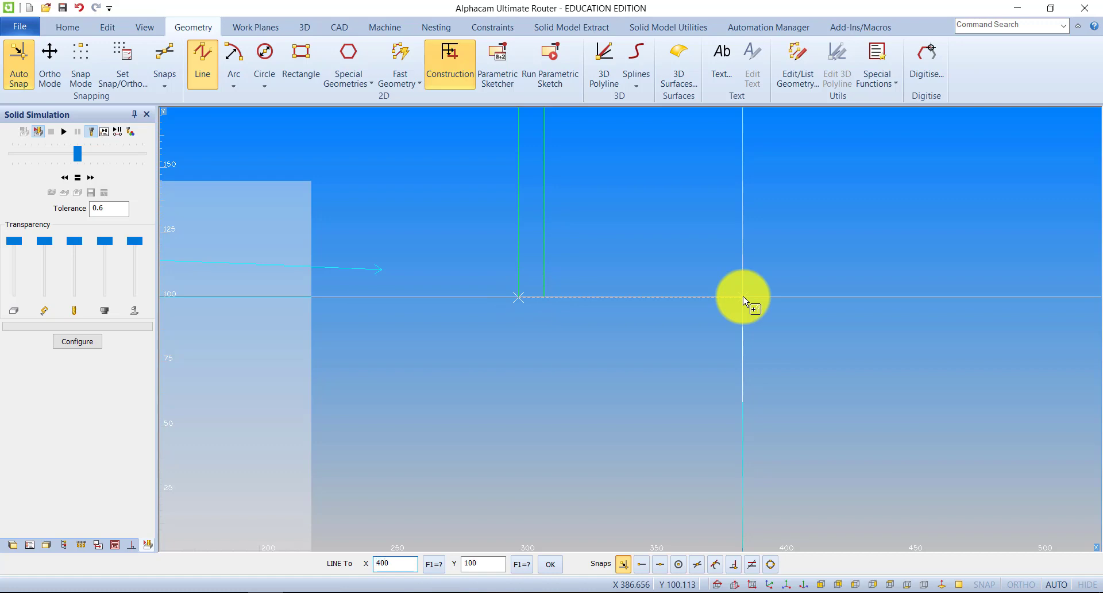
text(100)
key(Return)
key(Escape)
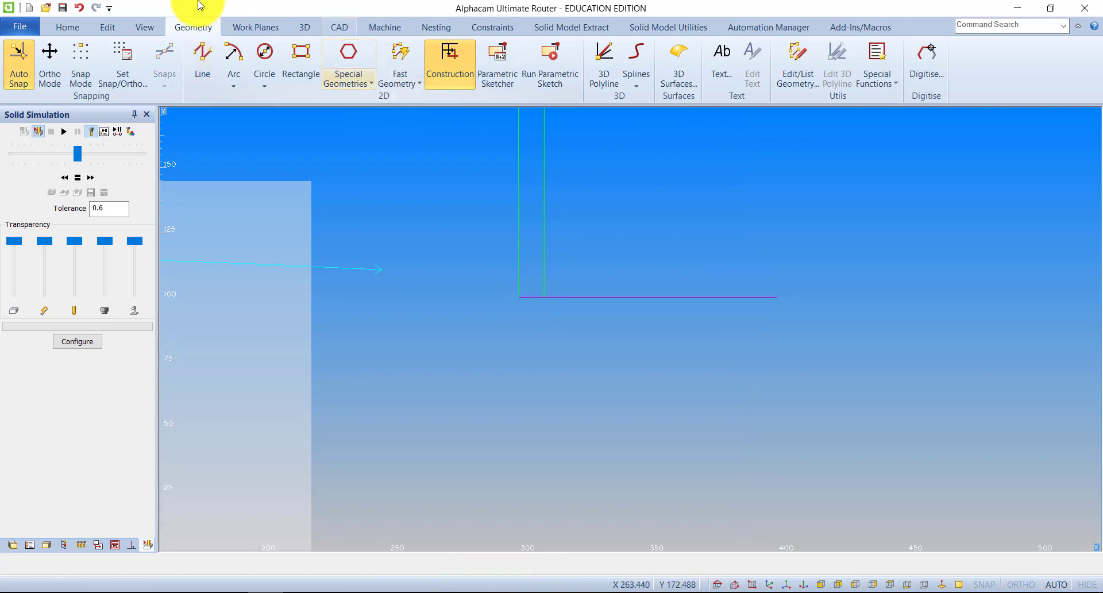
Offset the construction line downward twice and the shank's right vertical line outward, by 10 each time, as geometry
click(108, 27)
click(595, 81)
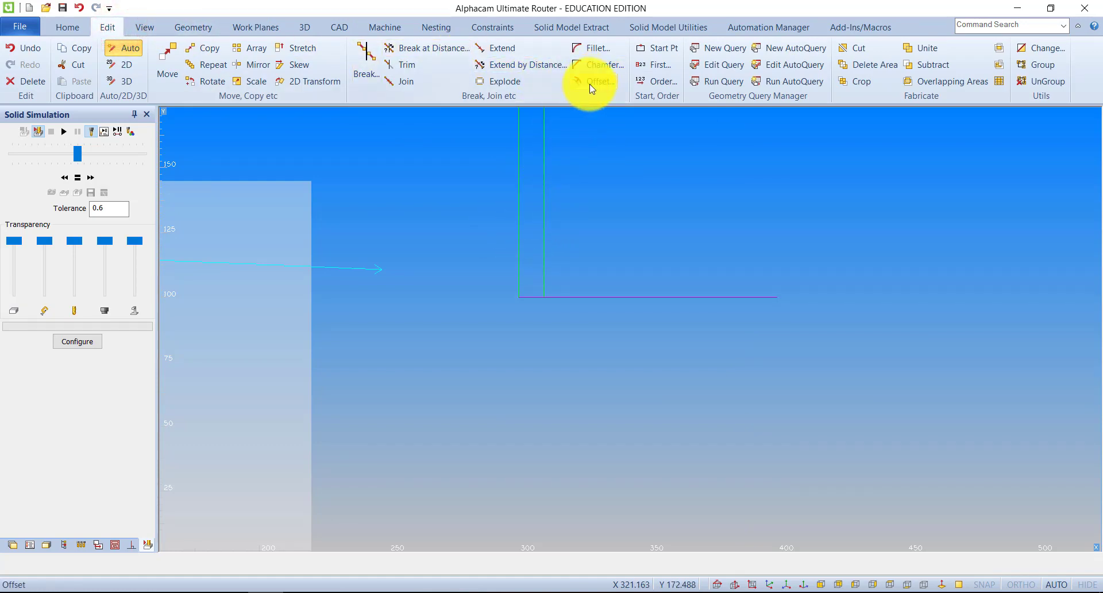
text(1)
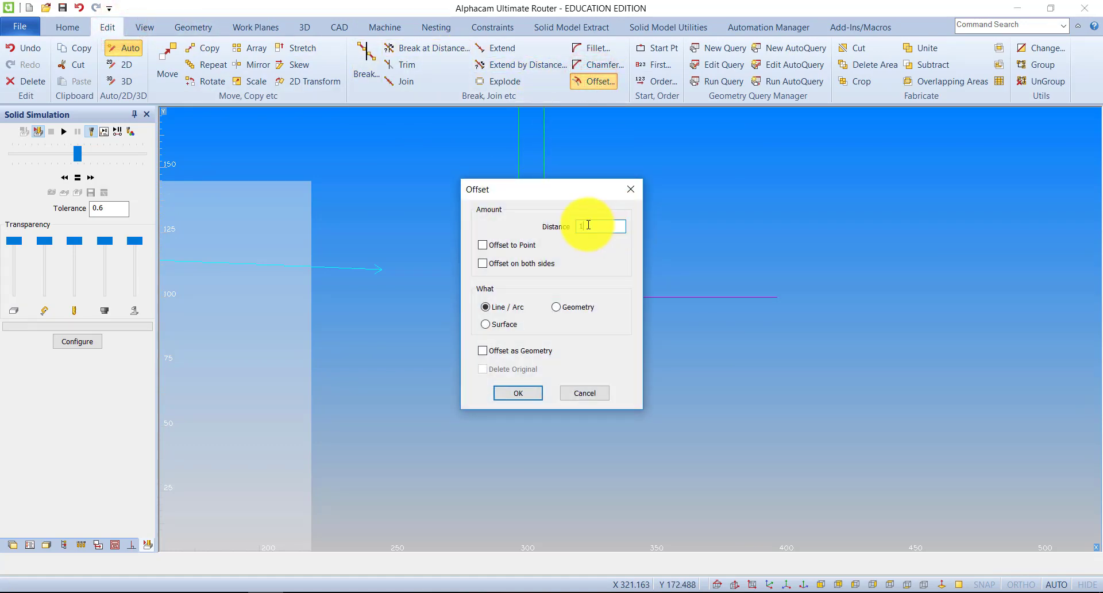
text(0)
click(514, 349)
click(514, 391)
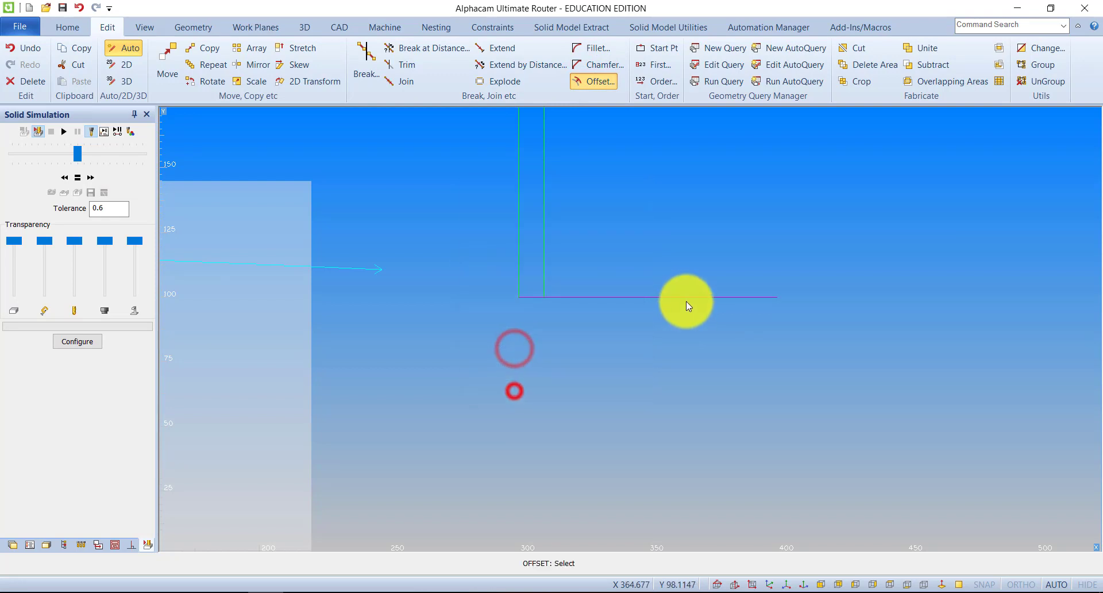
click(670, 323)
click(666, 361)
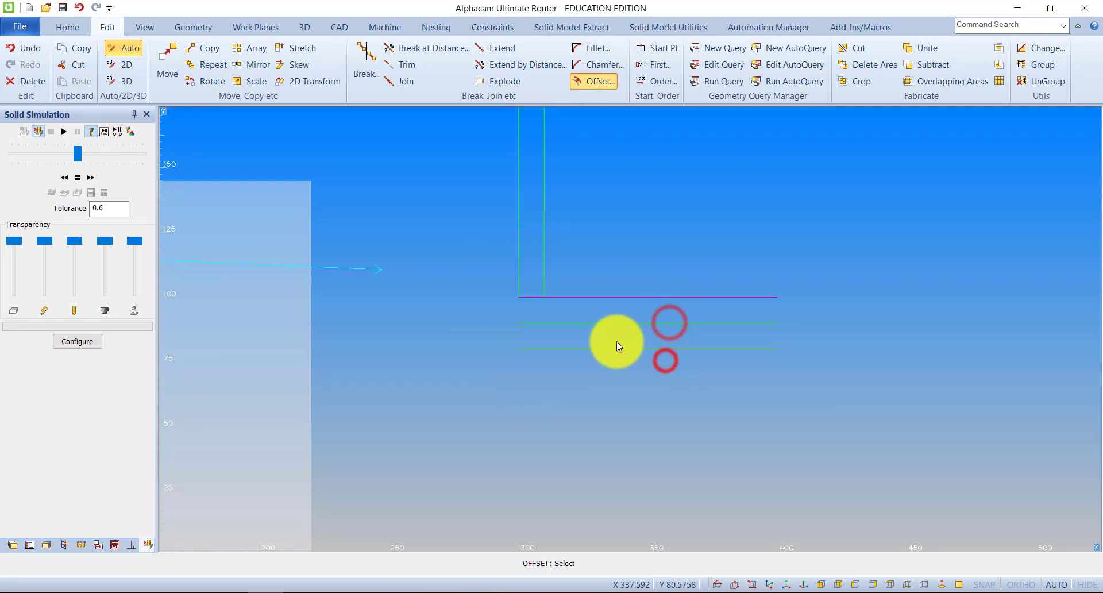
click(547, 281)
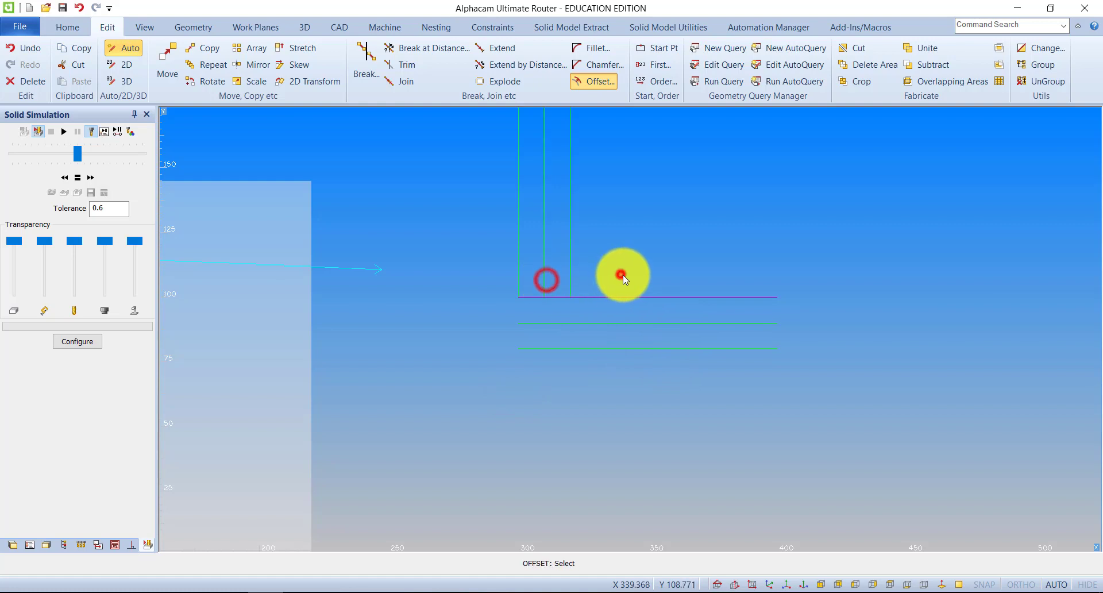
click(623, 274)
Extend the offset vertical line down to the lowest horizontal line, using all geometries as boundaries
click(499, 48)
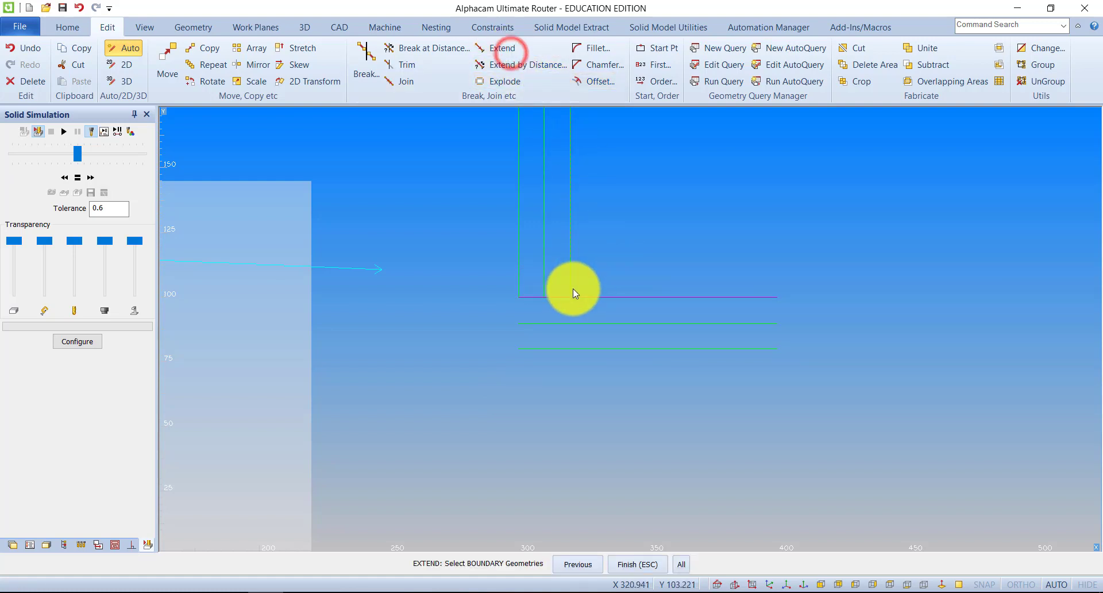
click(684, 566)
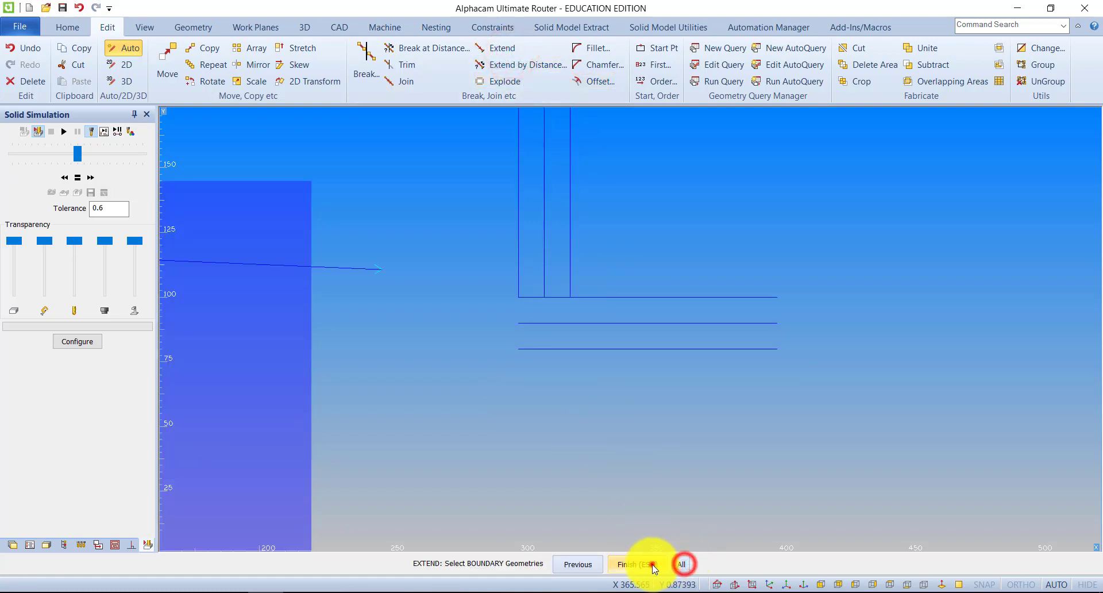
click(571, 284)
click(573, 319)
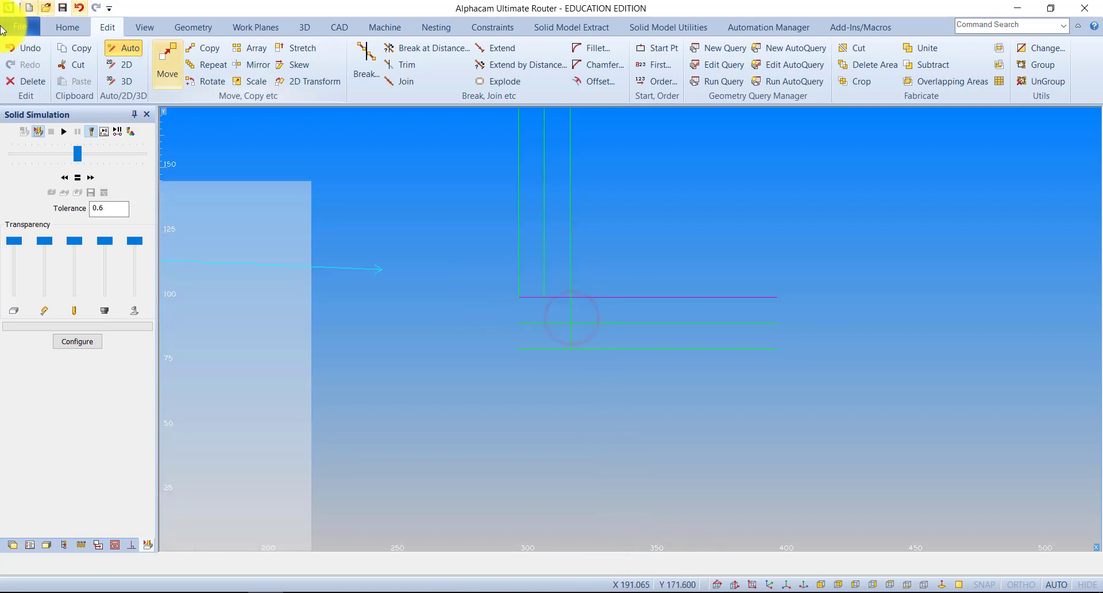
click(177, 26)
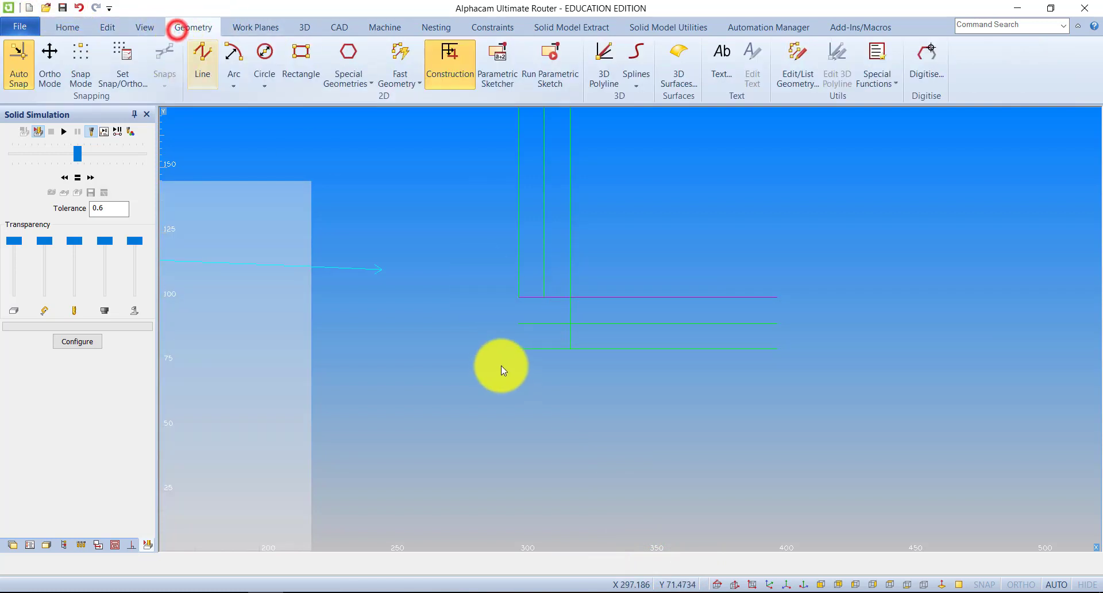
Turn off construction mode and draw connected geometry lines from X300 Y100 to X300 Y80 and on to the intersection at X320 Y90
click(463, 69)
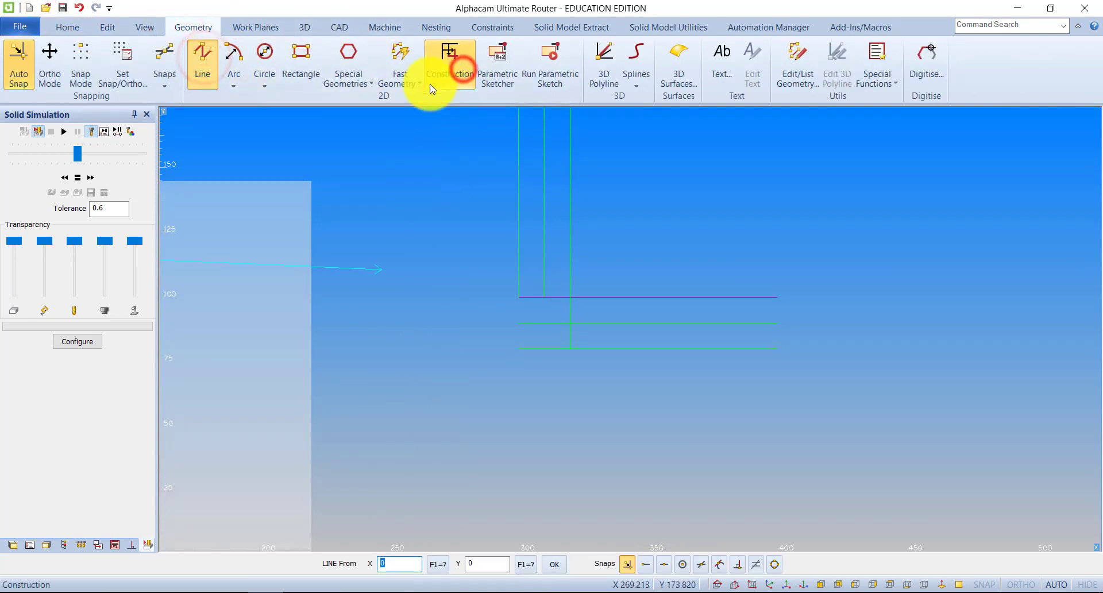
key(Escape)
click(449, 67)
click(202, 63)
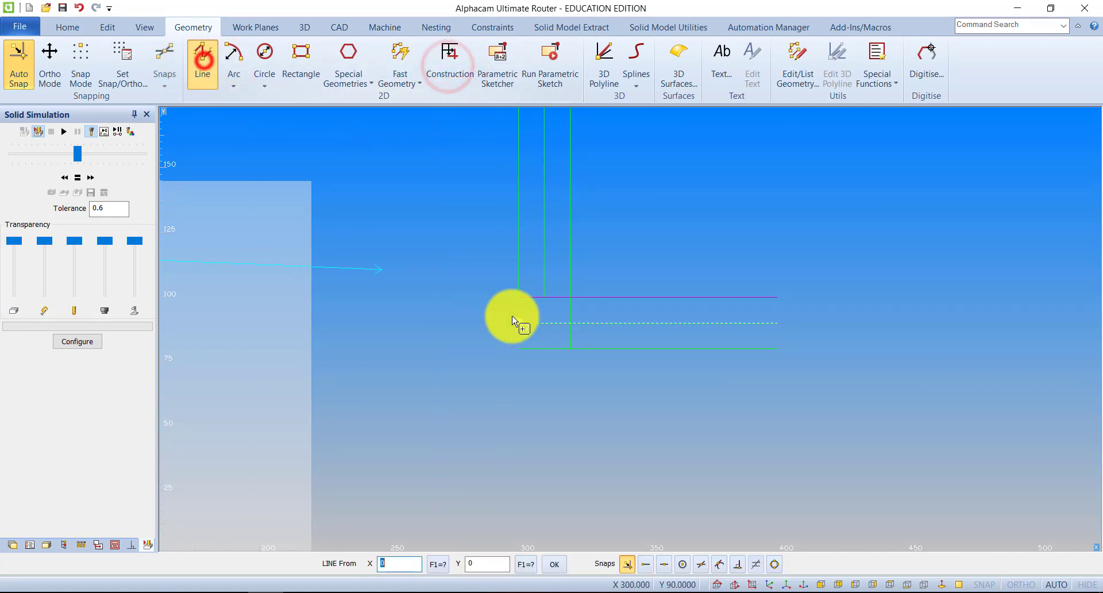
click(517, 300)
click(519, 348)
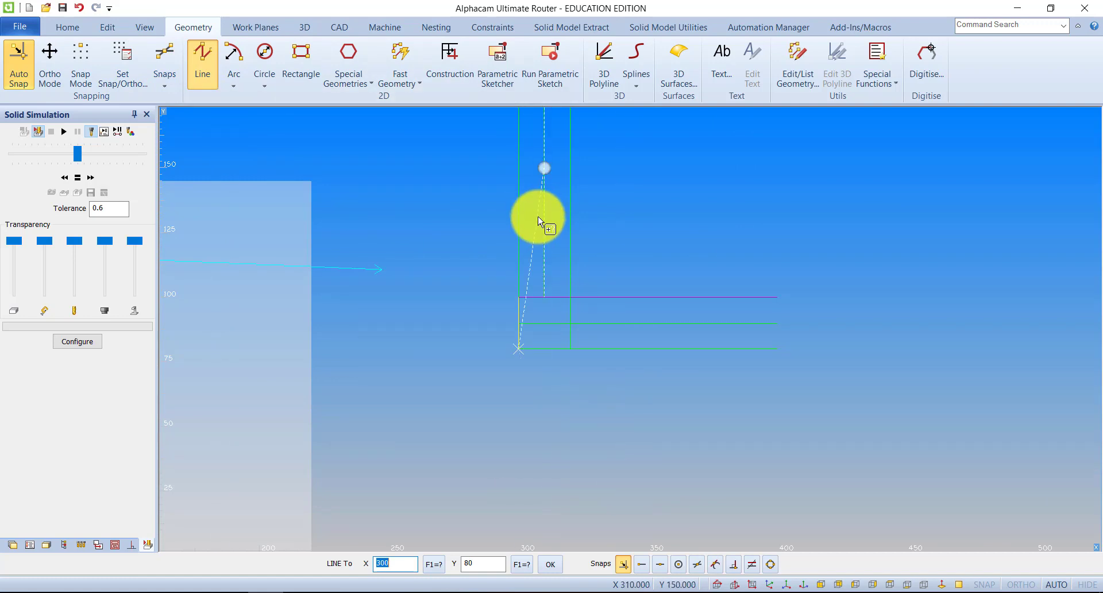
scroll(573, 328, up, 4)
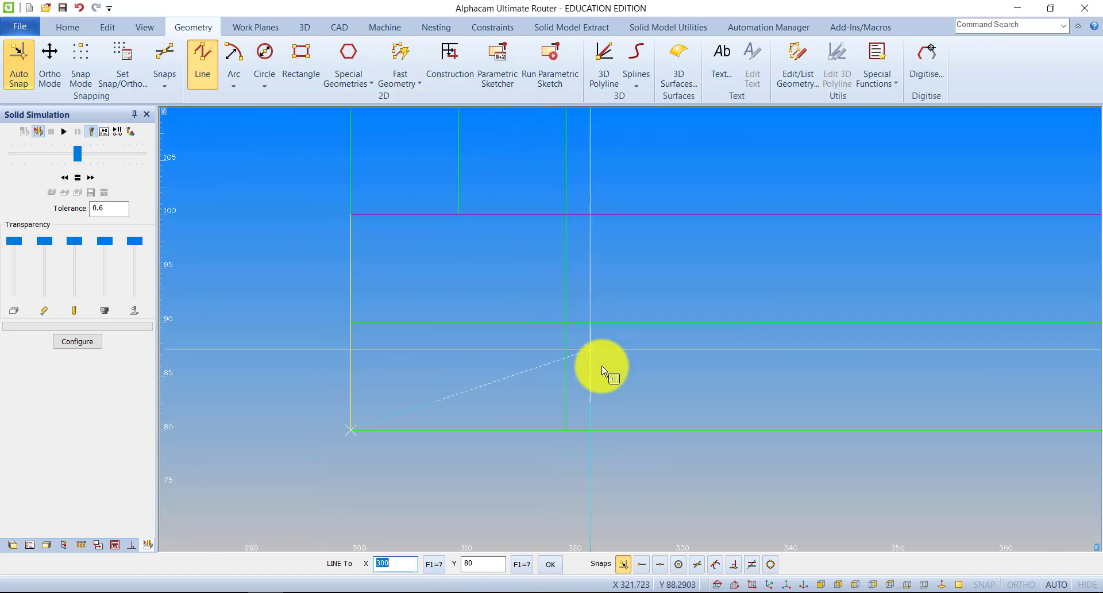
click(700, 563)
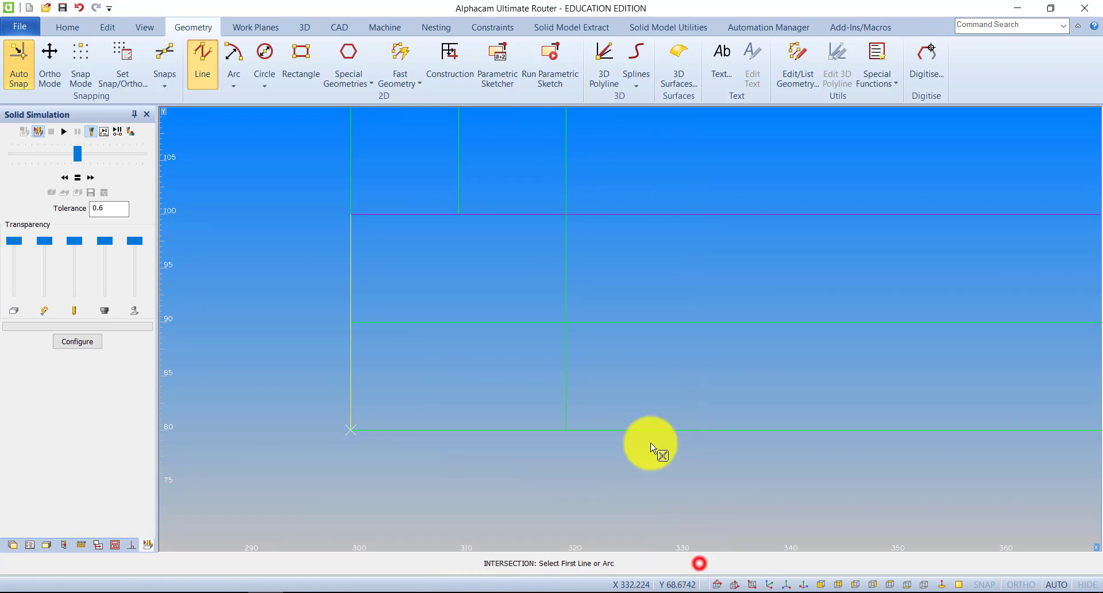
click(594, 320)
click(566, 304)
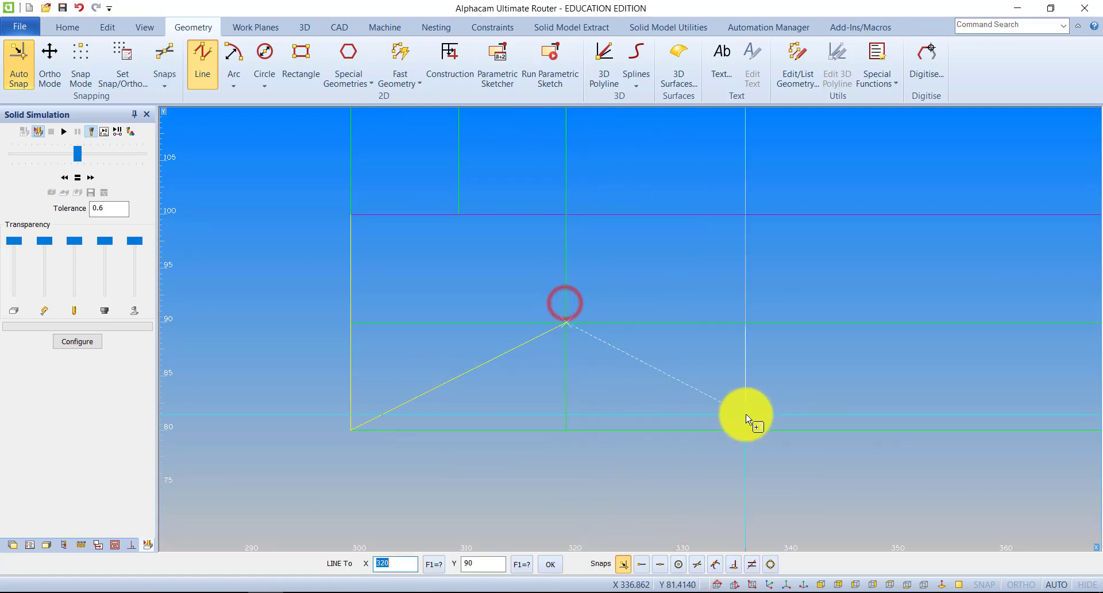
Trim the three horizontal lines beyond the outer vertical at X320, and that vertical above Y100, using all geometries as cutters
scroll(667, 240, down, 6)
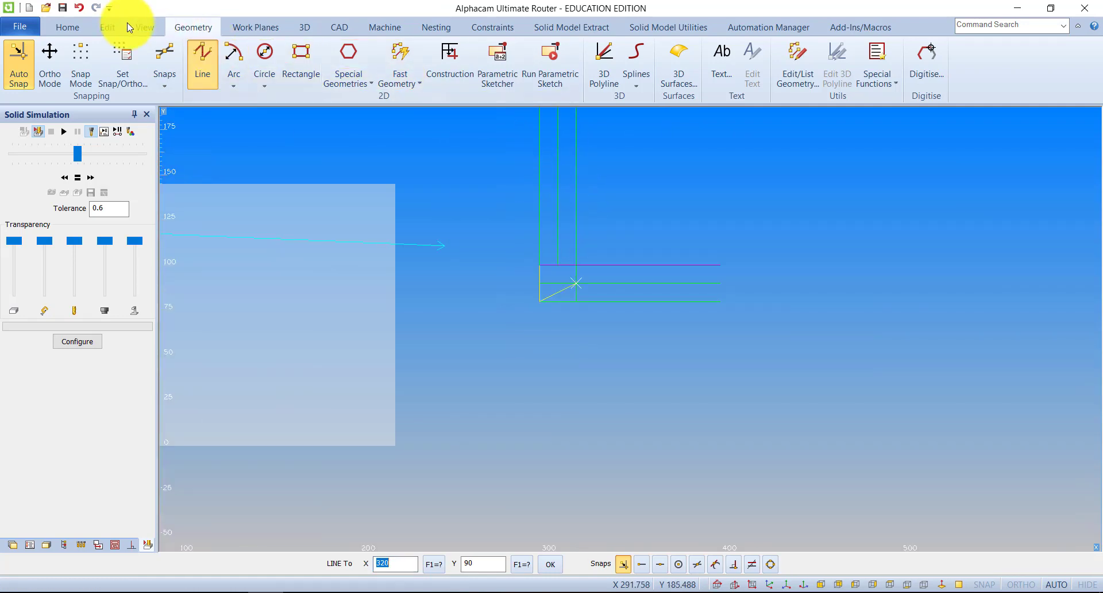
click(108, 27)
click(397, 65)
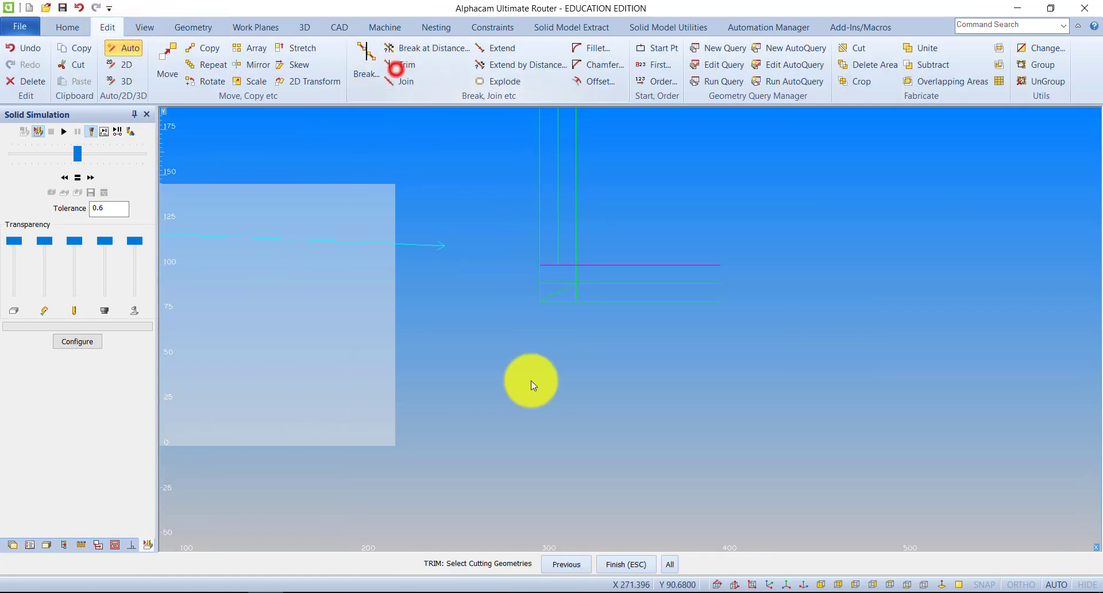
click(660, 568)
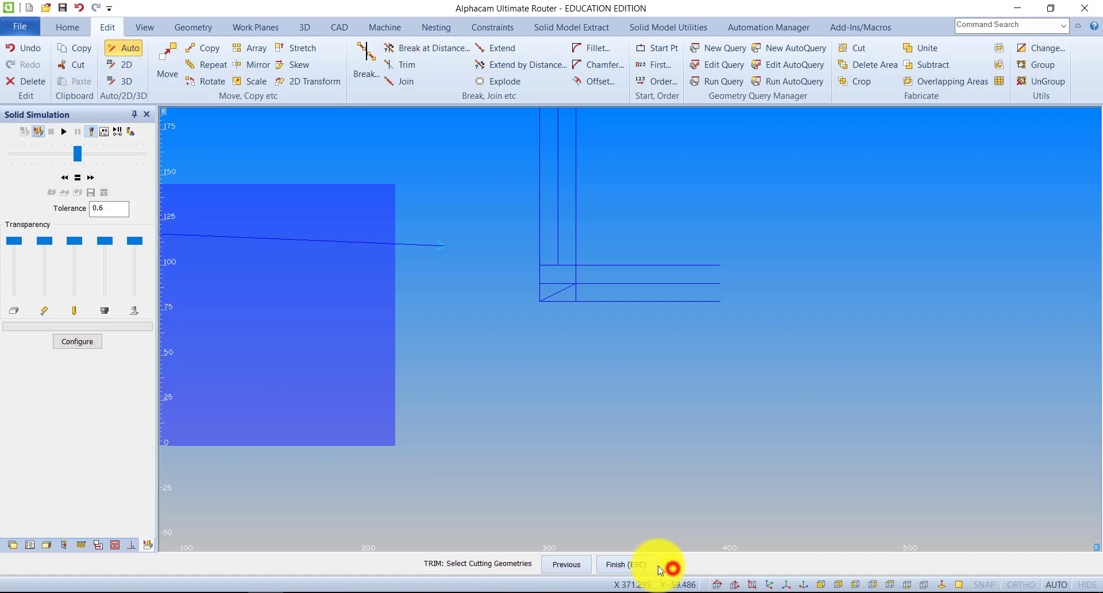
click(597, 300)
click(569, 300)
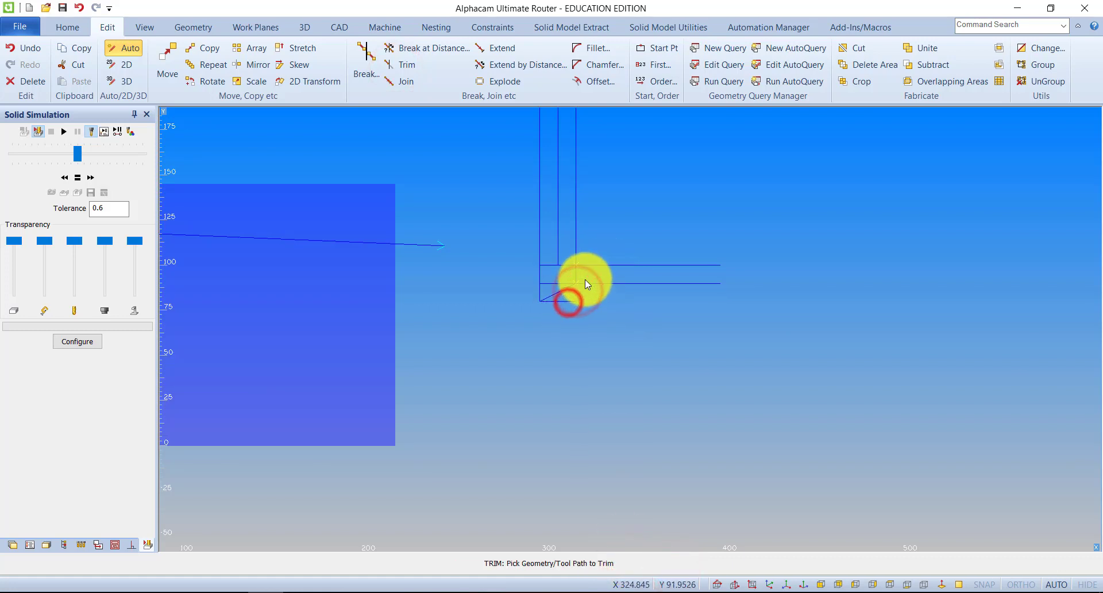
click(585, 279)
click(585, 262)
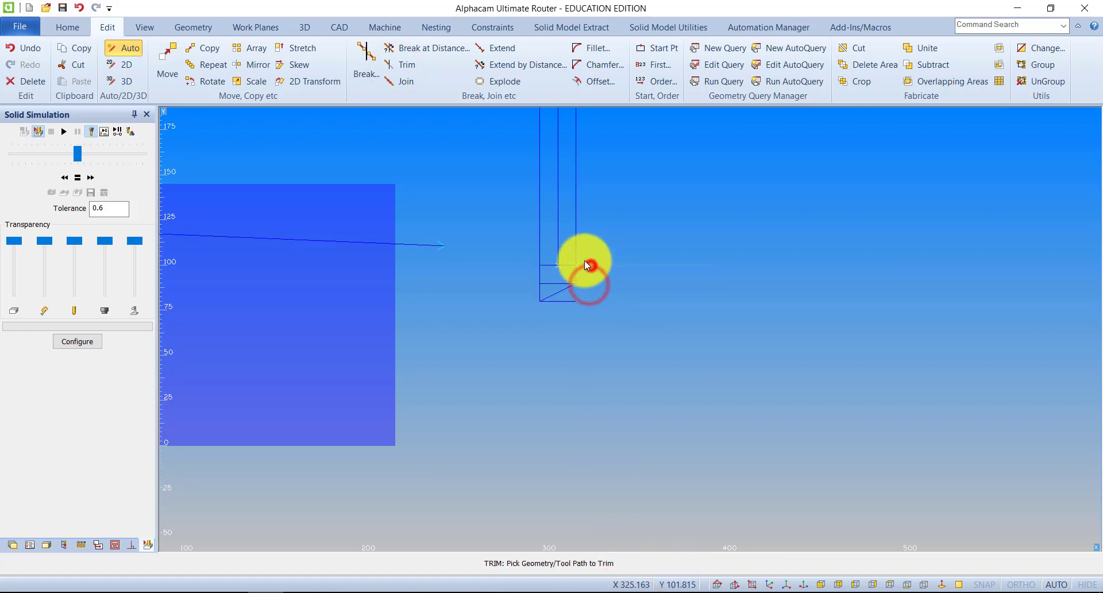
click(579, 256)
right_click(568, 304)
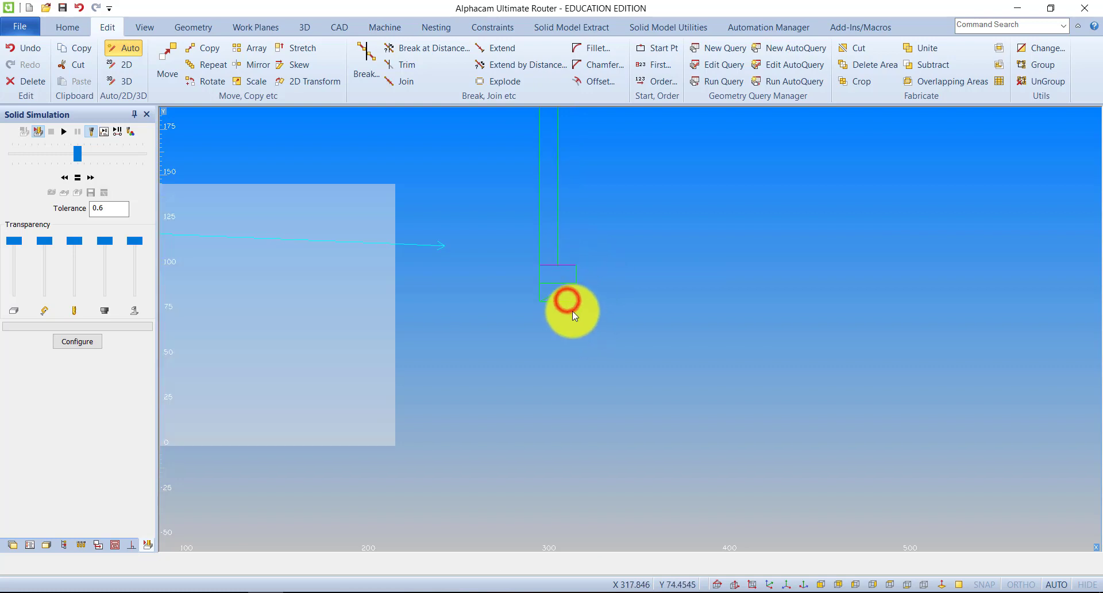
Delete the two leftover horizontal segments at Y90 and Y80 inside the tool head
click(26, 81)
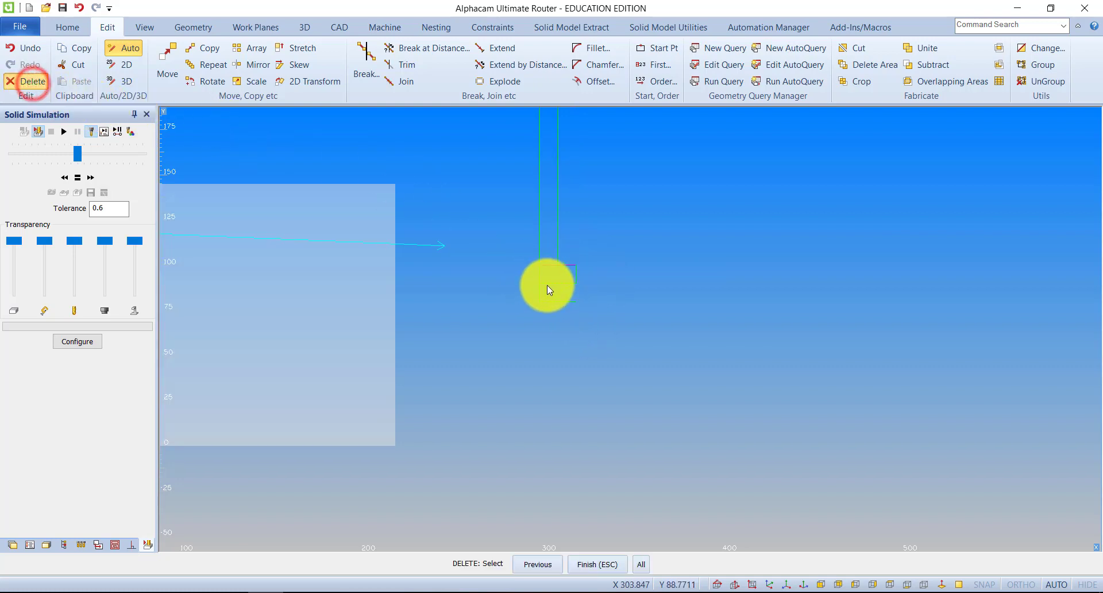
click(548, 285)
click(561, 299)
right_click(589, 310)
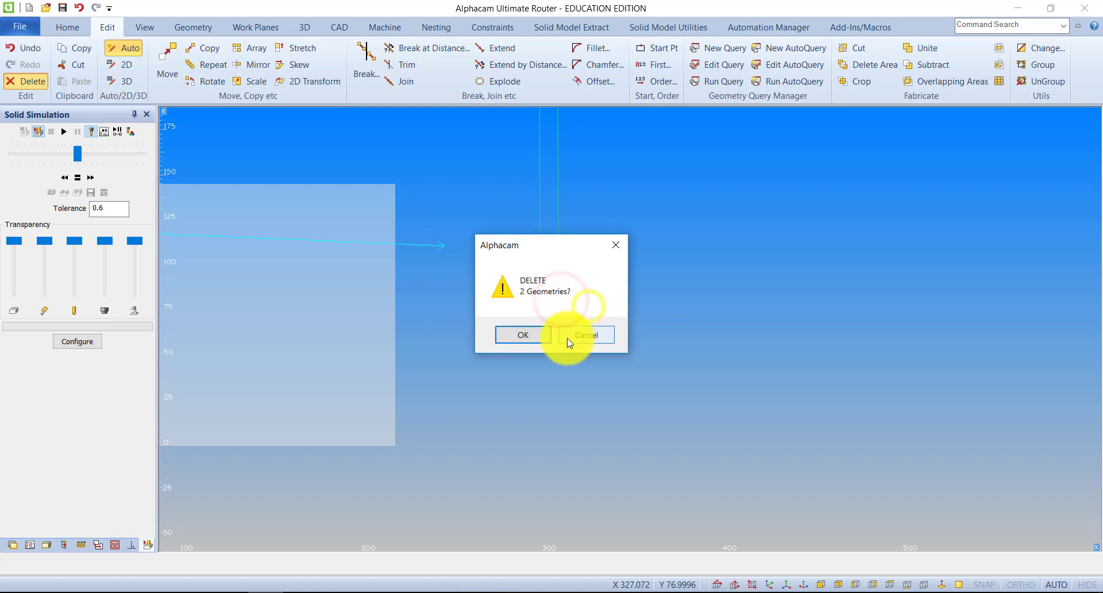
click(537, 338)
Change the horizontal line at Y100 from construction to geometry
scroll(574, 261, down, 3)
scroll(581, 259, down, 1)
scroll(574, 258, up, 5)
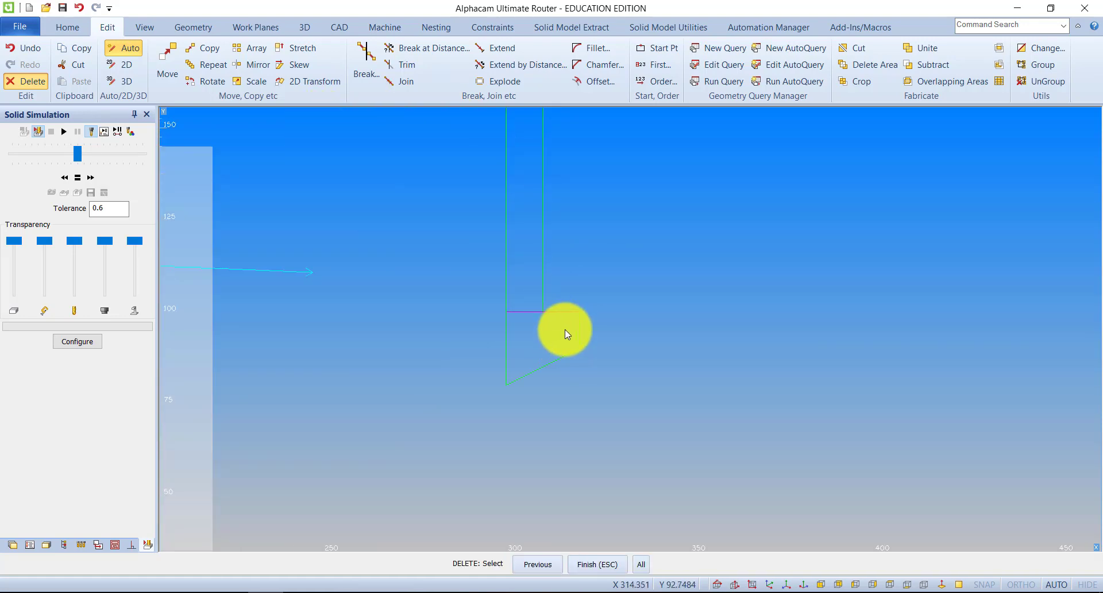
click(1042, 48)
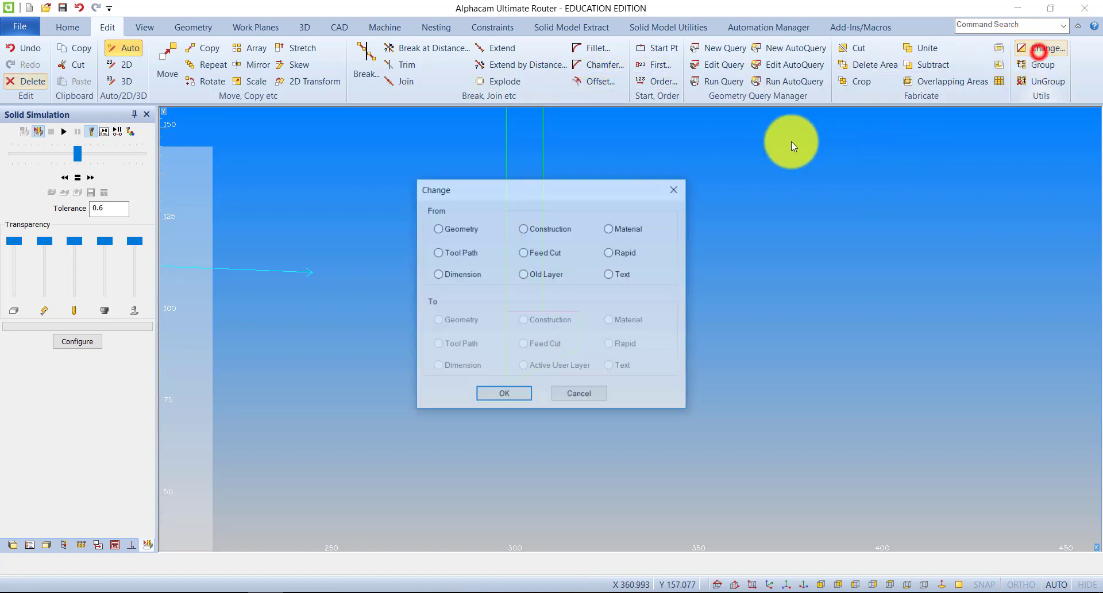
click(556, 229)
click(452, 320)
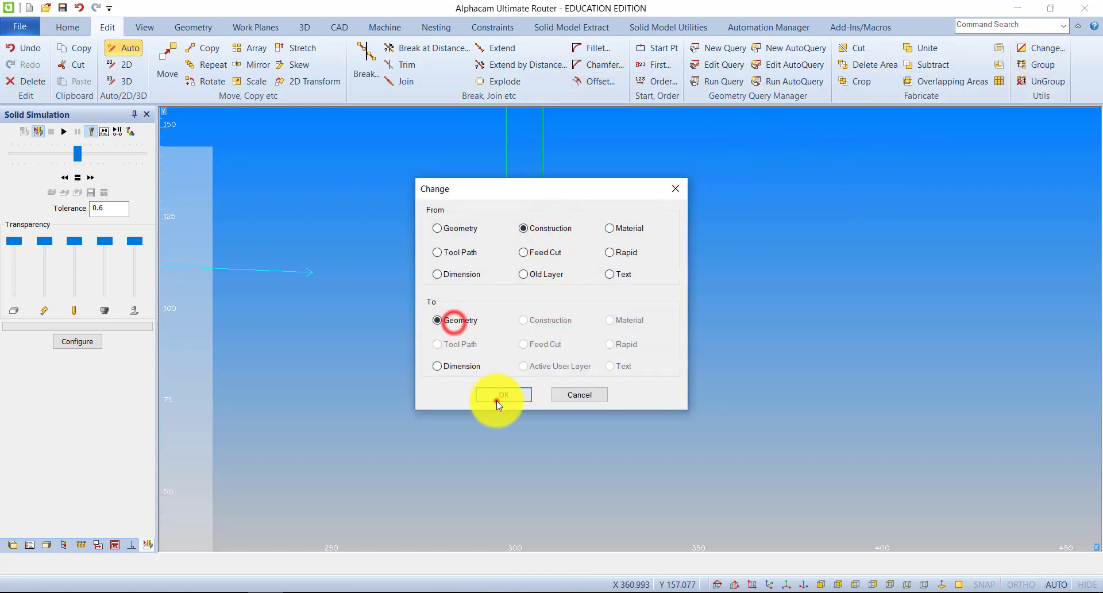
click(496, 398)
click(529, 313)
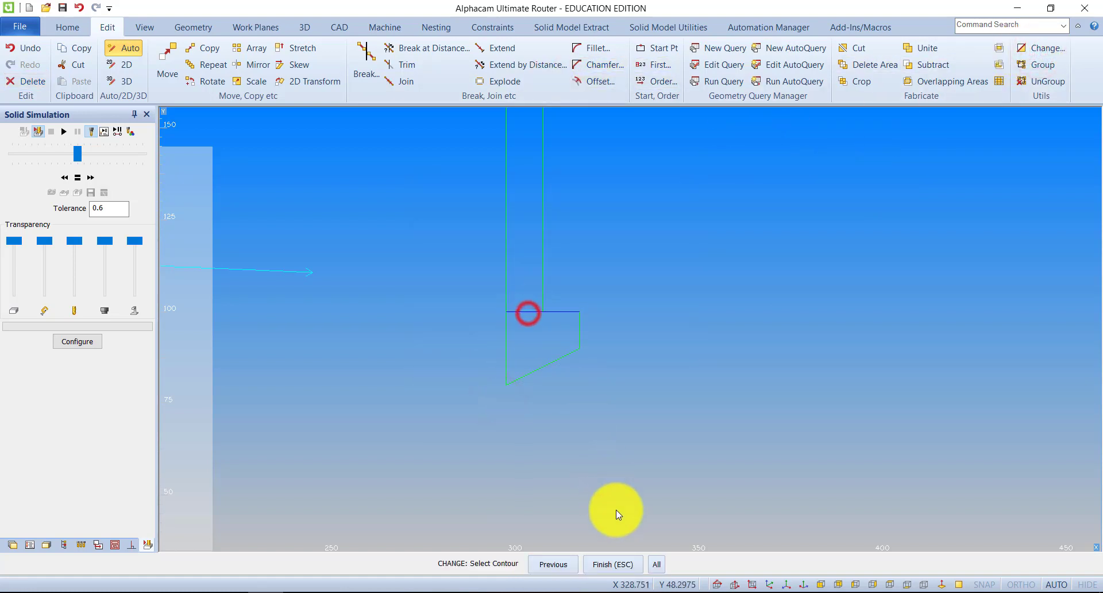
click(620, 563)
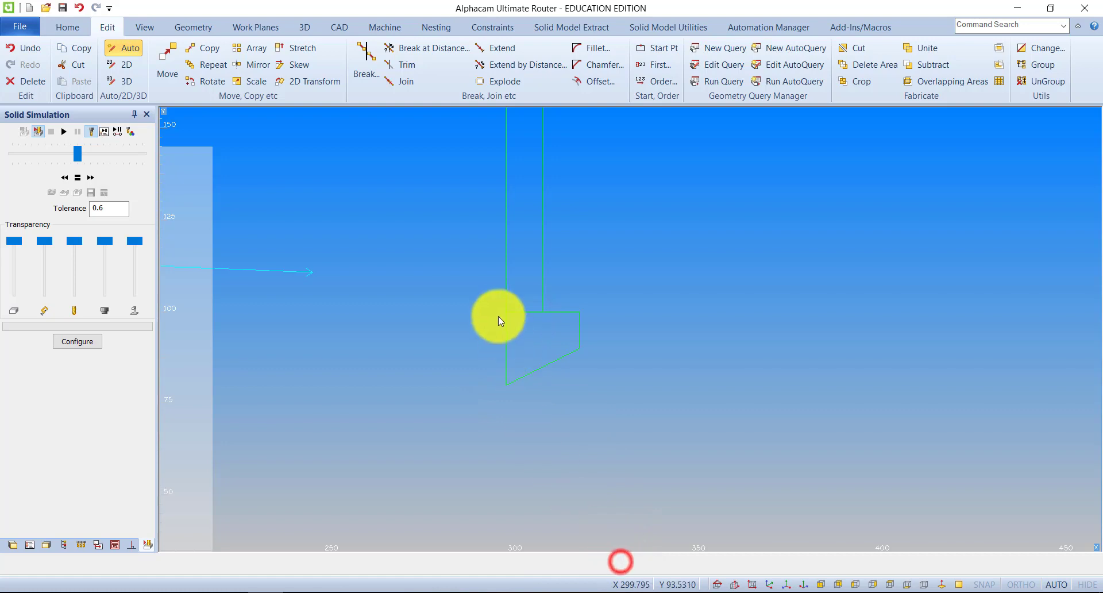
Trim the part of the Y100 line inside the shank, using all geometries as cutters
click(402, 63)
click(674, 573)
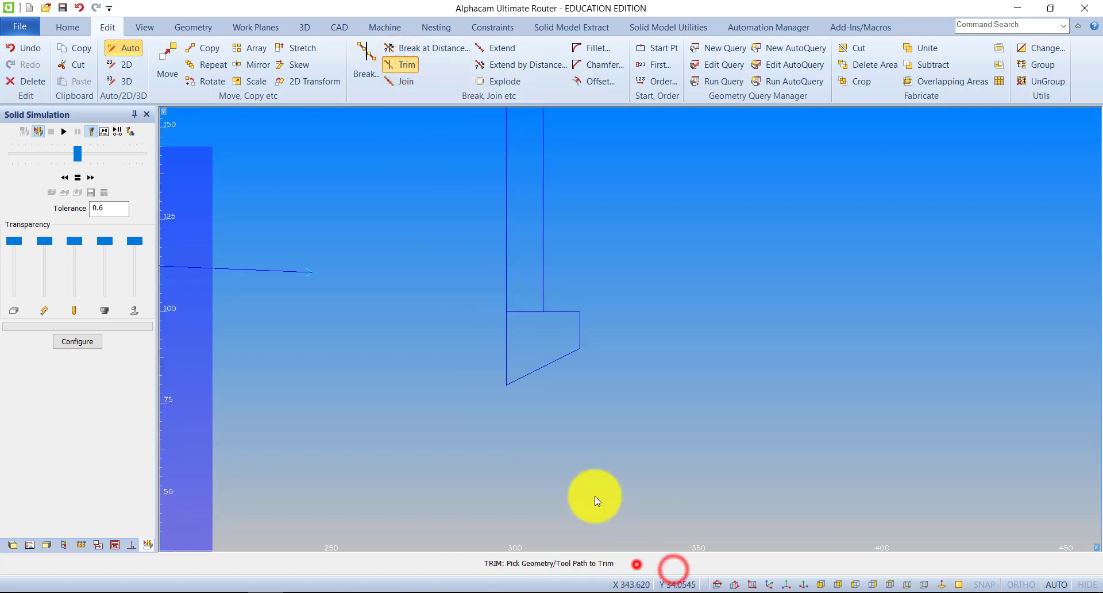
click(519, 311)
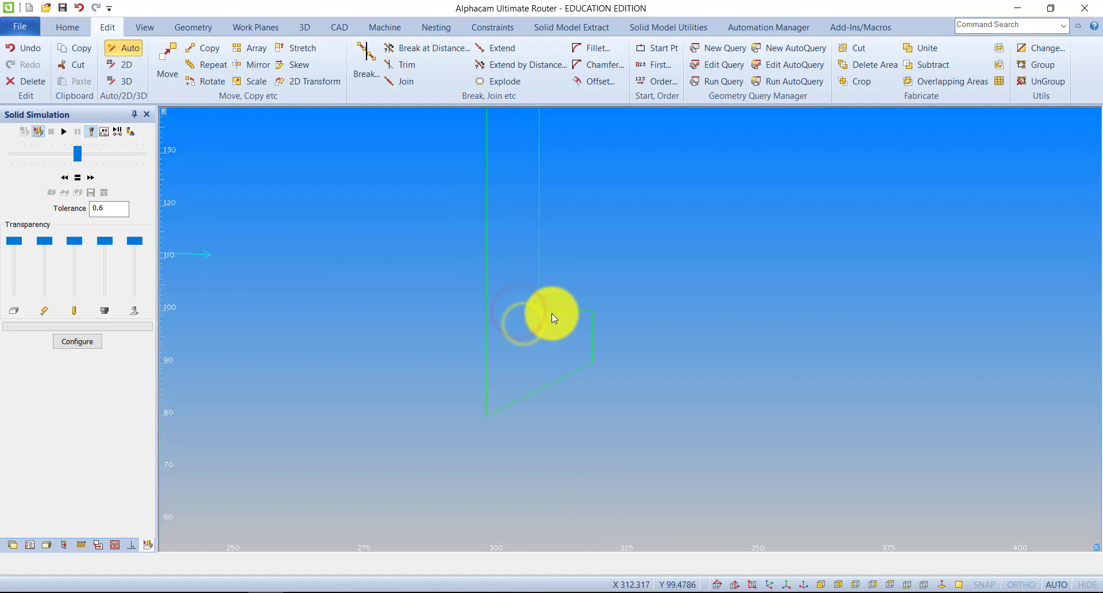
Mirror the whole half profile about the vertical line from X300 Y80 to X300 Y200, keeping the original
scroll(551, 313, down, 3)
scroll(546, 223, up, 2)
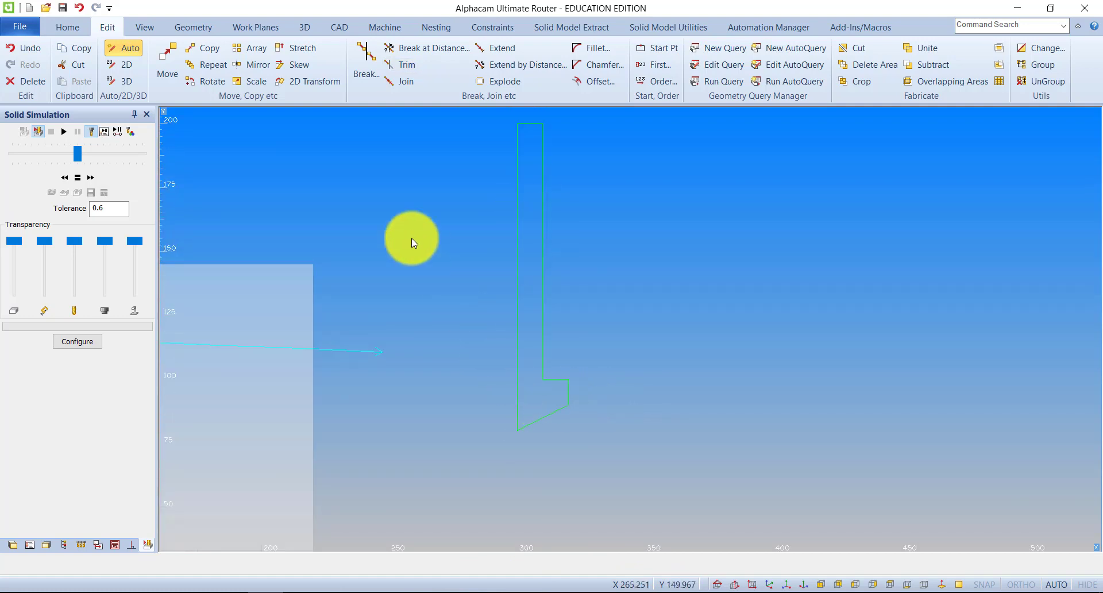
click(251, 65)
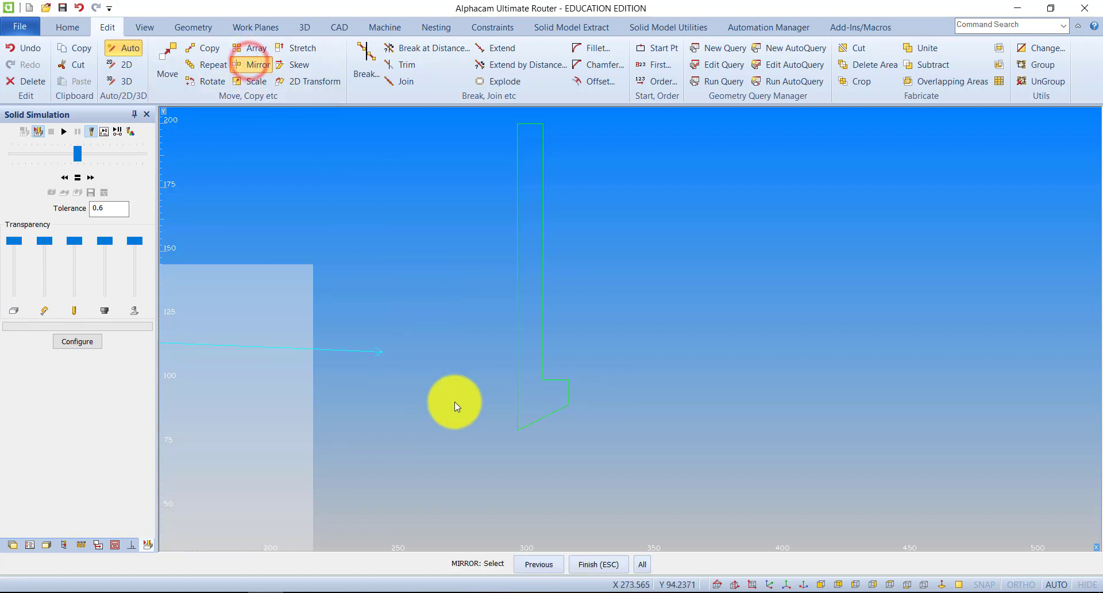
click(555, 404)
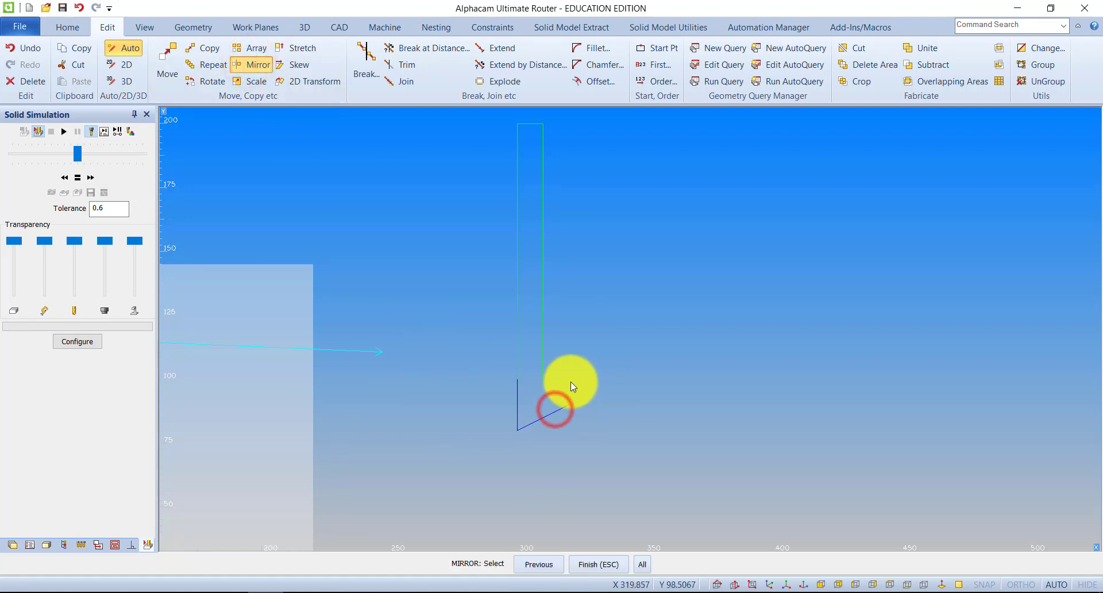
click(571, 382)
click(559, 381)
click(546, 369)
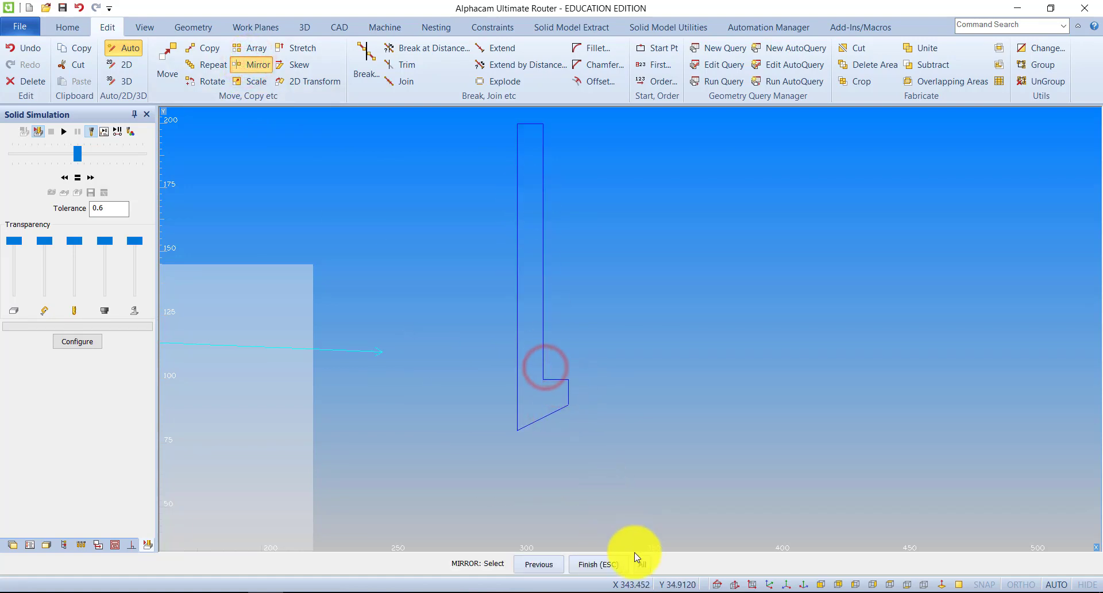
click(600, 564)
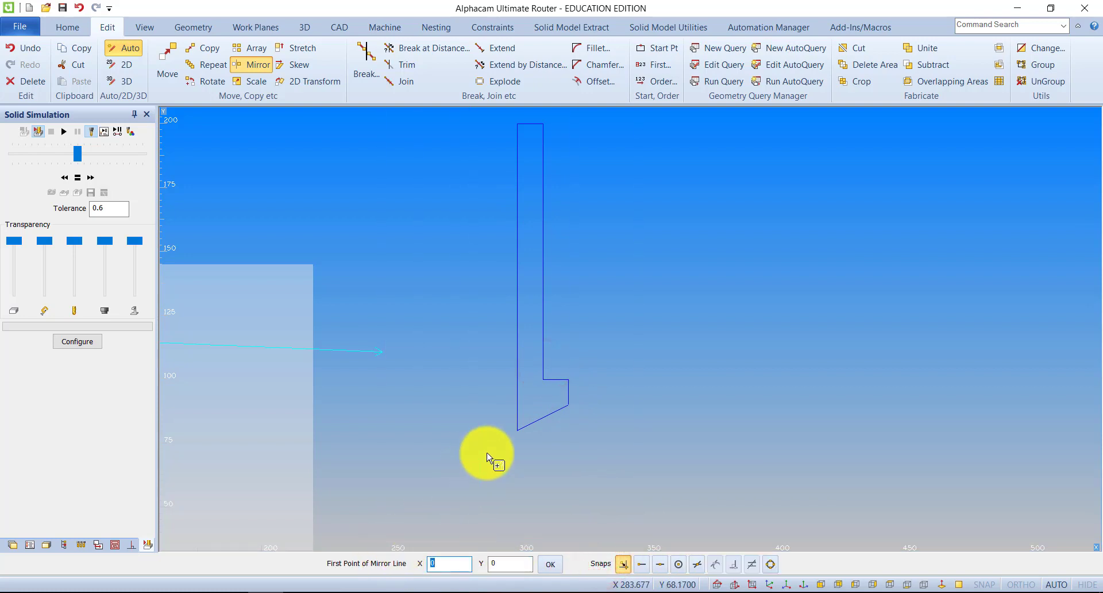
click(517, 430)
middle_drag(553, 142, 556, 205)
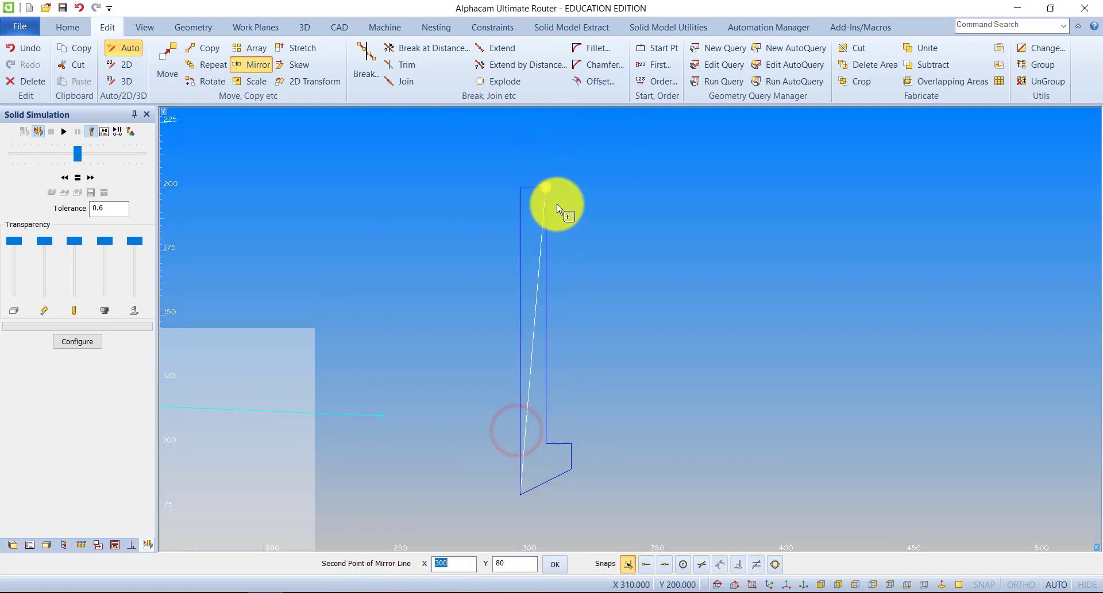
click(521, 187)
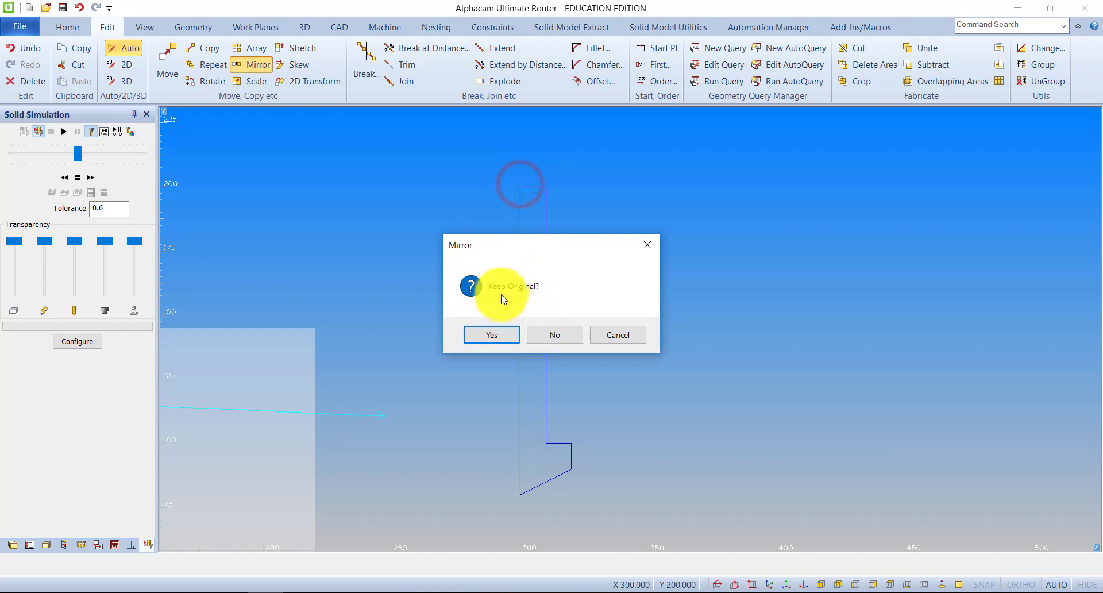
click(500, 337)
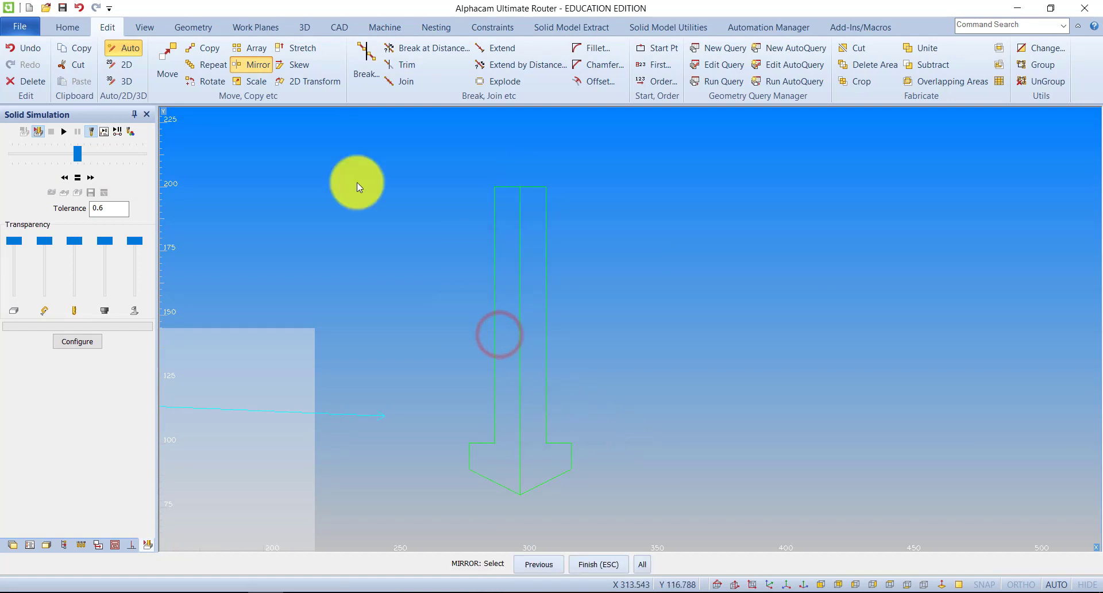
click(28, 82)
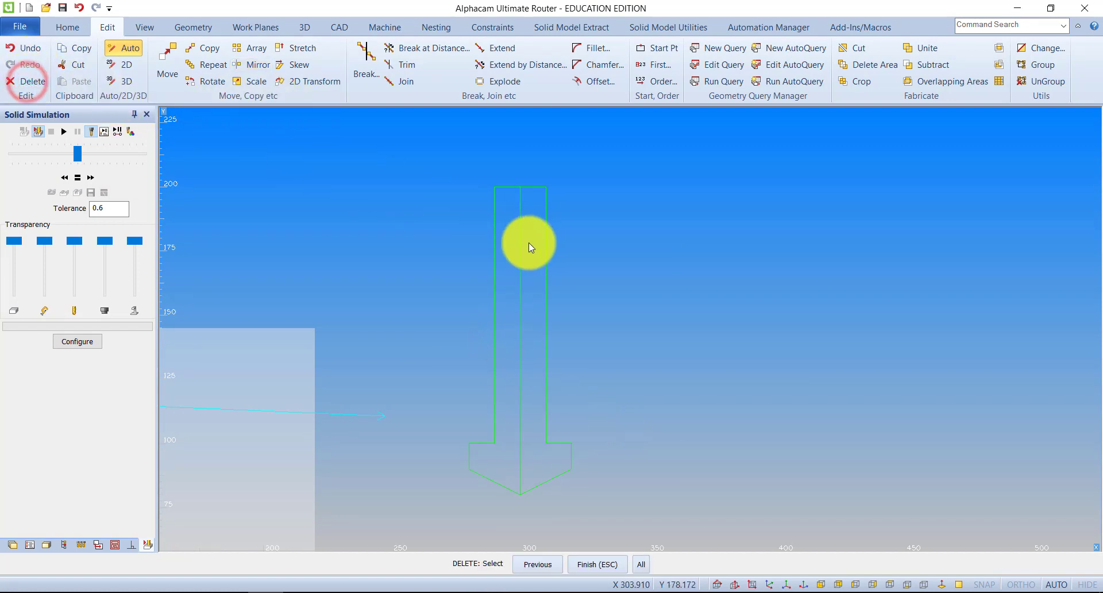
click(522, 243)
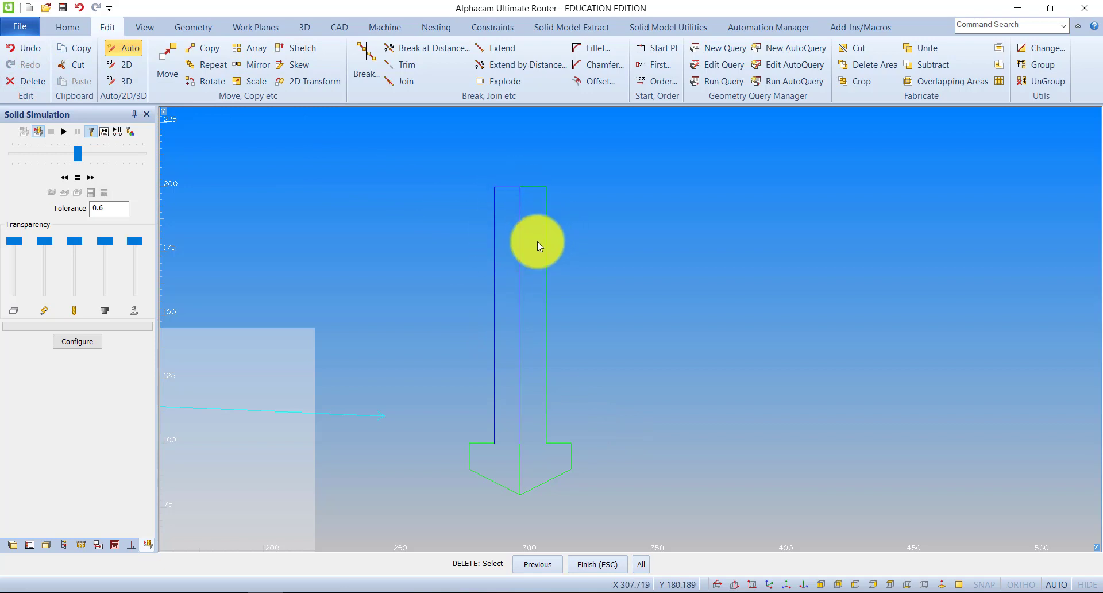
key(Escape)
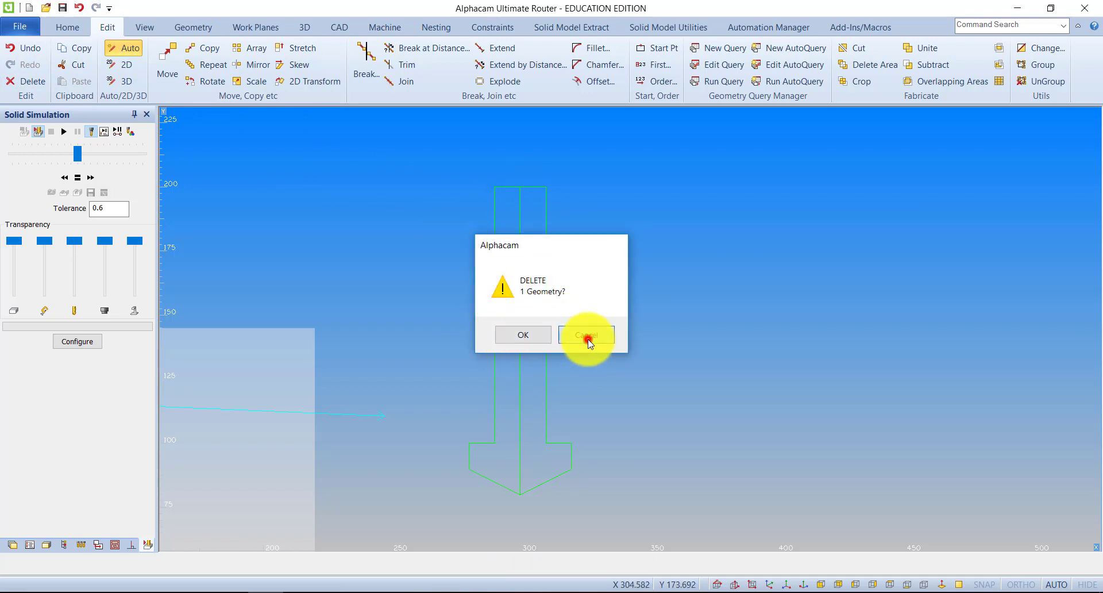
click(586, 344)
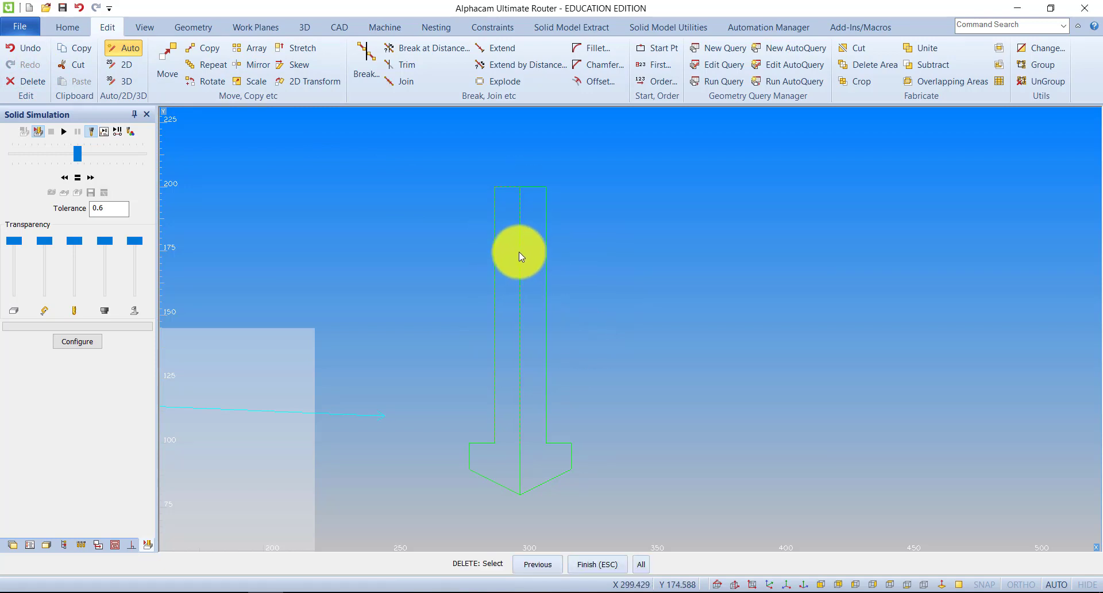
click(519, 252)
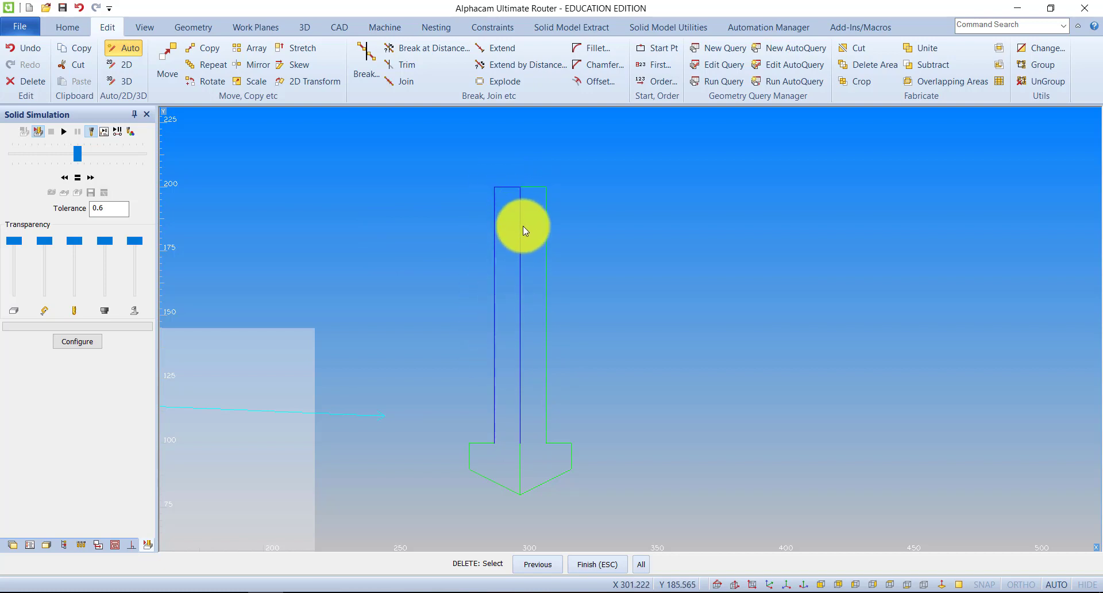
Explode the left and right shank outlines of the tool profile into separate line segments
click(493, 85)
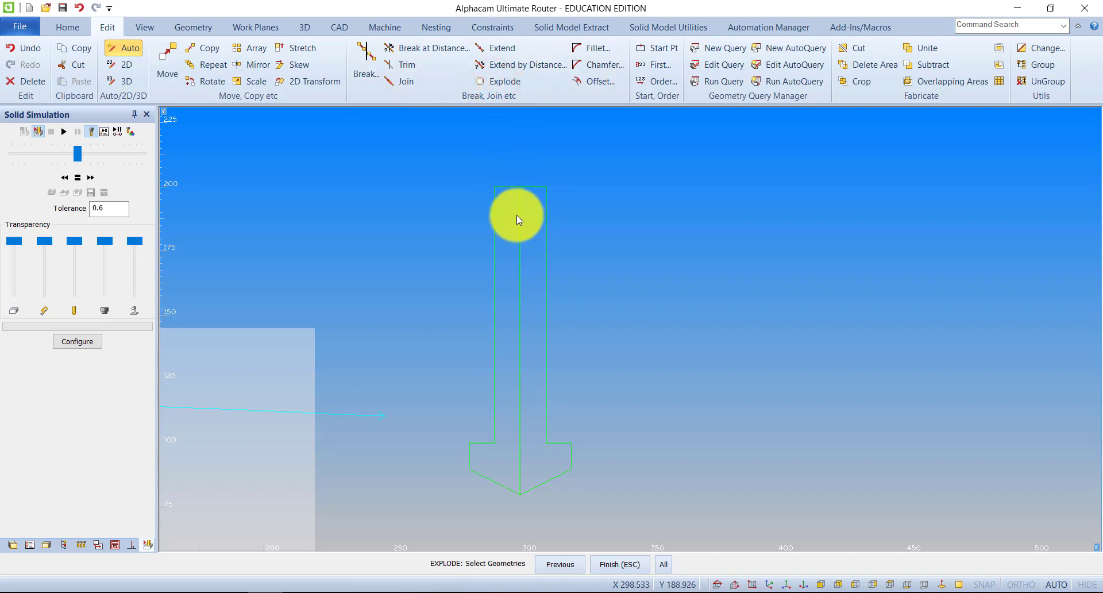
click(501, 187)
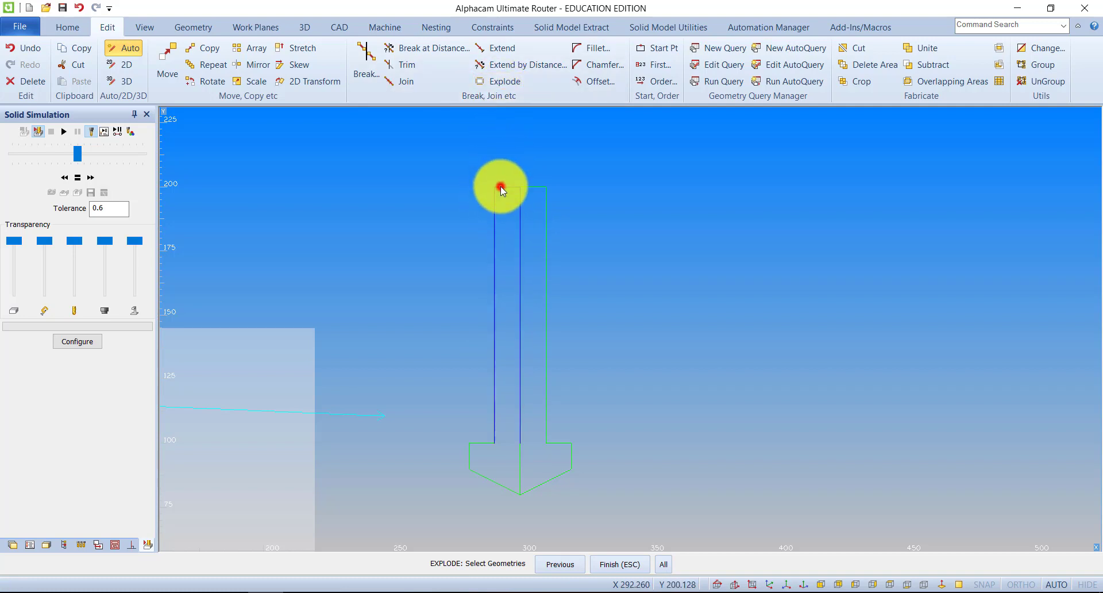
click(610, 558)
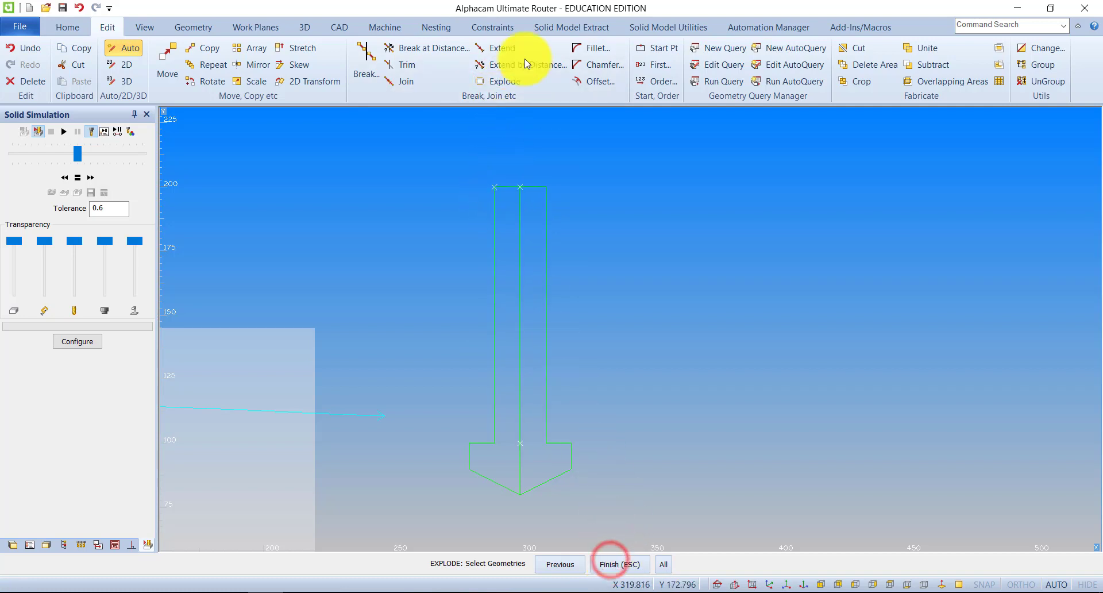
click(498, 82)
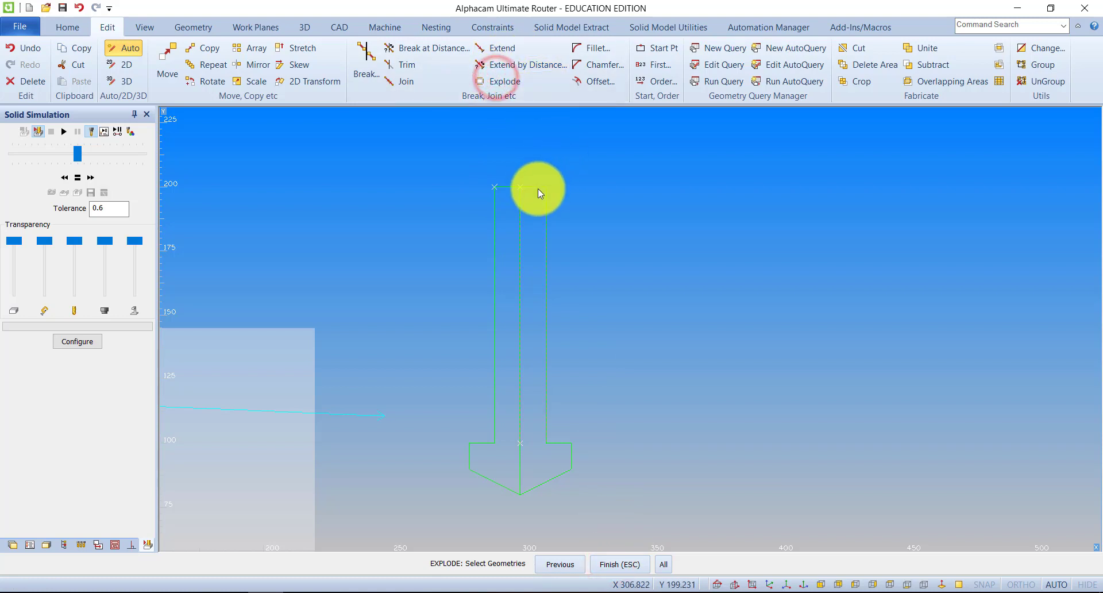
click(539, 188)
click(614, 567)
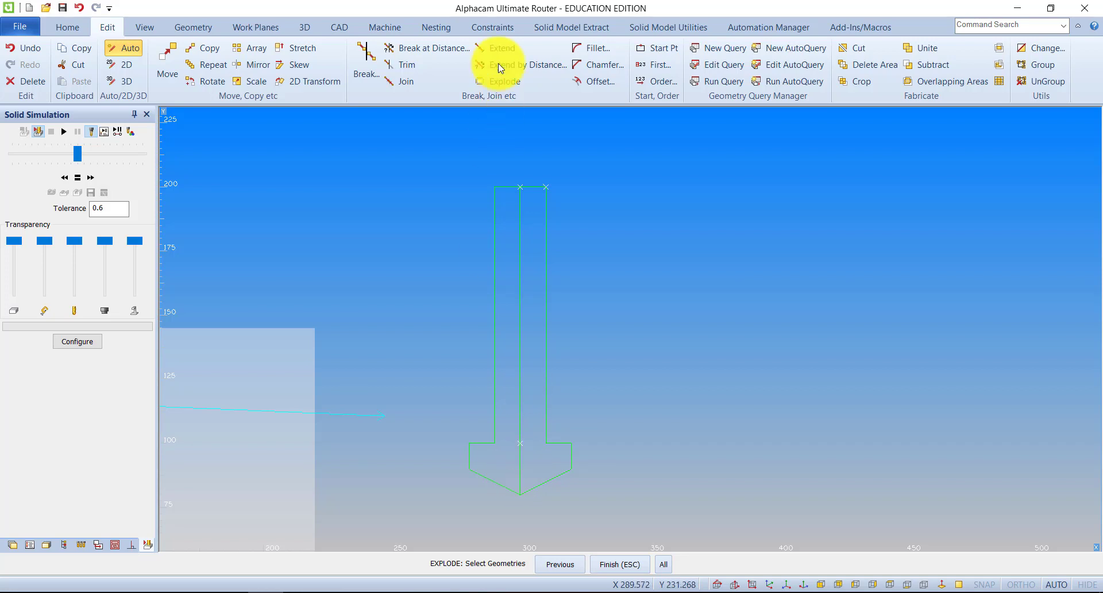
Explode the left and right halves of the pointed tool head into separate line segments
click(504, 81)
click(492, 478)
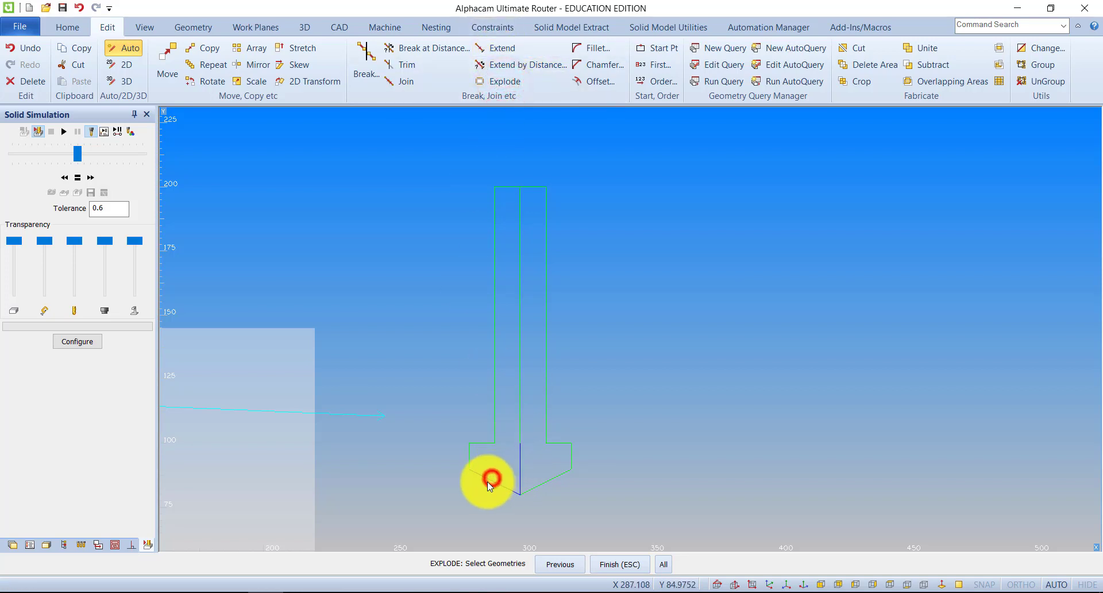
click(606, 565)
click(506, 82)
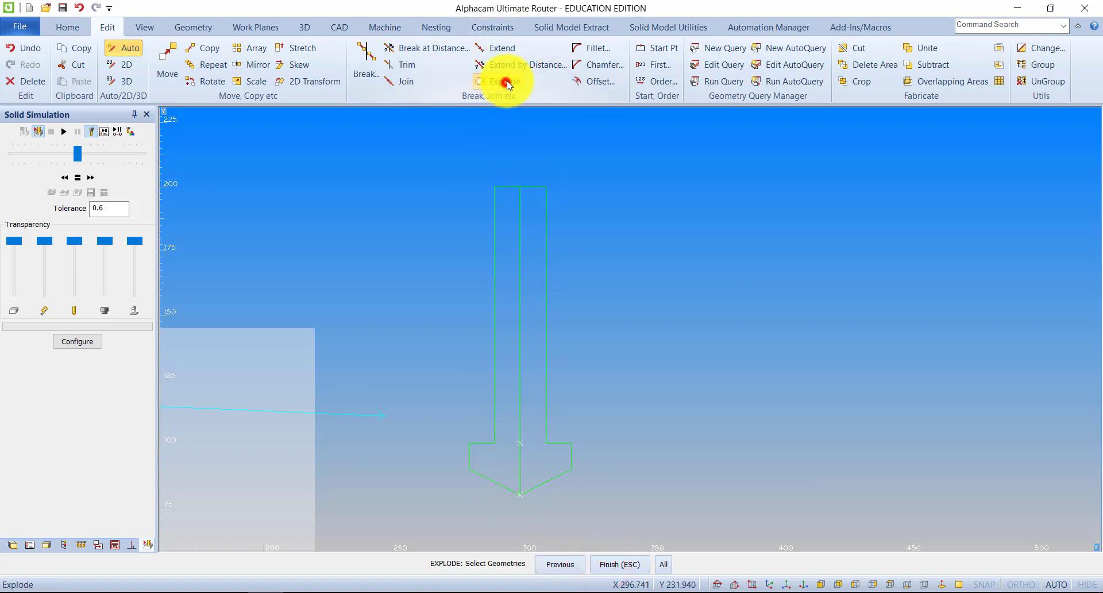
click(547, 484)
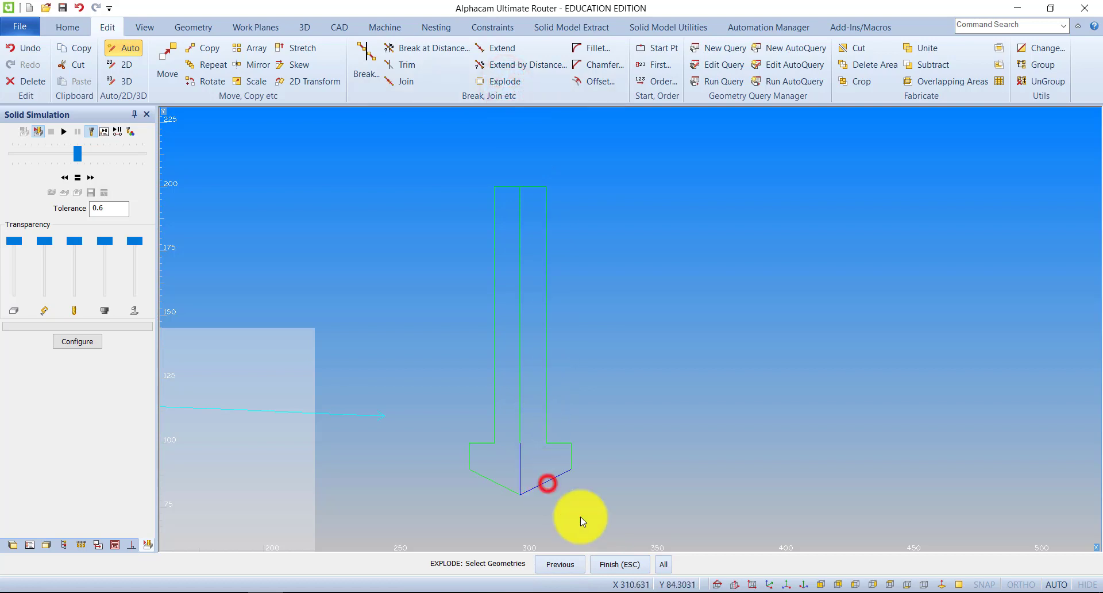
click(618, 565)
Delete one set of vertical centre line segments inside the shank and the tool head
click(32, 81)
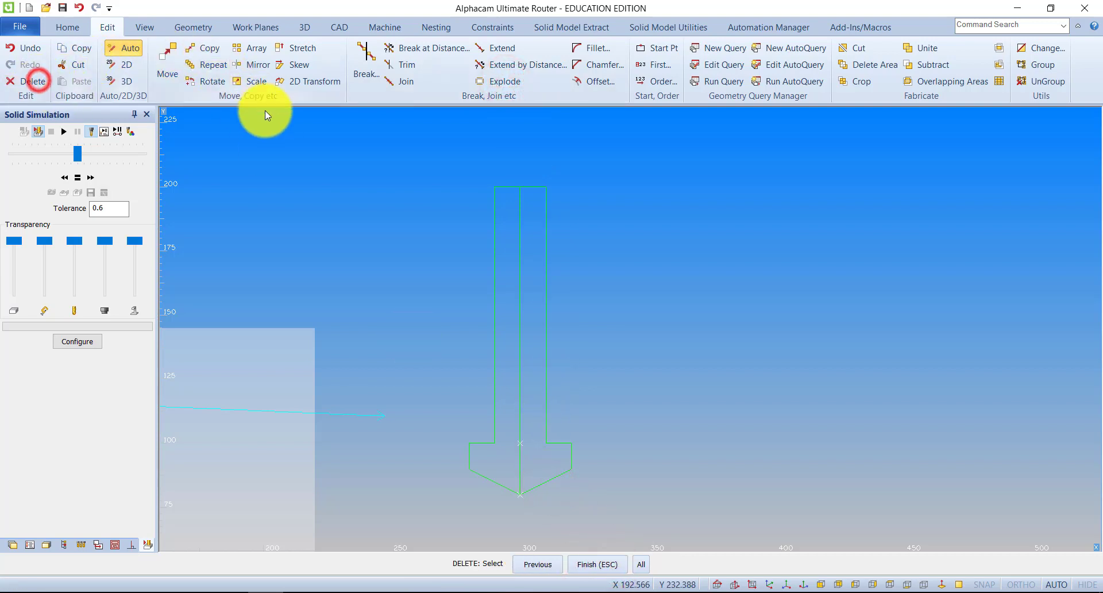
click(521, 312)
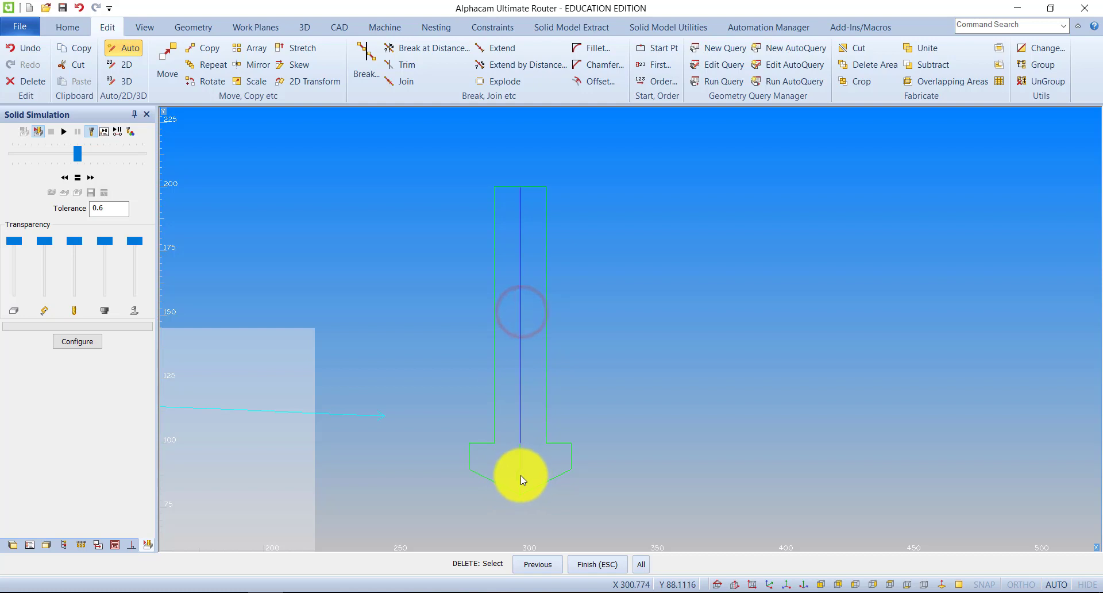
click(520, 474)
click(598, 565)
click(504, 335)
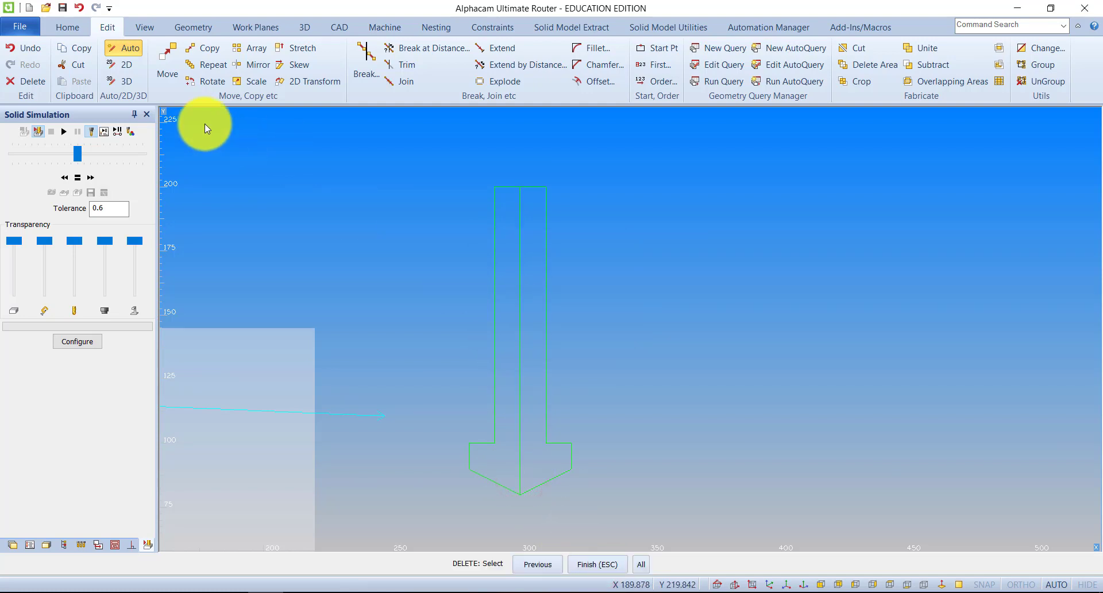
Delete the overlapping duplicate centre line segments in the shank and tool head, leaving only the outer profile
click(33, 81)
click(520, 298)
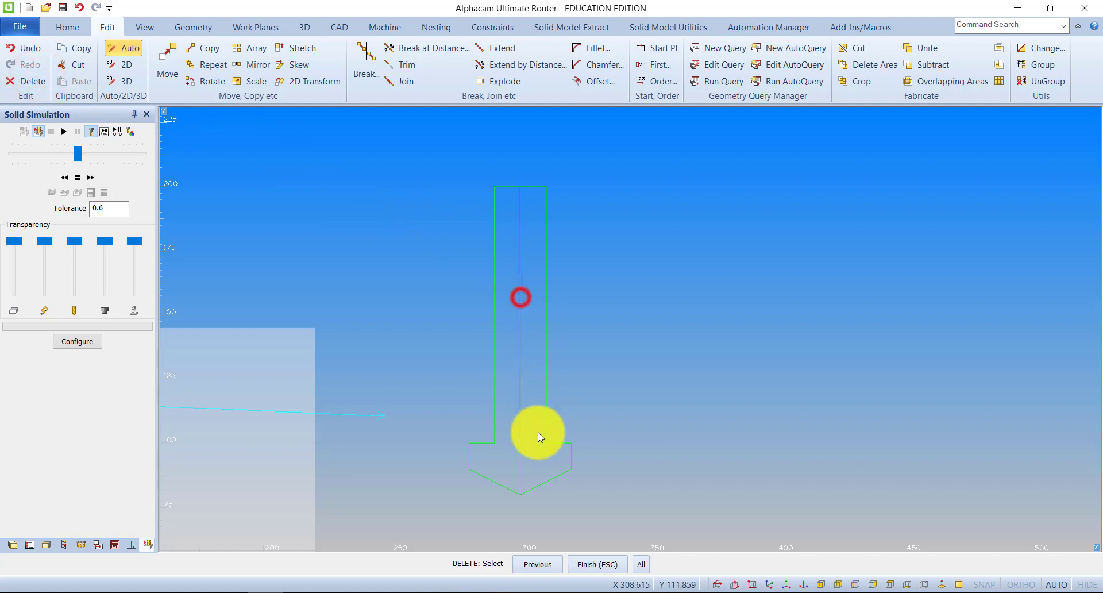
click(522, 460)
click(586, 560)
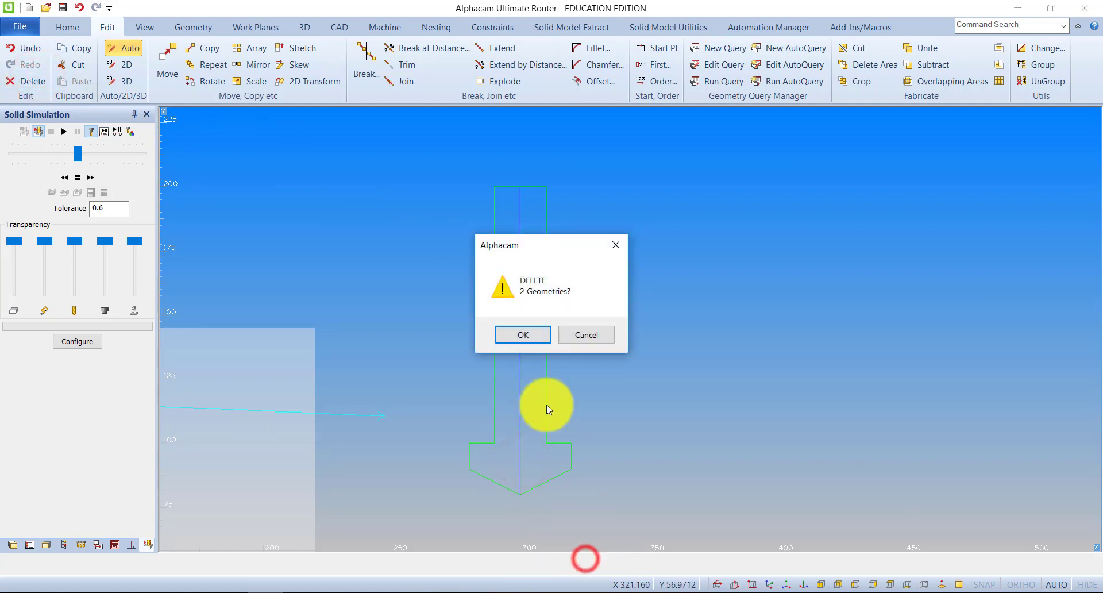
click(523, 336)
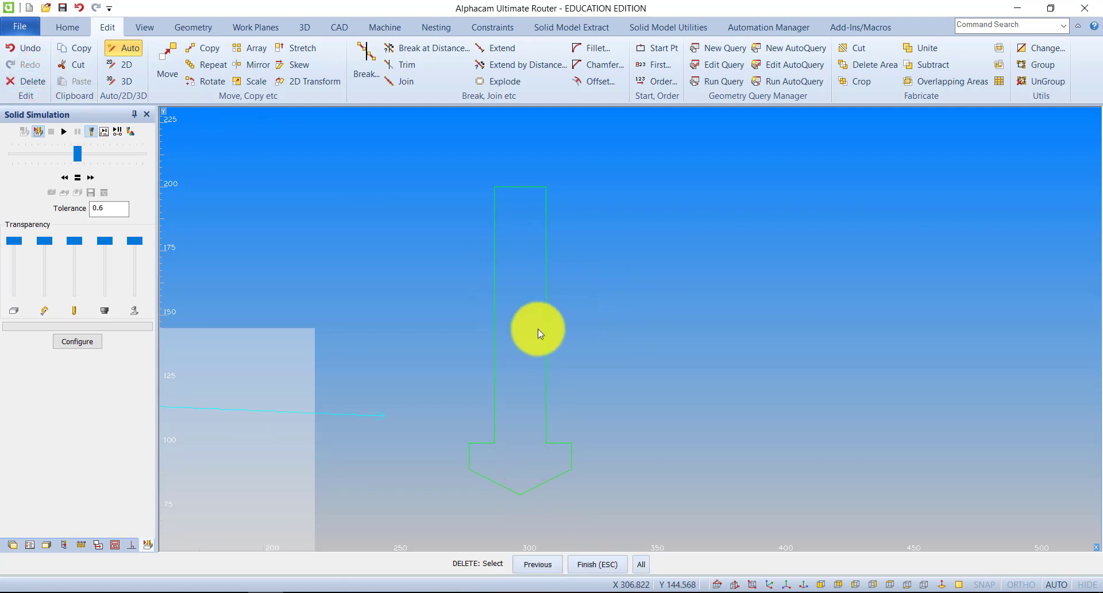
Try to join everything in the drawing, using both geometries and tool paths
middle_drag(542, 309, 554, 280)
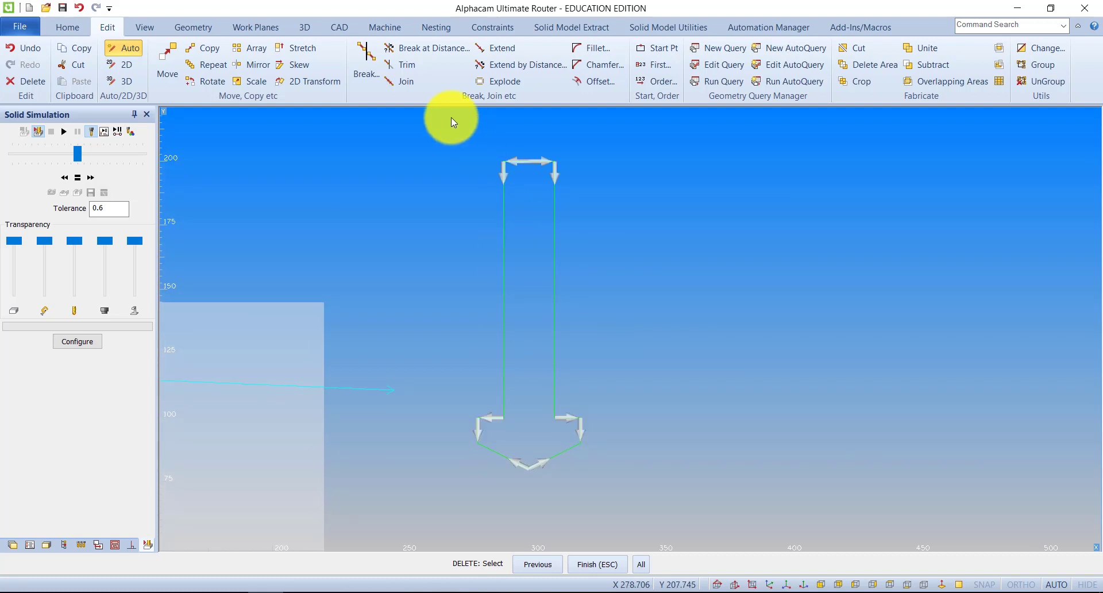
click(402, 80)
click(674, 565)
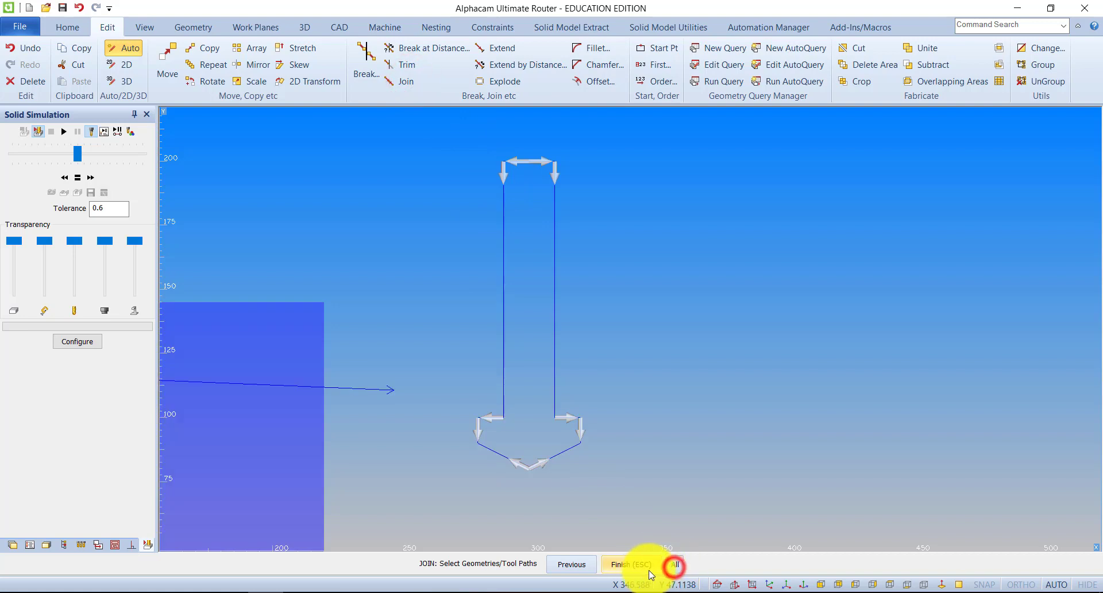
click(635, 568)
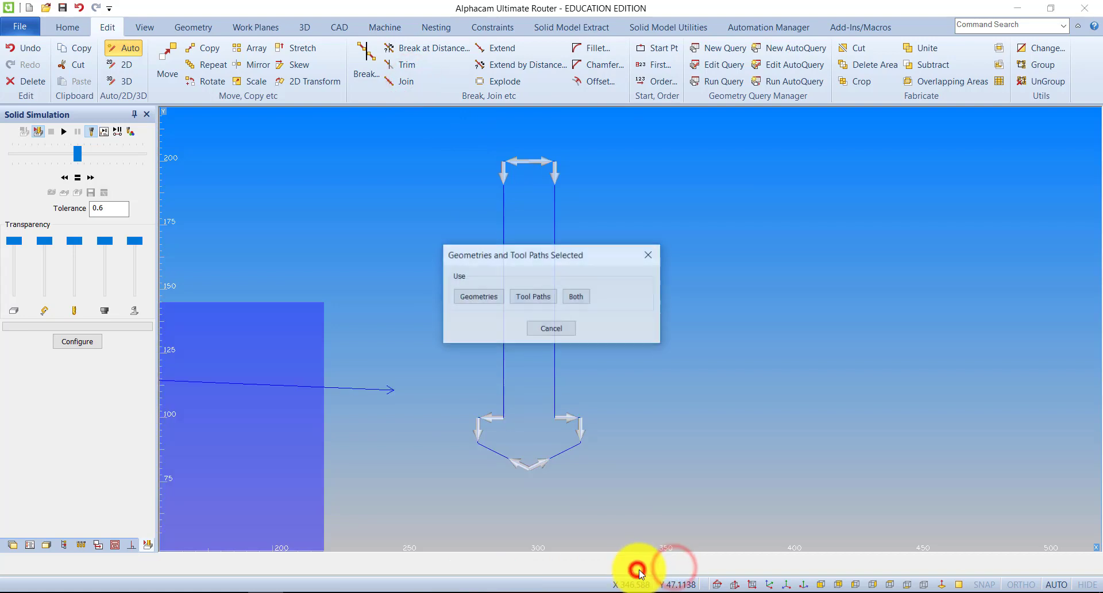
click(574, 297)
click(585, 330)
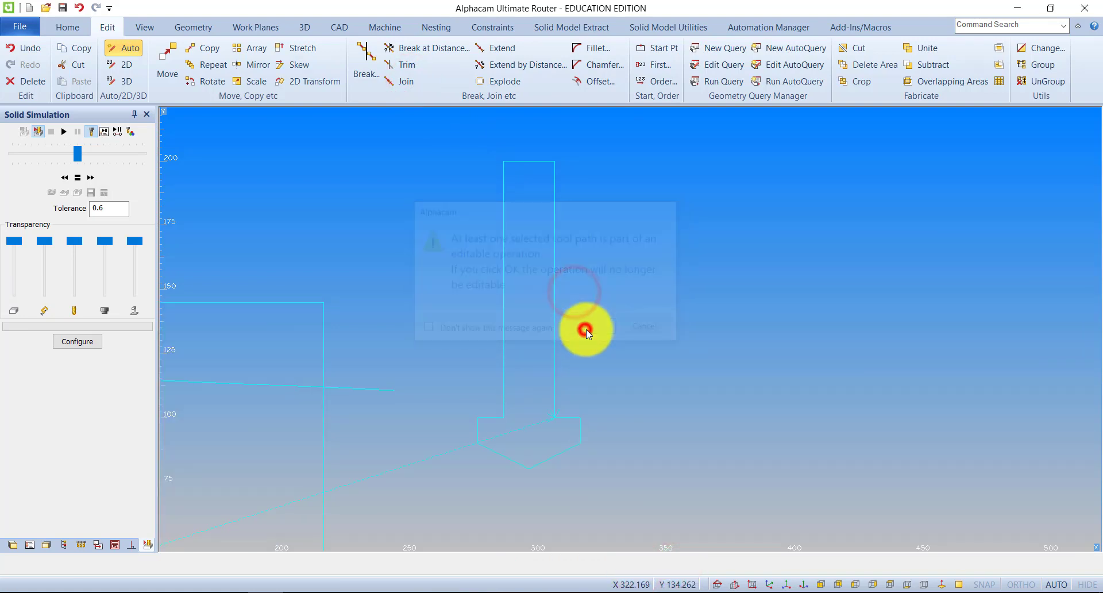
scroll(485, 368, down, 8)
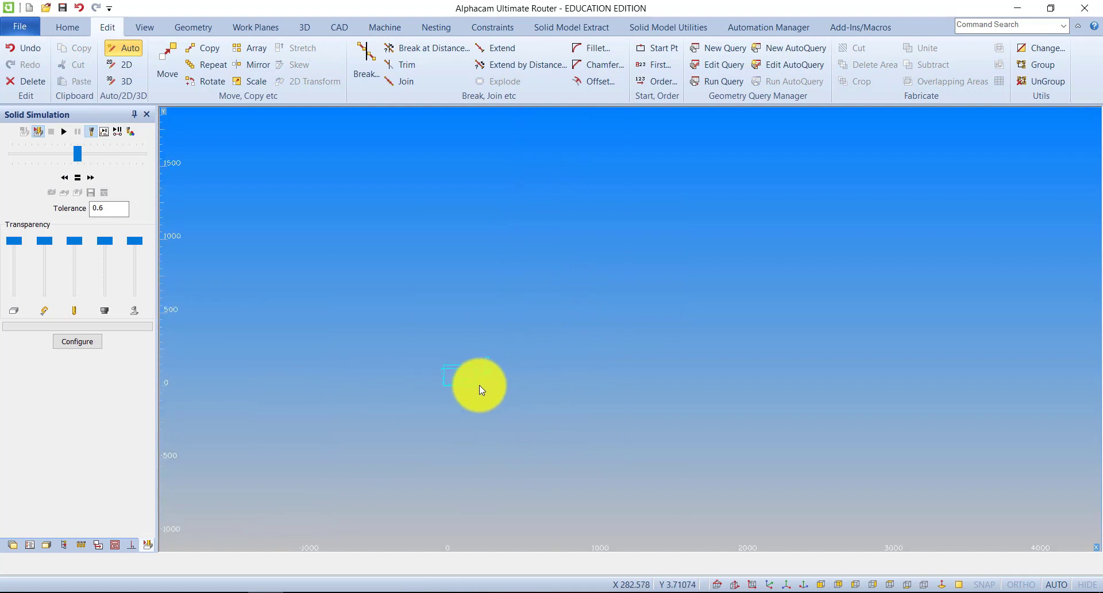
scroll(479, 385, up, 8)
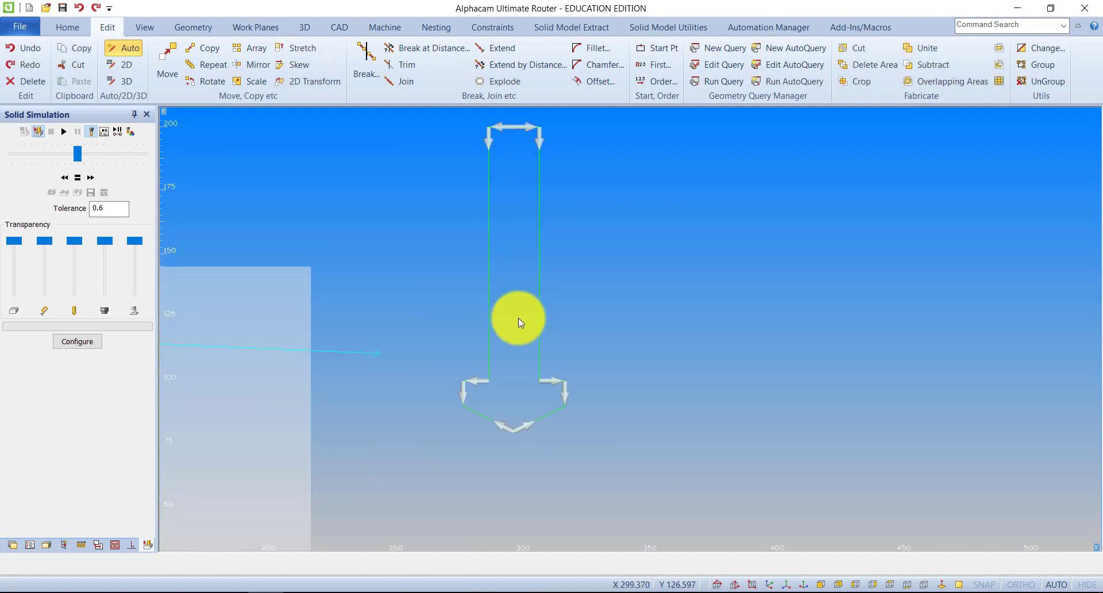
Join the tool outline segments into one contour by selecting everything and using geometries only
click(400, 79)
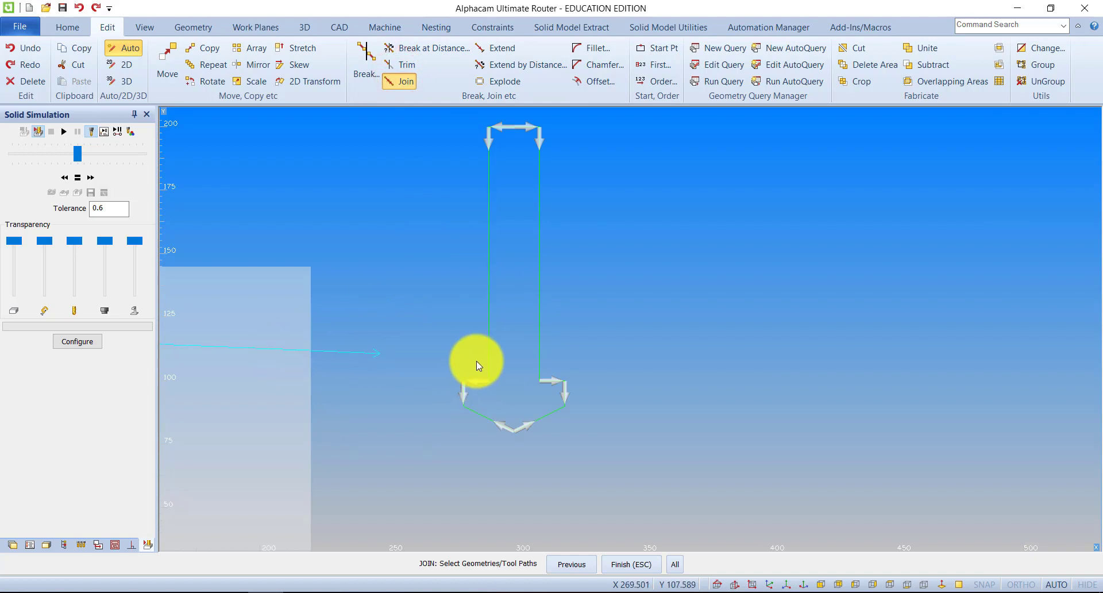
click(676, 566)
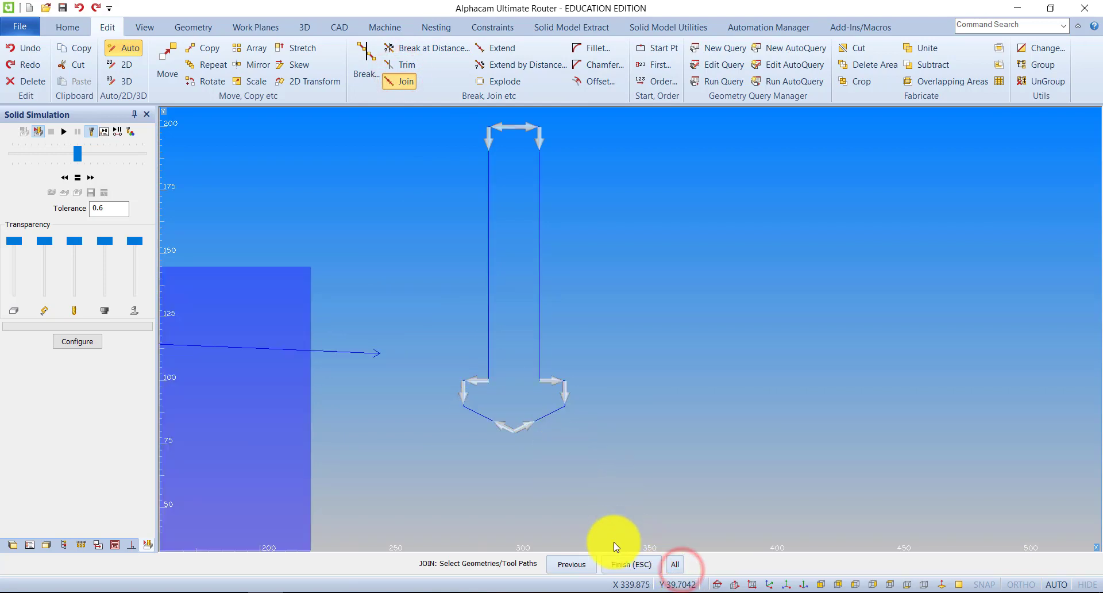
click(621, 561)
click(479, 297)
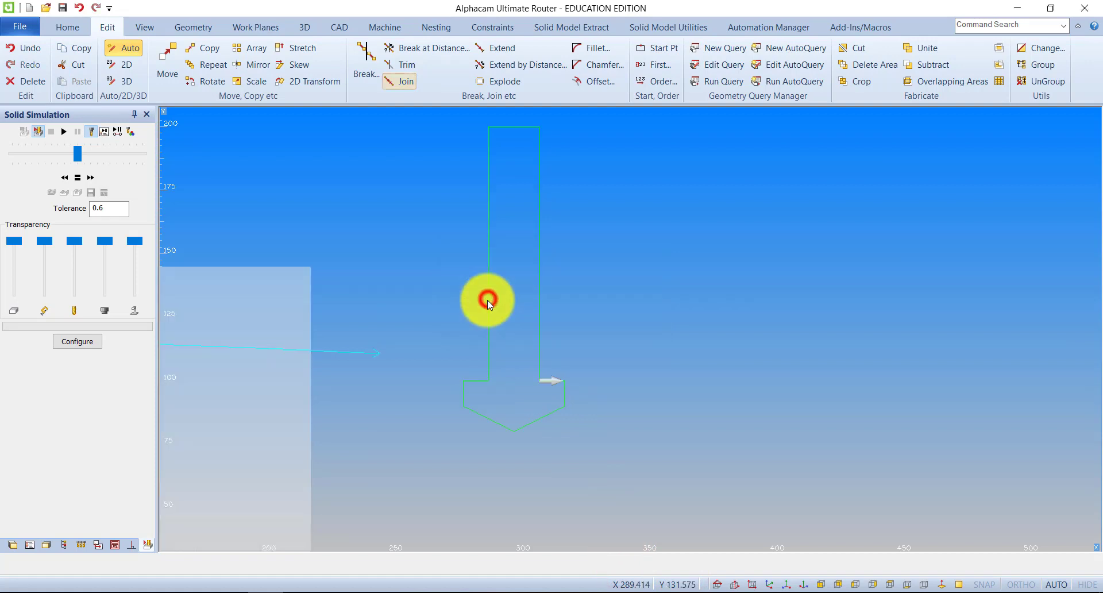
scroll(532, 302, down, 3)
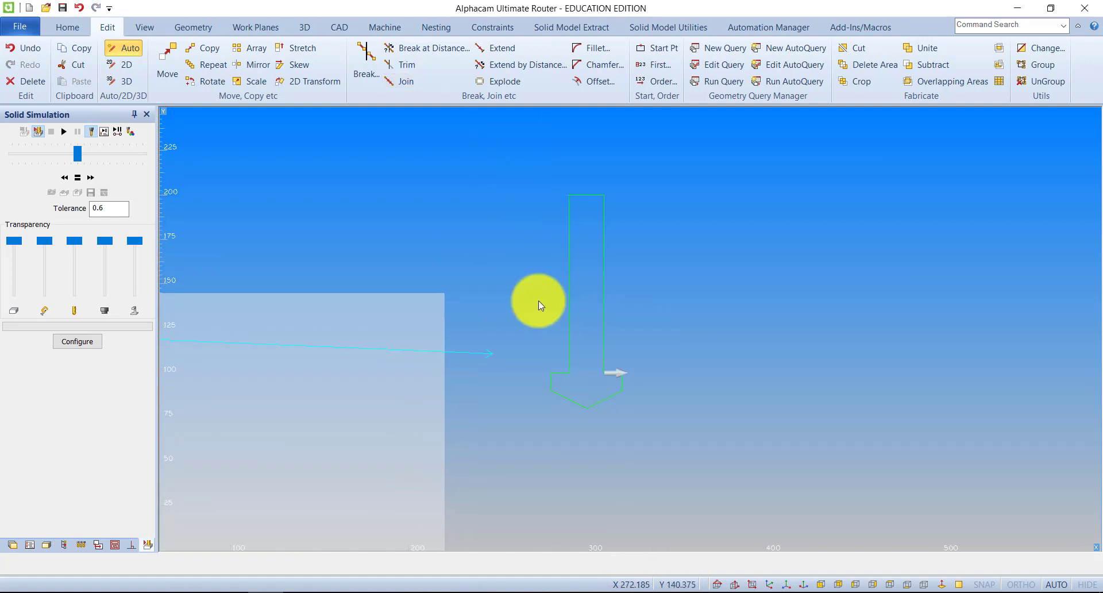
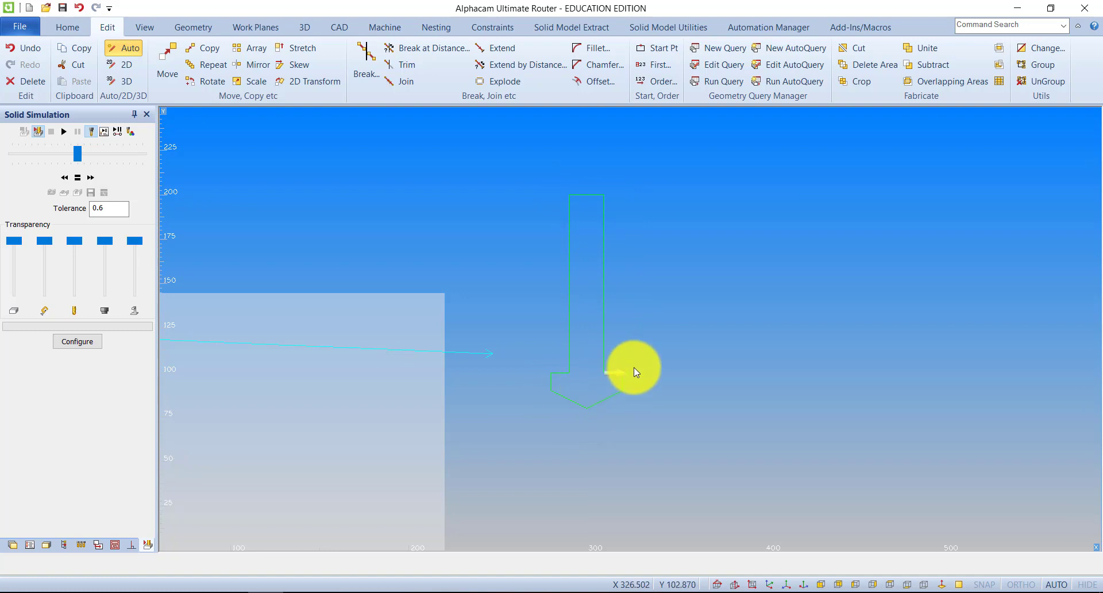
Draw a sloping line across the workpiece below the existing tool path, starting at about X -36, Y 88
scroll(581, 346, down, 3)
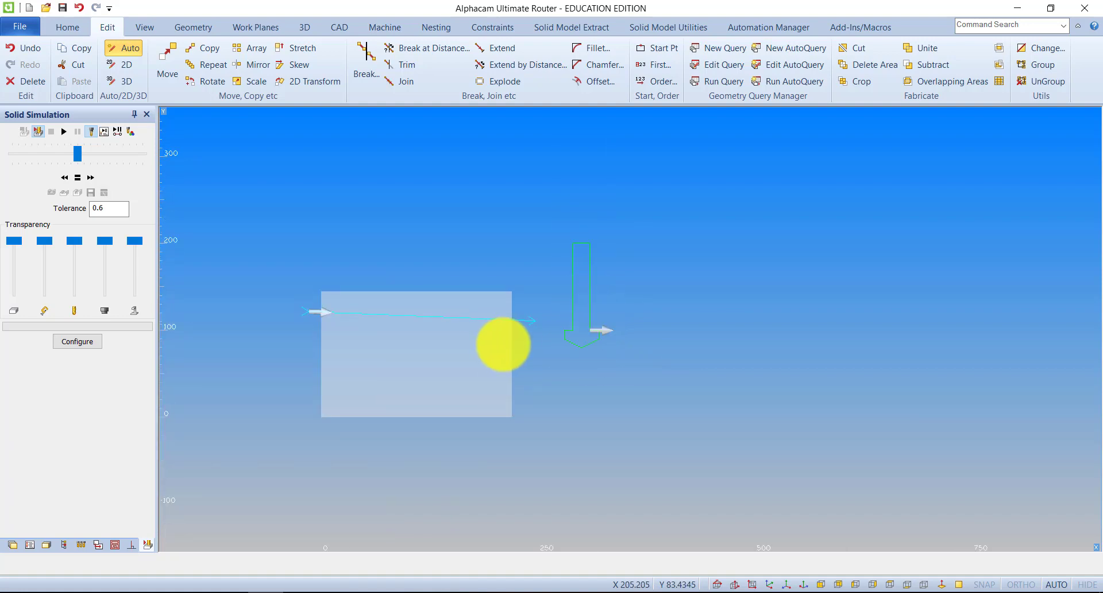
click(193, 27)
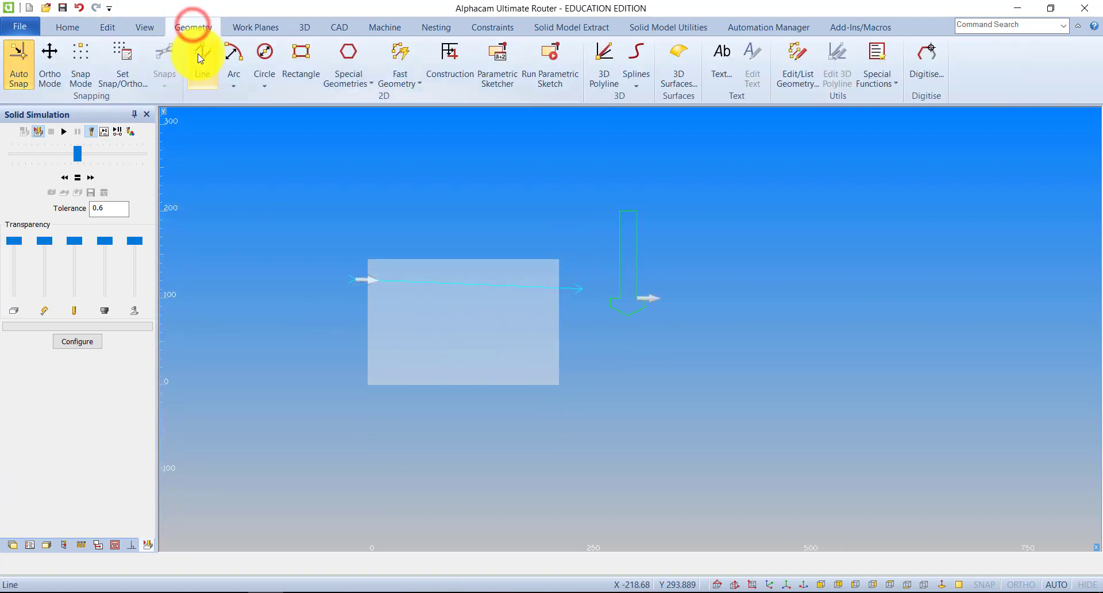
click(201, 57)
click(337, 309)
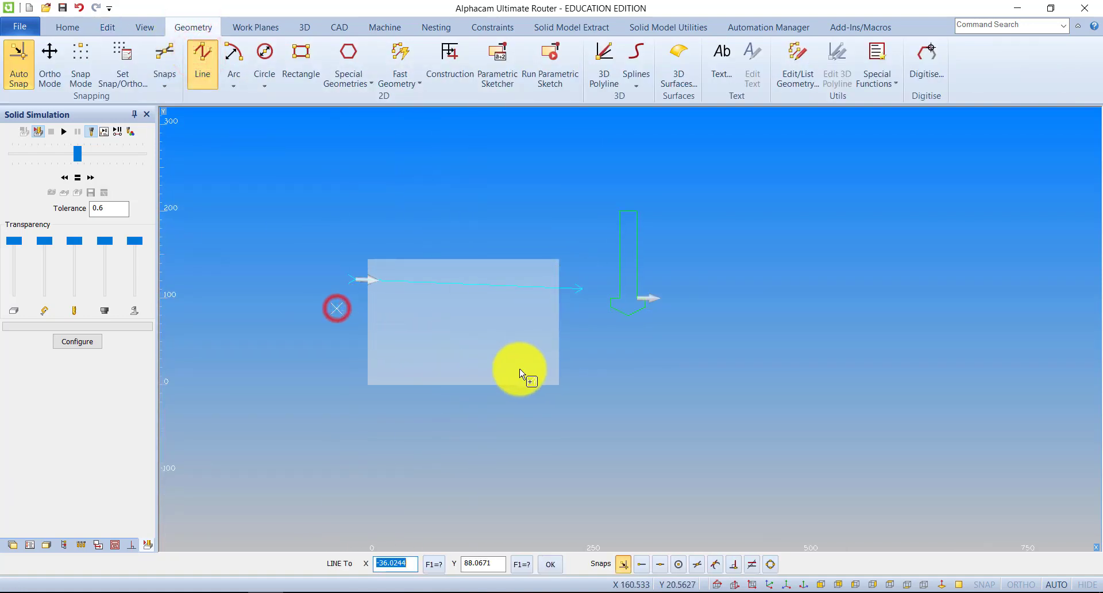
click(584, 368)
key(Escape)
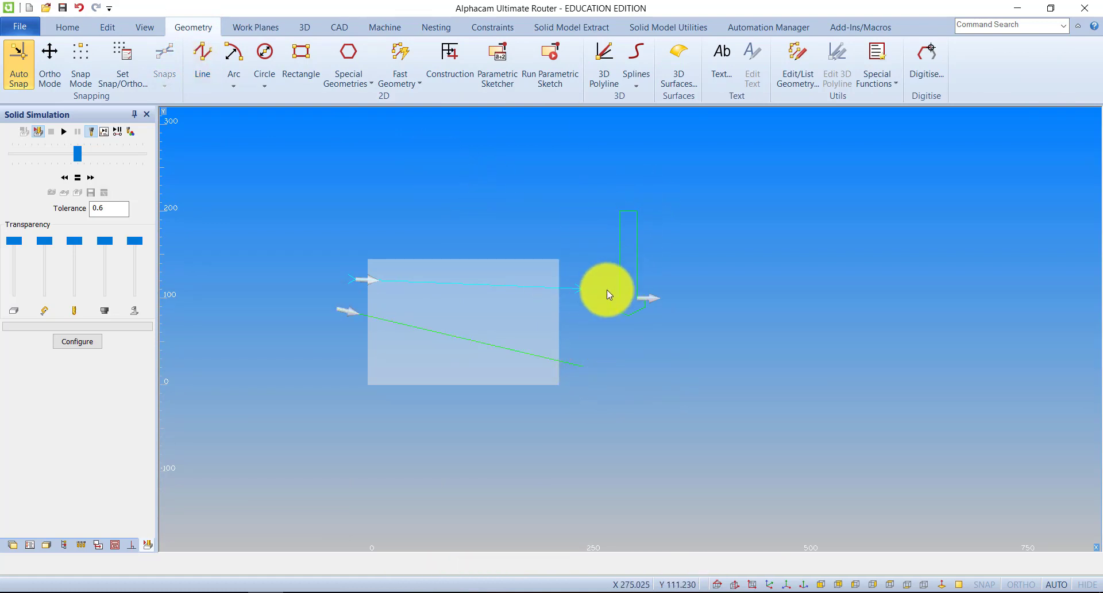
Define a user-defined tool using the joined tool outline as its cross-section
click(386, 27)
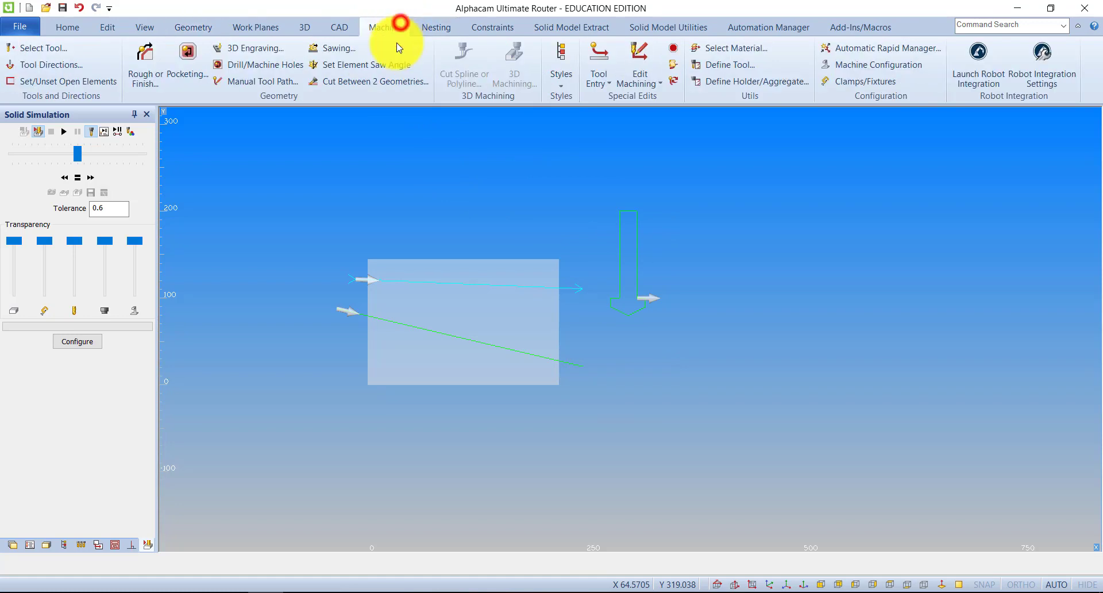
click(737, 65)
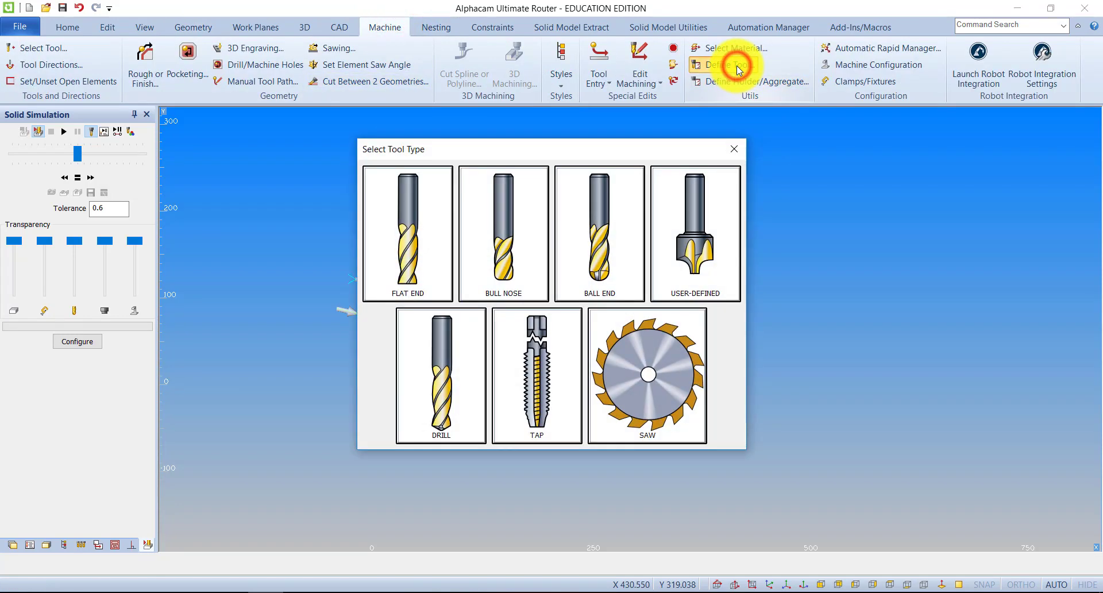
click(694, 236)
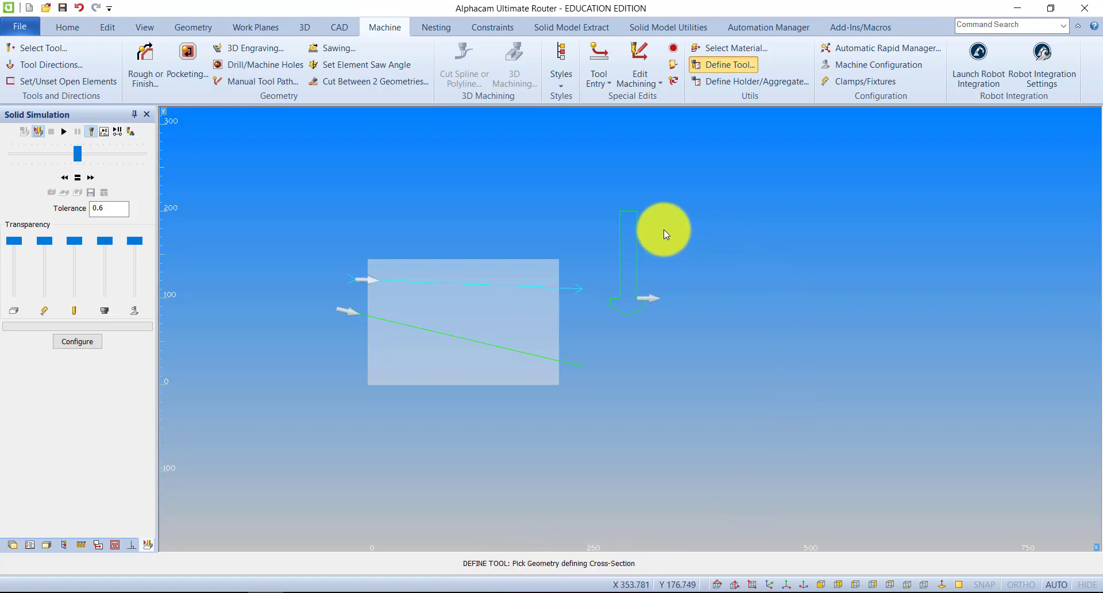
click(639, 227)
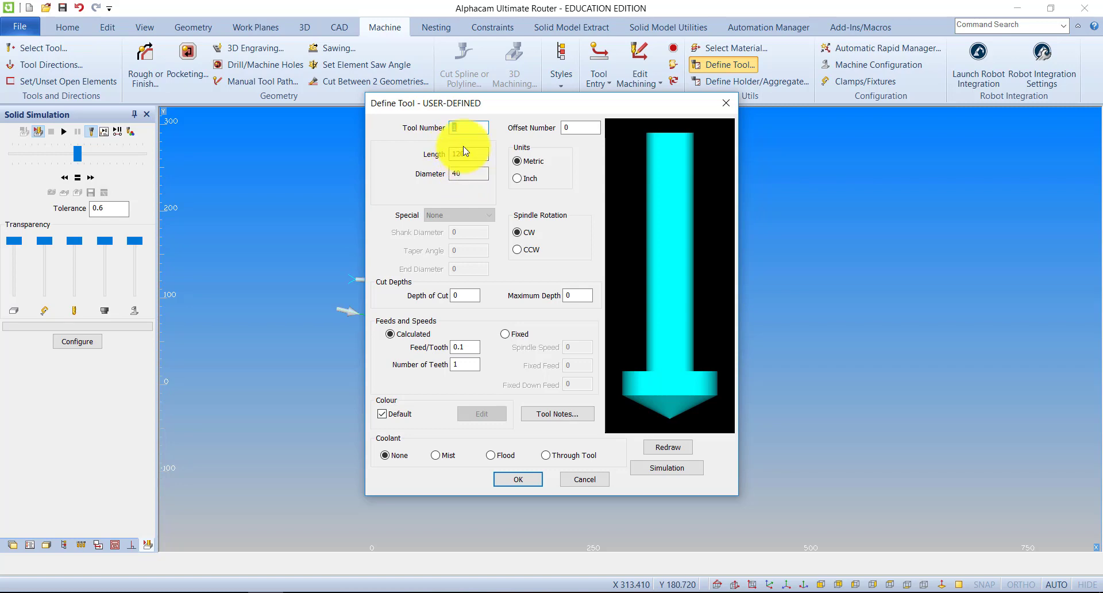
drag(480, 103, 548, 139)
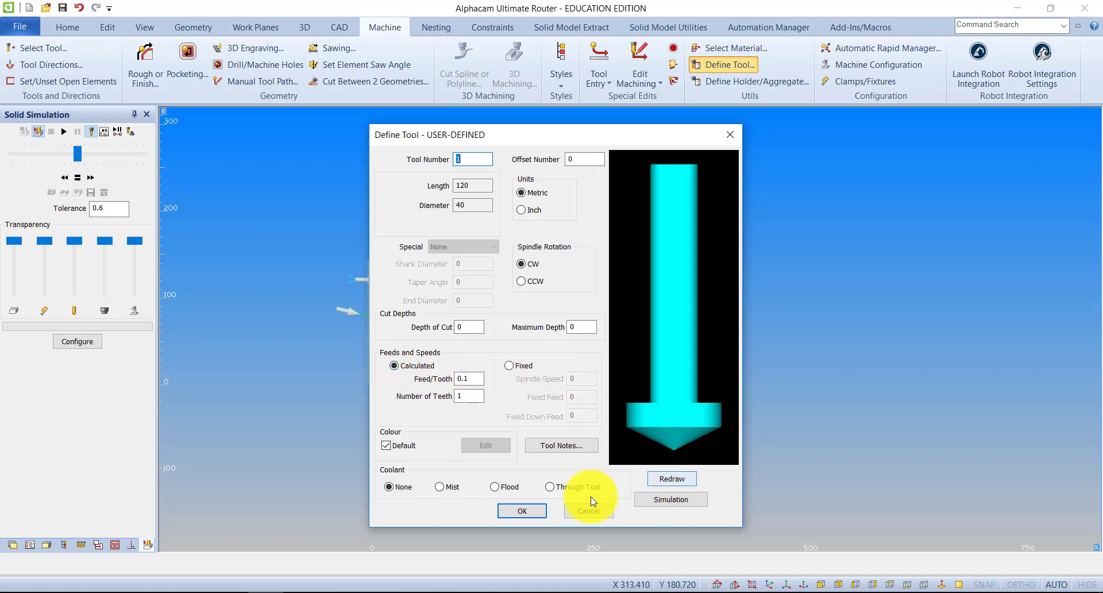
Accept the tool definition and save the tool as Des Test 2
click(525, 510)
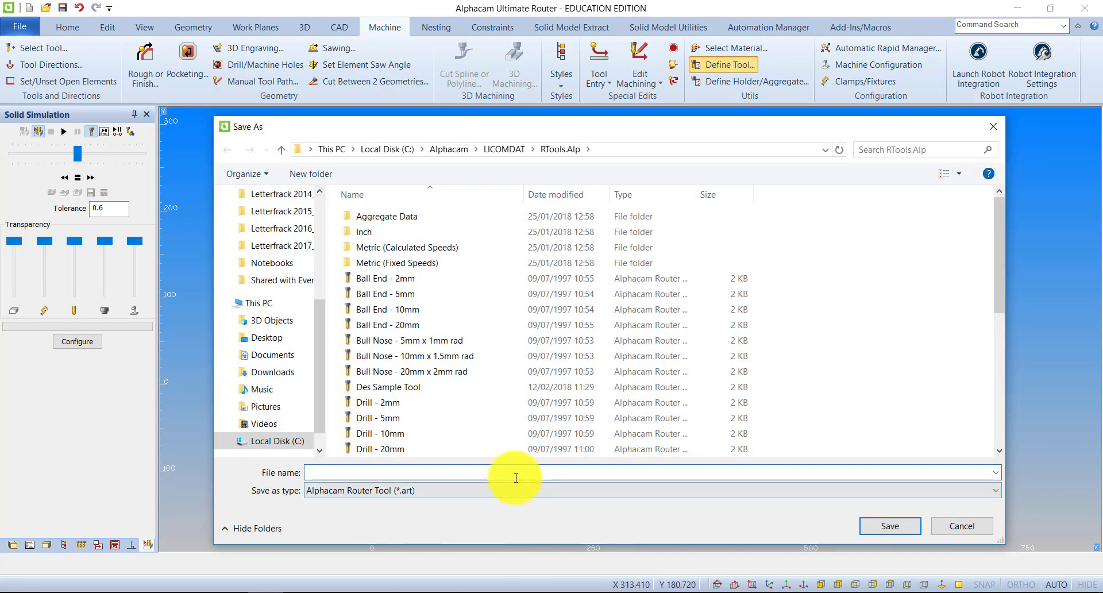
text(Des Test 2)
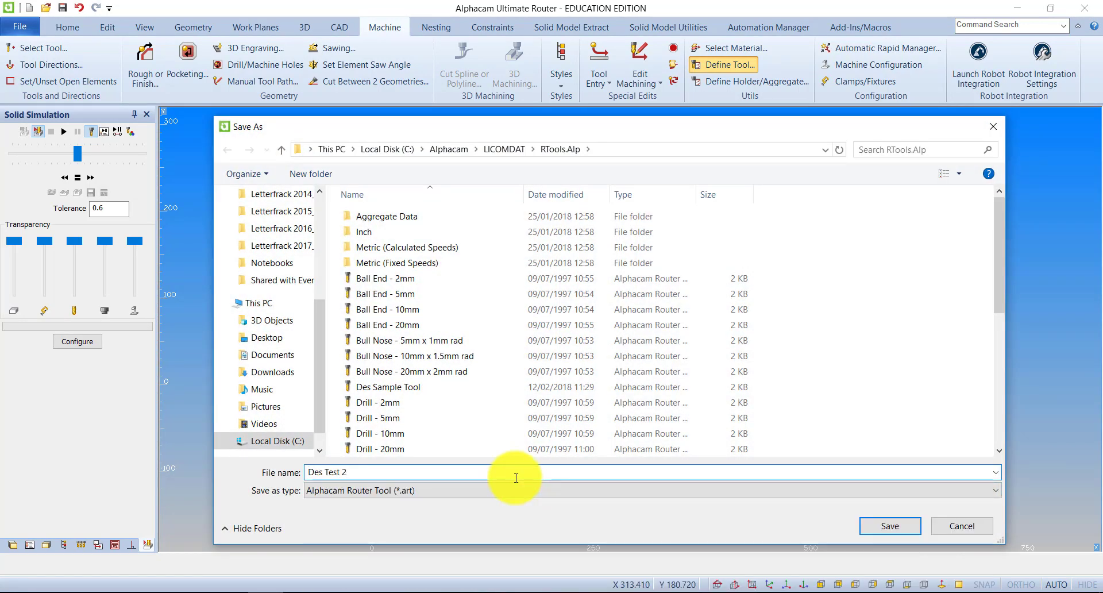
click(864, 526)
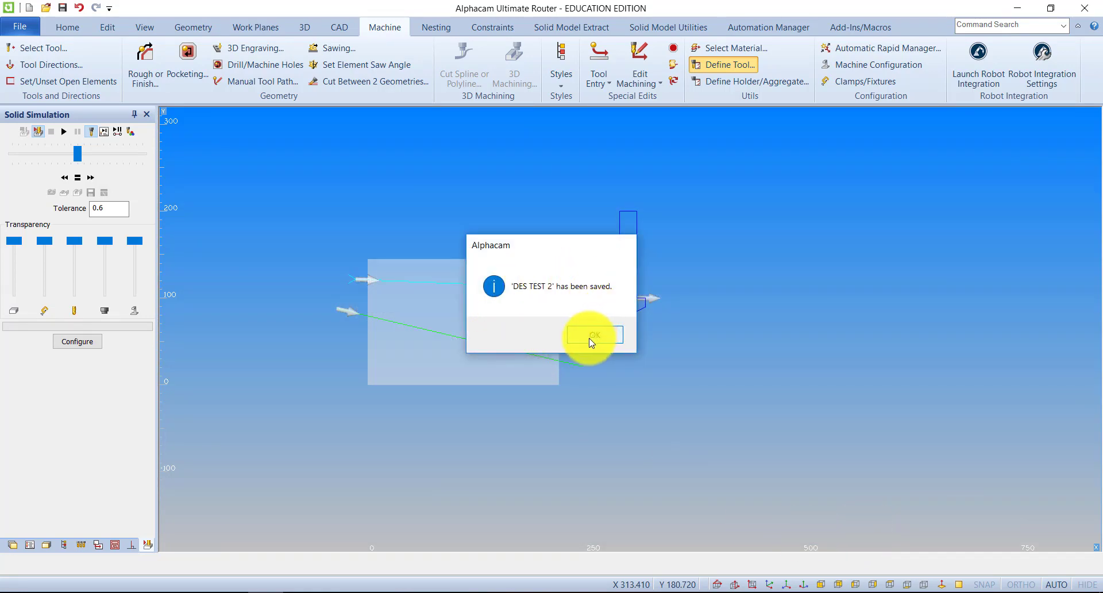
click(592, 335)
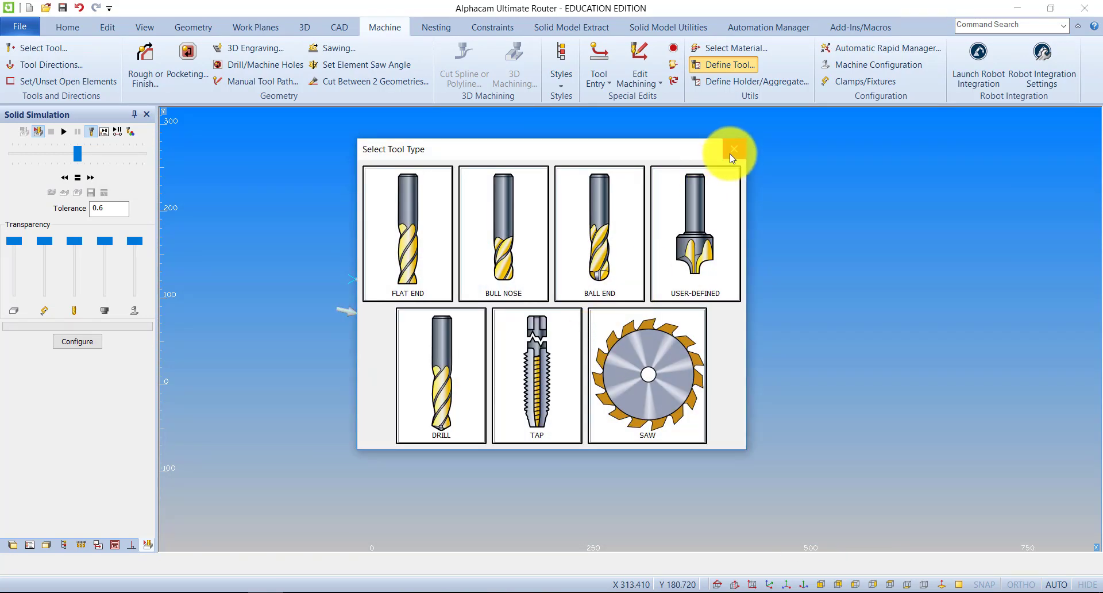
Examine where tool files are stored in the RTools.Alp folder via a bull nose definition, copy Des Test 2, and leave without saving
click(546, 217)
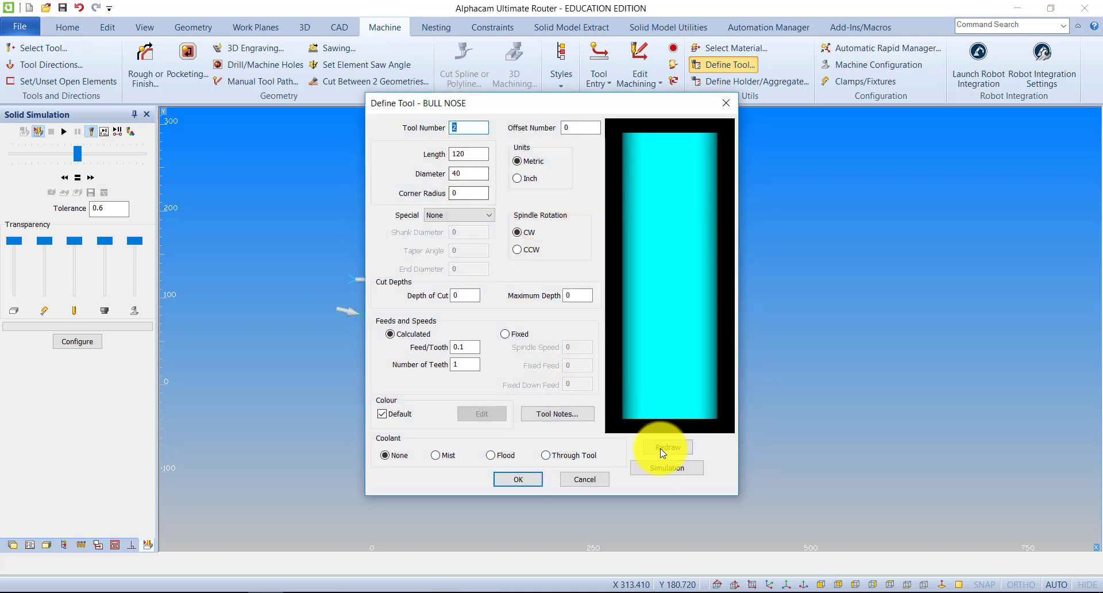
click(520, 479)
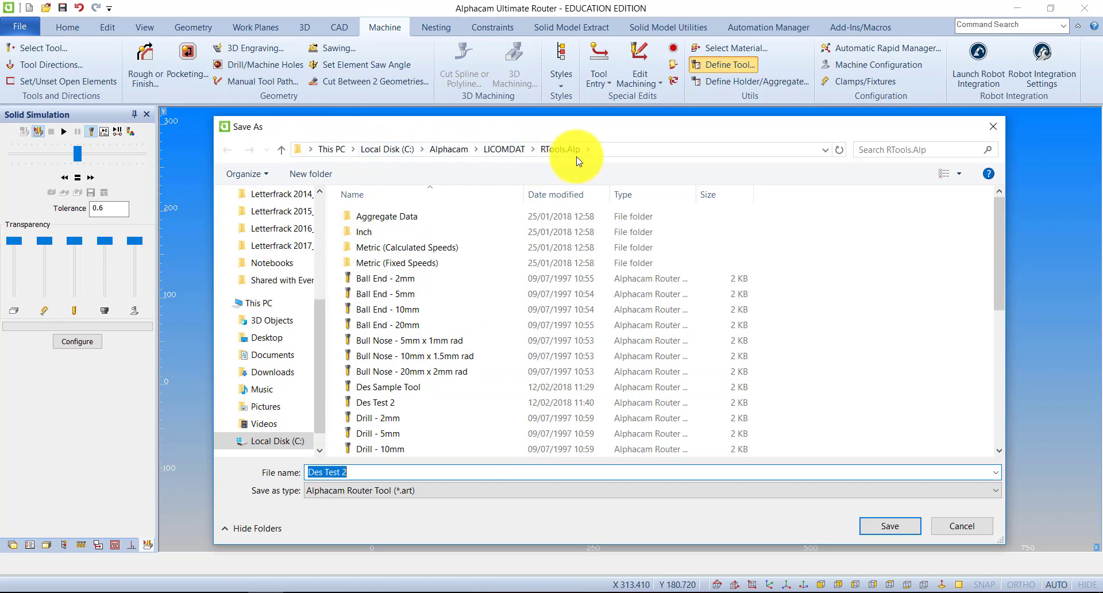
right_click(380, 403)
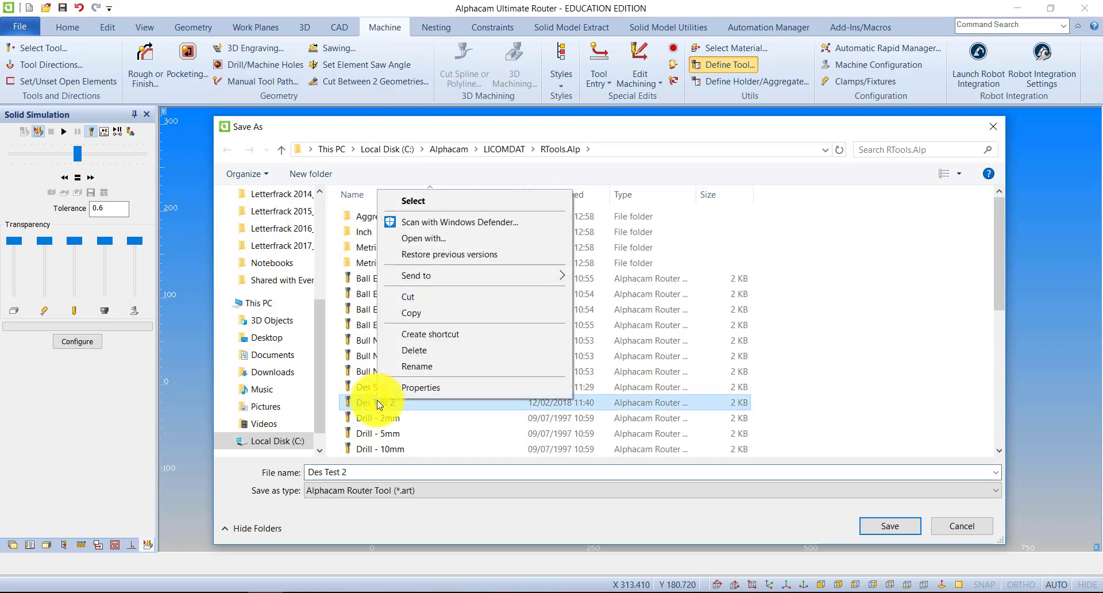
click(428, 315)
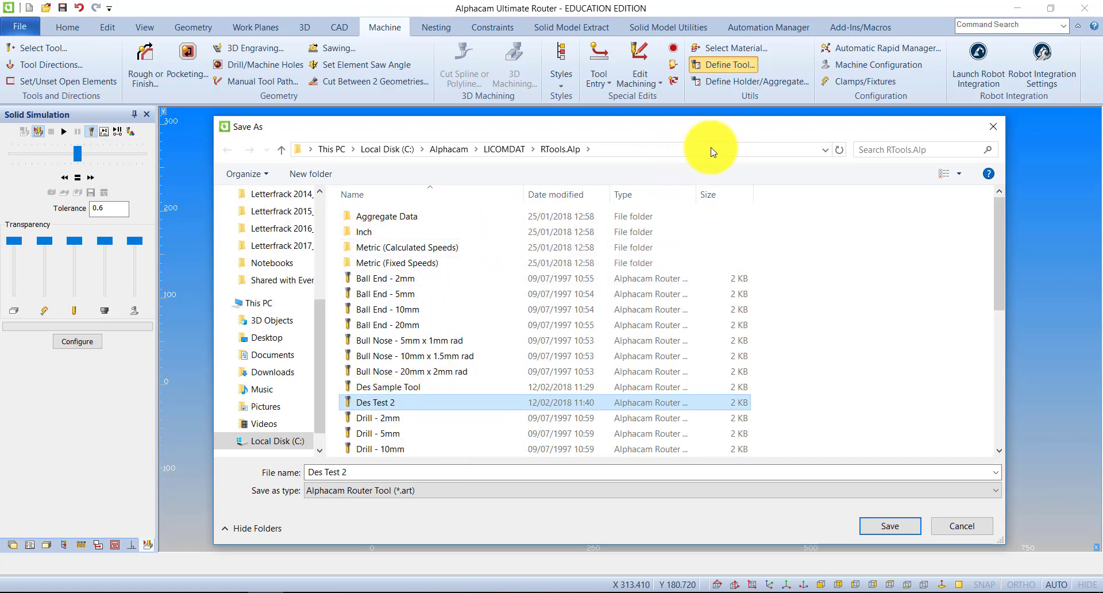
click(825, 149)
click(468, 222)
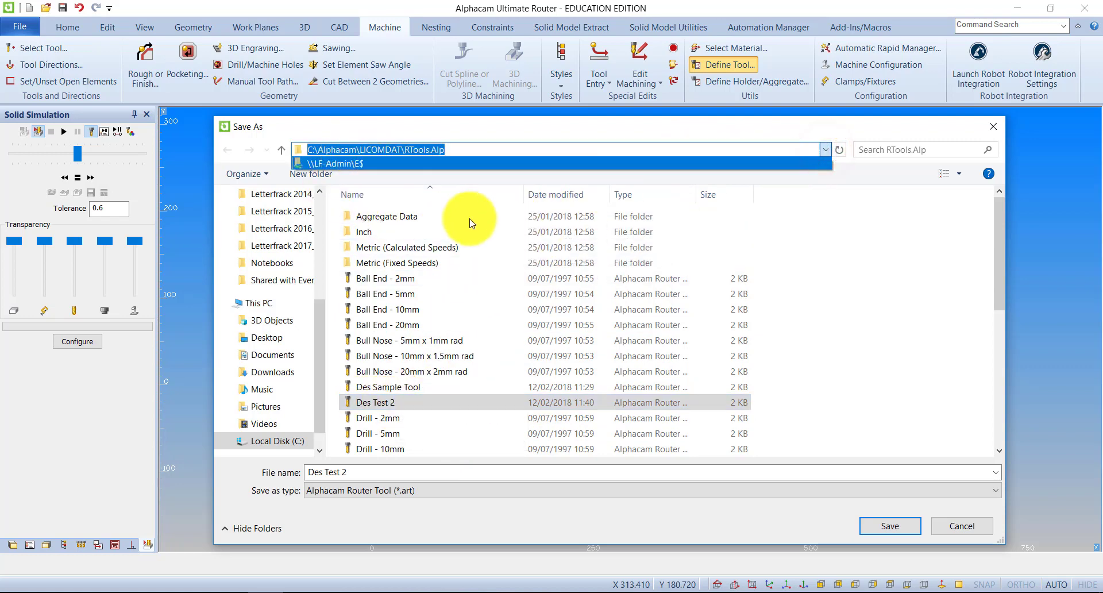
click(452, 236)
click(778, 320)
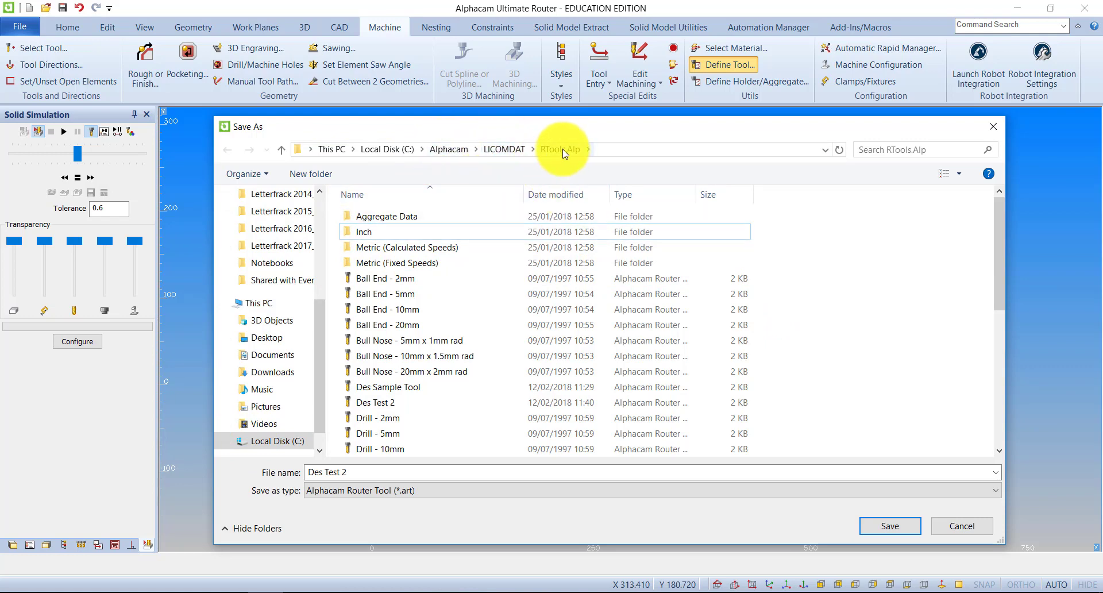
scroll(395, 276, down, 5)
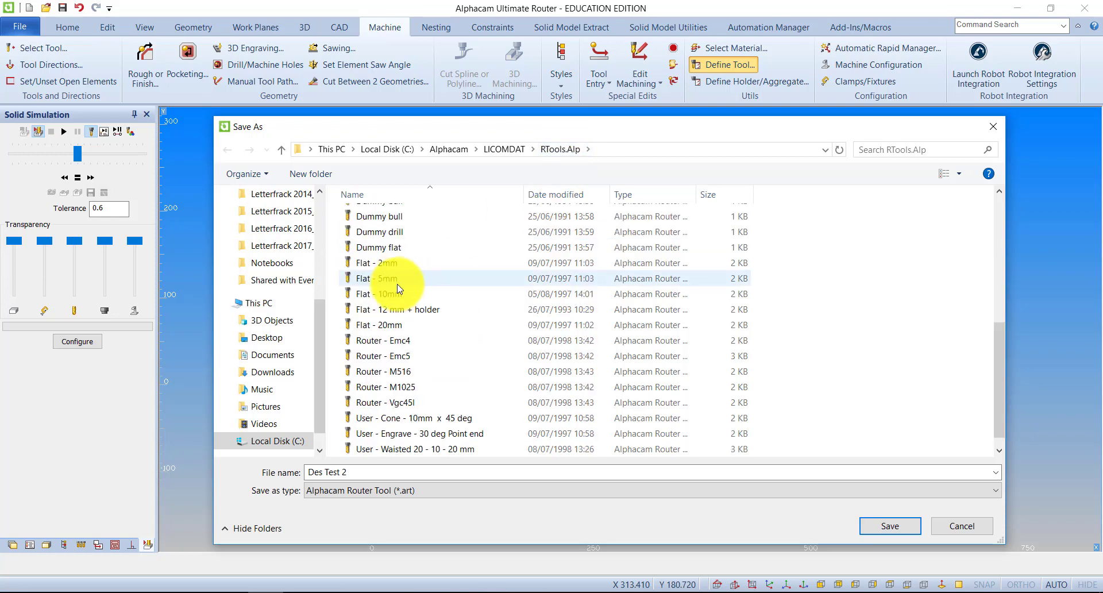
scroll(412, 332, up, 5)
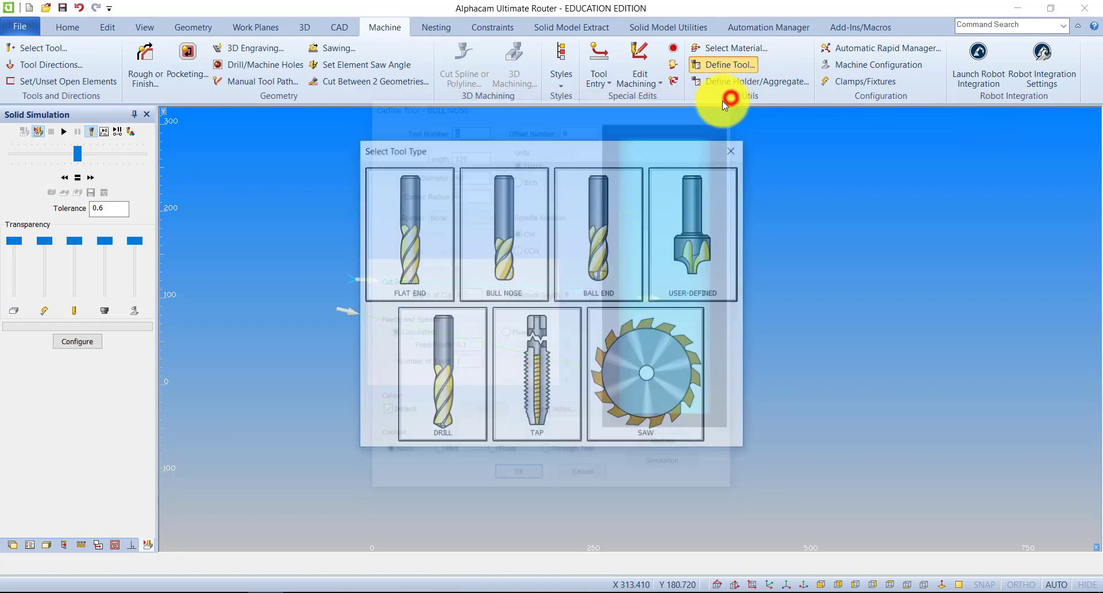
click(731, 150)
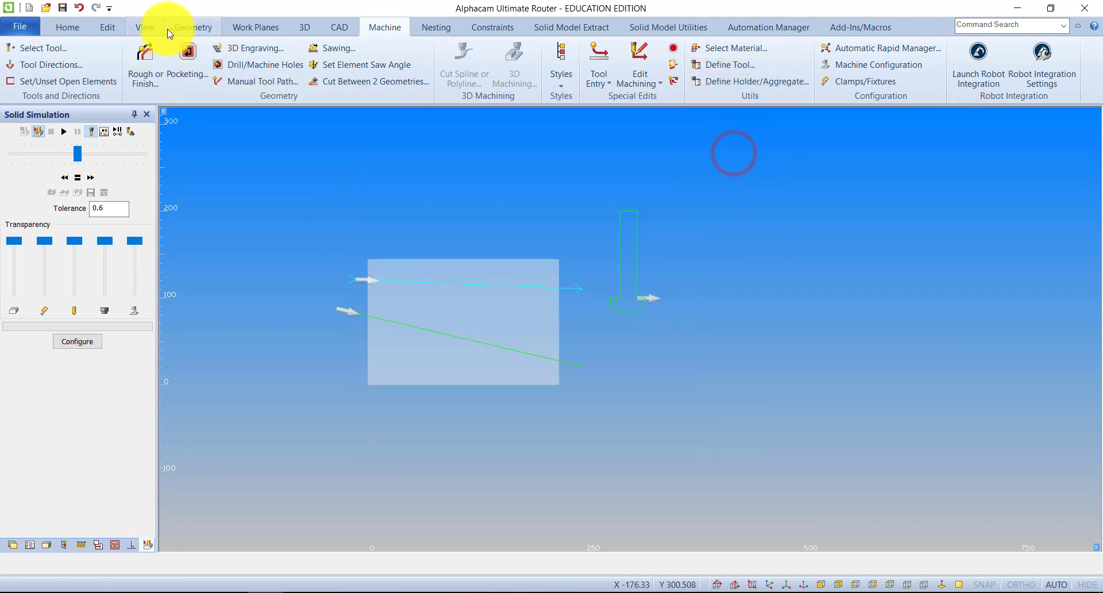
Show the drawing in isometric view and delete the tool outline geometry beside the workpiece
click(146, 28)
click(149, 63)
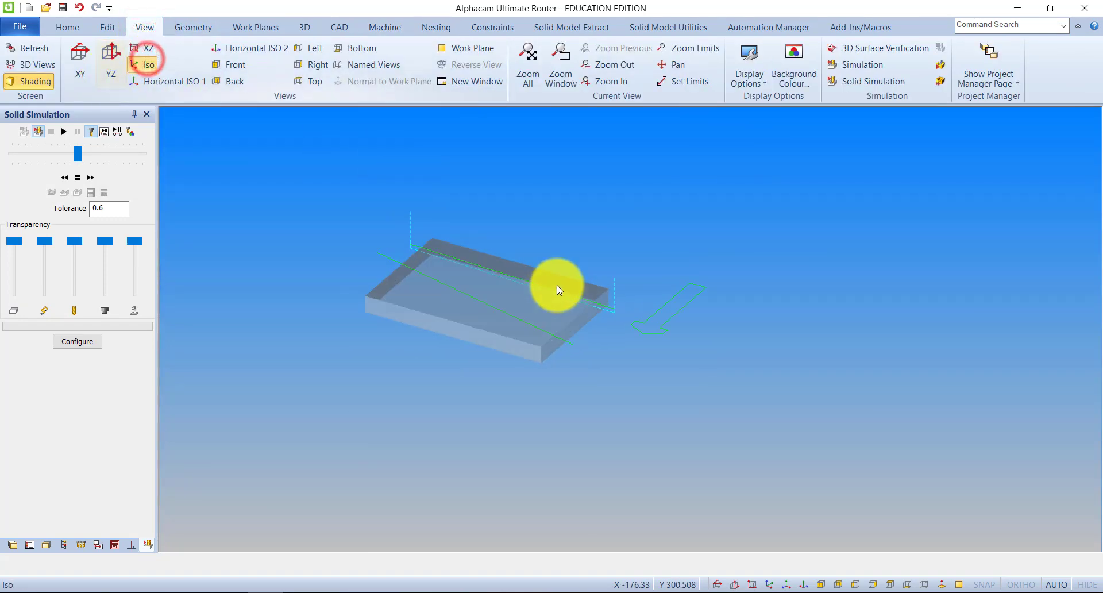
scroll(750, 372, down, 2)
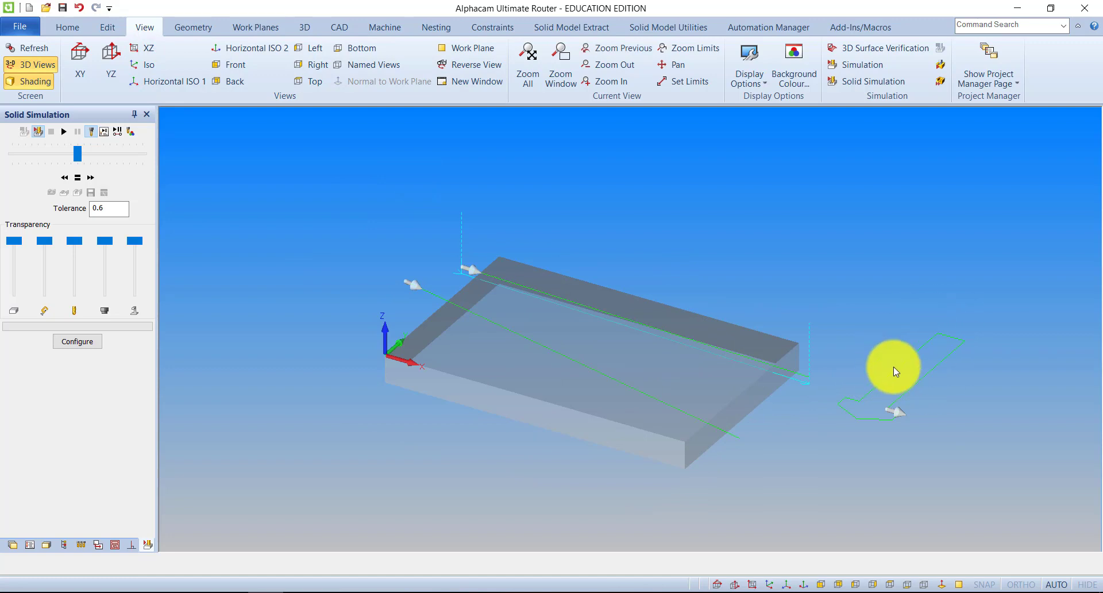
click(108, 27)
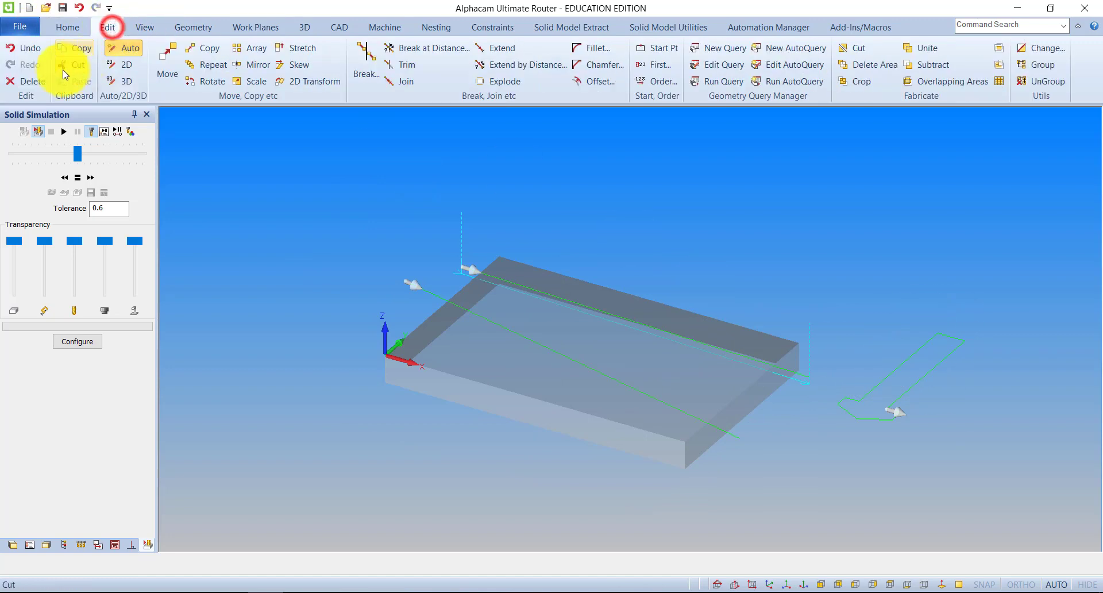
click(36, 80)
click(1018, 492)
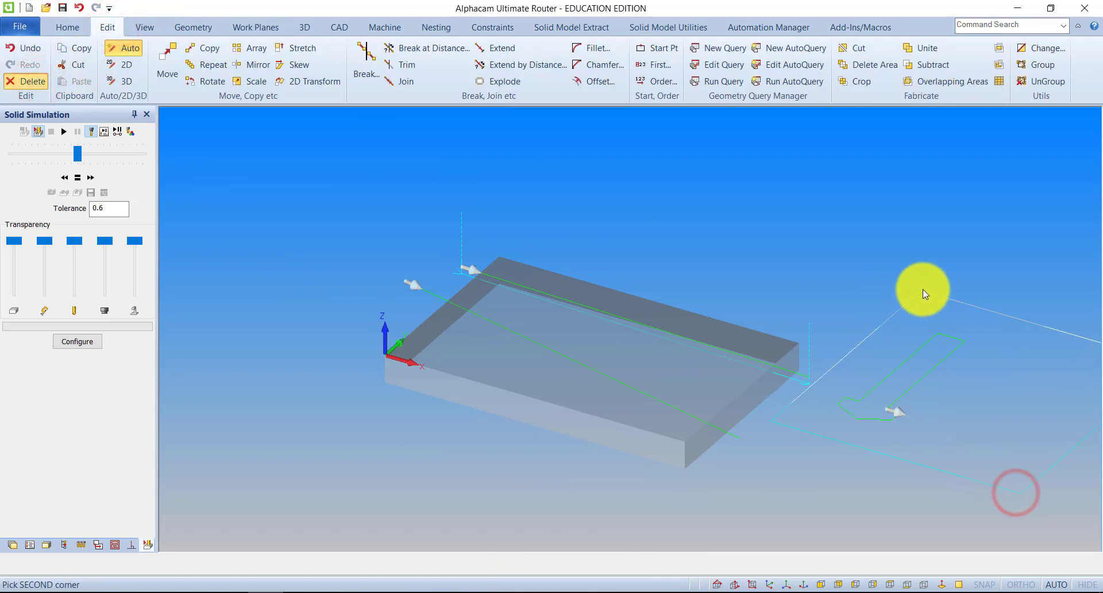
click(930, 287)
click(614, 564)
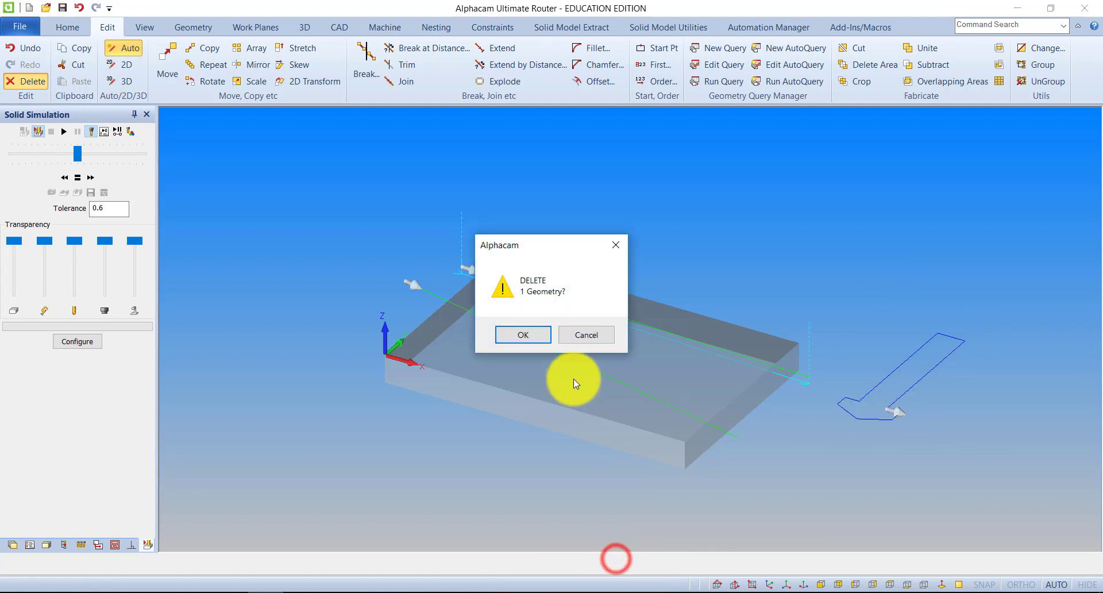
click(527, 335)
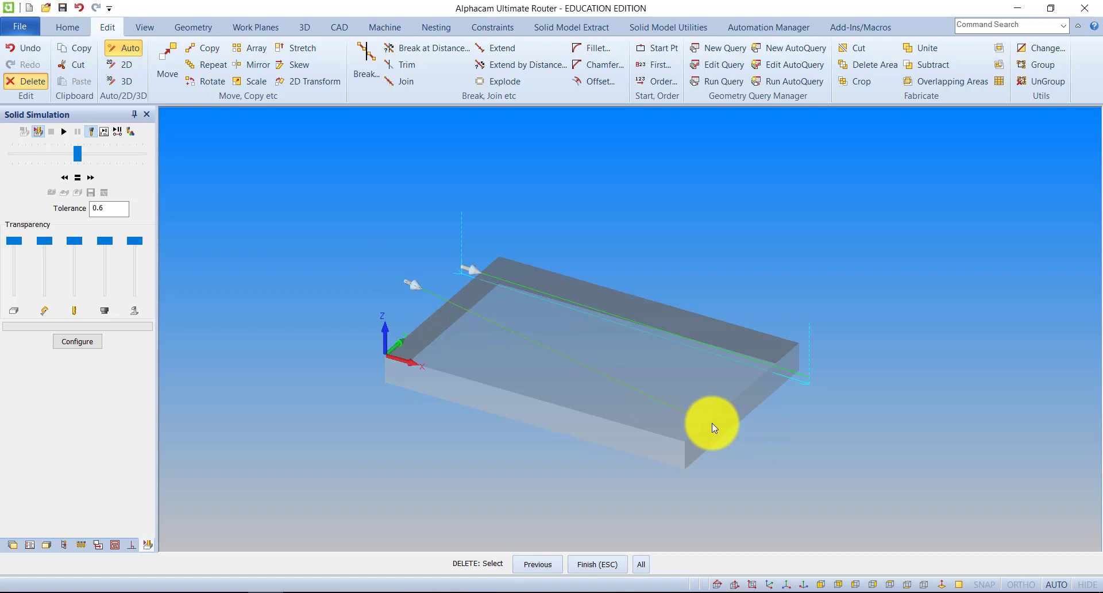
Select the Des Test 2 tool from the tool library for machining
click(377, 28)
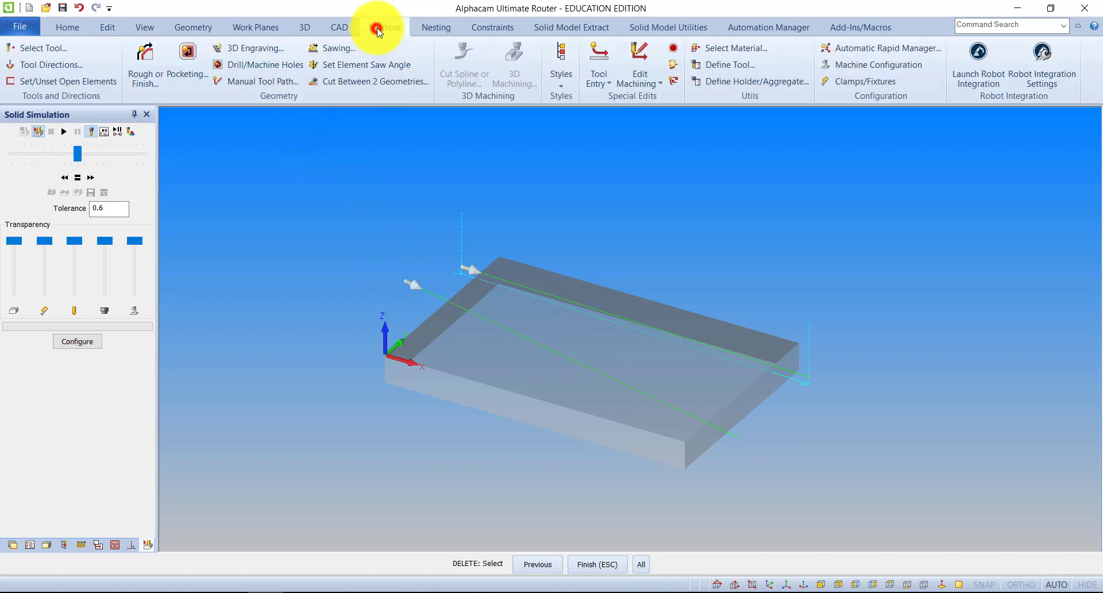
click(22, 48)
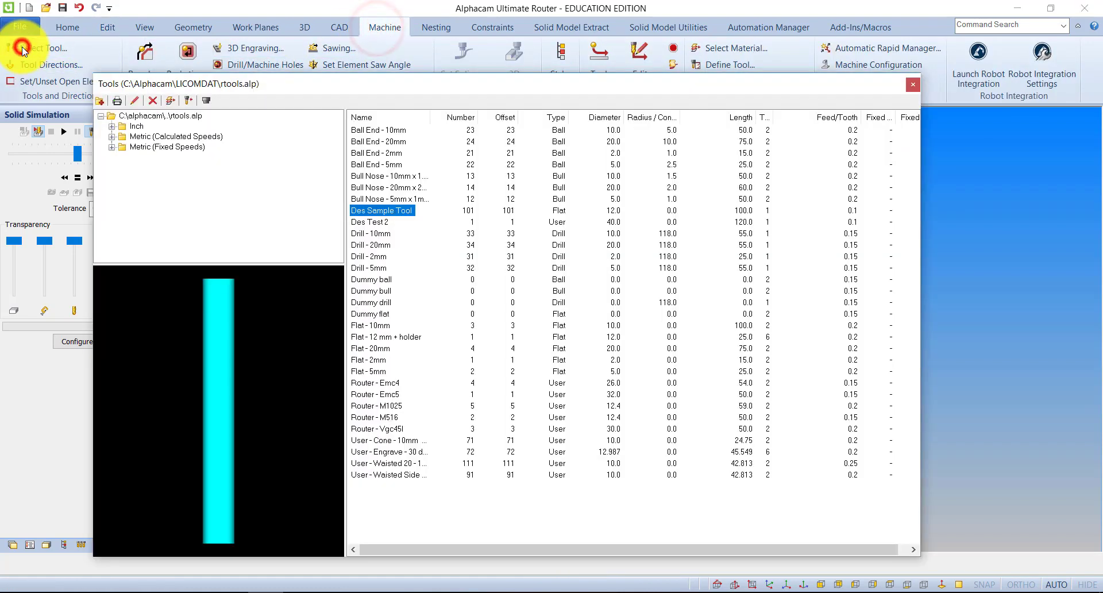
double_click(375, 222)
click(348, 311)
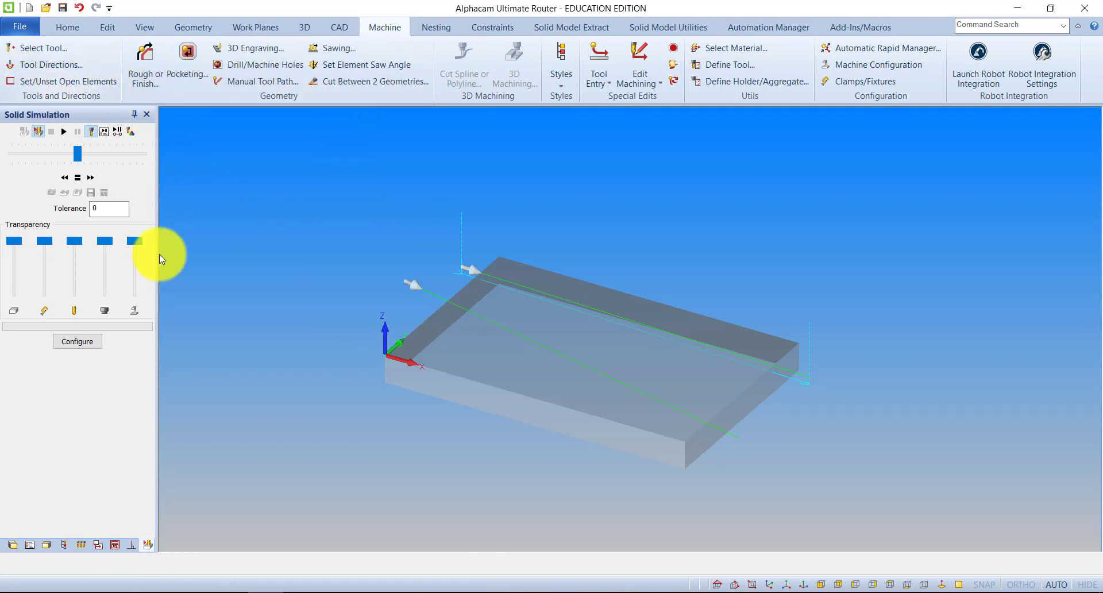
Apply a rough/finish operation with vertical sides to the new sloping line, keeping the existing levels and cuts settings
click(165, 84)
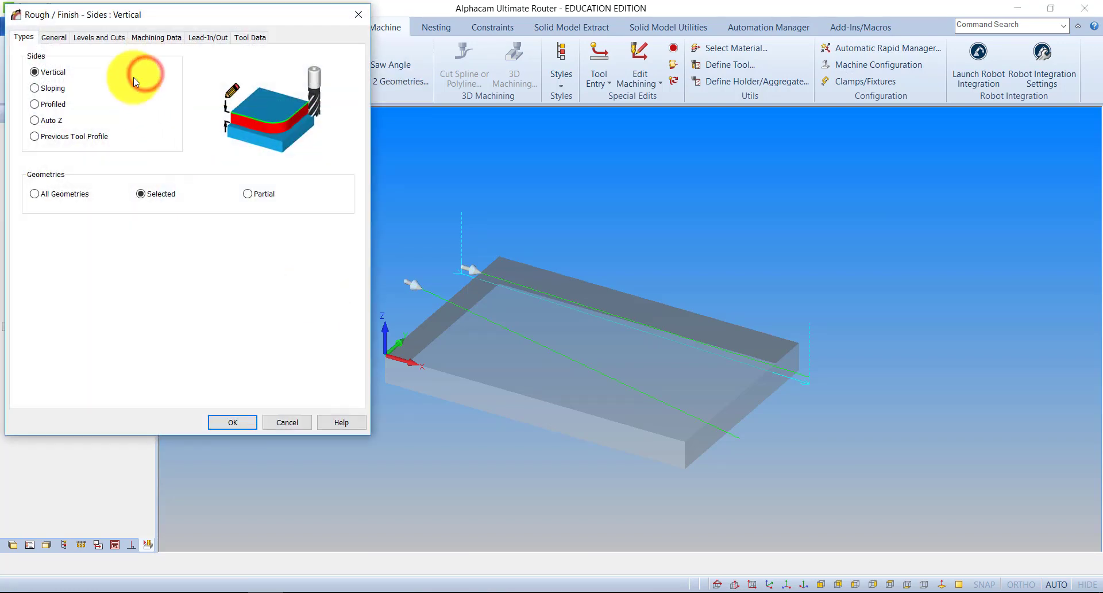
click(107, 38)
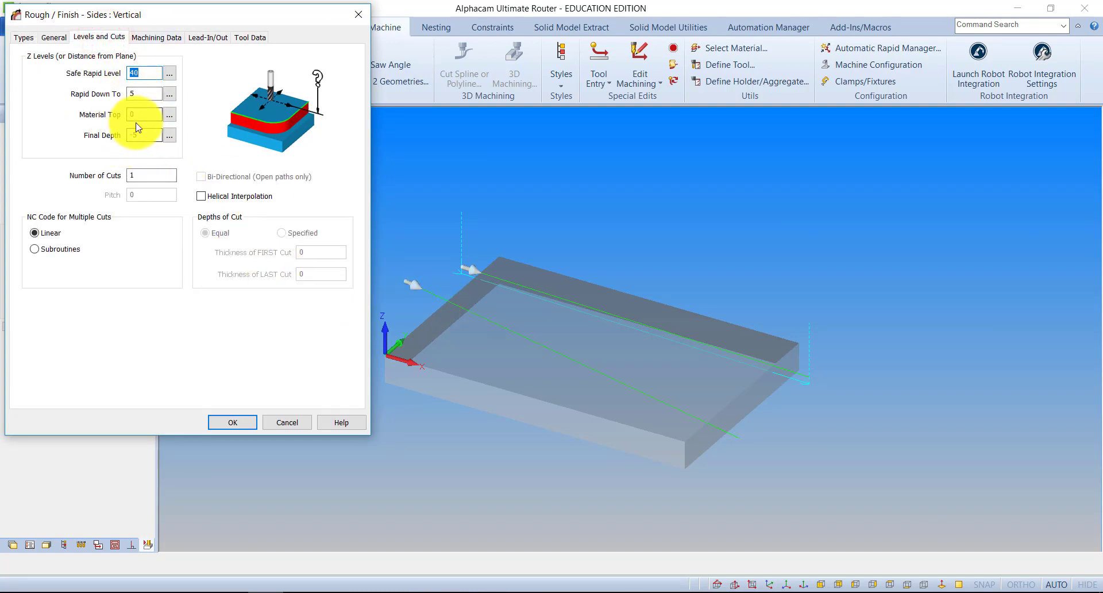
click(225, 423)
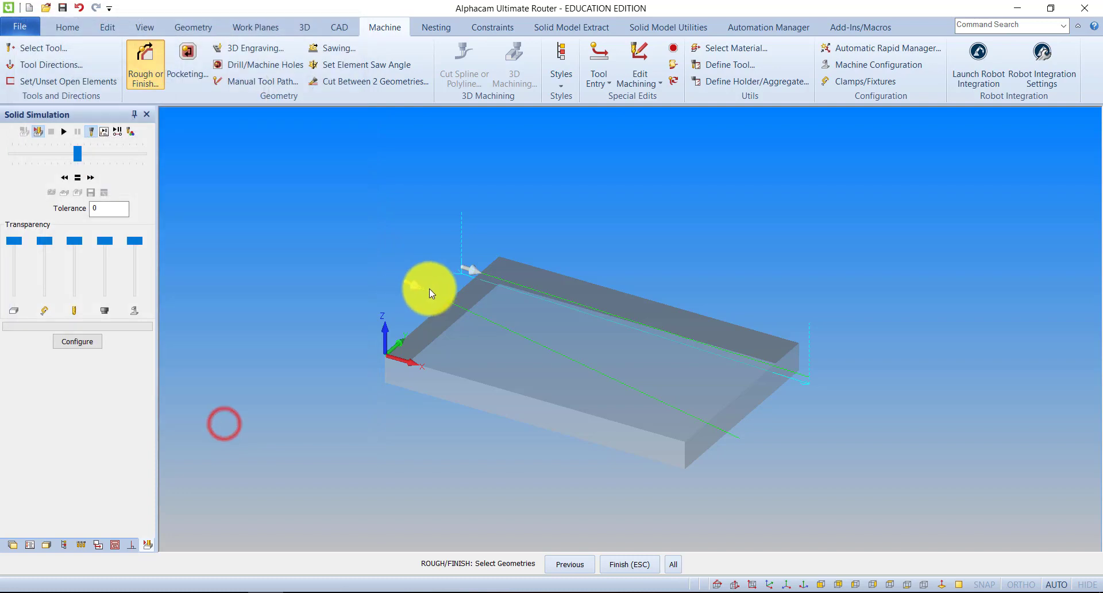
click(429, 294)
click(626, 562)
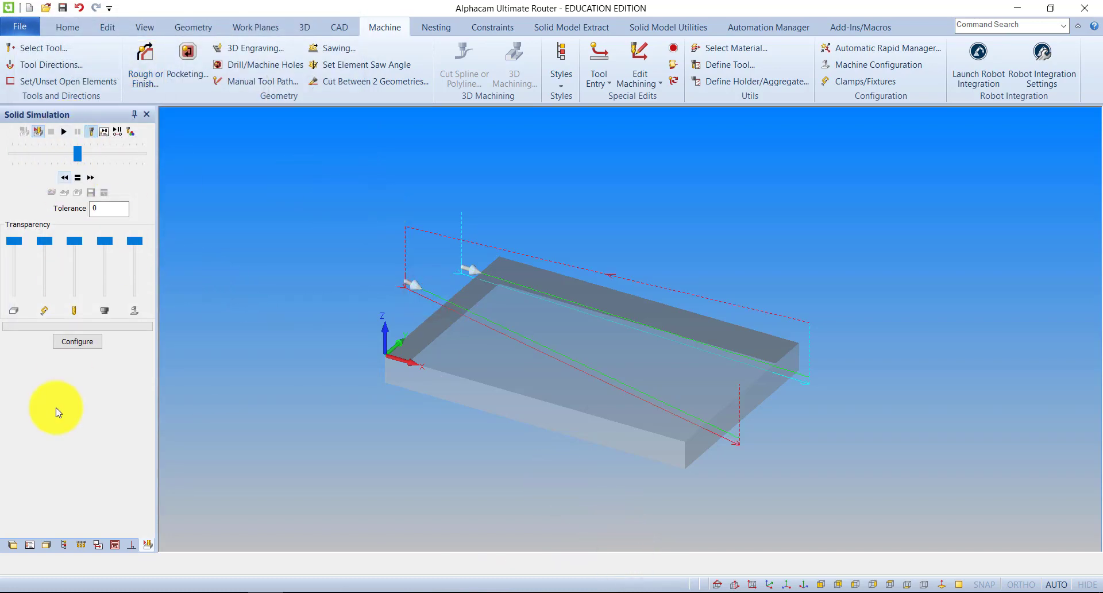
Hide Op 1 in the operations list and run the solid simulation of Op 2 at a faster speed
click(29, 545)
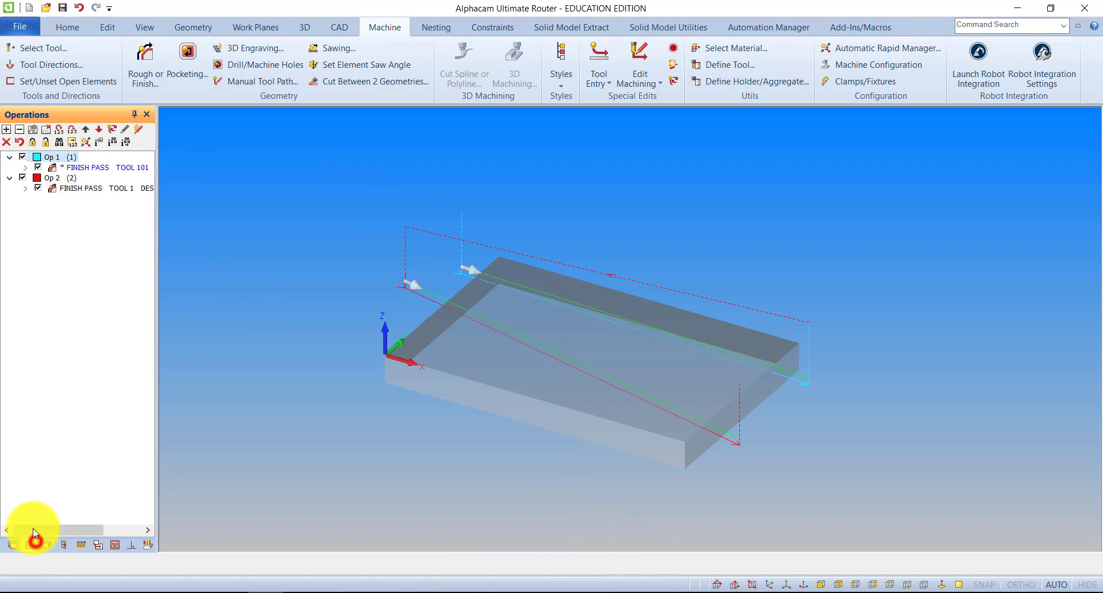
click(23, 157)
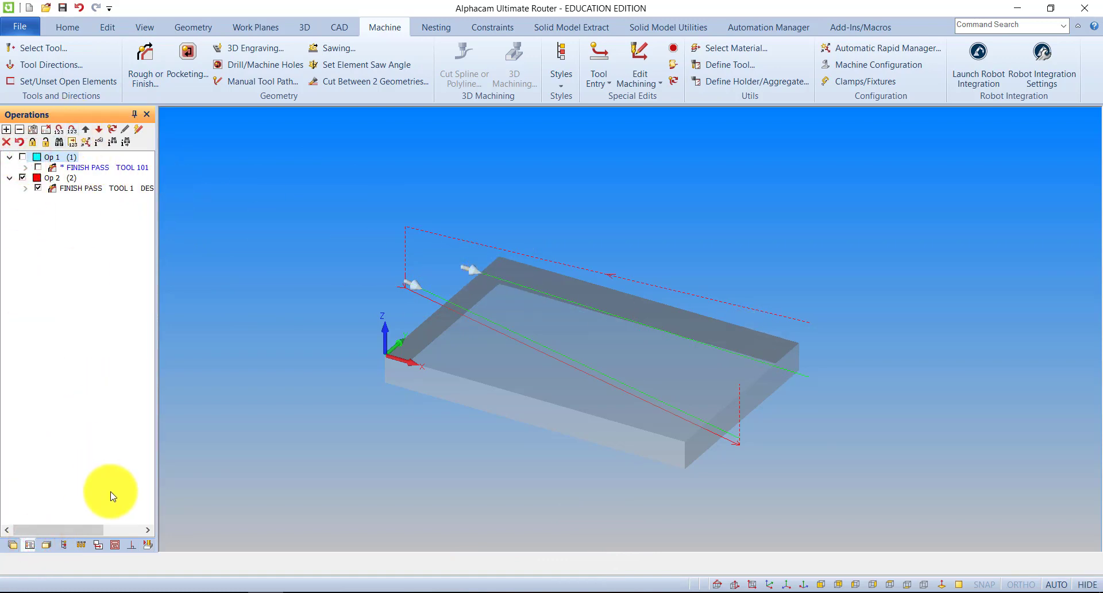
click(147, 544)
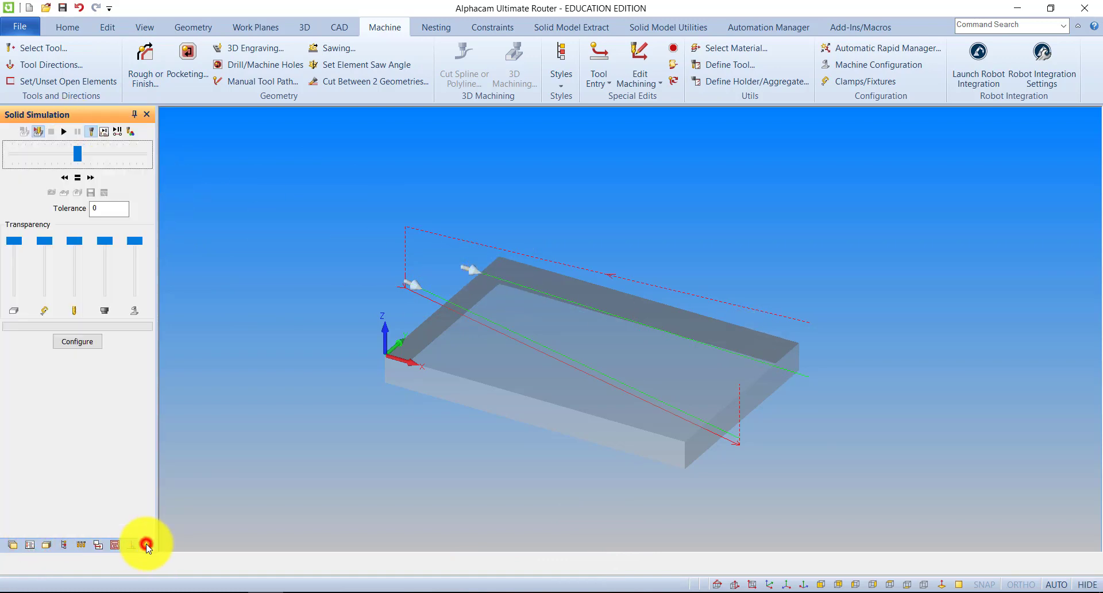
click(61, 133)
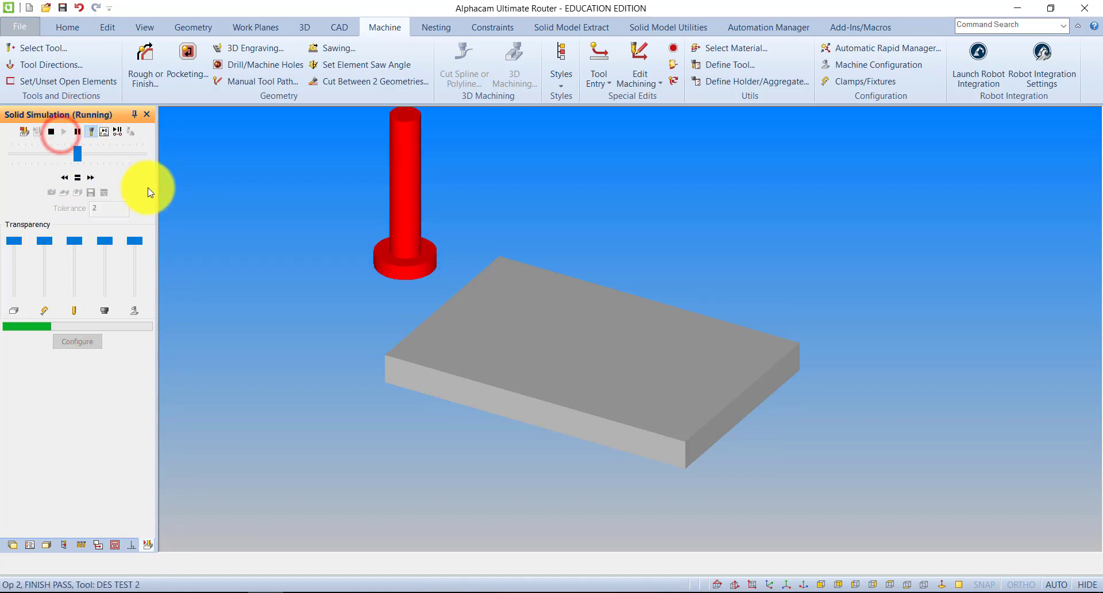
click(83, 154)
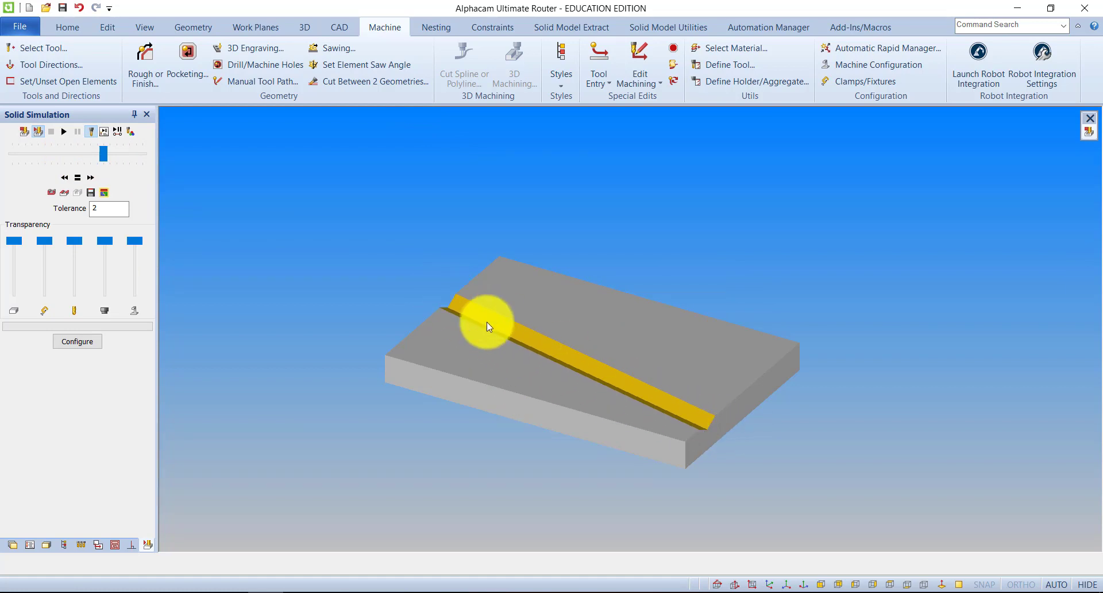
Edit the final depth of Op 2's finish pass, recalculate its toolpath, and rerun the solid simulation
click(27, 546)
right_click(69, 186)
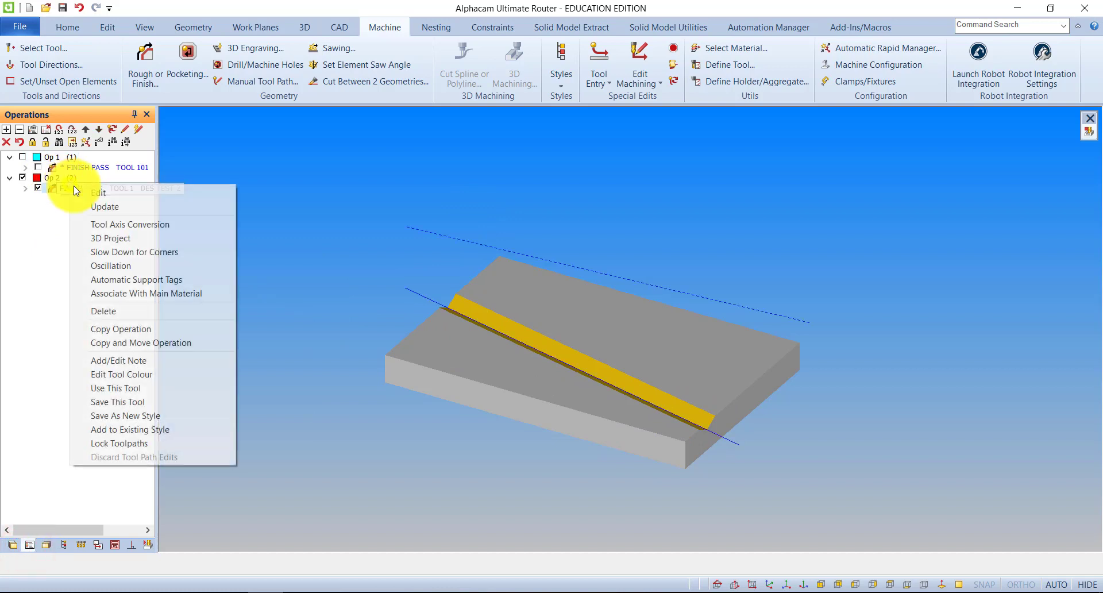
click(105, 194)
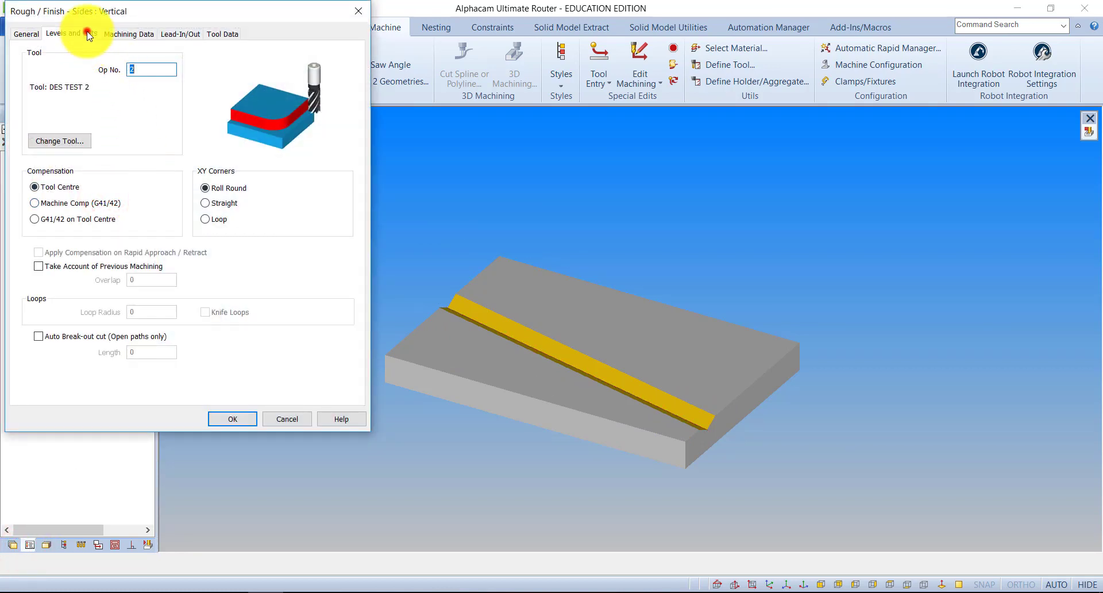
click(86, 33)
click(146, 131)
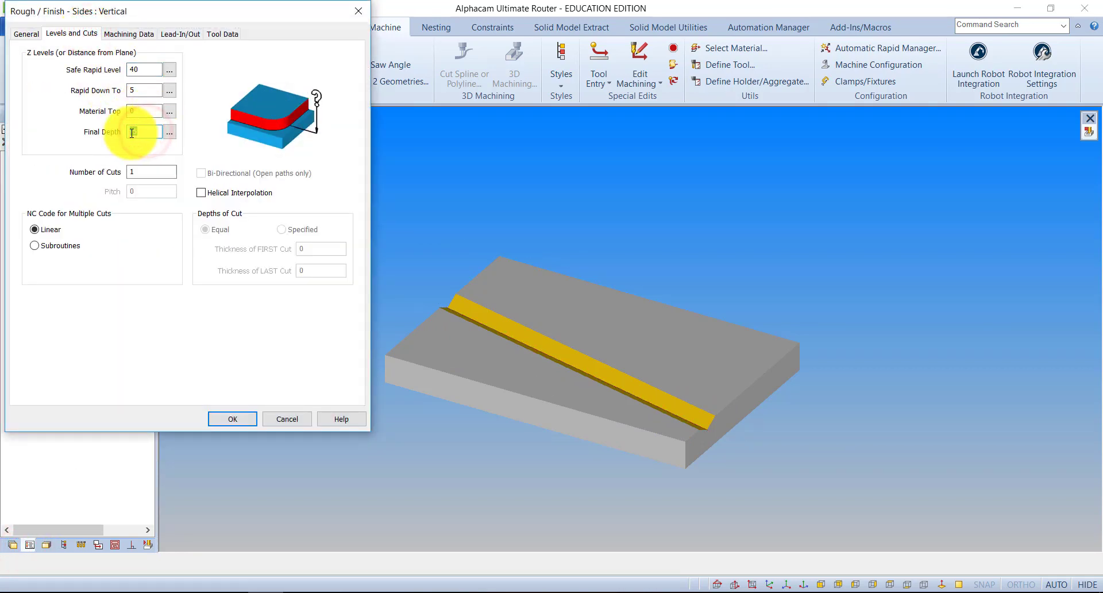
click(246, 419)
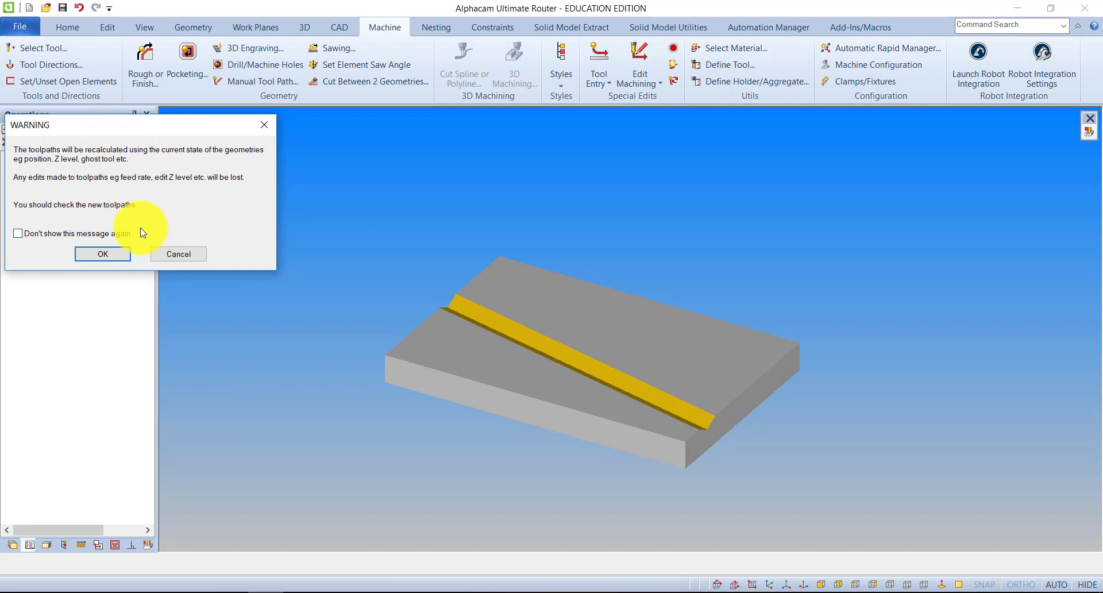
click(103, 255)
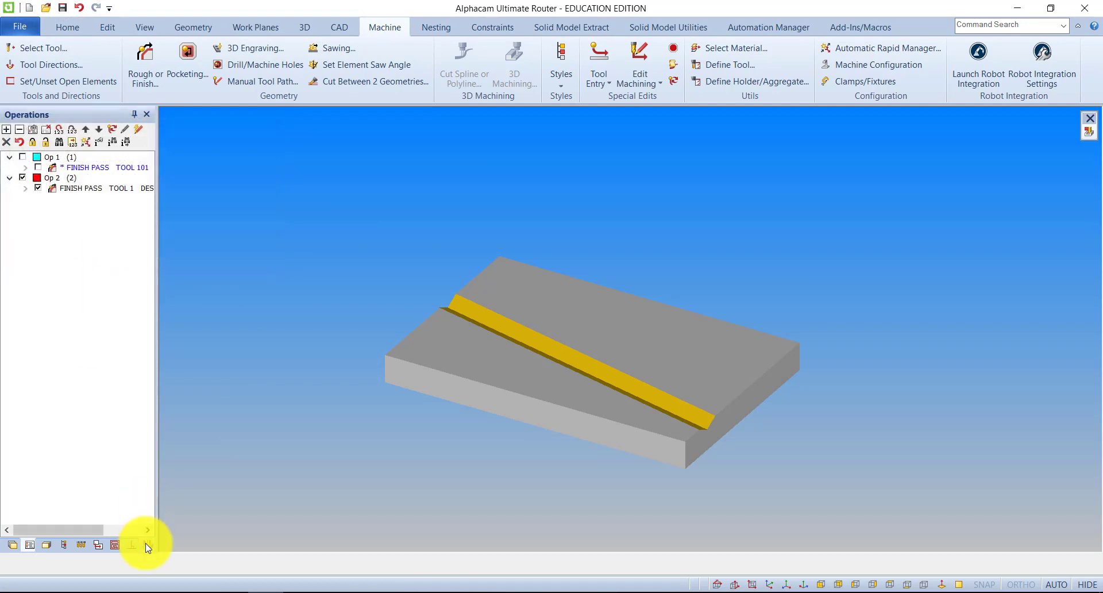
click(147, 543)
click(64, 132)
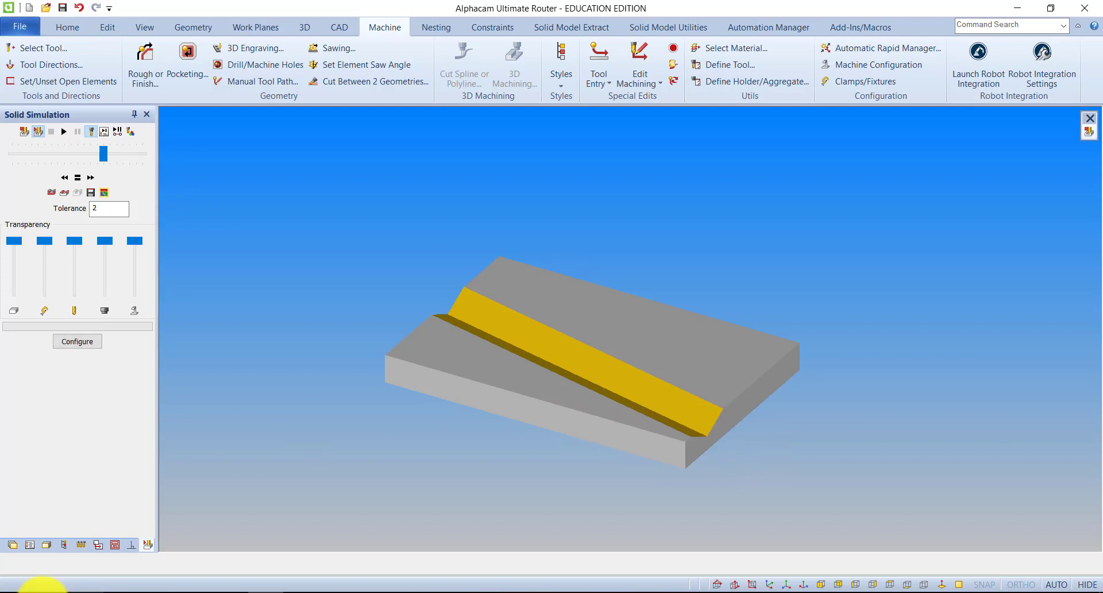
Change the final depth of Op 2's finish pass once more to cut deeper, recalculate the toolpath, and simulate the result
click(31, 544)
right_click(73, 194)
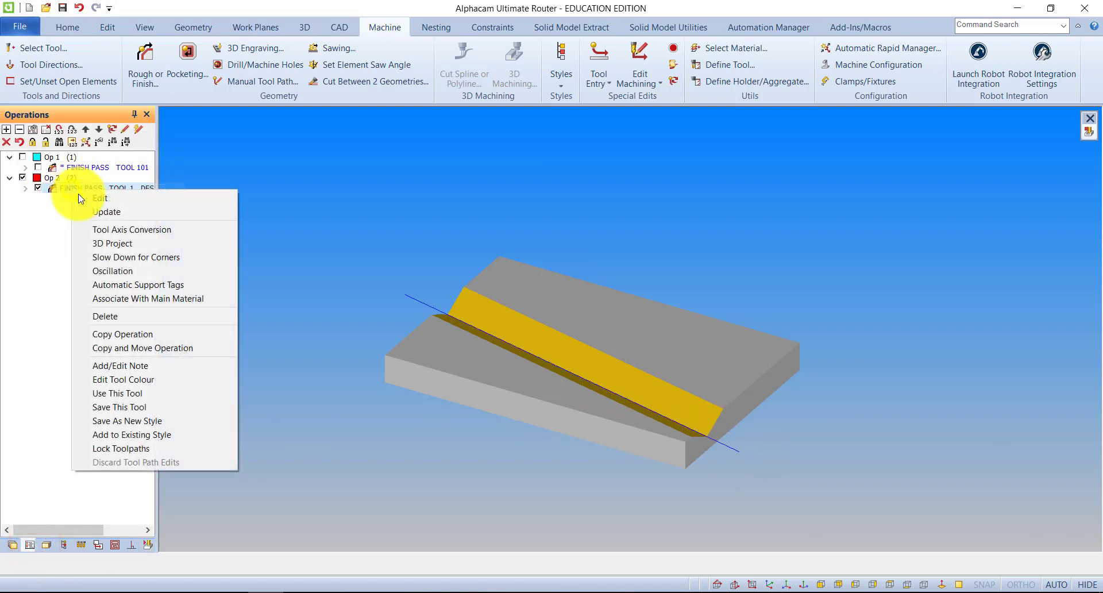
click(86, 194)
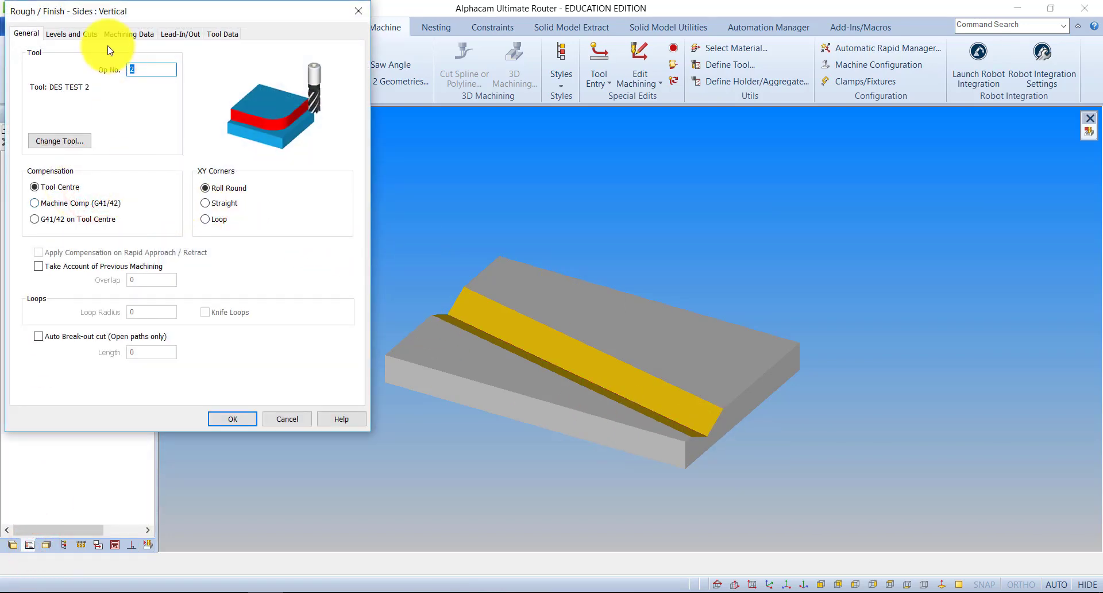
click(71, 33)
click(155, 132)
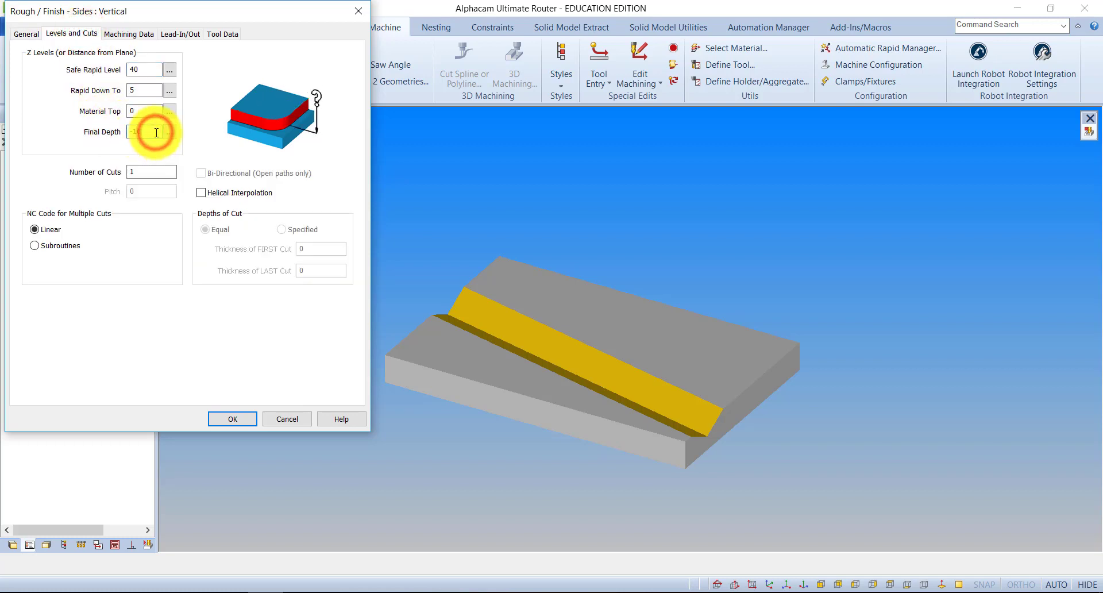
click(238, 423)
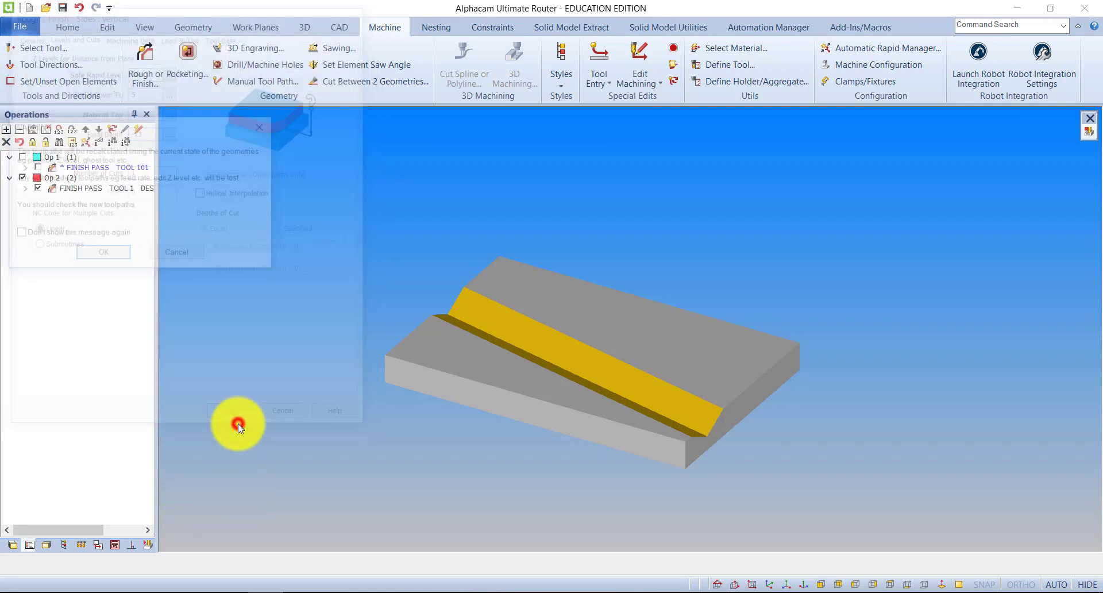
click(115, 254)
click(148, 545)
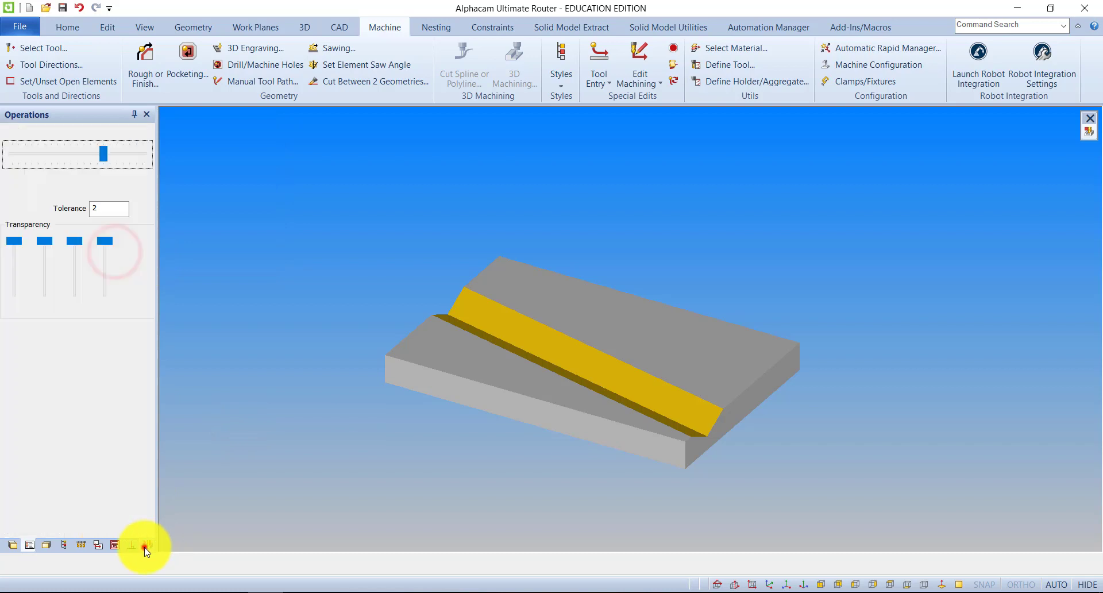
click(63, 132)
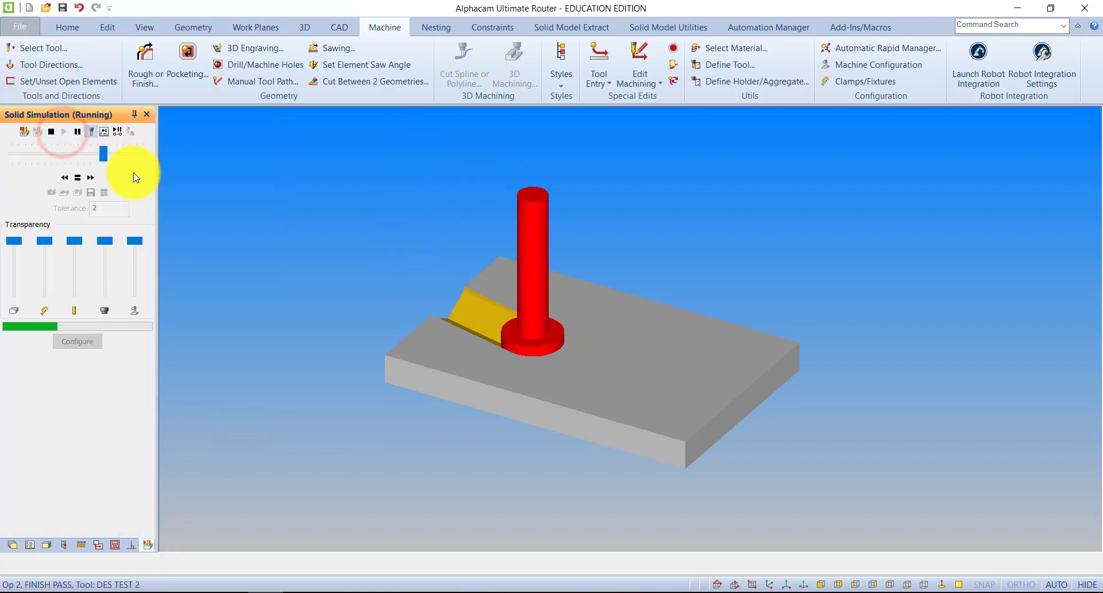
drag(644, 396, 248, 453)
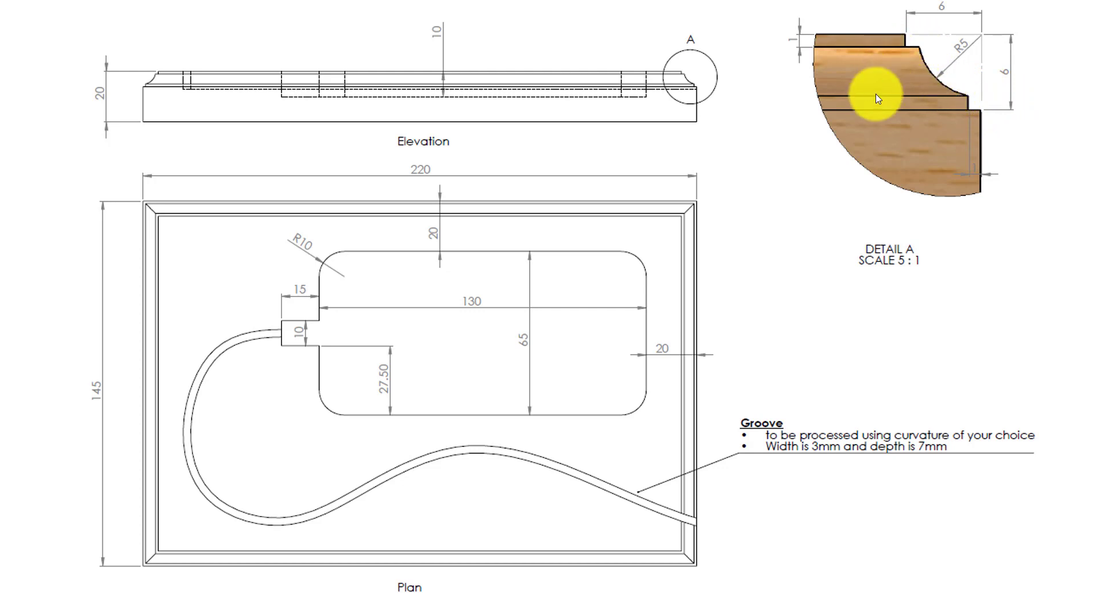
Examine the edge moulding profile and its dimensions in Detail A of the part drawing
click(853, 91)
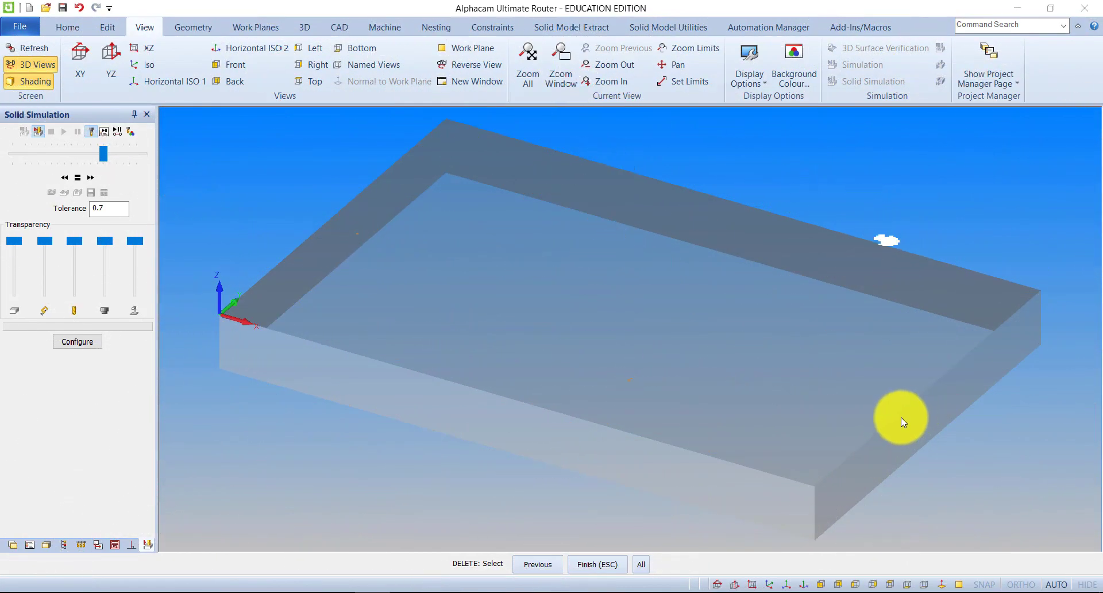
scroll(822, 402, down, 2)
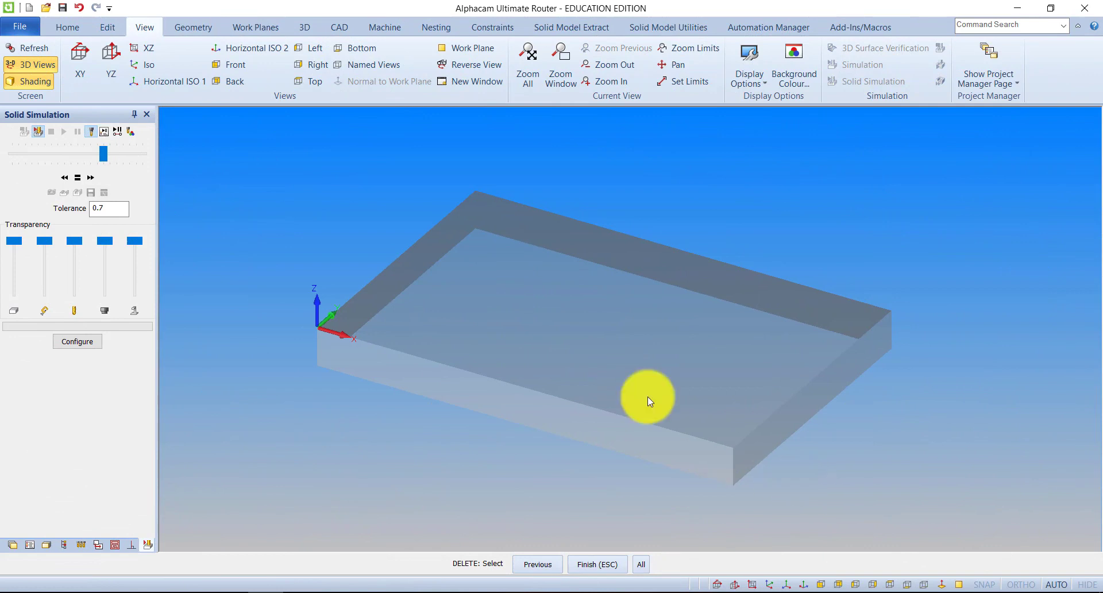
In the XY view, draw a vertical line beside the workpiece from X300 Y300 to X300 Y225
click(80, 59)
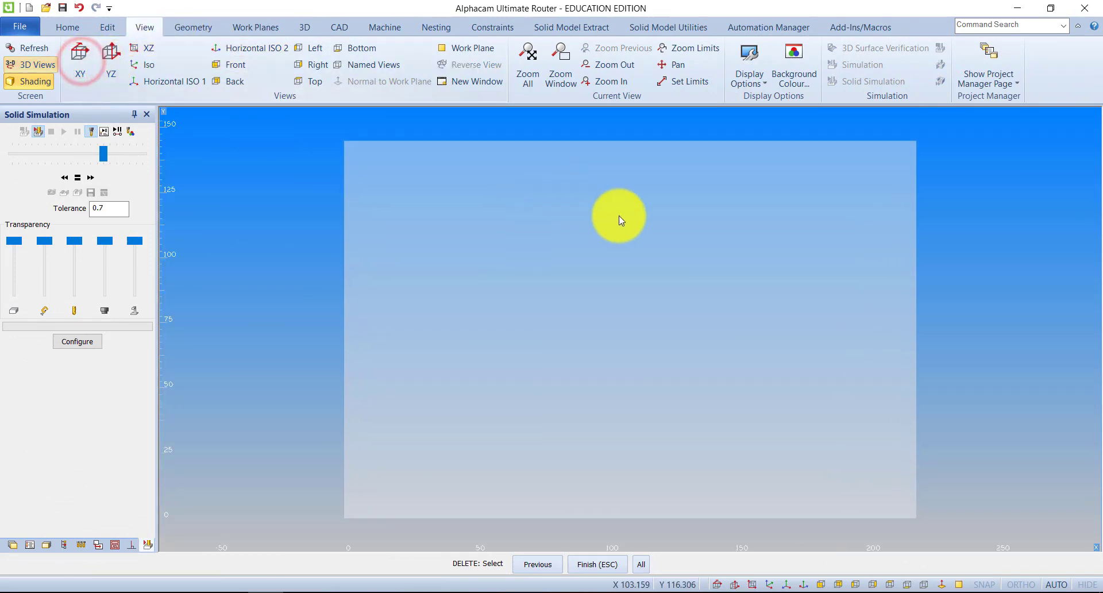
scroll(619, 219, down, 4)
middle_drag(577, 280, 428, 390)
scroll(701, 199, up, 1)
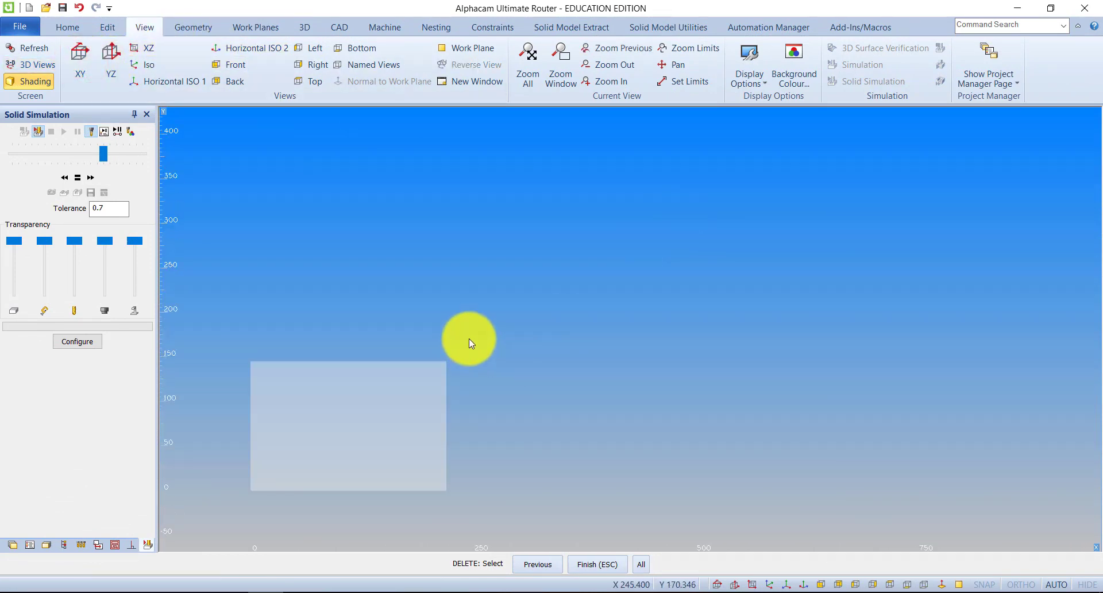
click(187, 30)
click(201, 54)
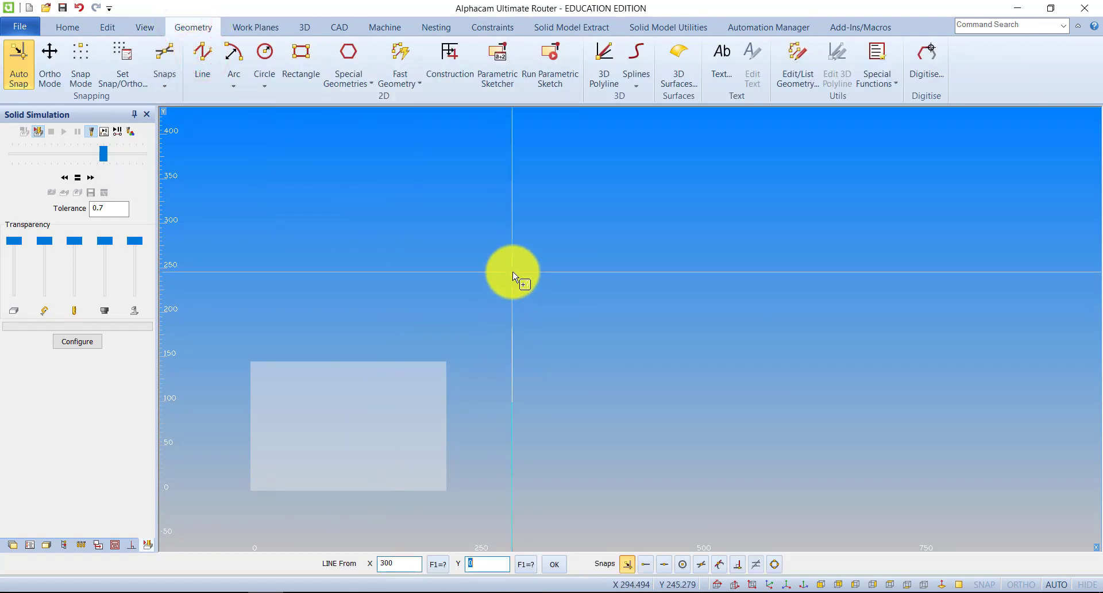
key(Return)
scroll(517, 291, up, 2)
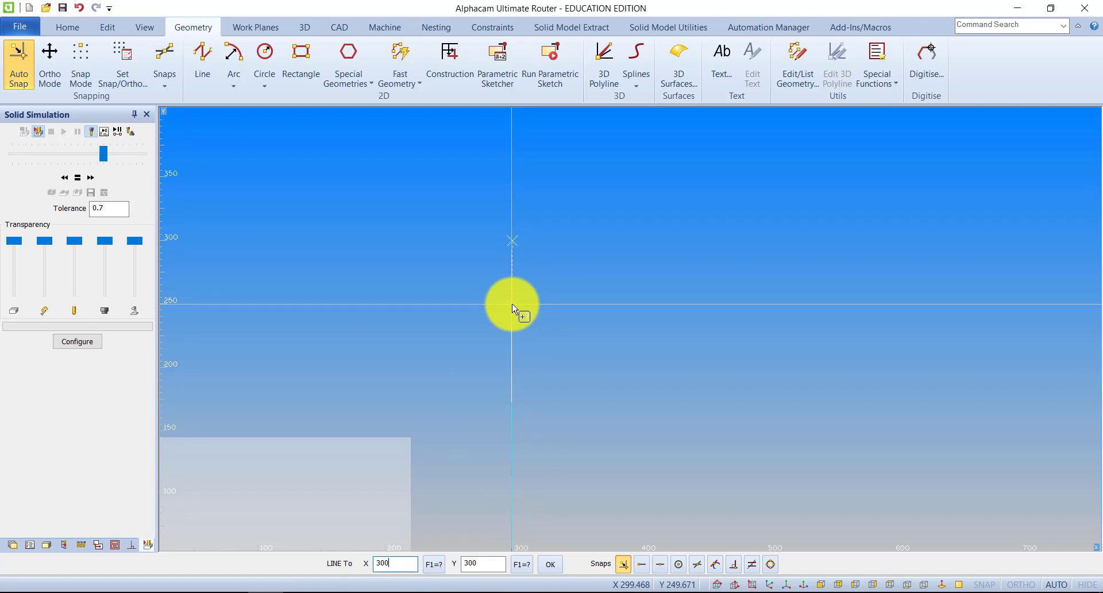
text(225)
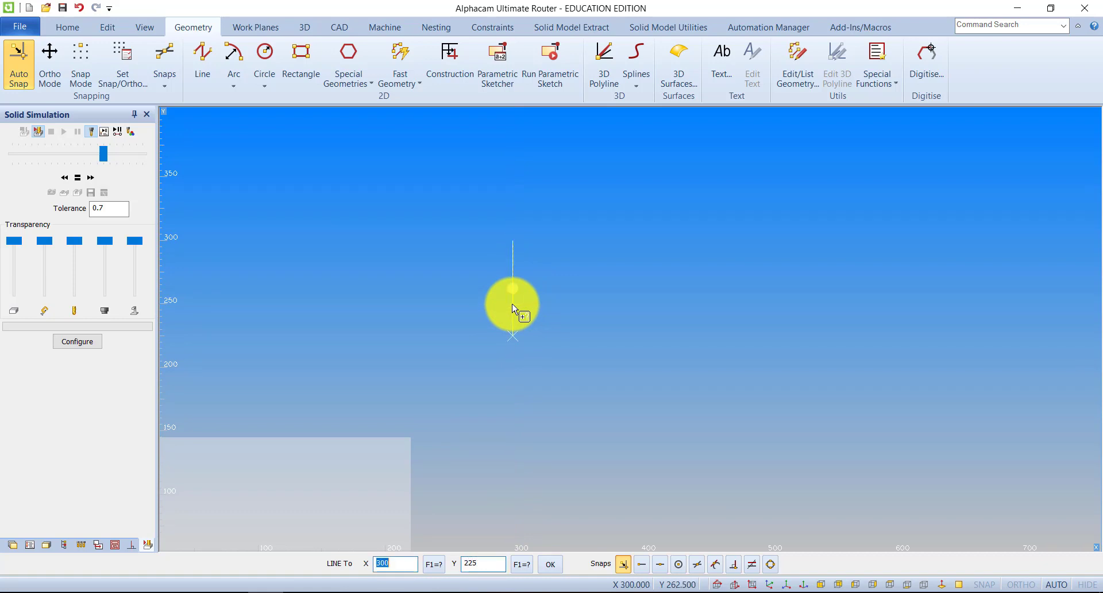
key(Return)
Continue the line horizontally from the vertical line's lower end to X340 Y225 and finish it
scroll(534, 305, up, 2)
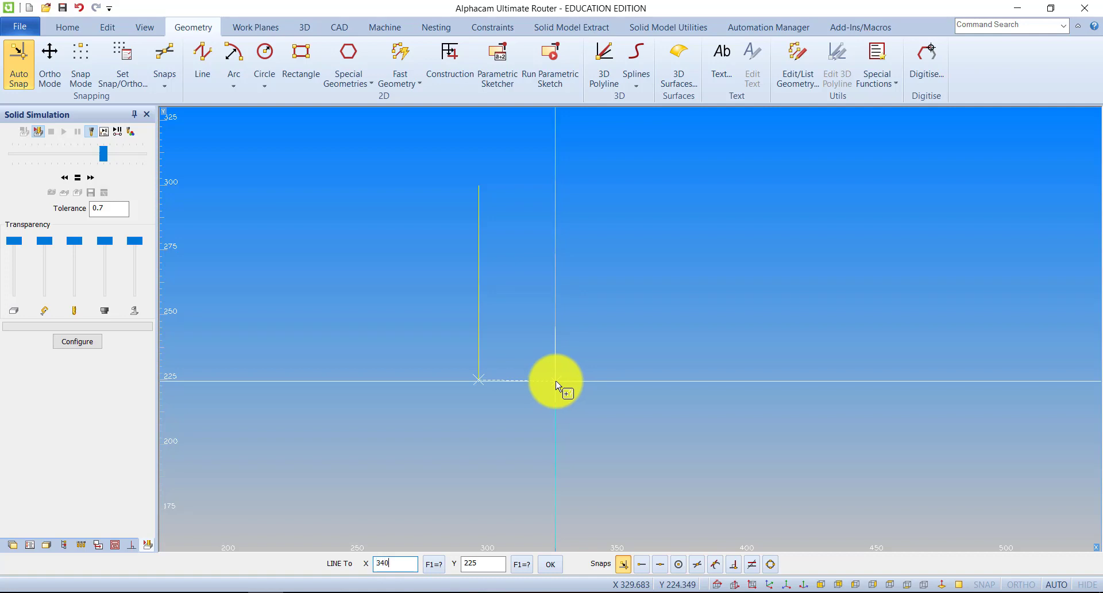
text(5)
key(Return)
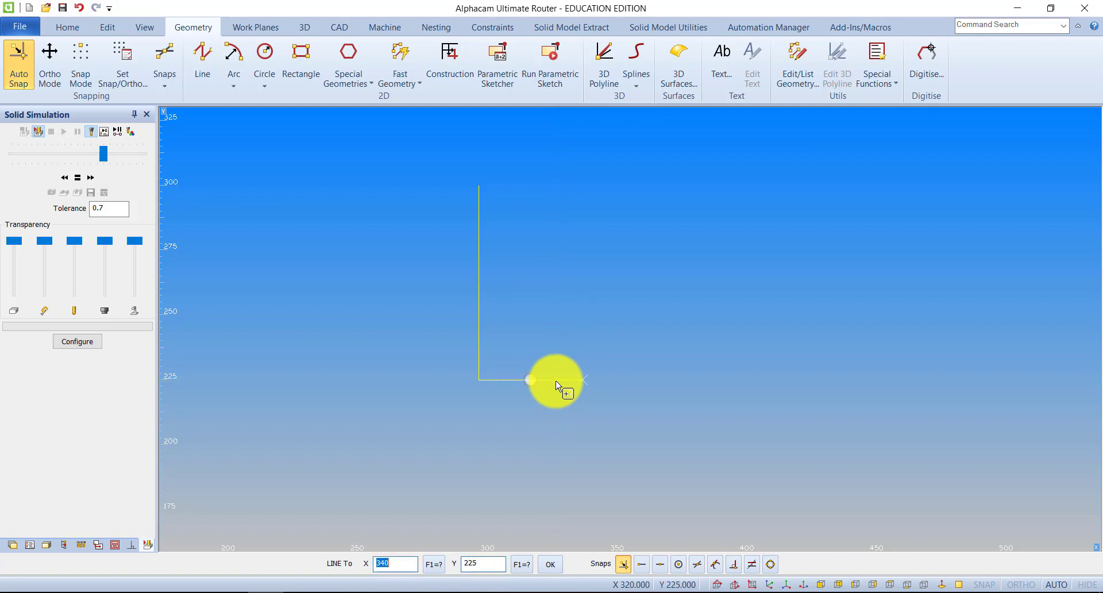
key(Escape)
Offset the vertical and horizontal lines of the L-shaped profile by 1 mm towards its inner side
scroll(493, 356, down, 6)
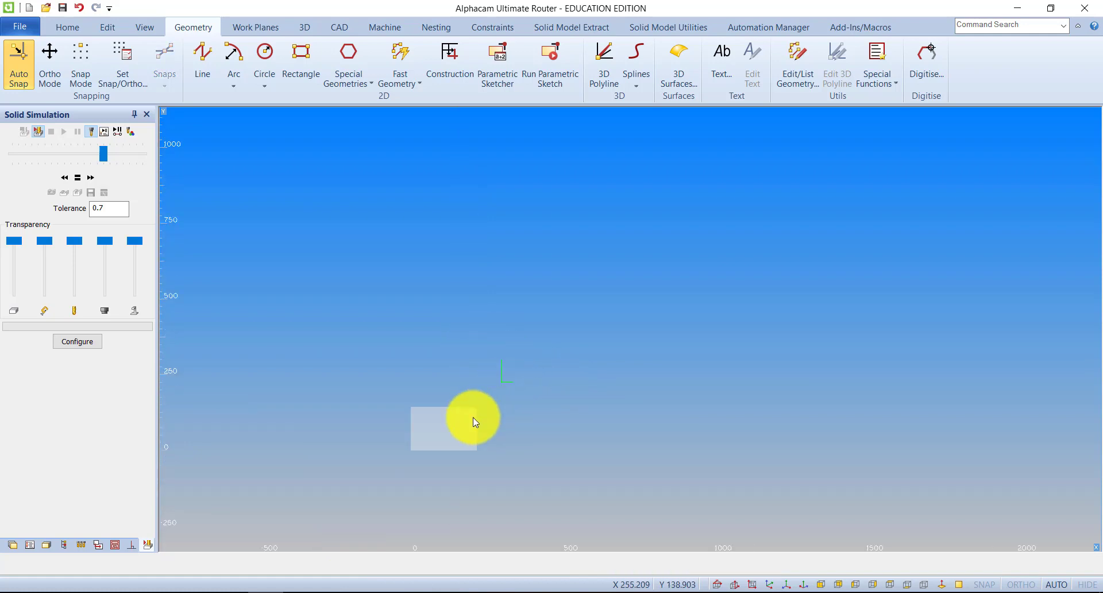
scroll(506, 381, up, 2)
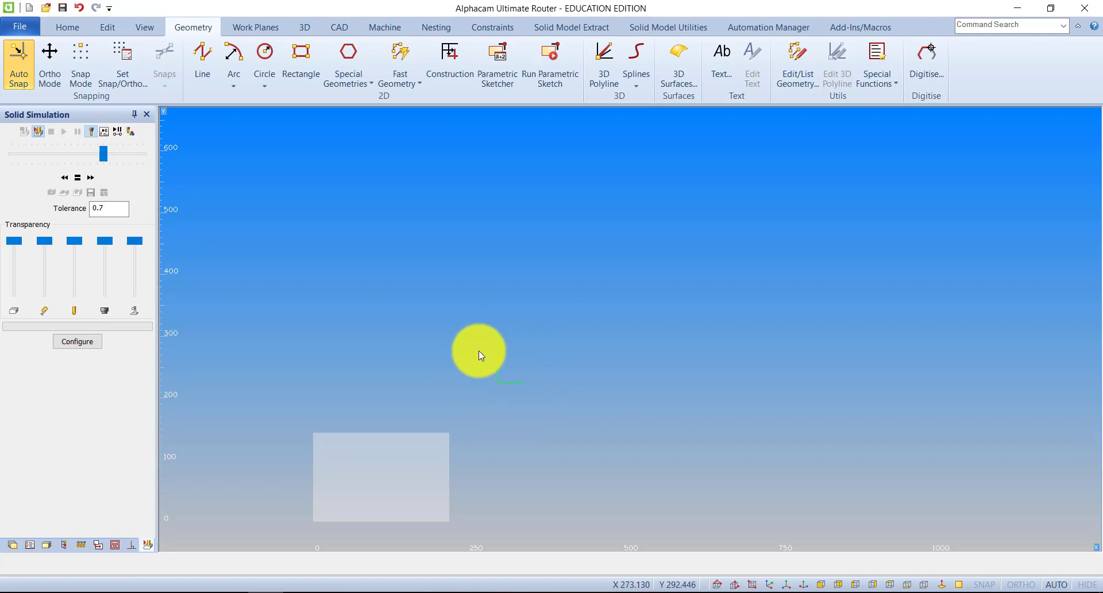
scroll(511, 377, up, 4)
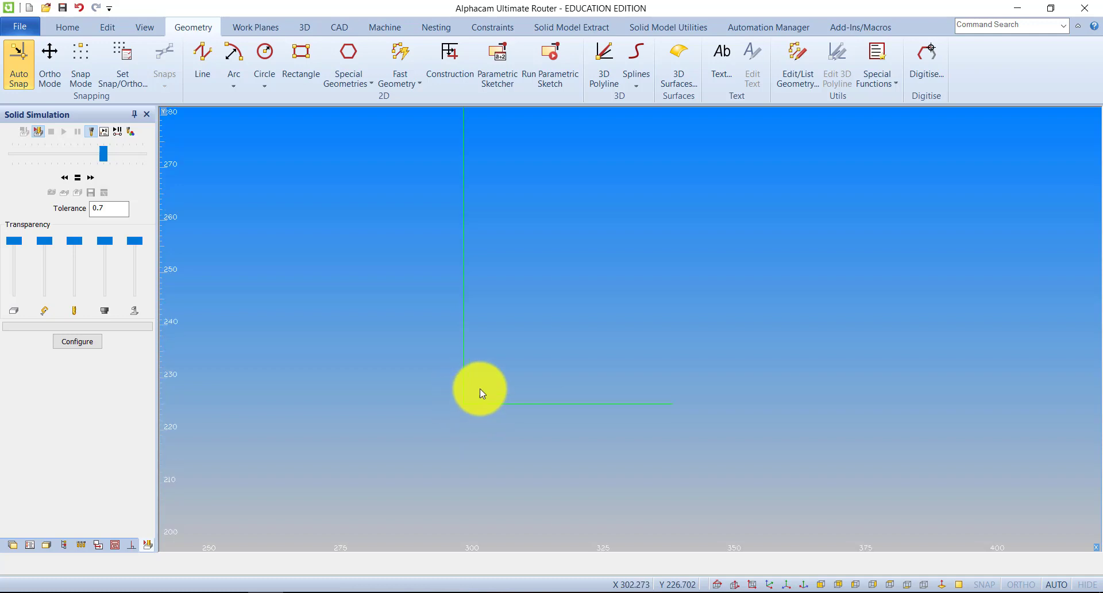
scroll(482, 391, up, 2)
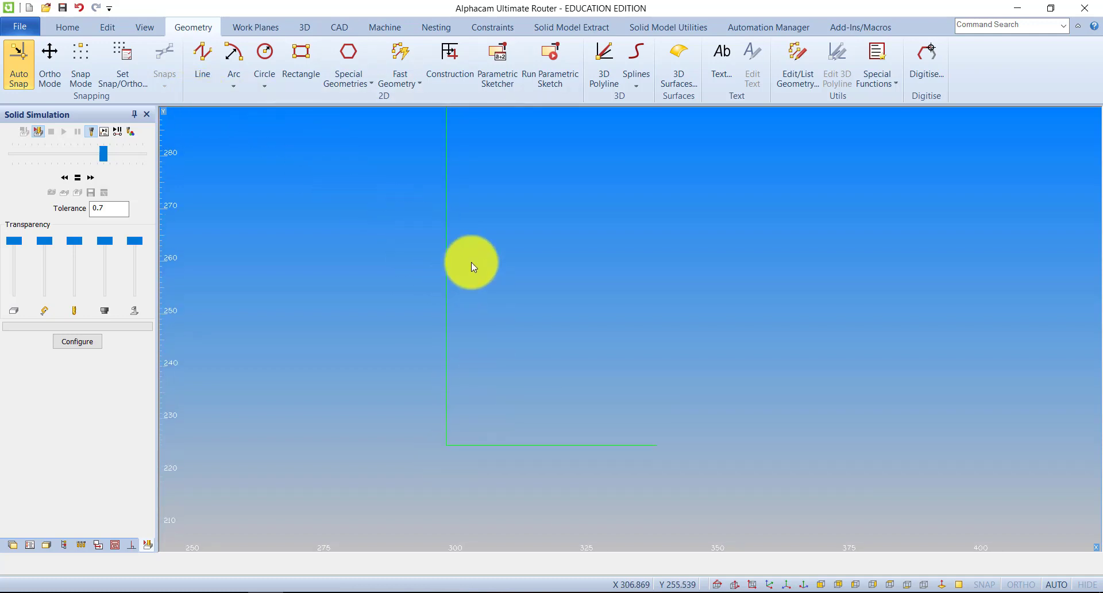
click(108, 27)
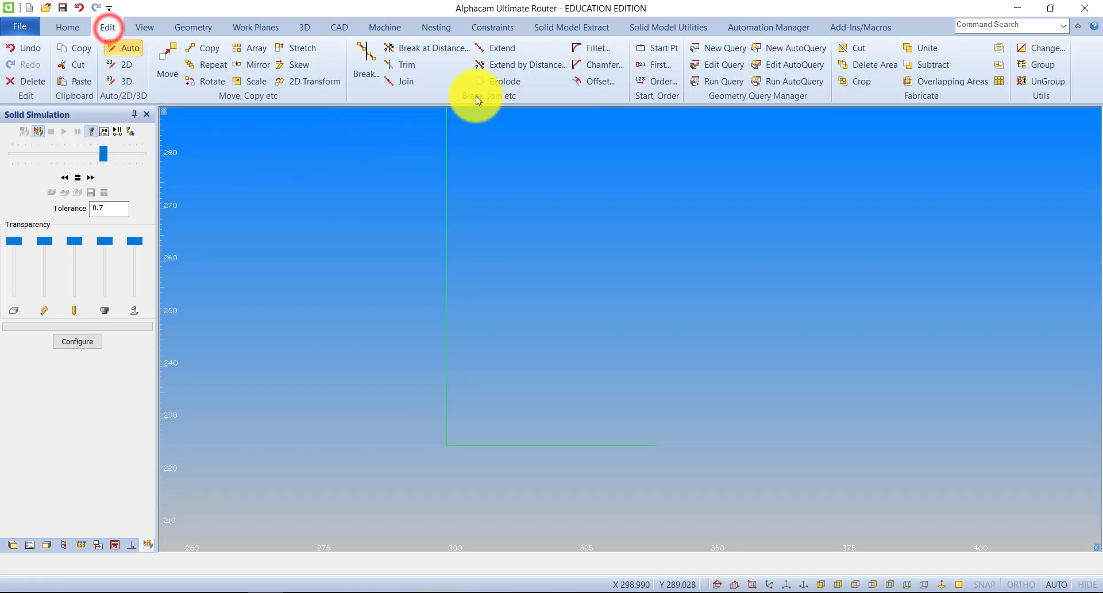
click(598, 87)
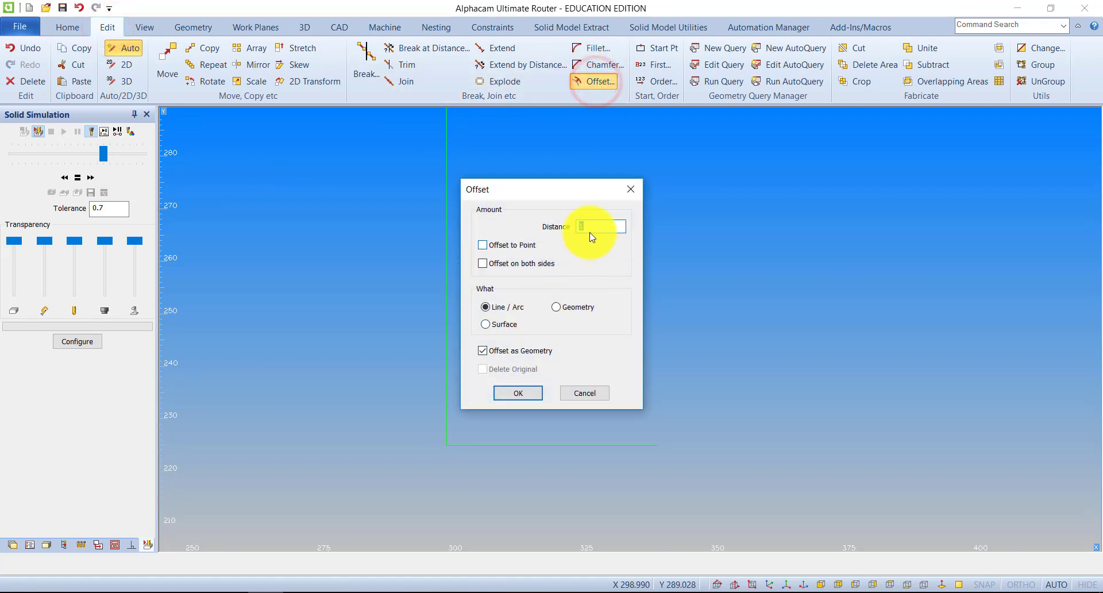
click(522, 394)
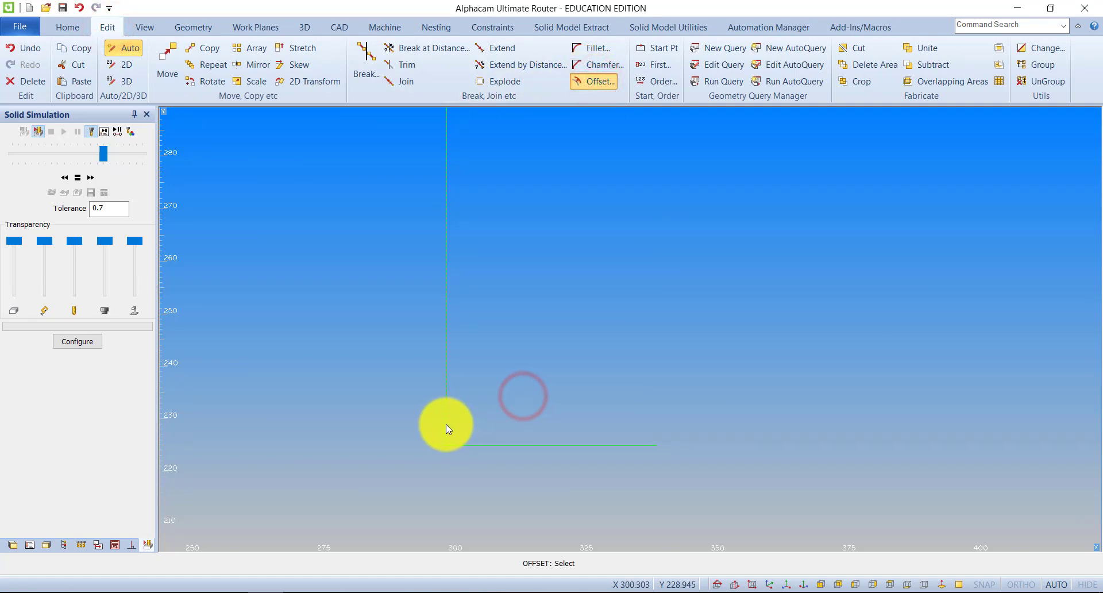
click(446, 425)
click(504, 408)
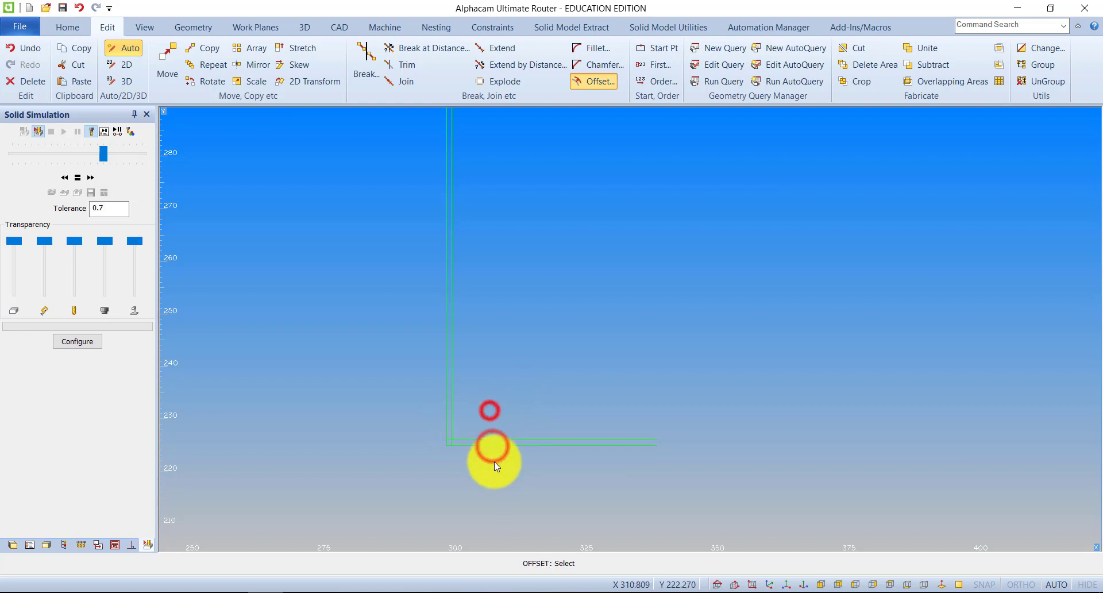
Offset the inner horizontal line and the inner vertical line of the L-shaped profile by 5 mm further inwards
scroll(448, 445, up, 10)
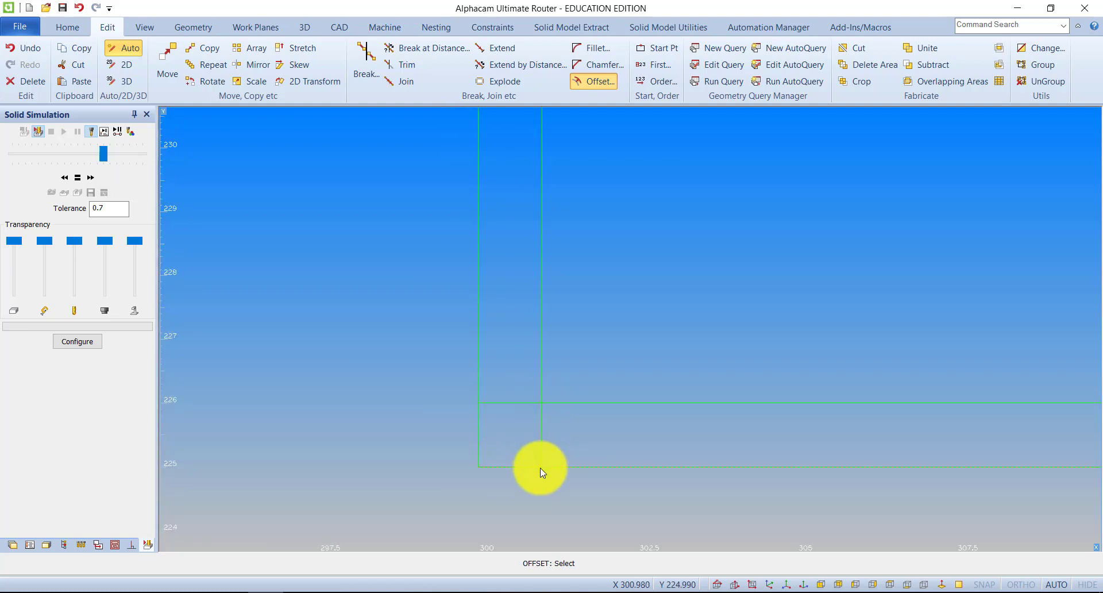
scroll(538, 451, down, 4)
click(591, 79)
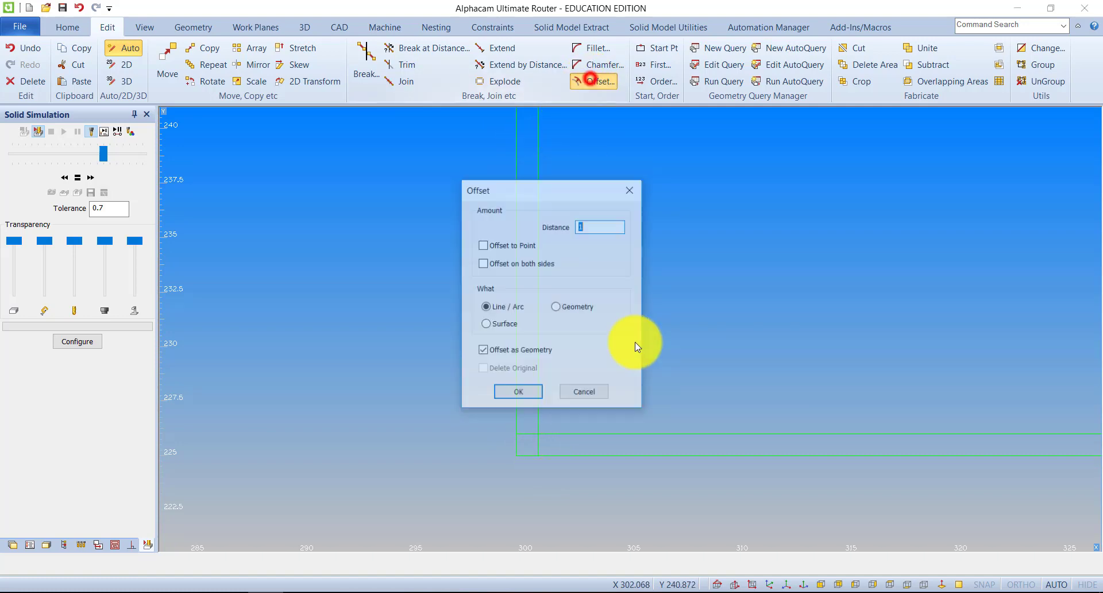
key(Return)
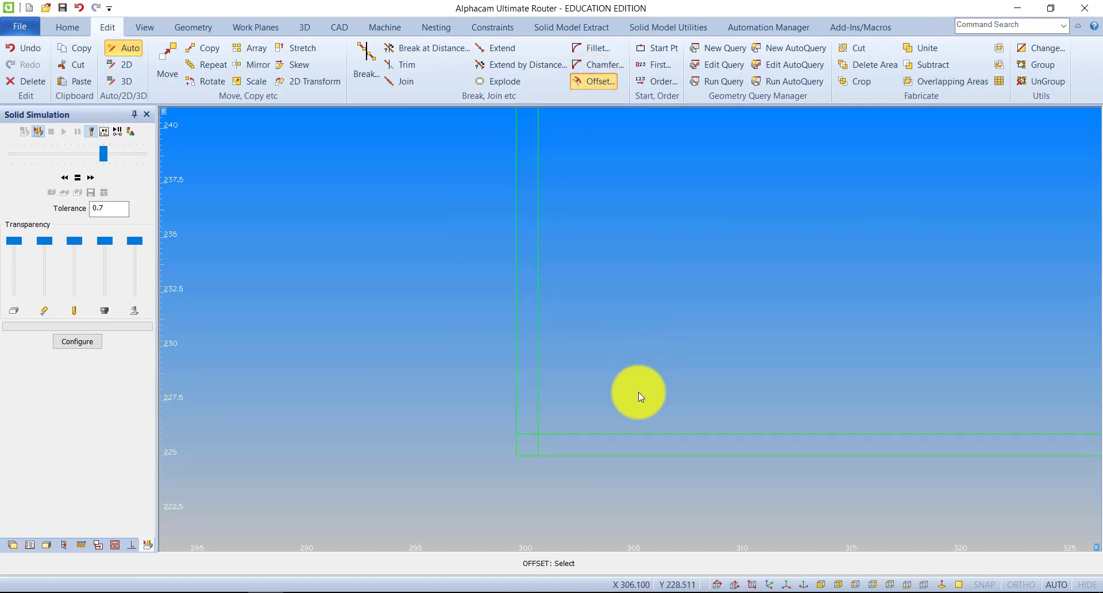
click(627, 433)
click(634, 353)
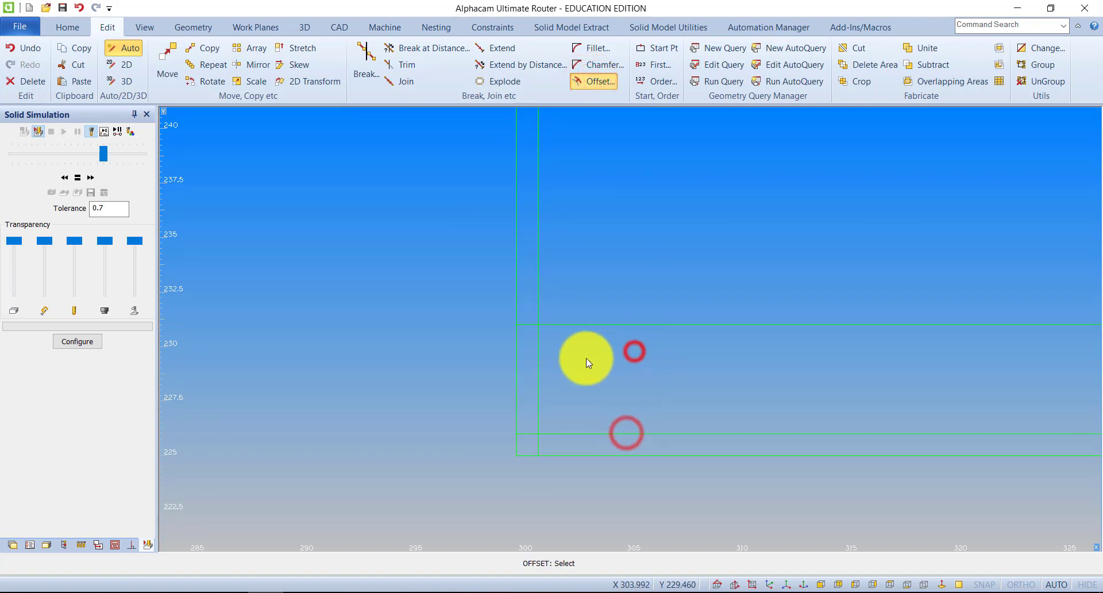
click(539, 355)
click(704, 360)
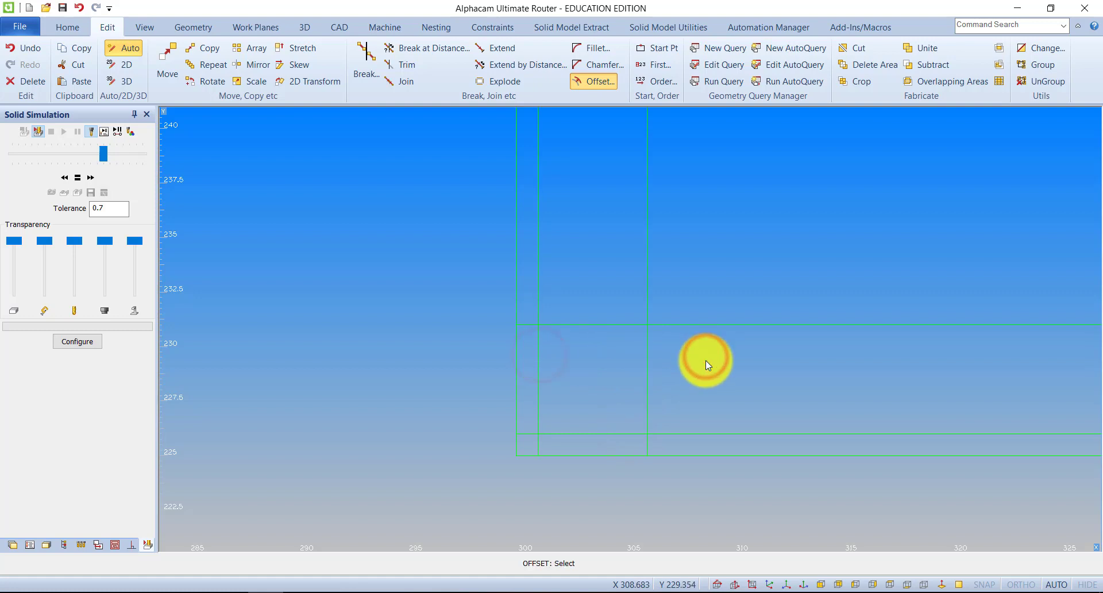
Draw a circle of radius 5 centred on the intersection of the 5 mm offset horizontal line and the inner vertical line
click(190, 27)
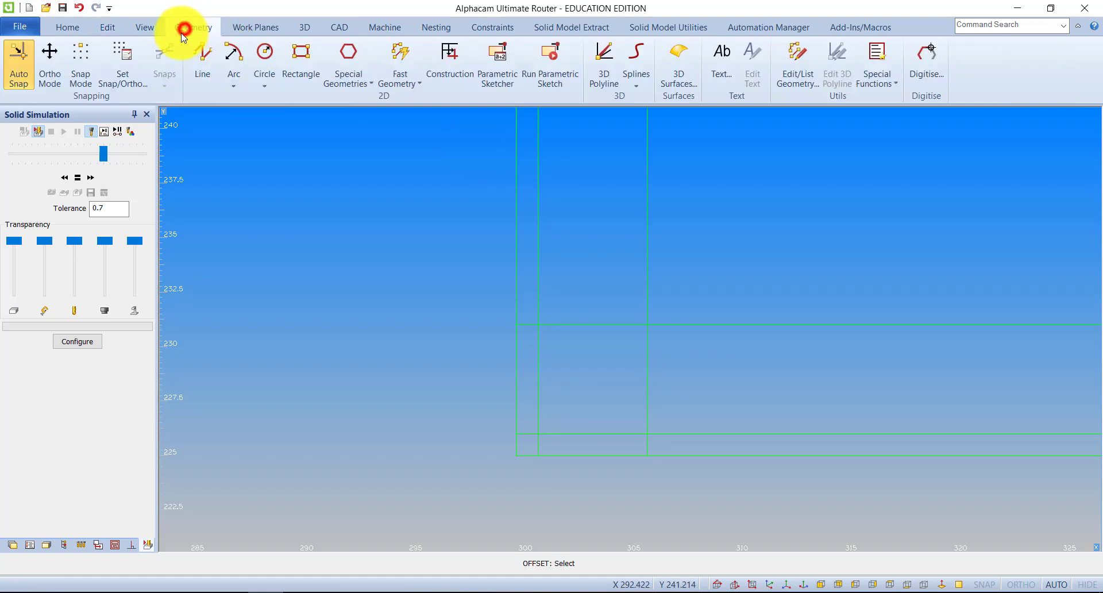
click(264, 78)
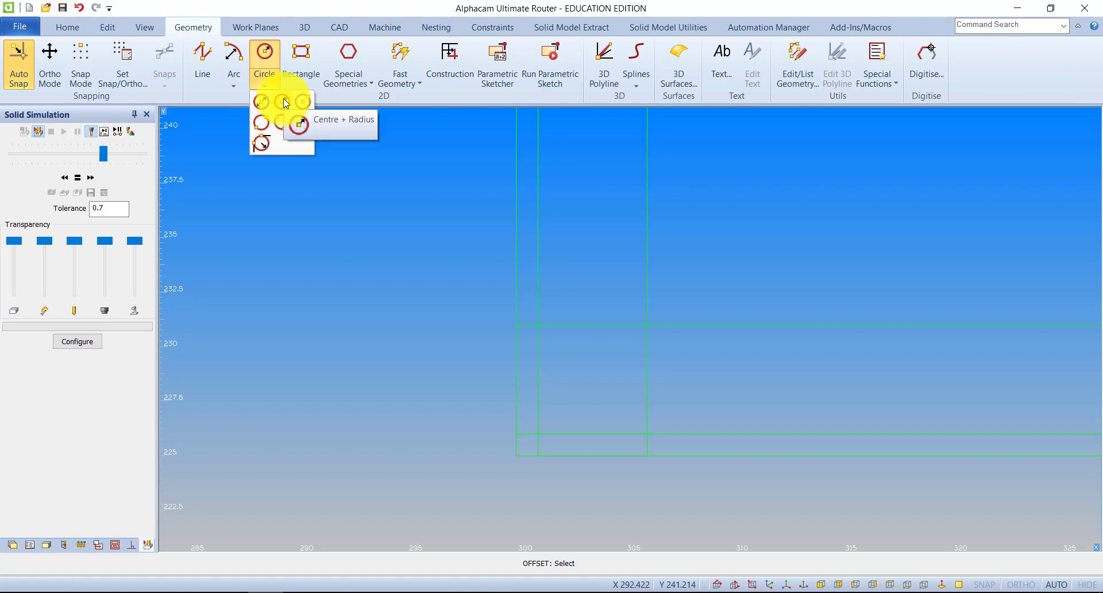
click(282, 101)
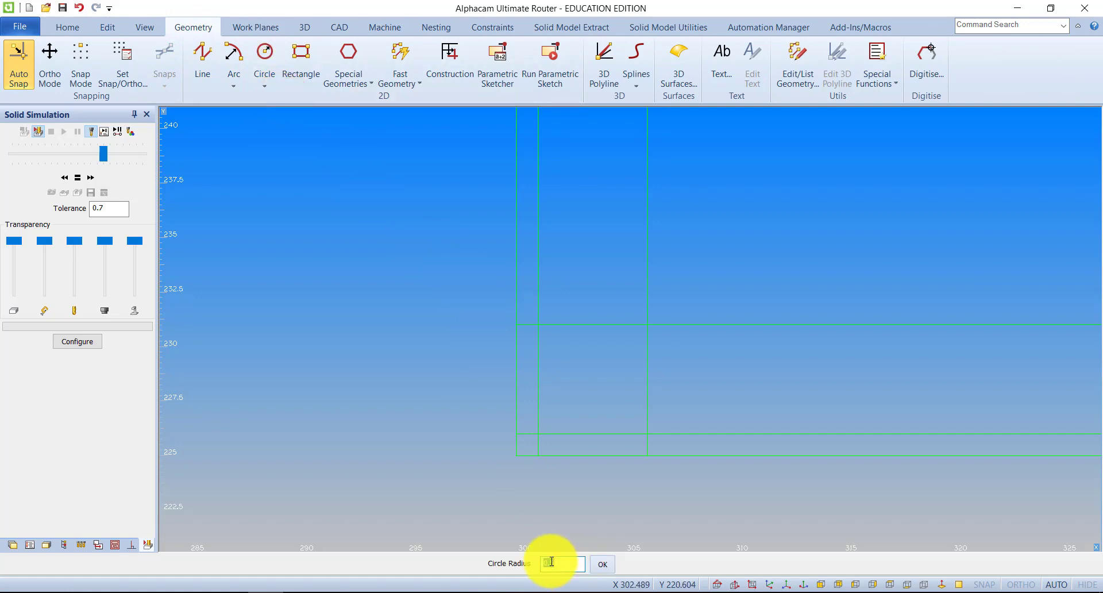
click(605, 565)
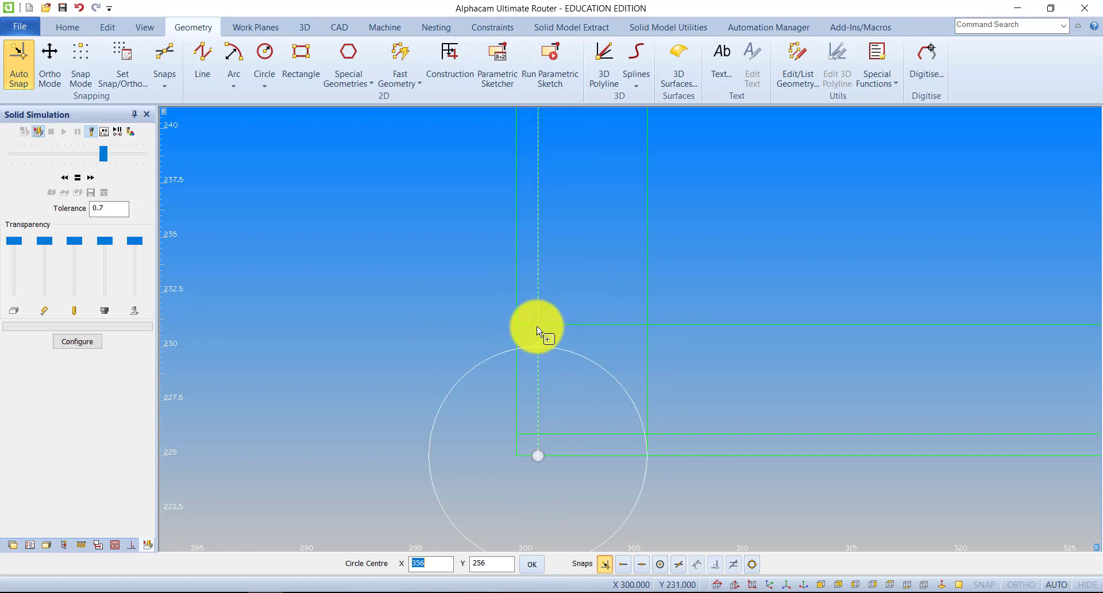
click(605, 564)
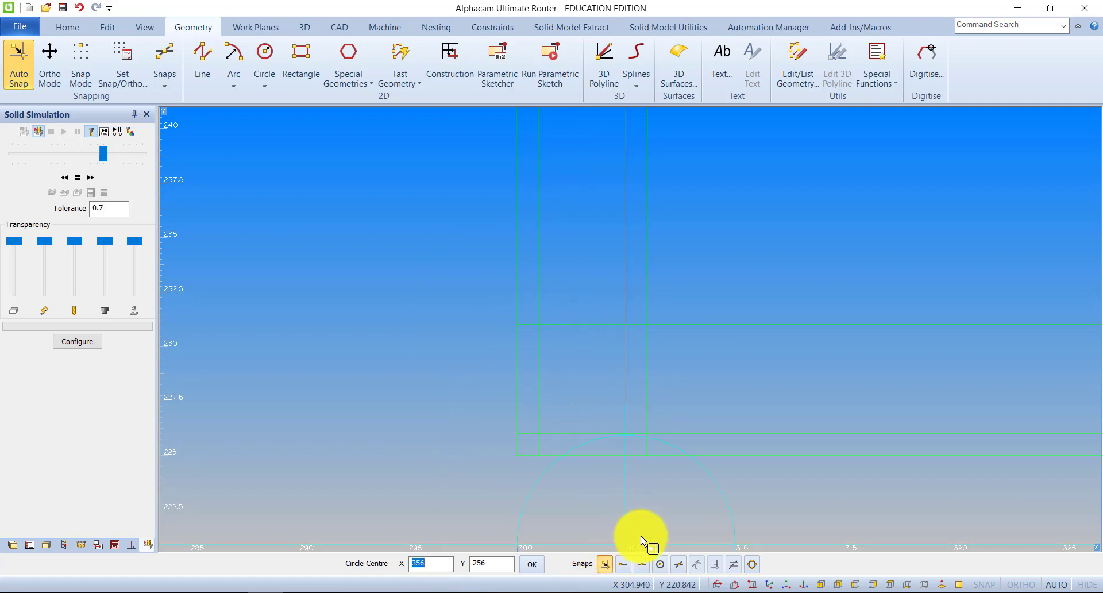
click(678, 566)
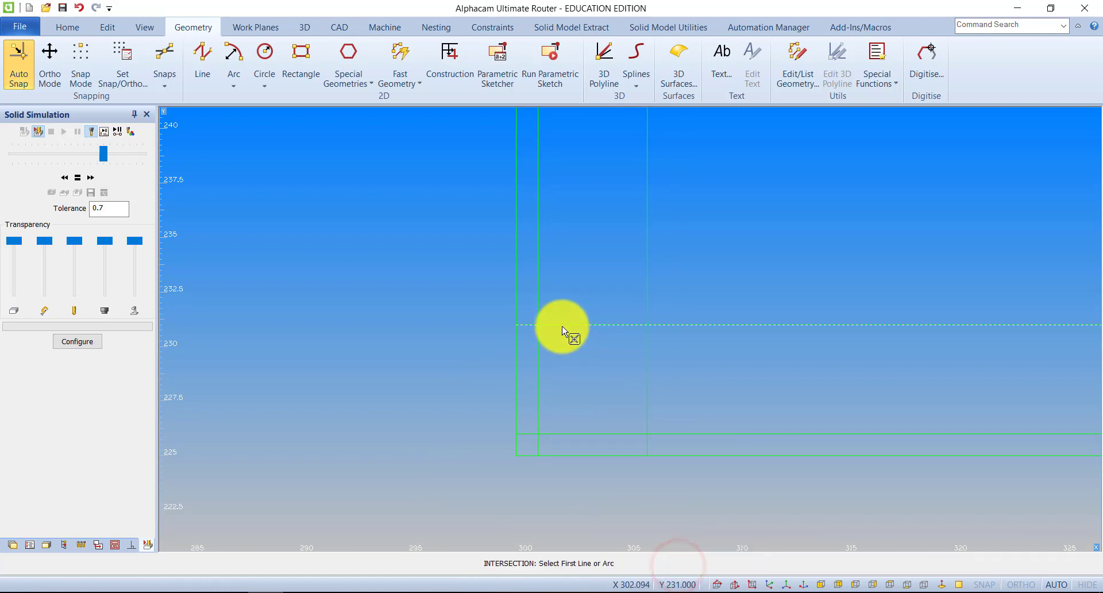
click(563, 326)
click(540, 371)
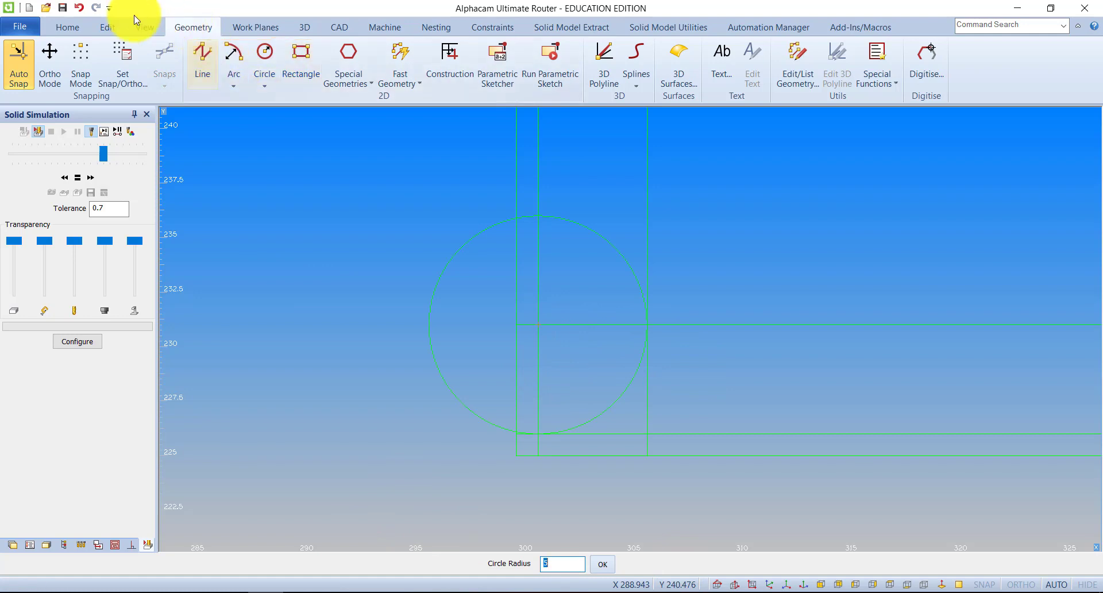
Offset the vertical line tangent to the circle and the horizontal line through its centre by 1 mm outwards
click(118, 26)
click(594, 83)
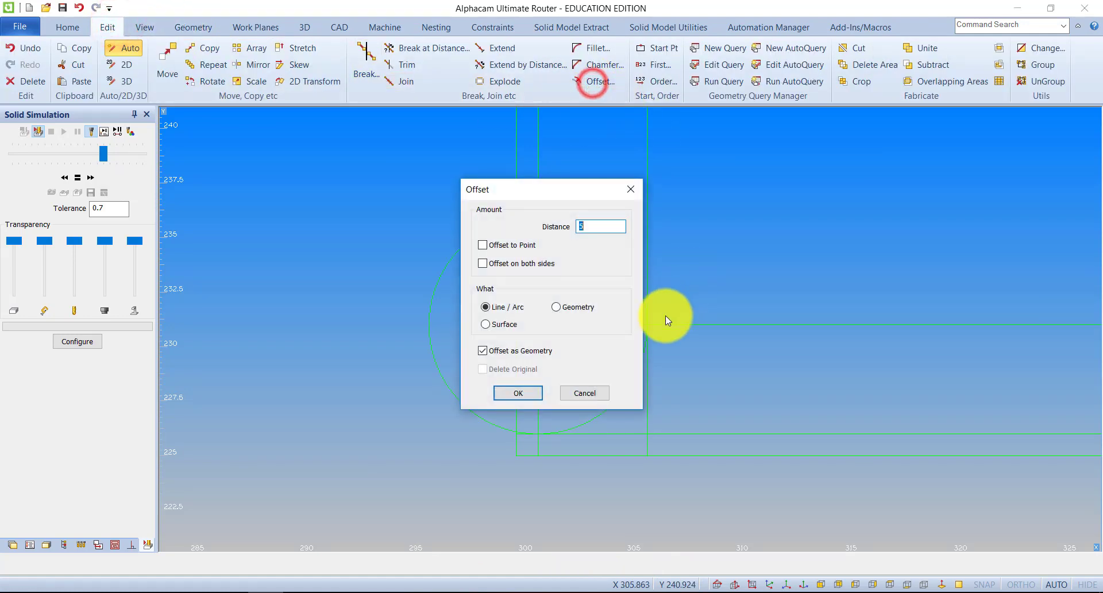
click(519, 392)
click(648, 276)
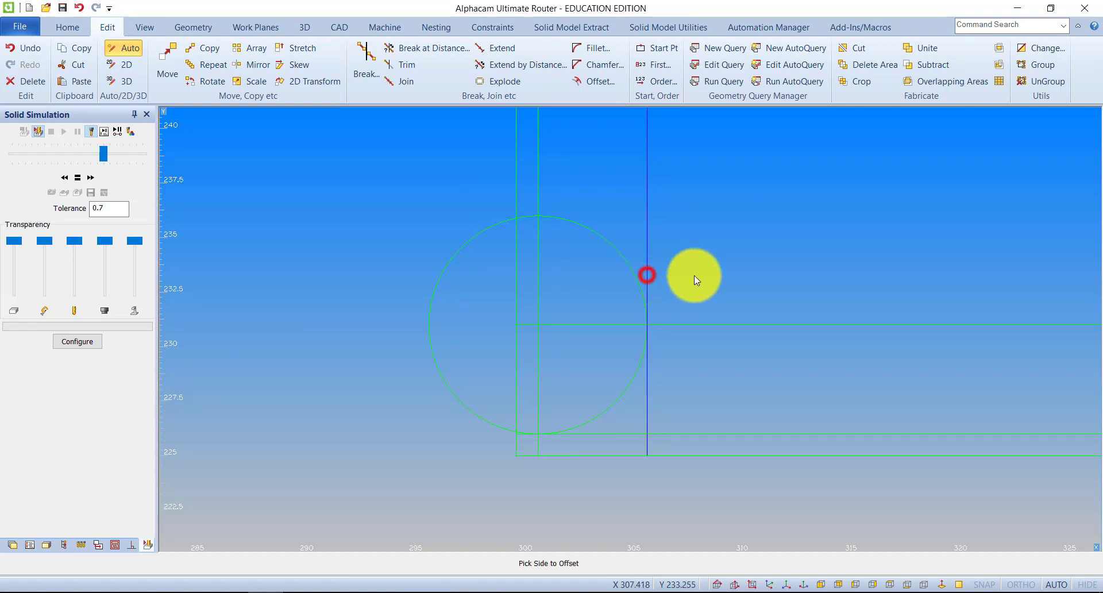
click(706, 275)
click(696, 323)
click(703, 275)
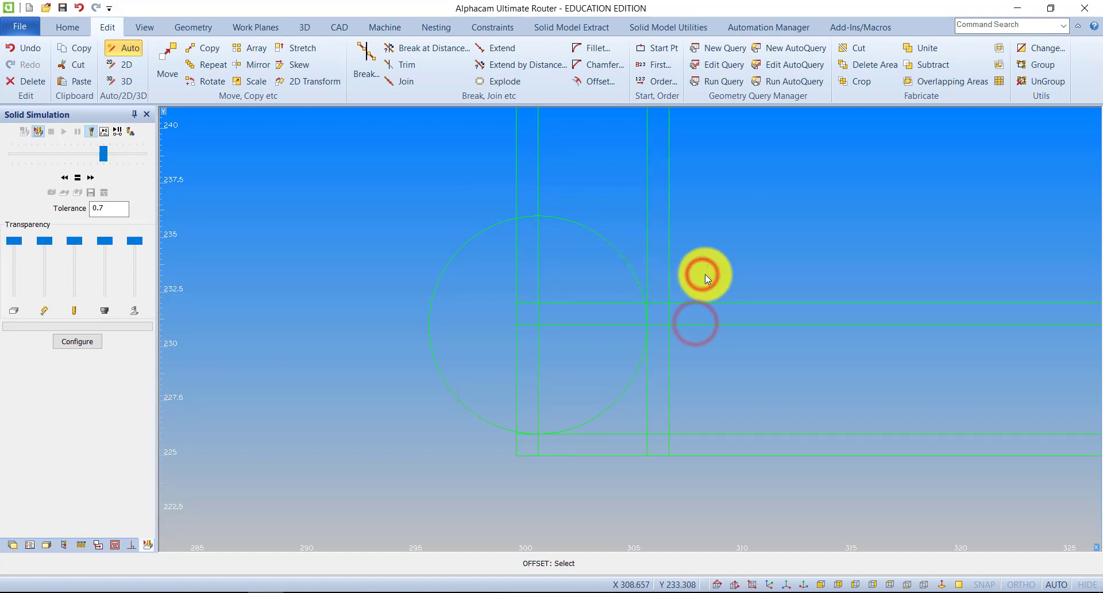
Trim the circle and the surplus line segments around it, using all geometries as cutting edges, to form the moulding profile
click(400, 65)
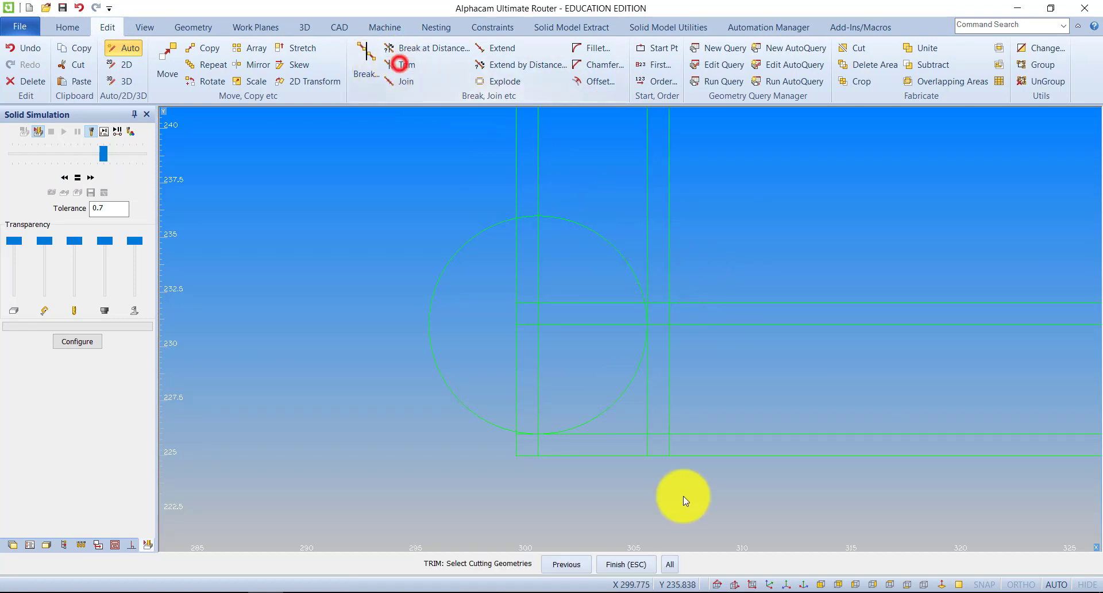
click(669, 564)
scroll(529, 431, up, 4)
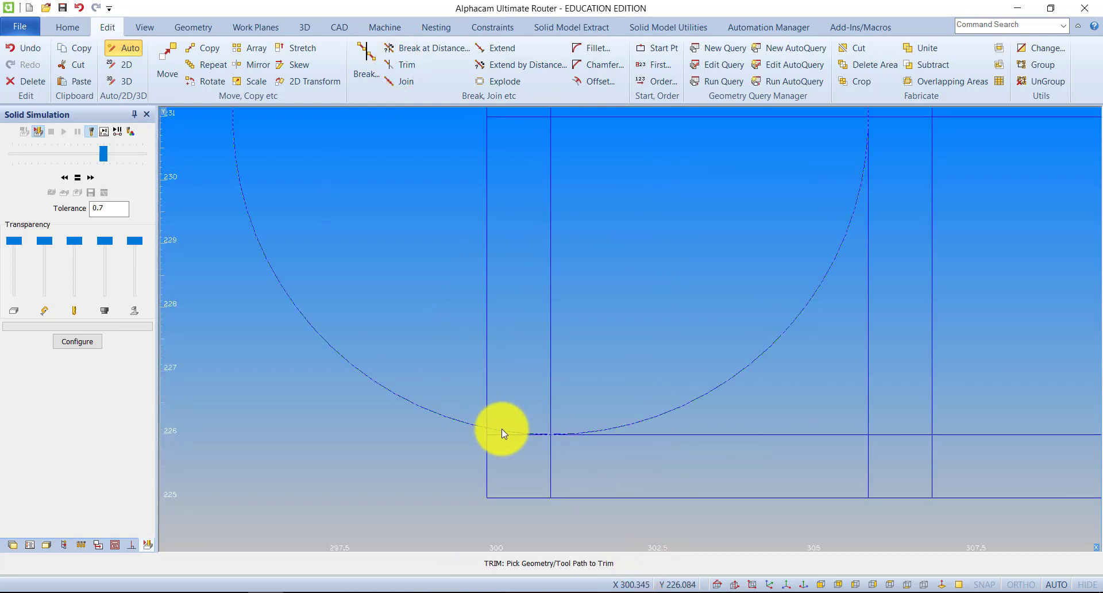
click(500, 429)
click(618, 436)
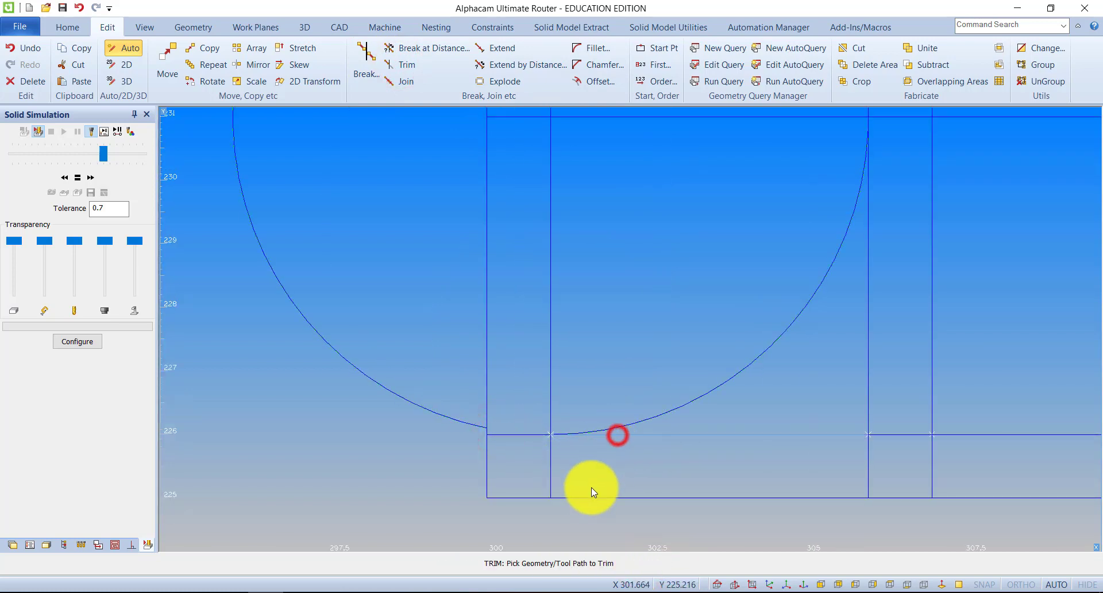
click(588, 499)
scroll(700, 414, down, 4)
scroll(754, 320, up, 4)
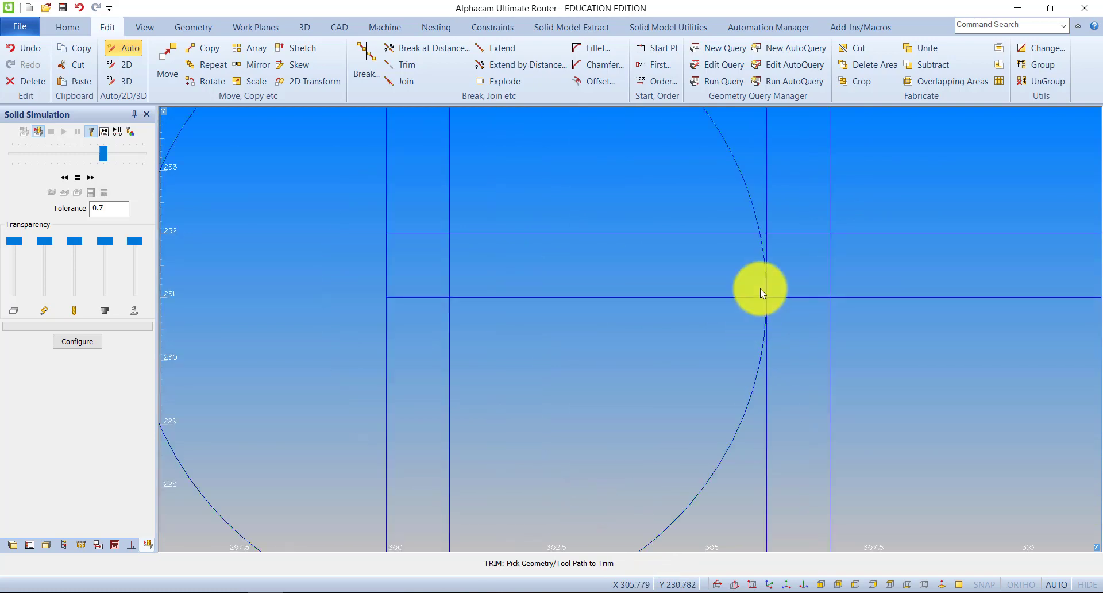
click(764, 257)
click(764, 362)
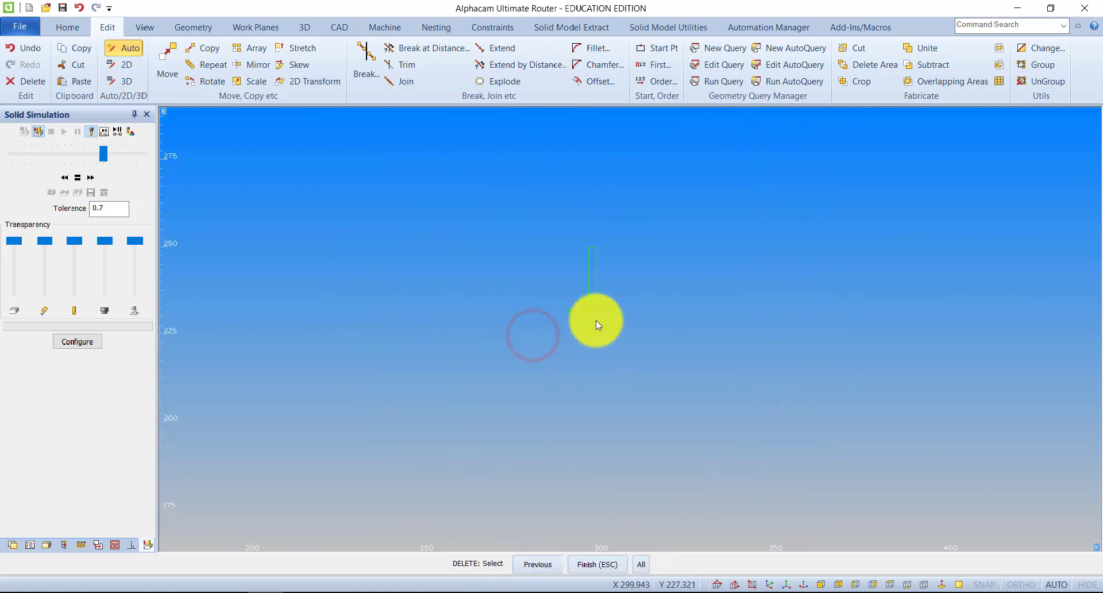
Join all segments of the mirrored tool profile into one geometry
scroll(595, 339, up, 4)
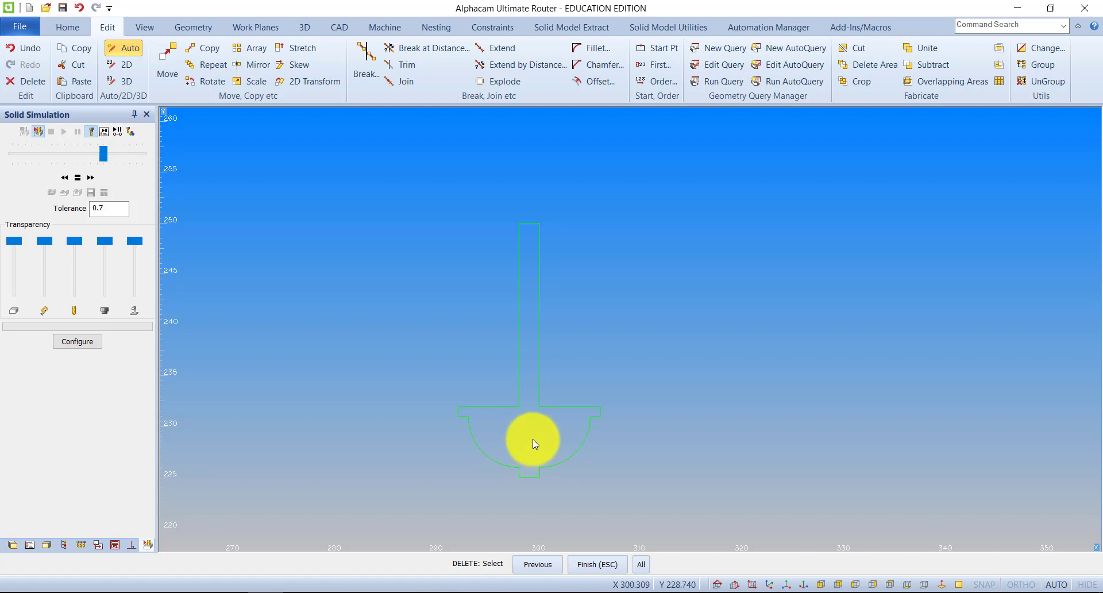
click(416, 88)
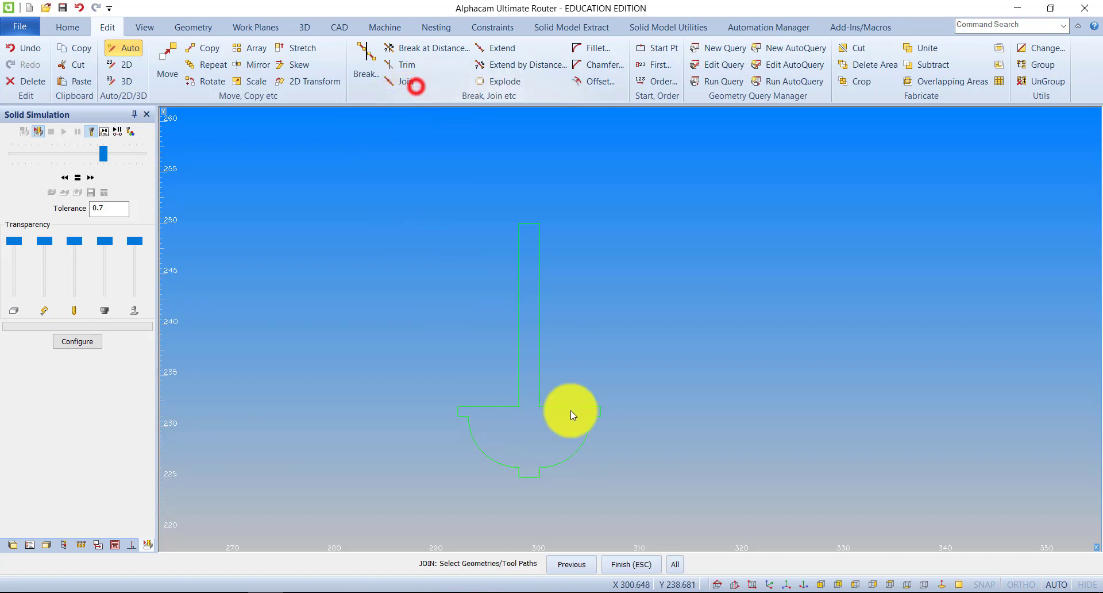
click(642, 512)
click(431, 202)
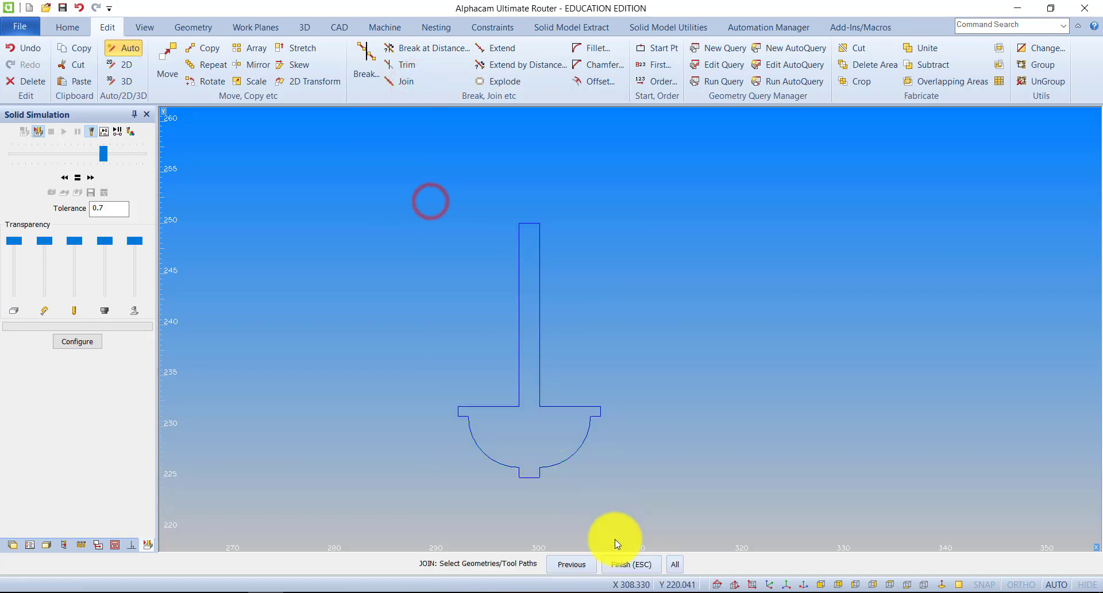
click(624, 570)
Define a user-defined tool with the joined profile as its cross-section
middle_drag(543, 373, 576, 304)
scroll(544, 397, down, 6)
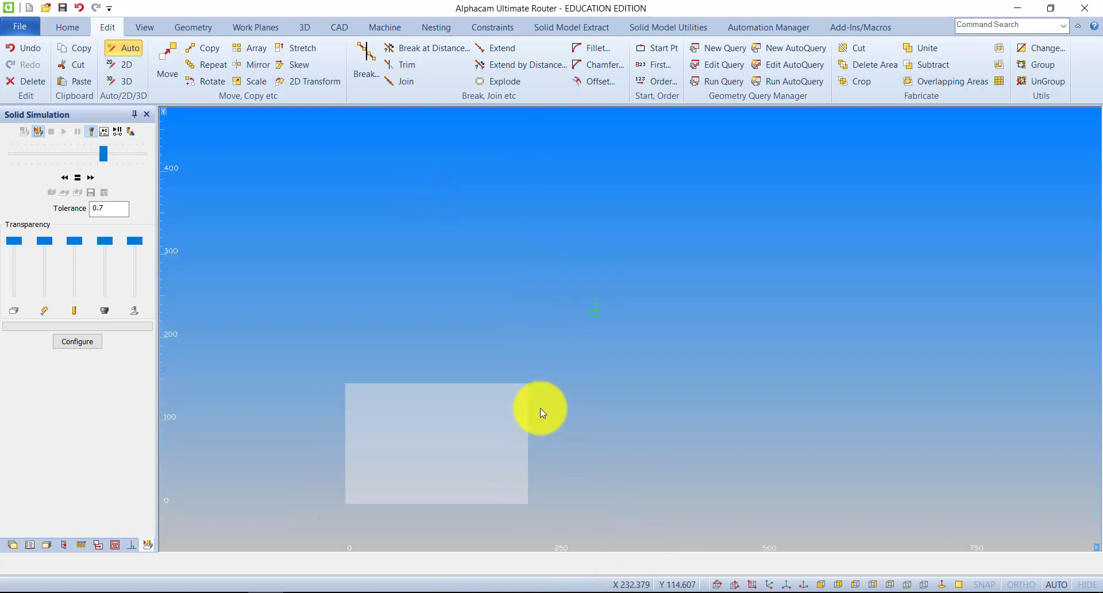
click(385, 27)
click(728, 68)
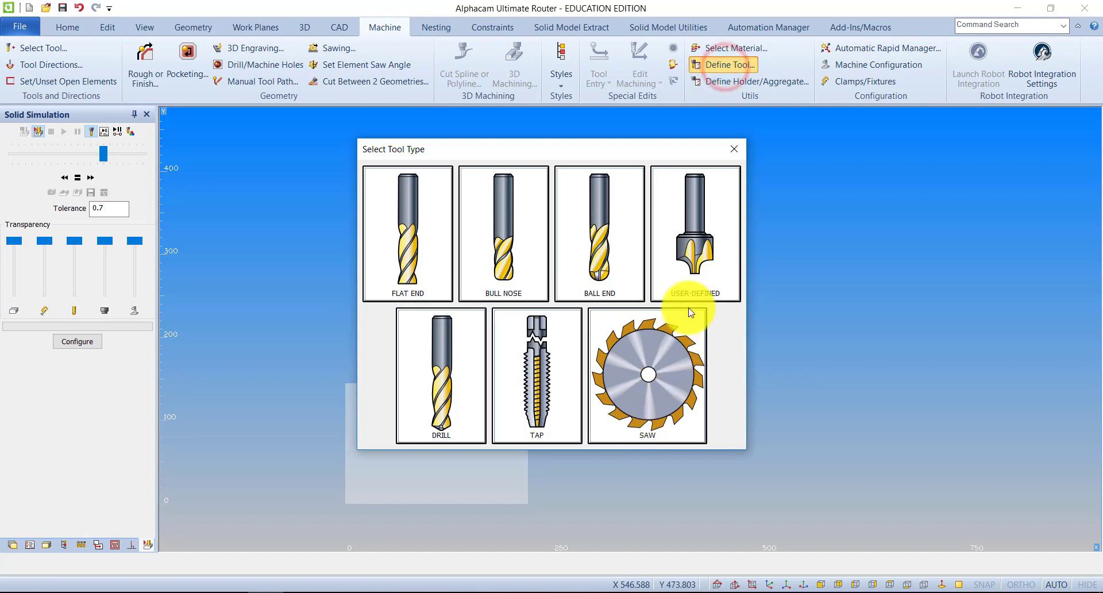
click(694, 255)
scroll(607, 338, up, 6)
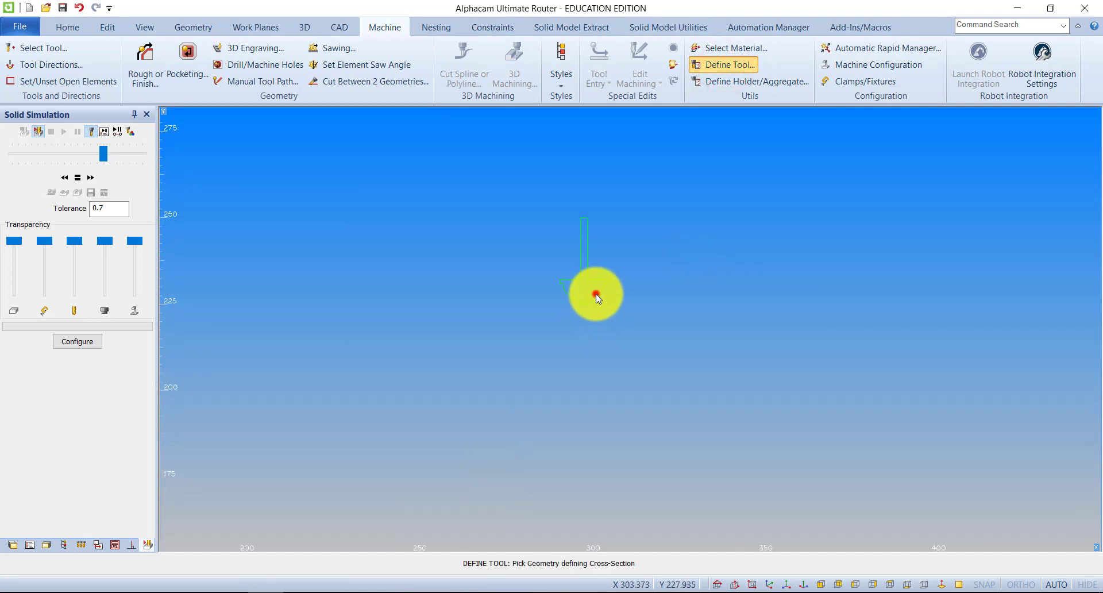
click(601, 297)
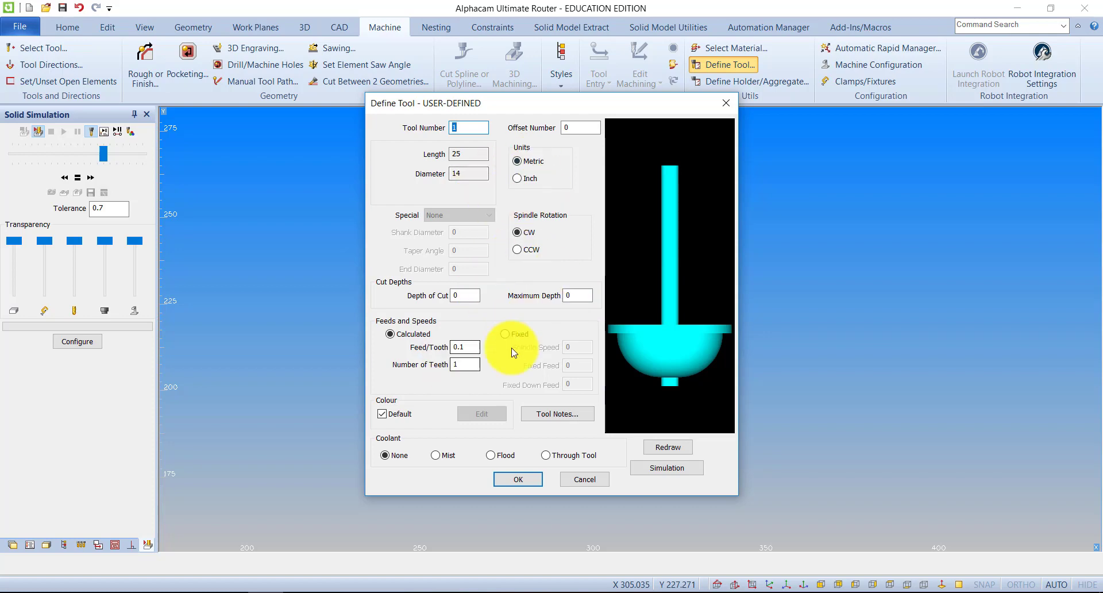
Accept the tool definition, save it as "Des Profile" in the RTools.Alp folder and leave tool definition
click(513, 479)
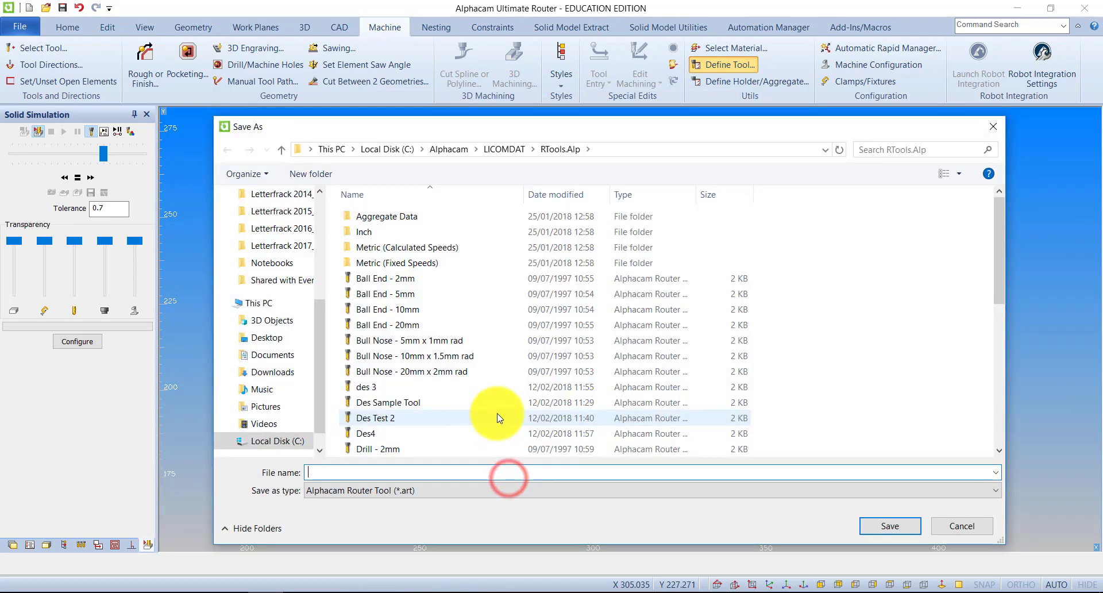
text(Des Profile)
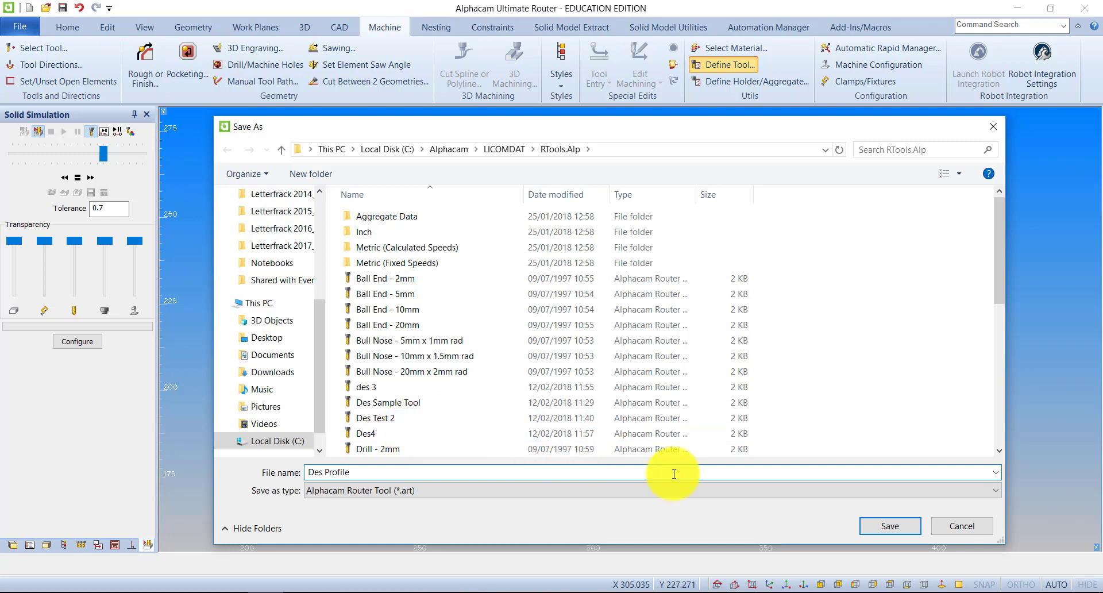
click(885, 523)
click(597, 335)
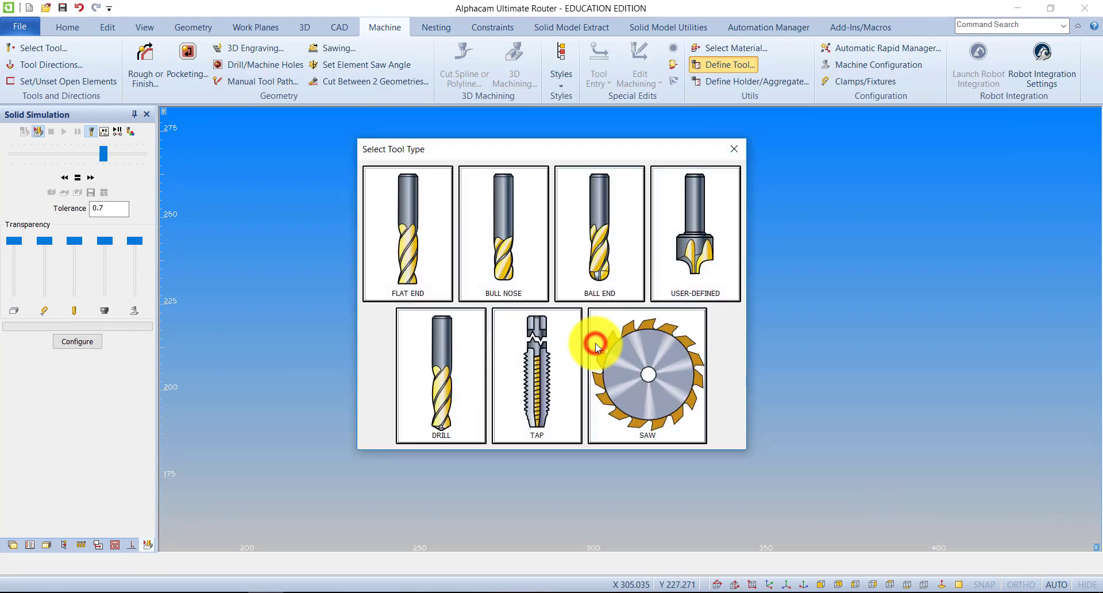
click(731, 146)
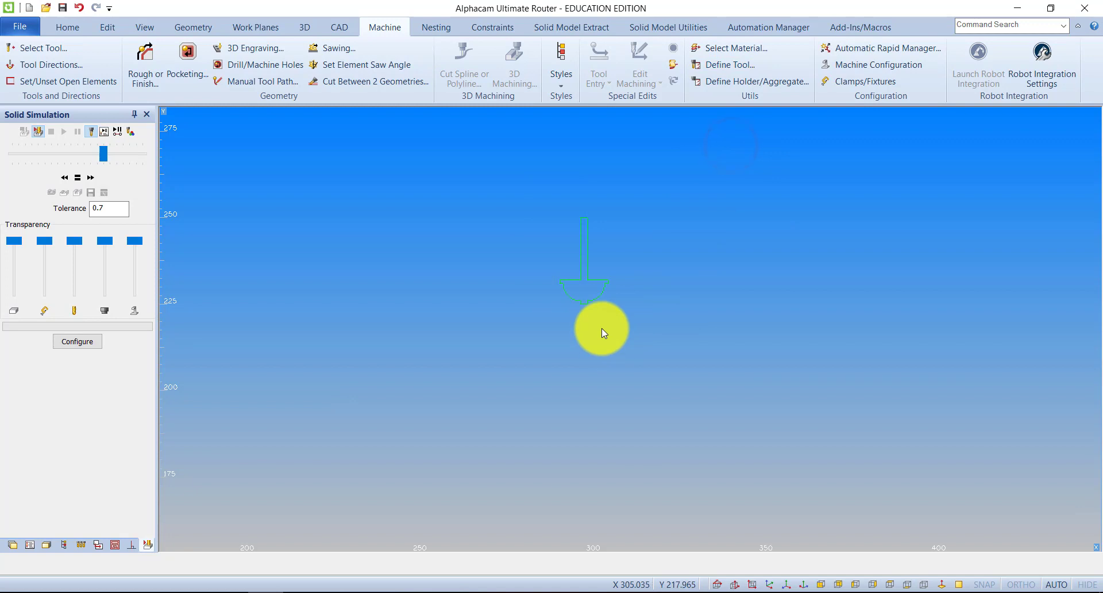
Draw a rectangle corner to corner around the workpiece's top face in the isometric view
click(143, 25)
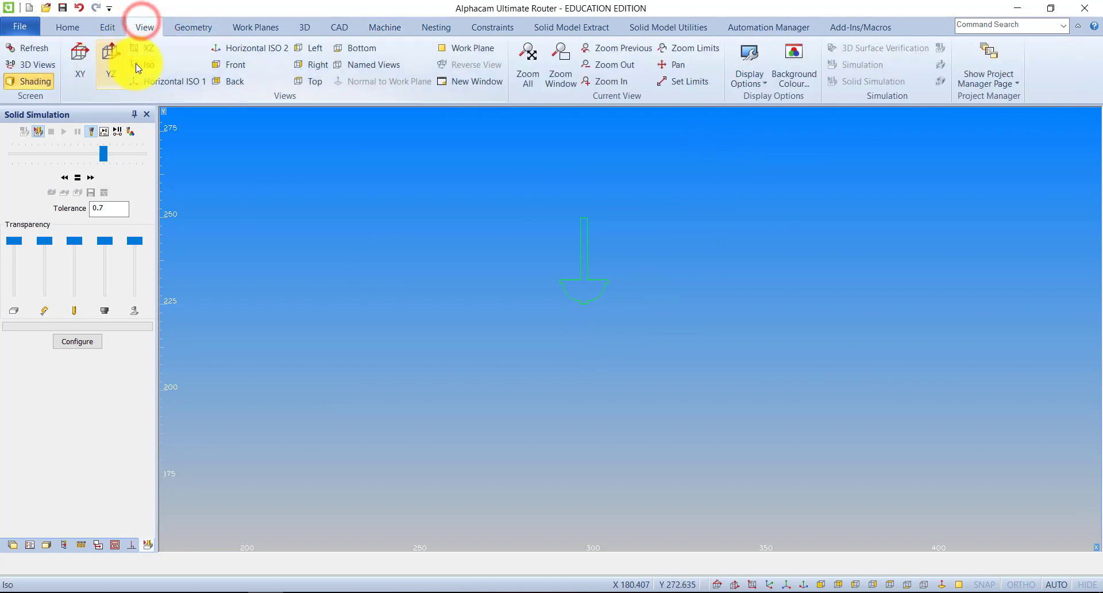
click(139, 66)
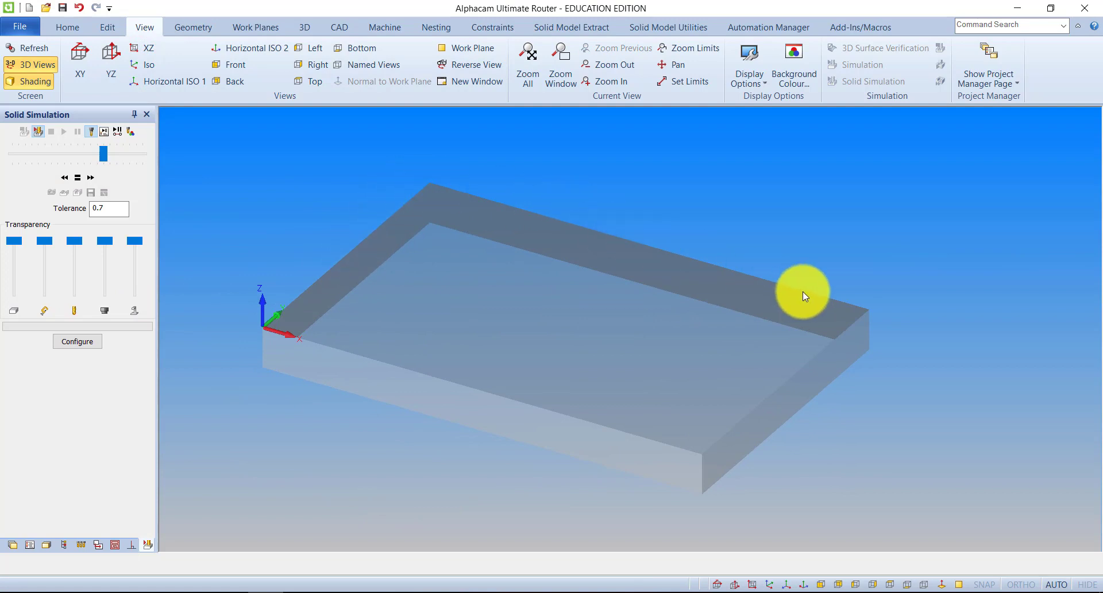
click(189, 27)
click(300, 60)
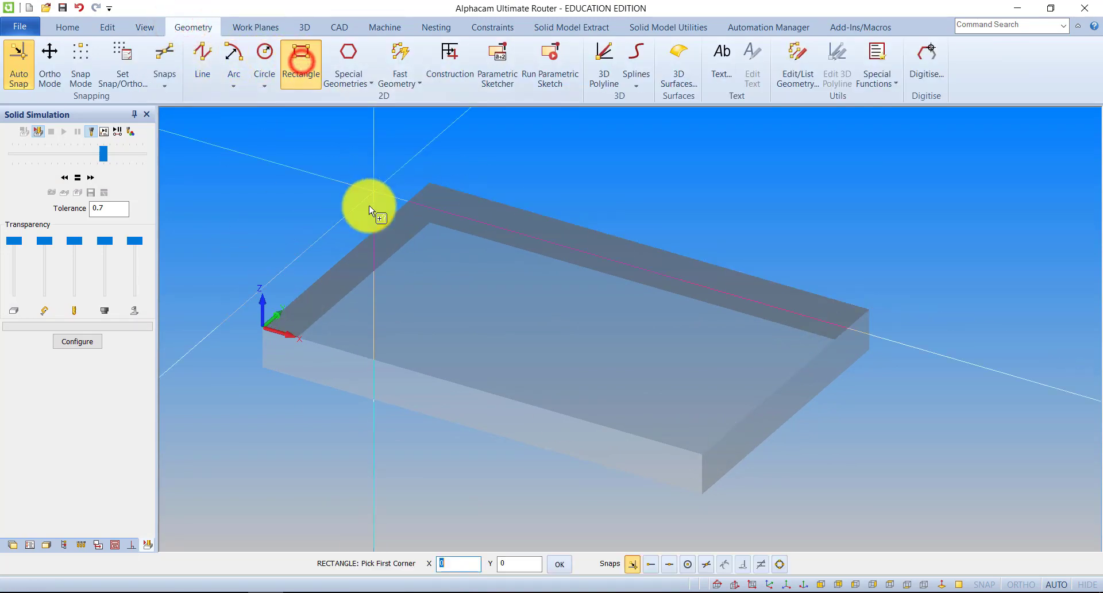
click(263, 327)
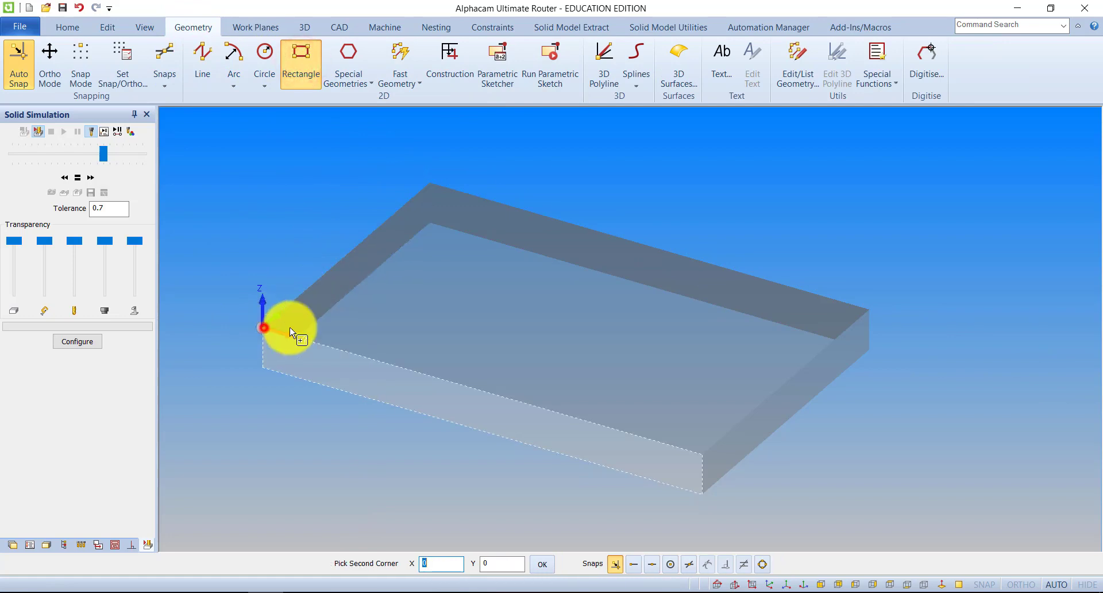
click(869, 314)
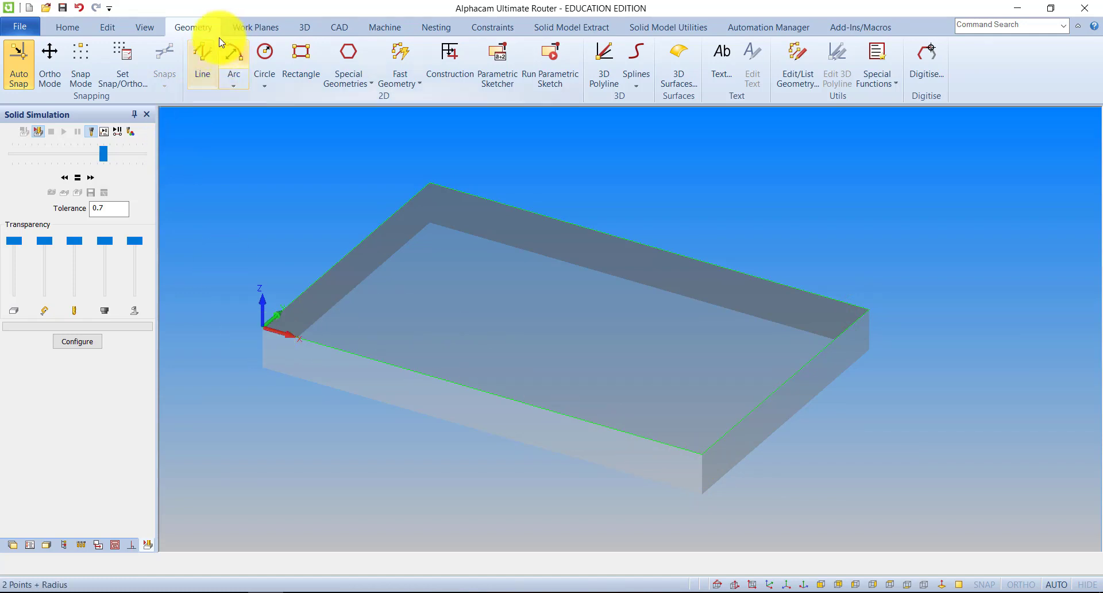
Select the Des Profile tool from the tool library and accept it for machining
click(391, 25)
click(36, 47)
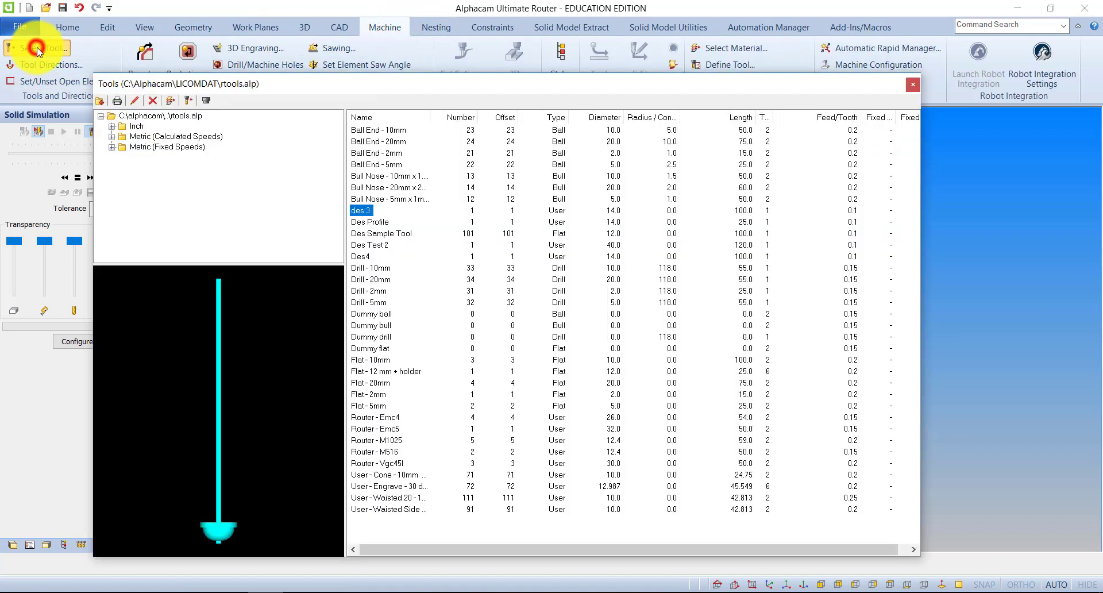
click(371, 223)
double_click(371, 223)
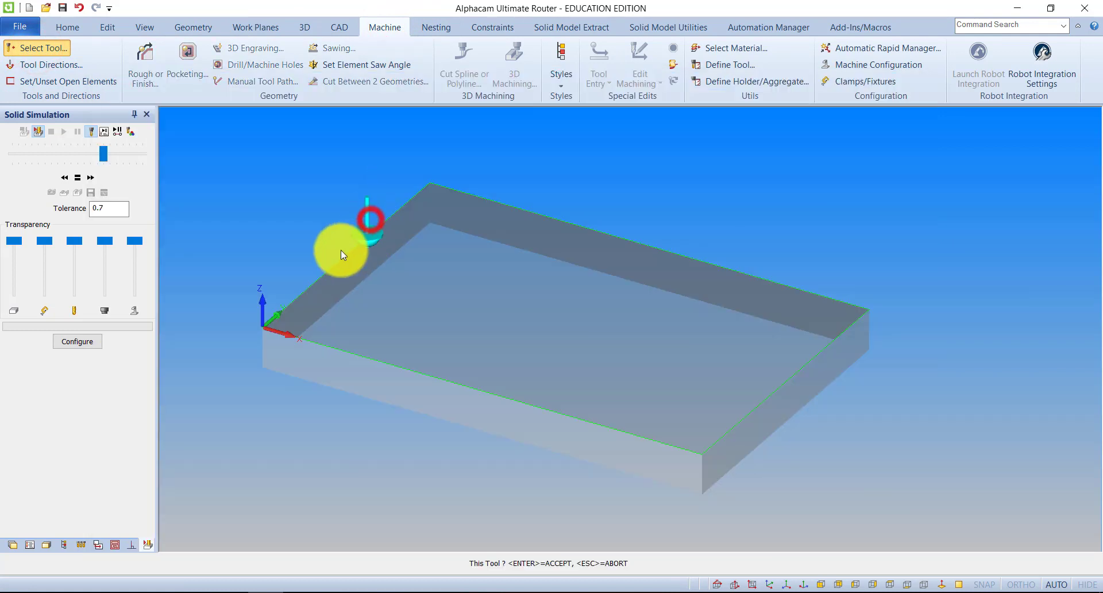
click(258, 327)
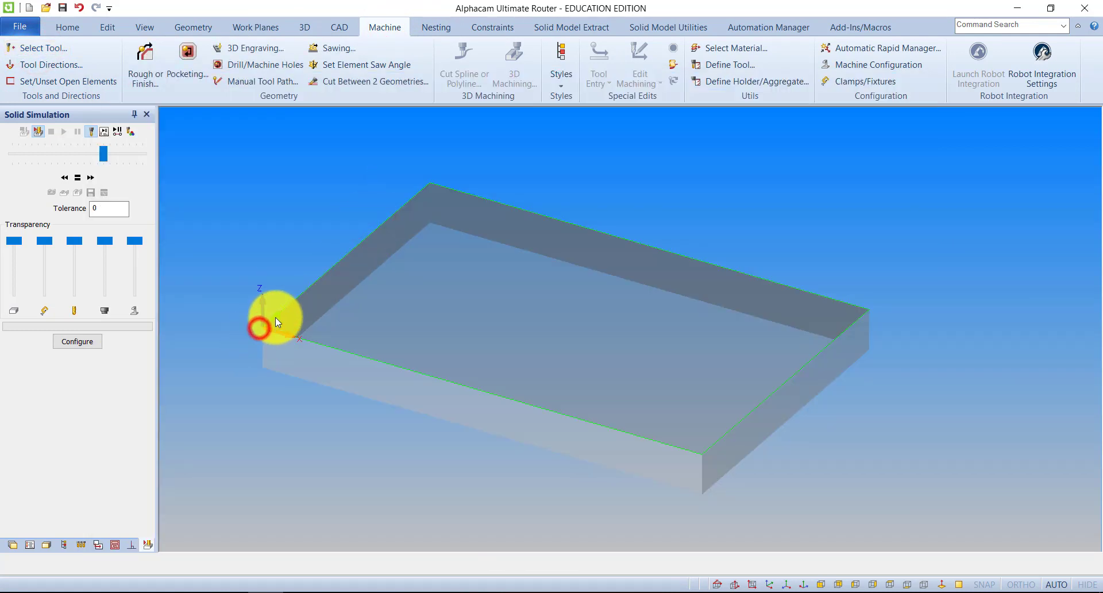
Create a rough/finish tool path along the rectangle with a single cut, keeping the offered levels
click(140, 58)
click(96, 37)
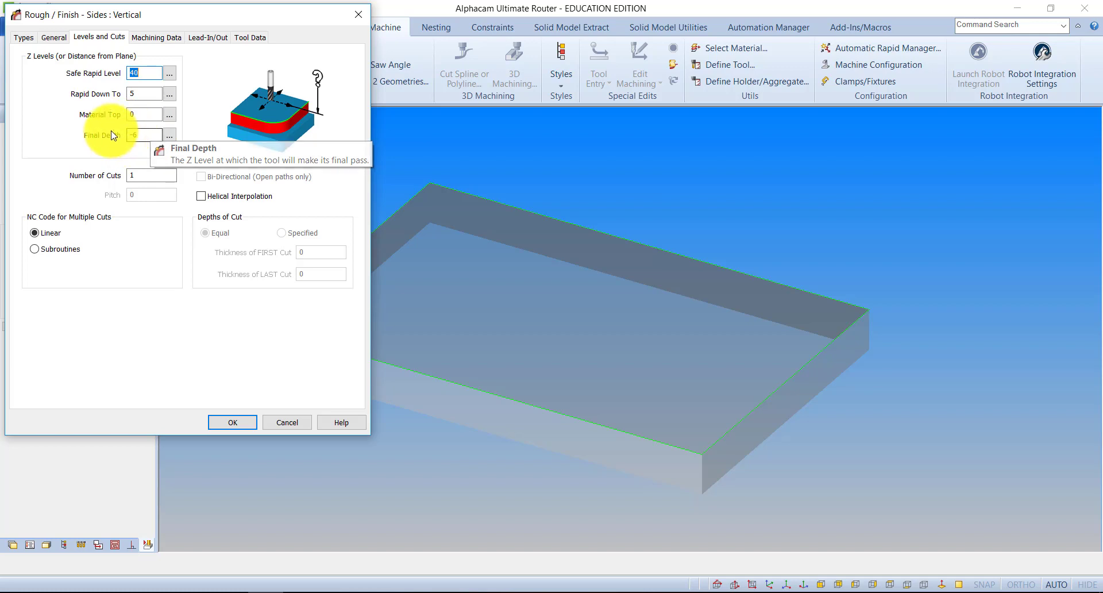
click(229, 423)
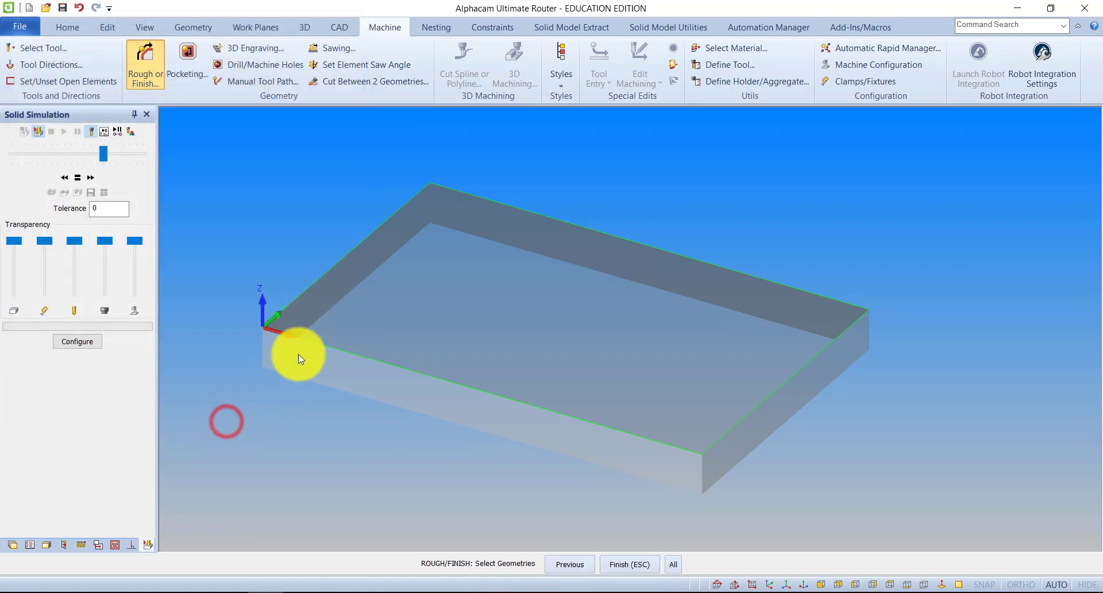
click(317, 343)
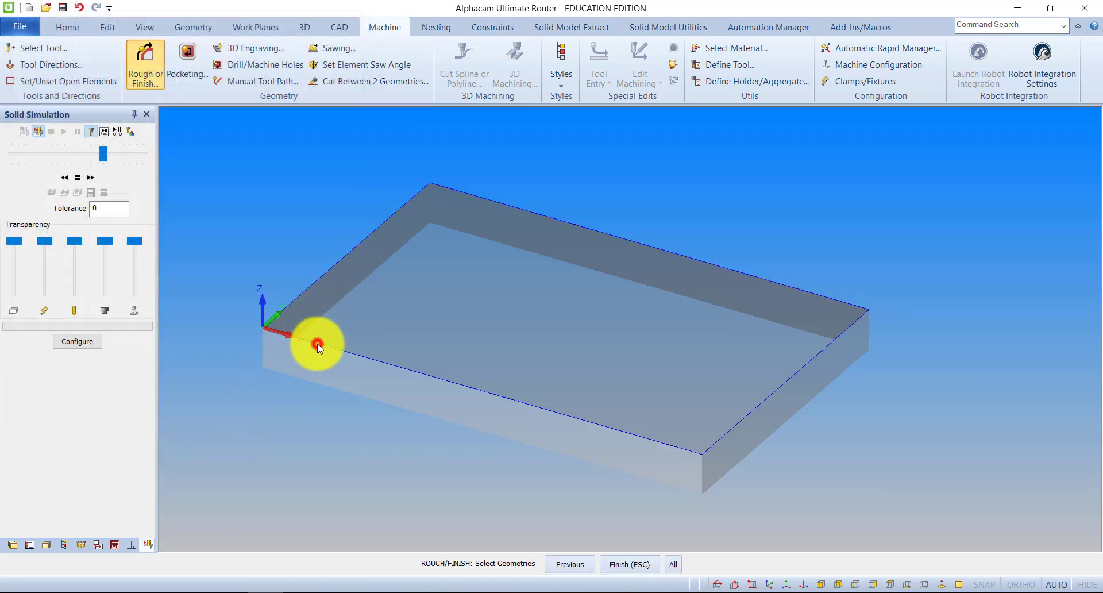
click(631, 568)
Run the solid simulation of the Des Profile cut, inspect the moulded edges and close the simulation
click(65, 131)
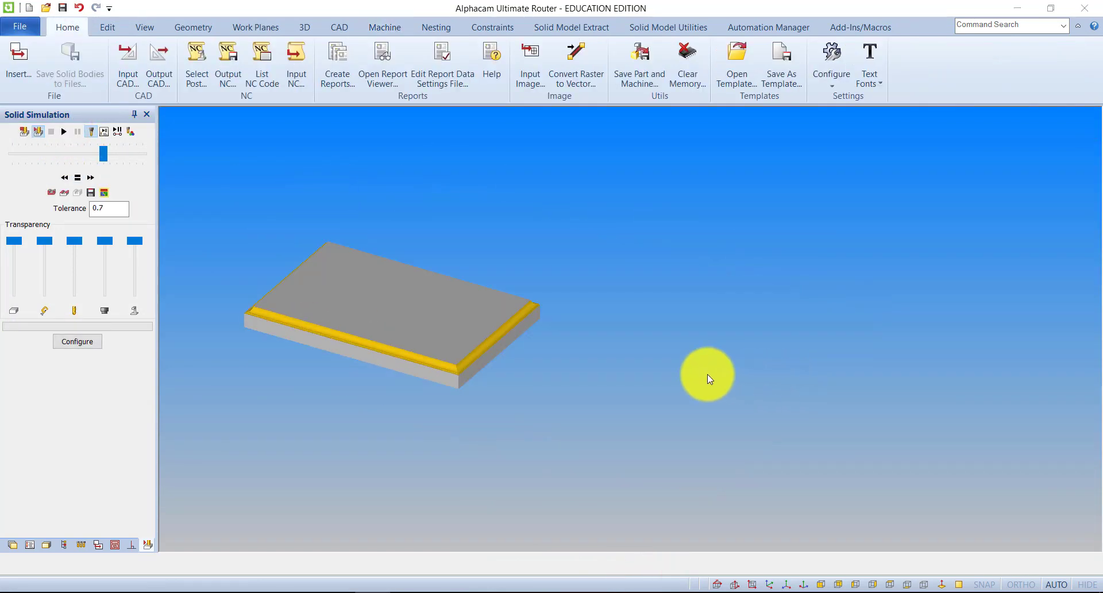
middle_drag(607, 413, 660, 377)
scroll(428, 340, up, 2)
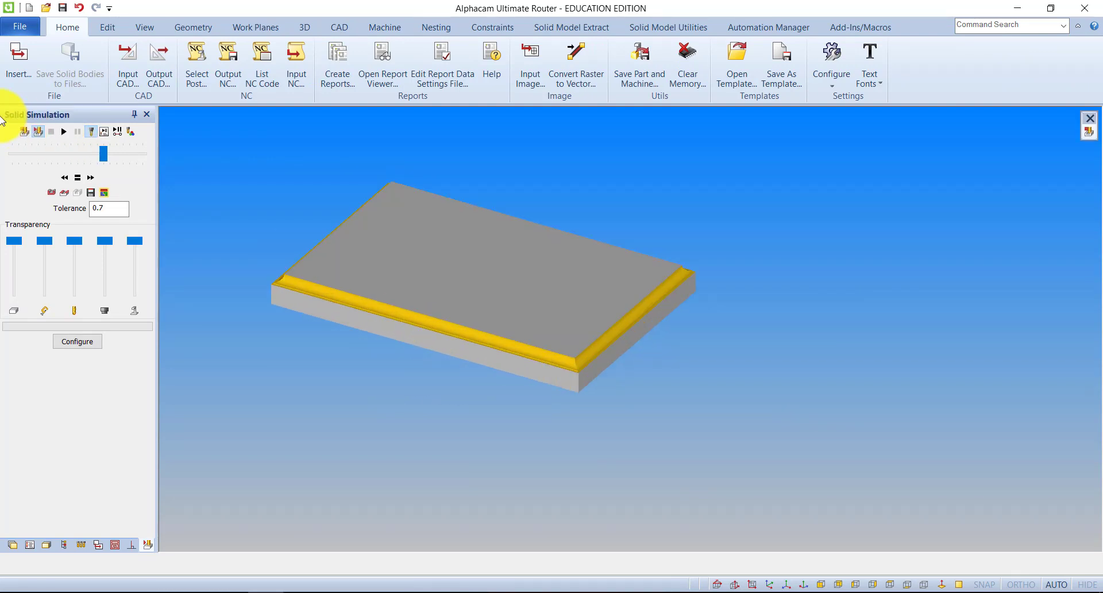
click(23, 132)
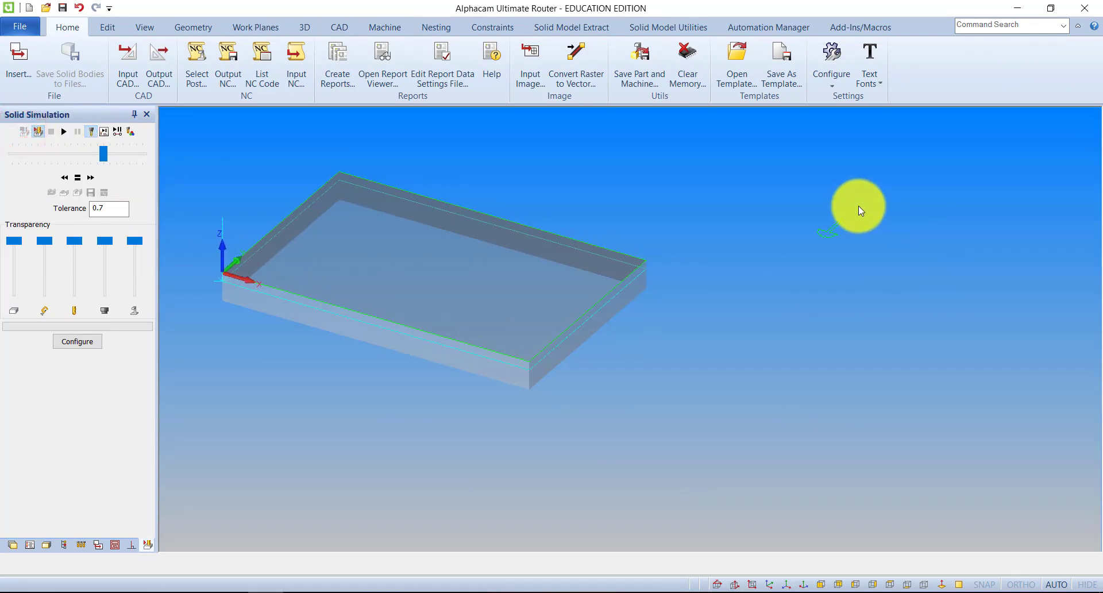
Examine the tool profile geometry beside the workpiece and the matching profile drawing in AutoCAD, and return to Alphacam
scroll(831, 226, up, 9)
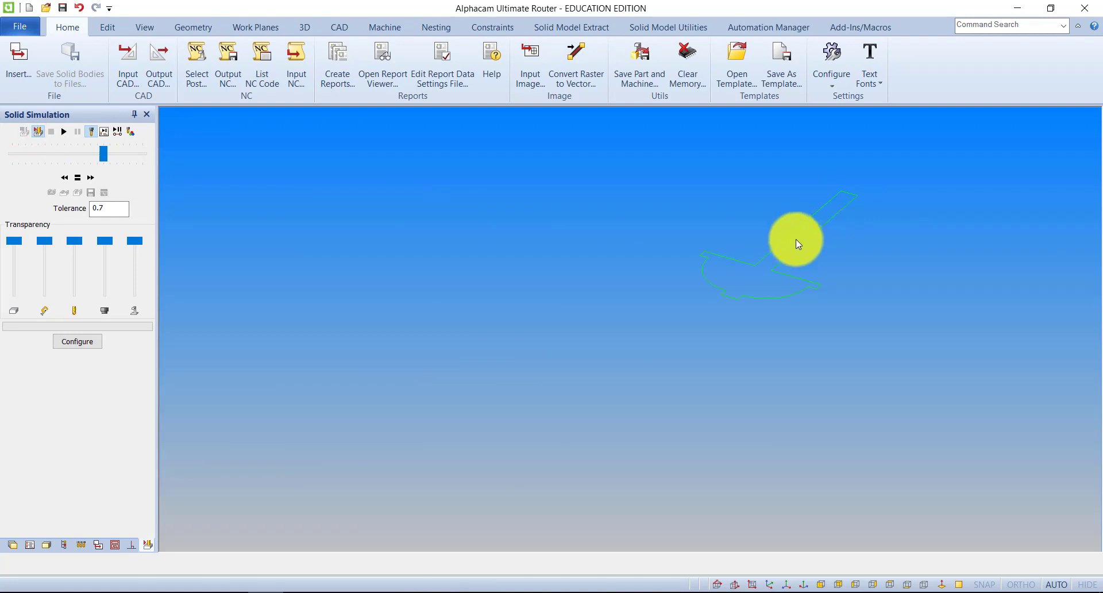
scroll(803, 241, down, 11)
scroll(812, 248, up, 4)
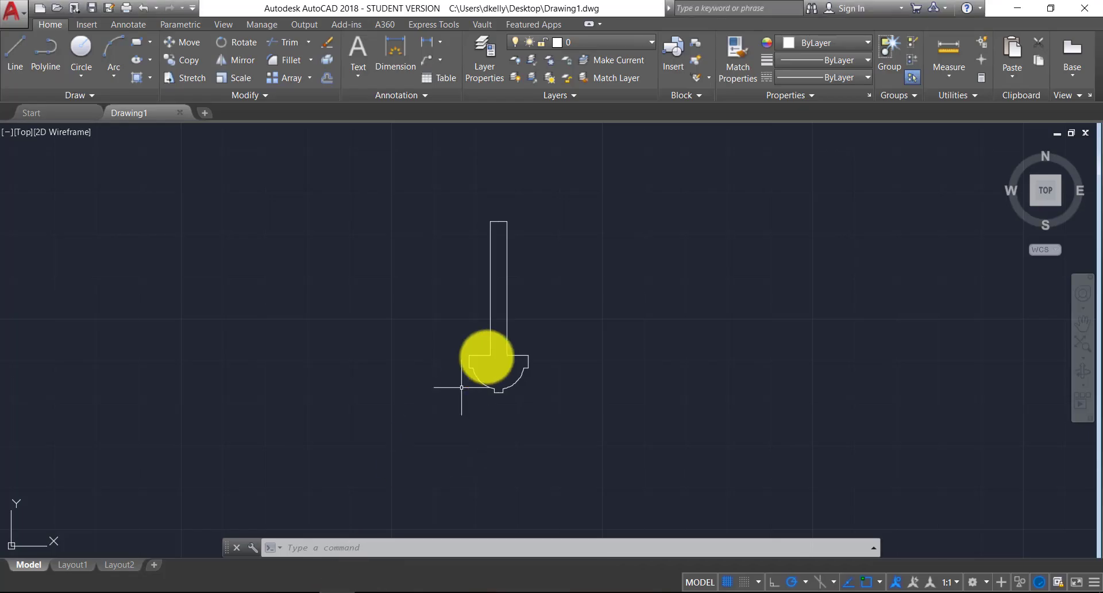
scroll(505, 308, down, 2)
scroll(498, 321, up, 4)
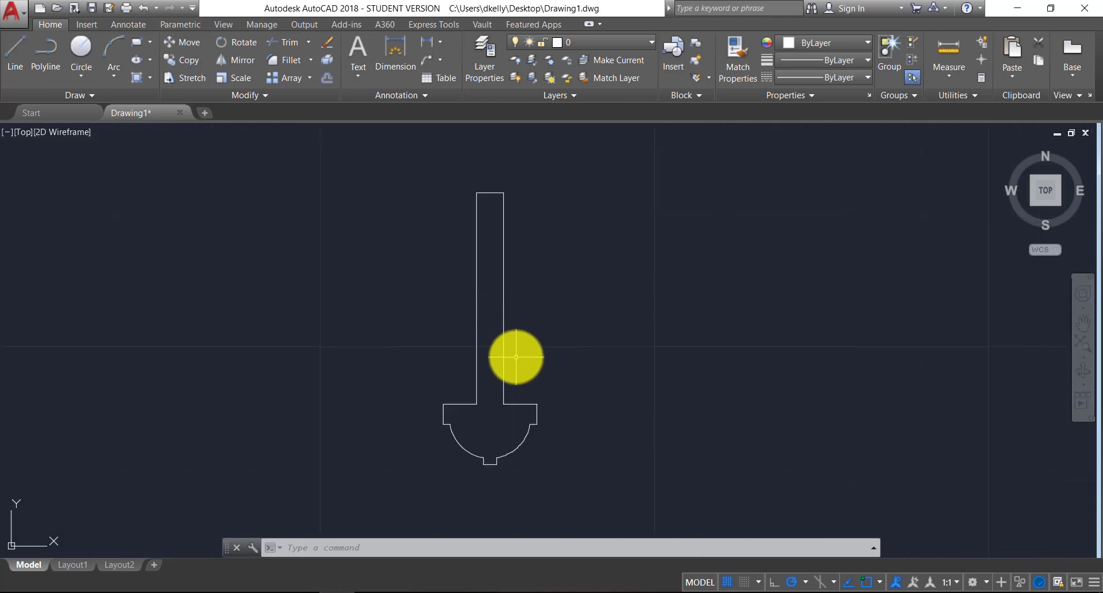
scroll(516, 357, down, 4)
scroll(505, 340, up, 2)
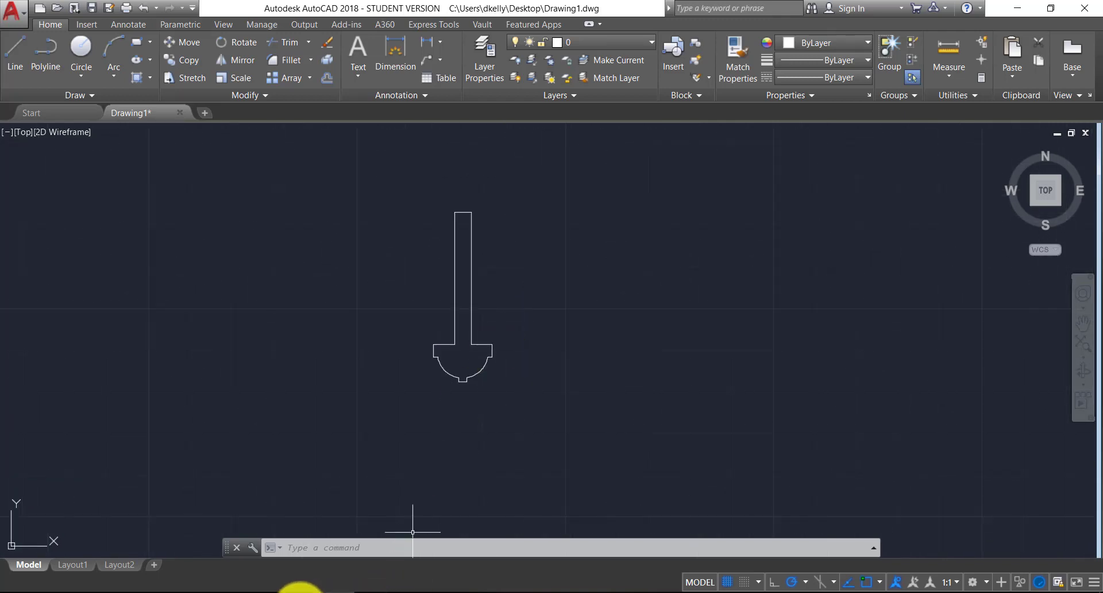
click(296, 590)
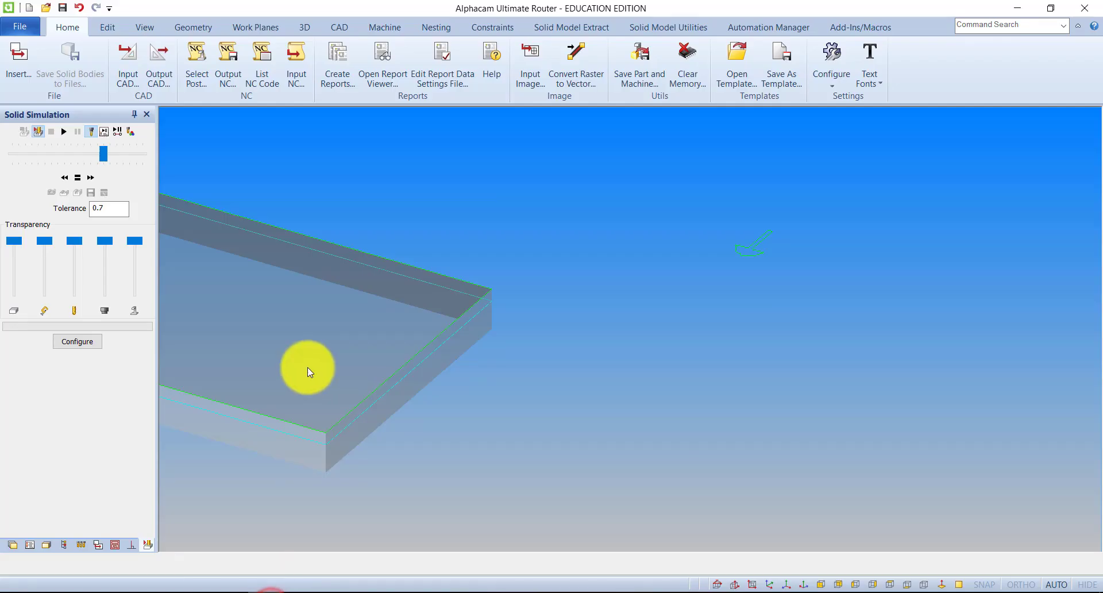
Review the CAD input options with the DWG file type and close them without importing
click(67, 27)
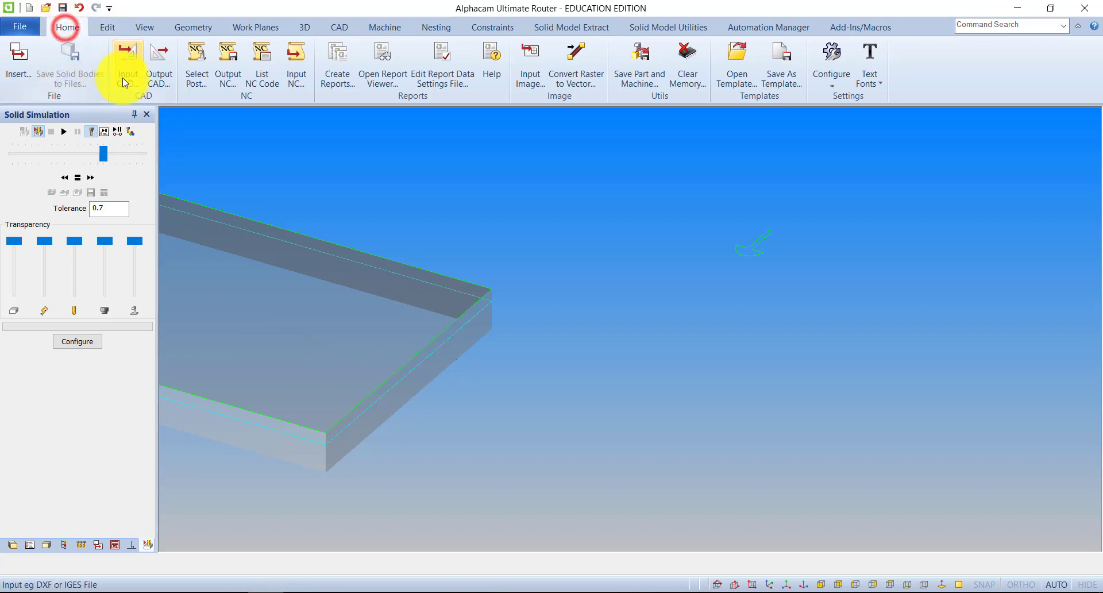
click(127, 77)
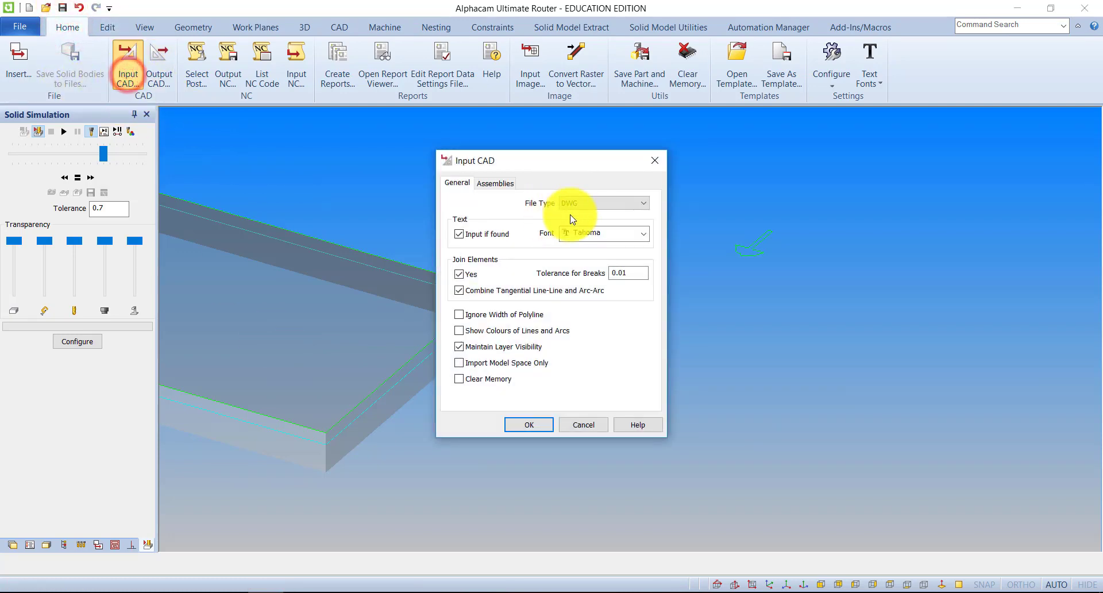
click(581, 206)
click(726, 309)
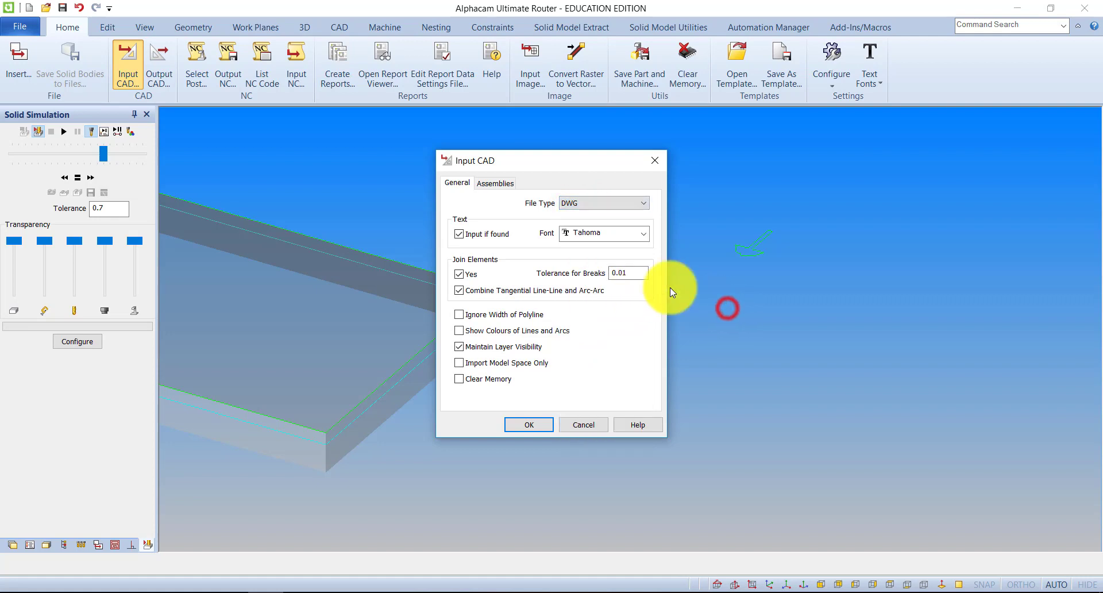
click(647, 159)
Delete the tool profile geometry beside the workpiece, confirm the deletion and end the Delete command
scroll(594, 282, down, 3)
middle_drag(596, 313, 653, 328)
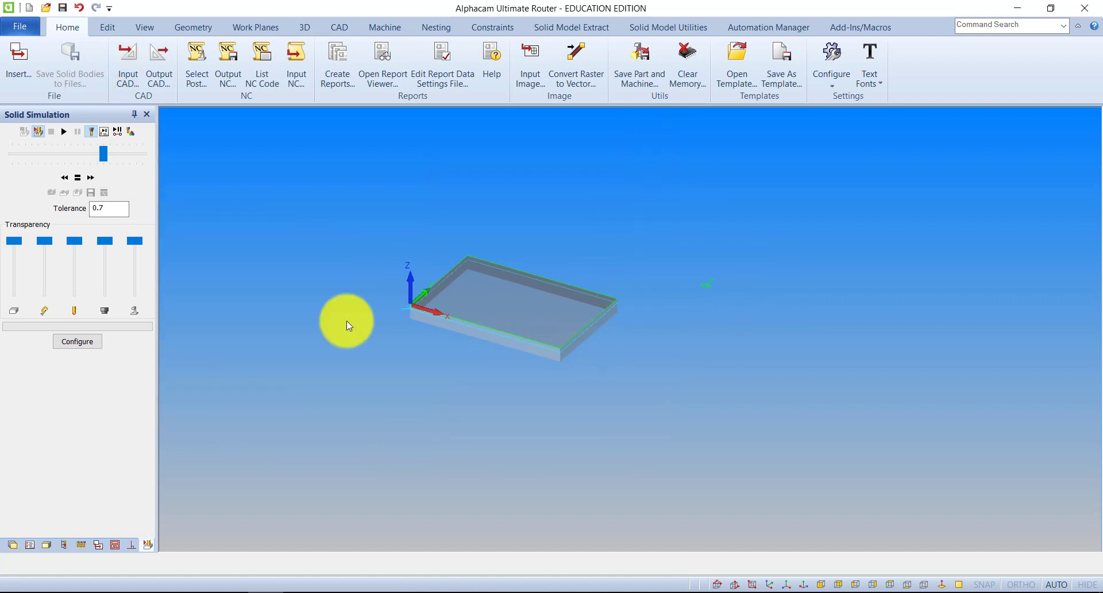
scroll(630, 312, up, 2)
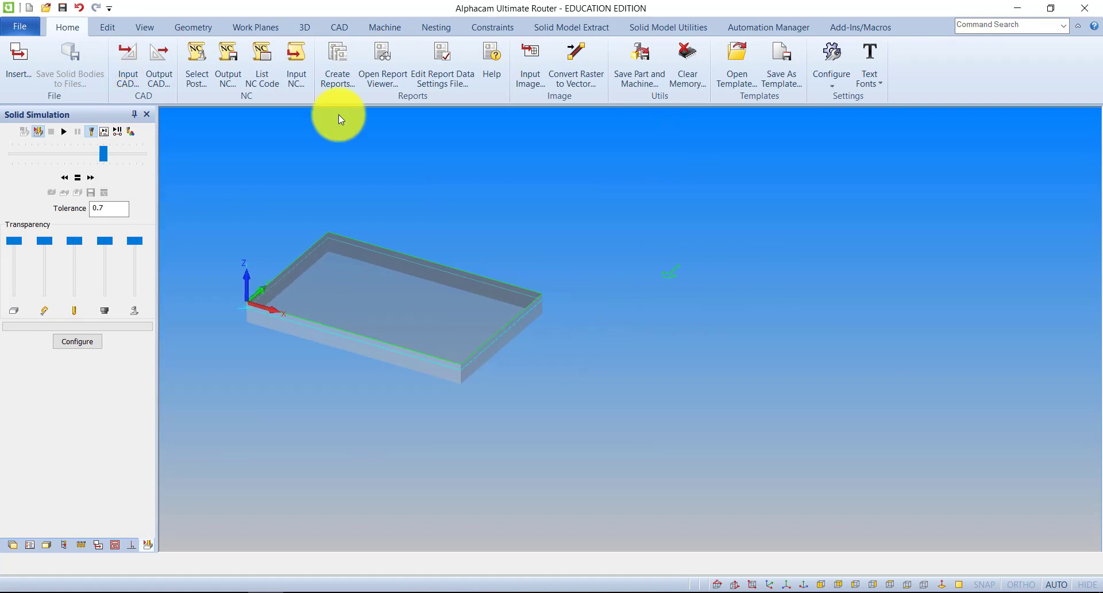
click(109, 27)
click(25, 81)
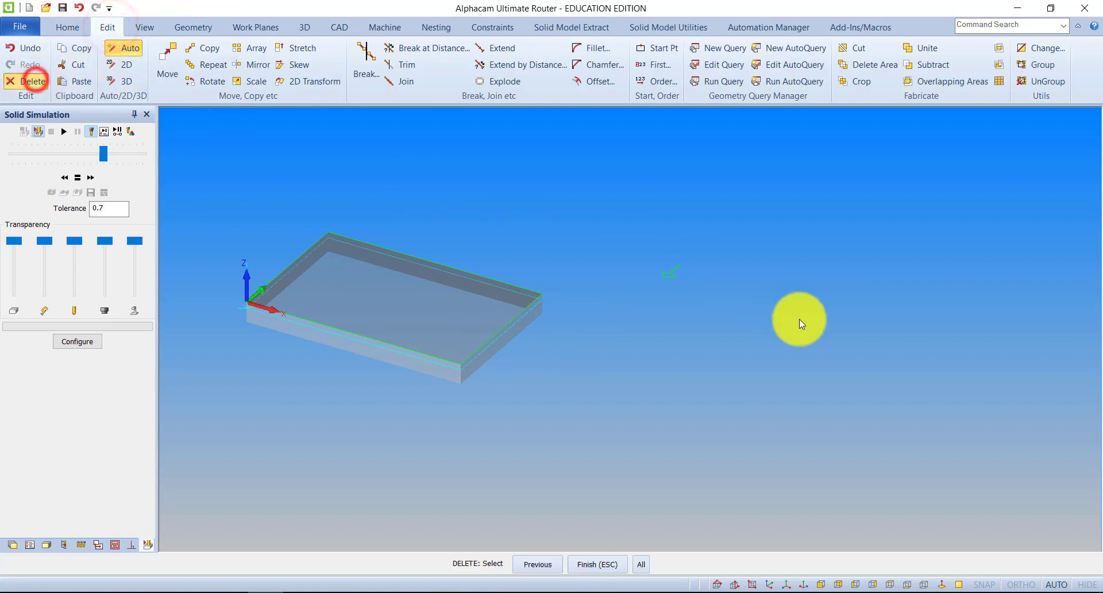
click(770, 331)
click(632, 232)
click(608, 565)
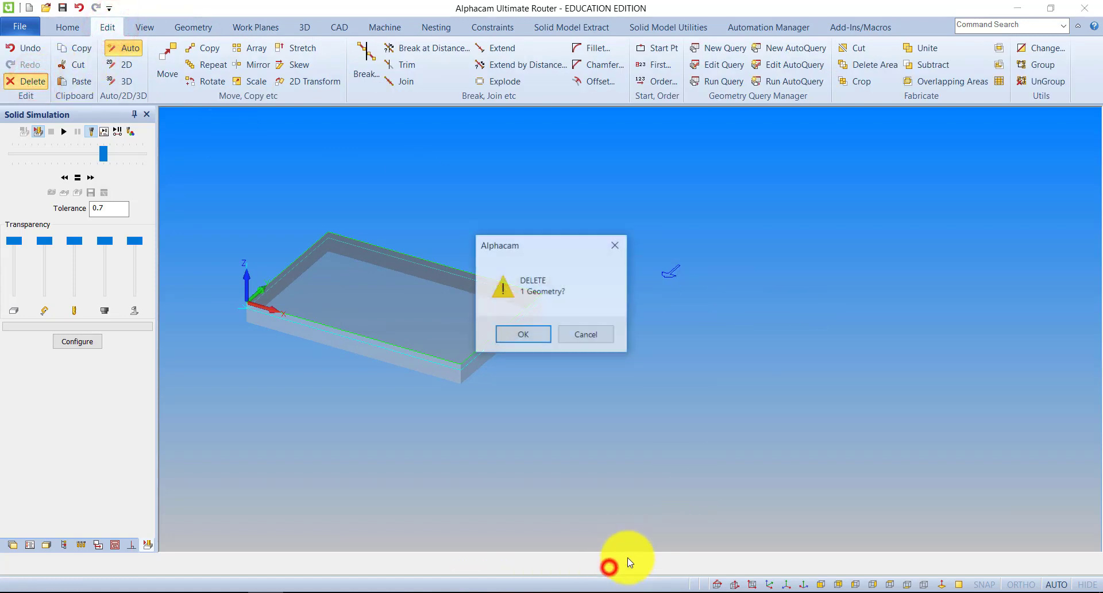
click(518, 334)
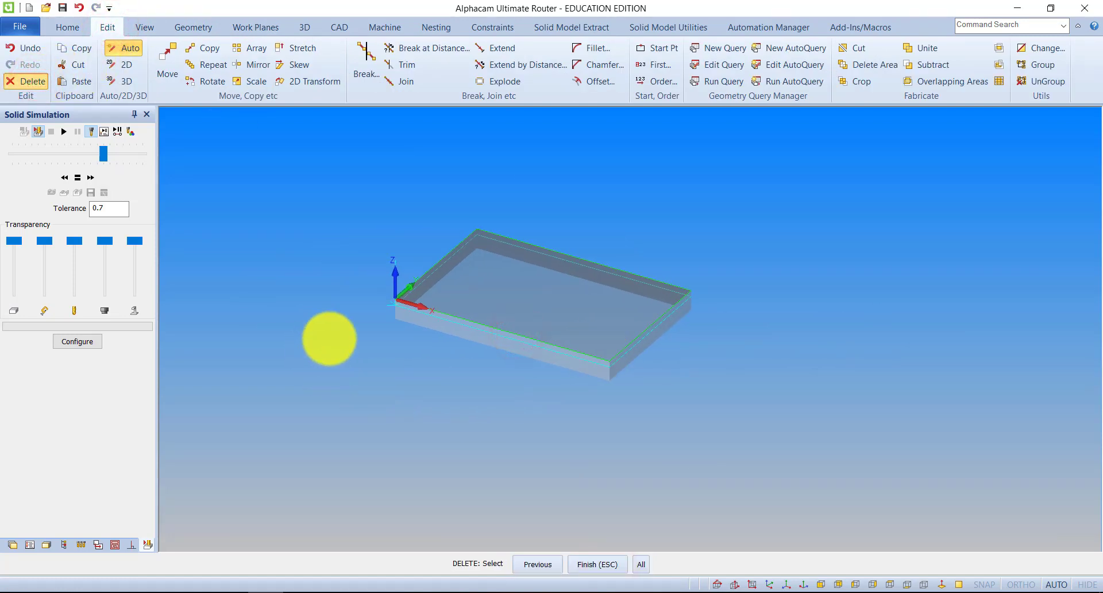
click(309, 374)
click(429, 293)
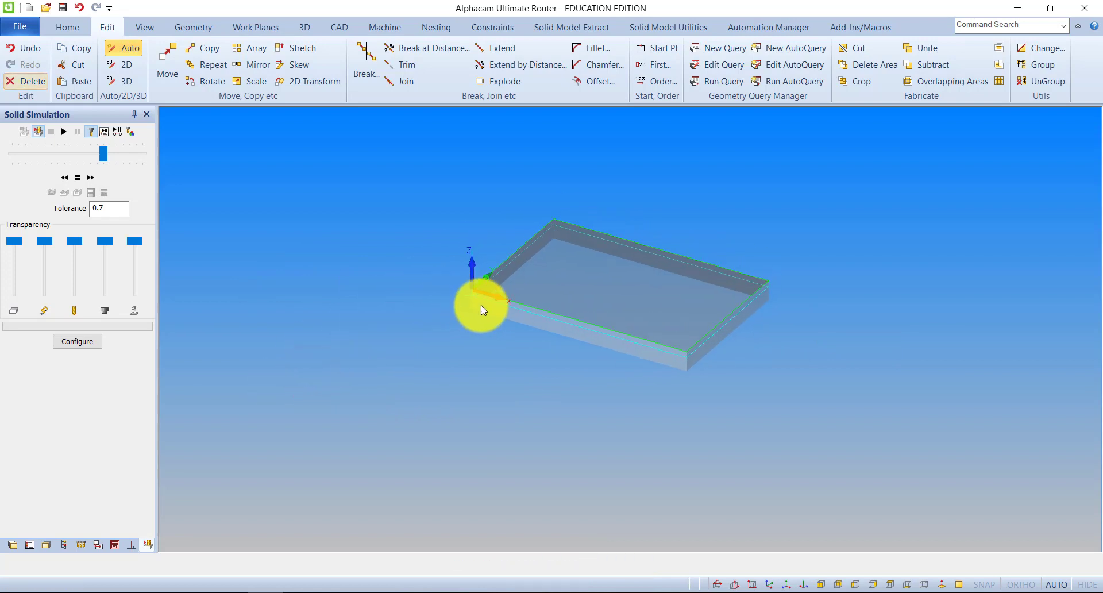
middle_drag(547, 348, 518, 360)
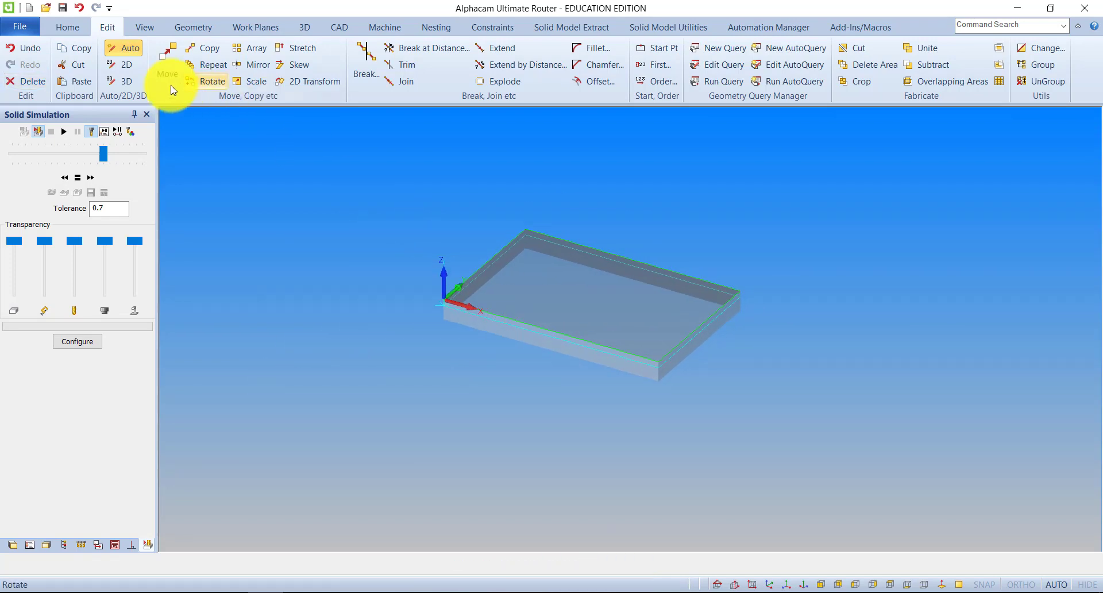
Define a flat end tool with length 100 and diameter 10, redraw its preview and proceed to saving it
click(384, 27)
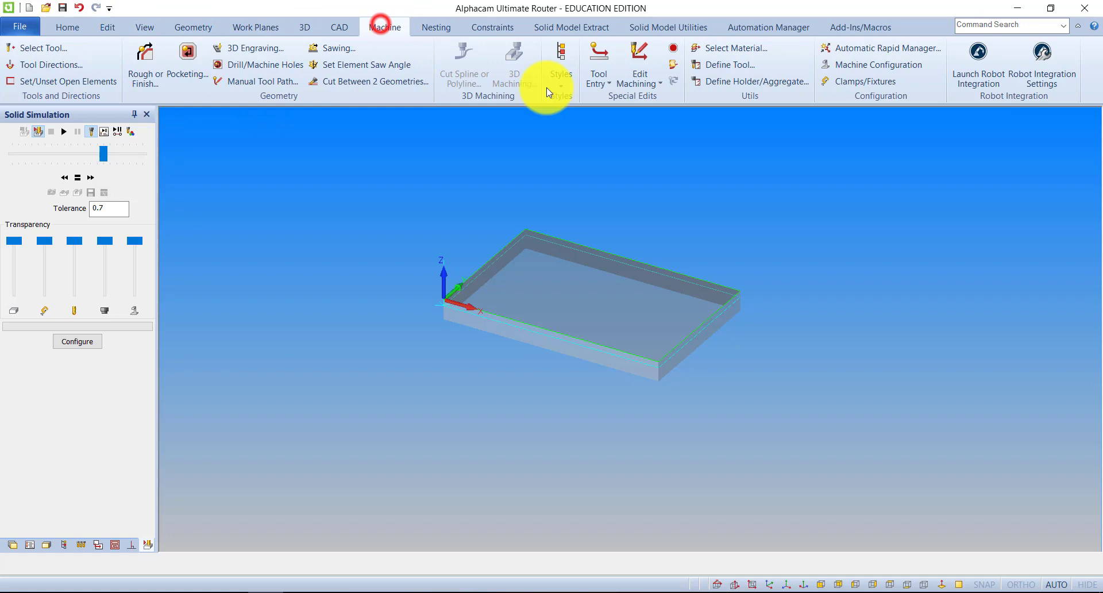
click(731, 65)
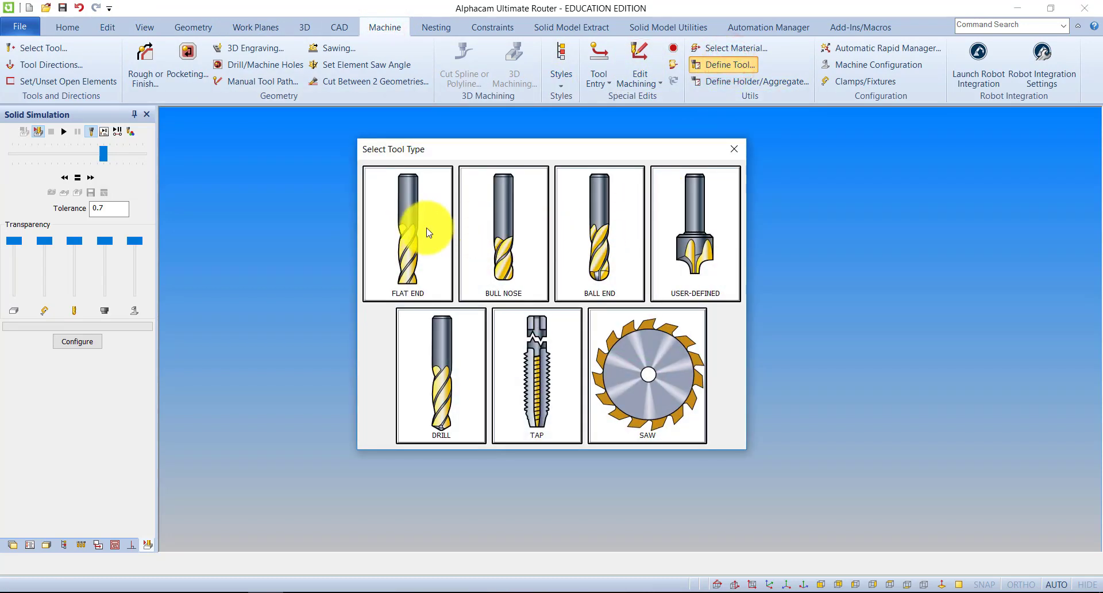
click(428, 232)
click(461, 153)
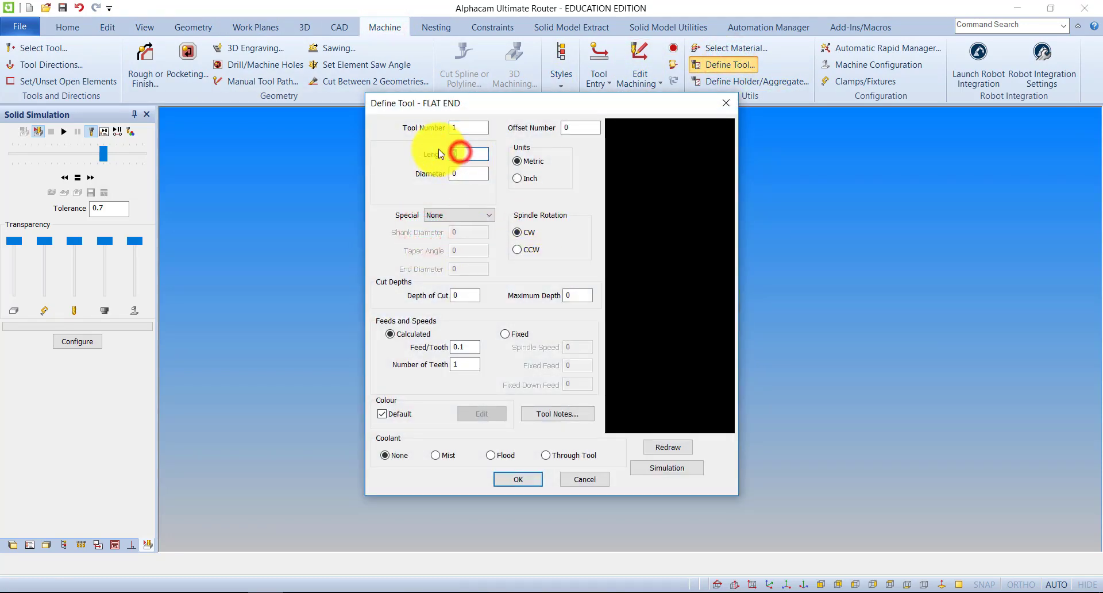
text(100)
key(Tab)
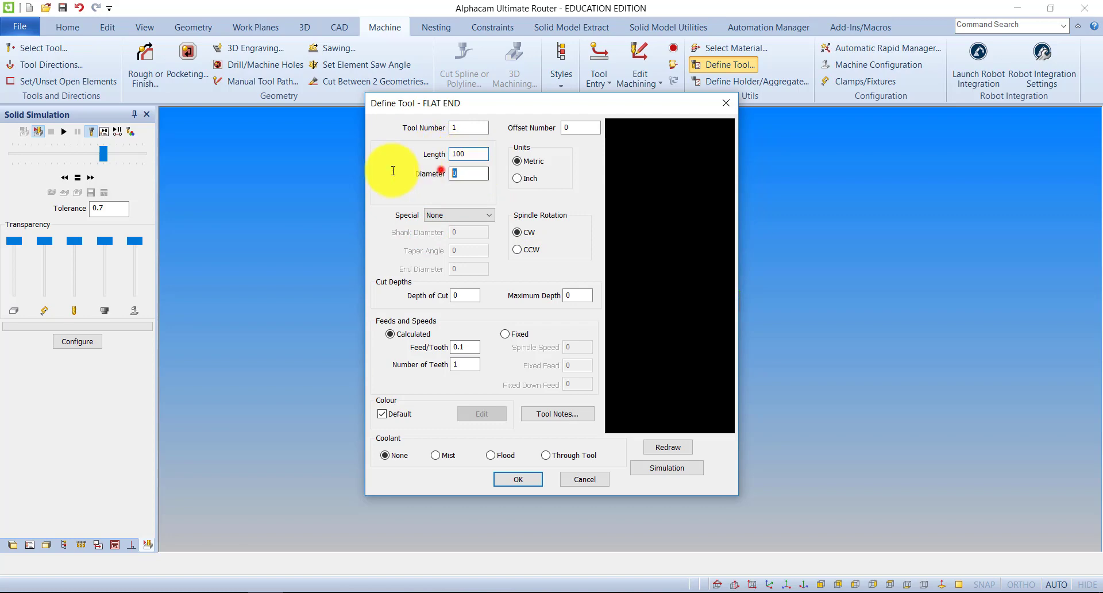
text(10)
click(666, 448)
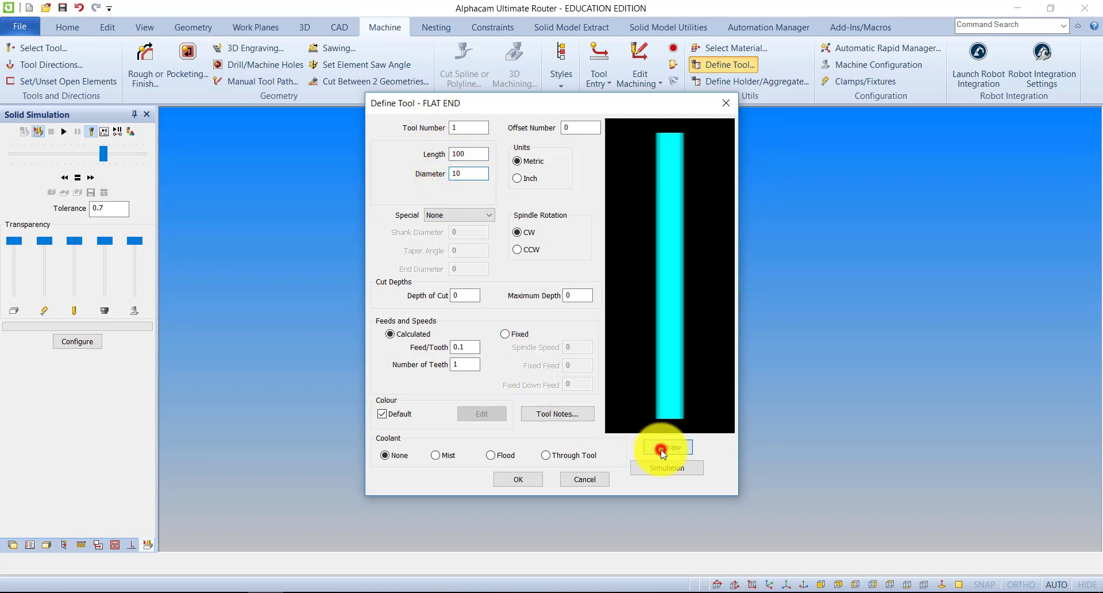
click(516, 478)
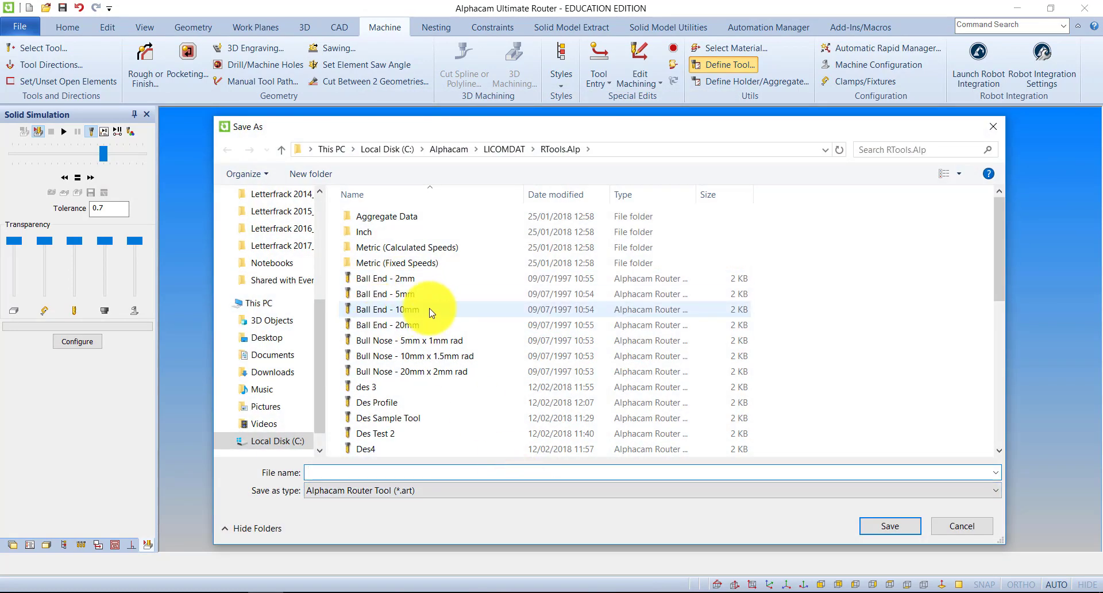
Delete the tool files des 3 and Des Sample Tool from the RTools.Alp folder
drag(423, 124, 398, 57)
click(339, 320)
right_click(341, 321)
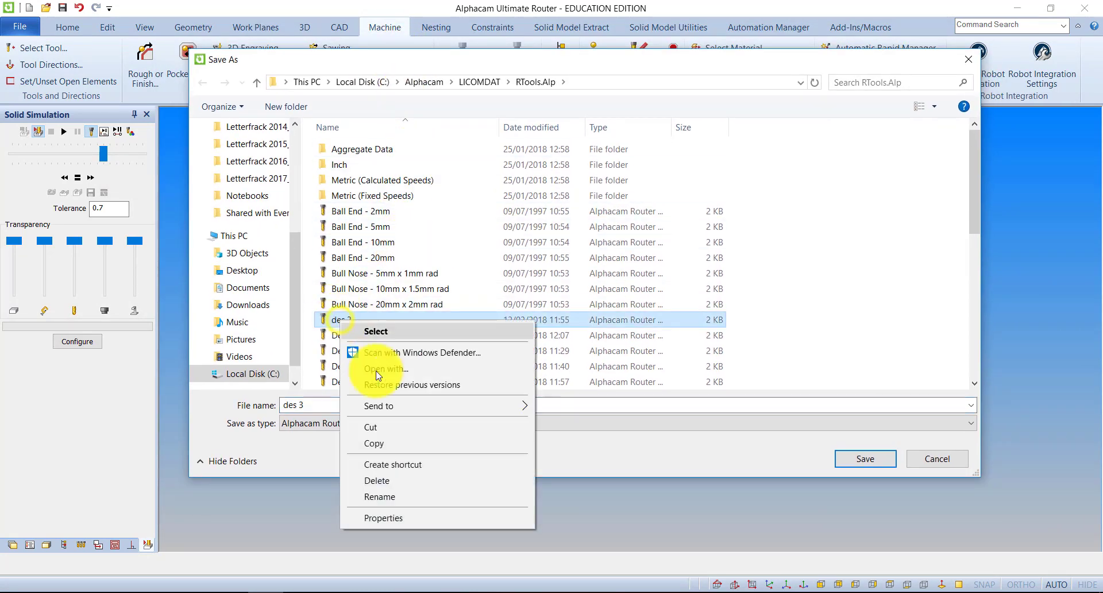
click(393, 480)
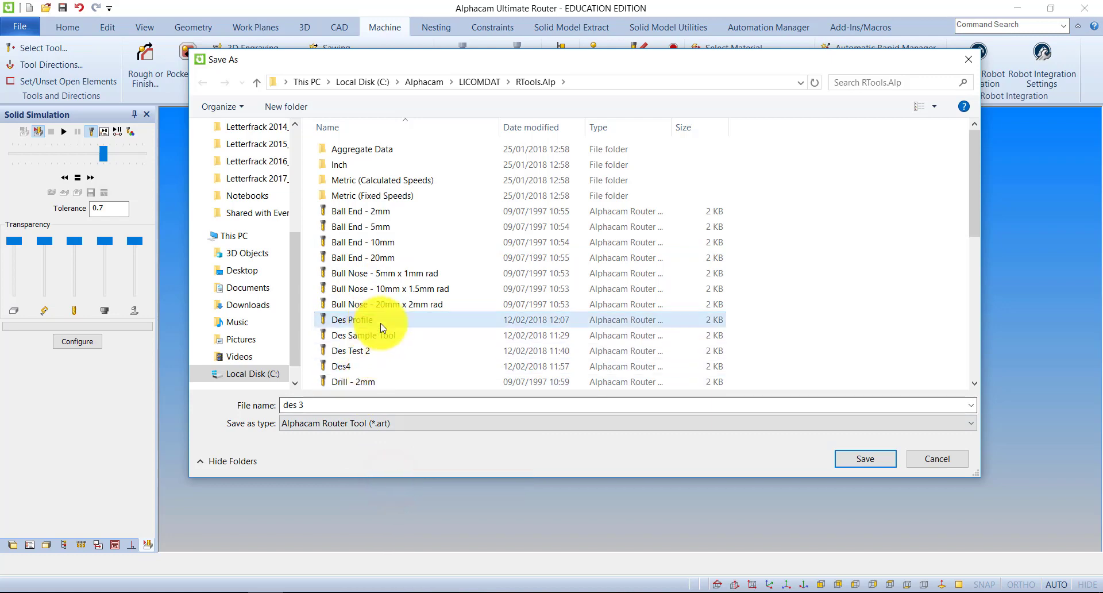
right_click(345, 336)
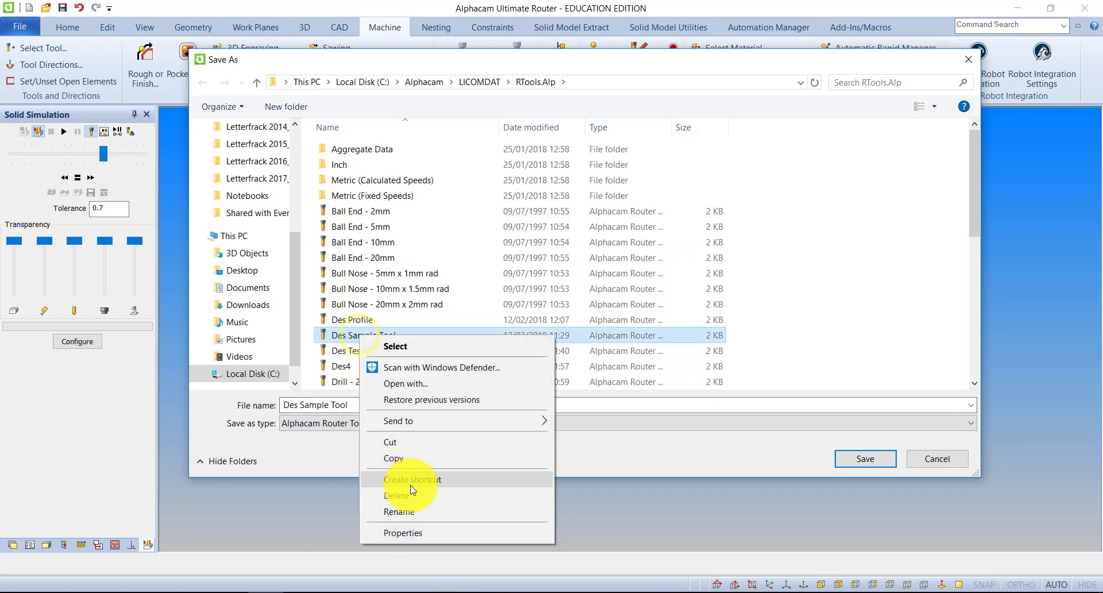
click(409, 487)
Delete the tool files Des Test 2 and Des4, and cancel saving and defining the flat end tool
click(353, 336)
right_click(358, 337)
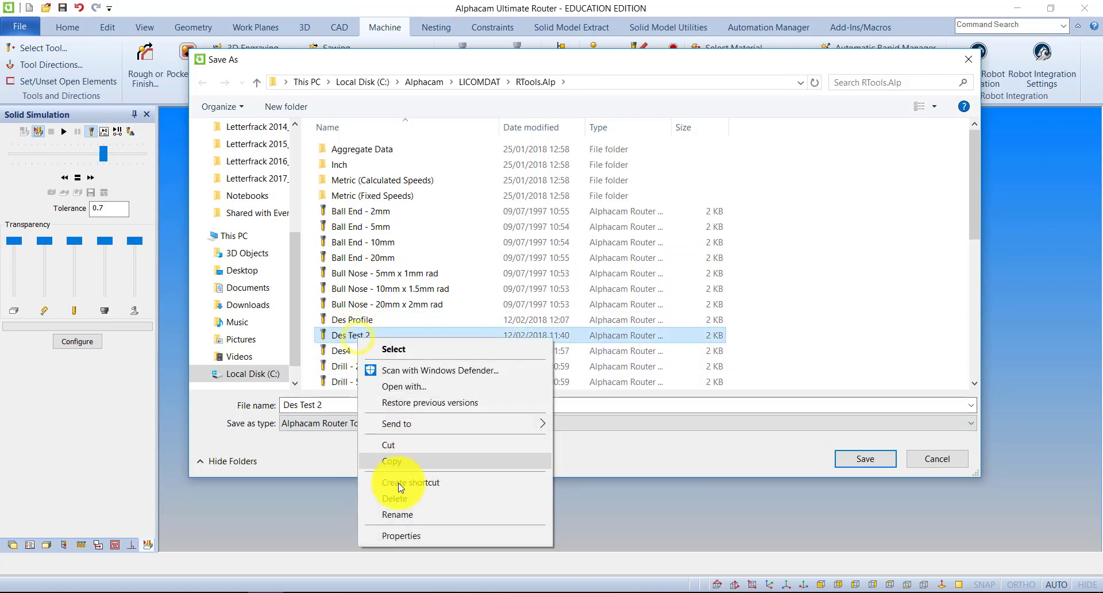
click(405, 500)
click(349, 334)
right_click(351, 333)
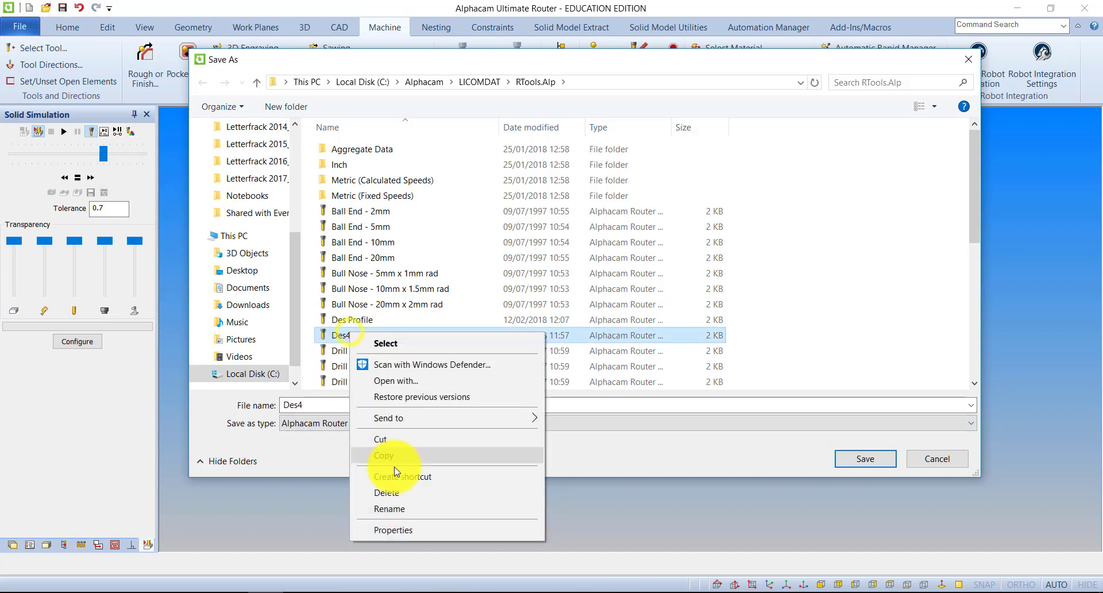
click(392, 493)
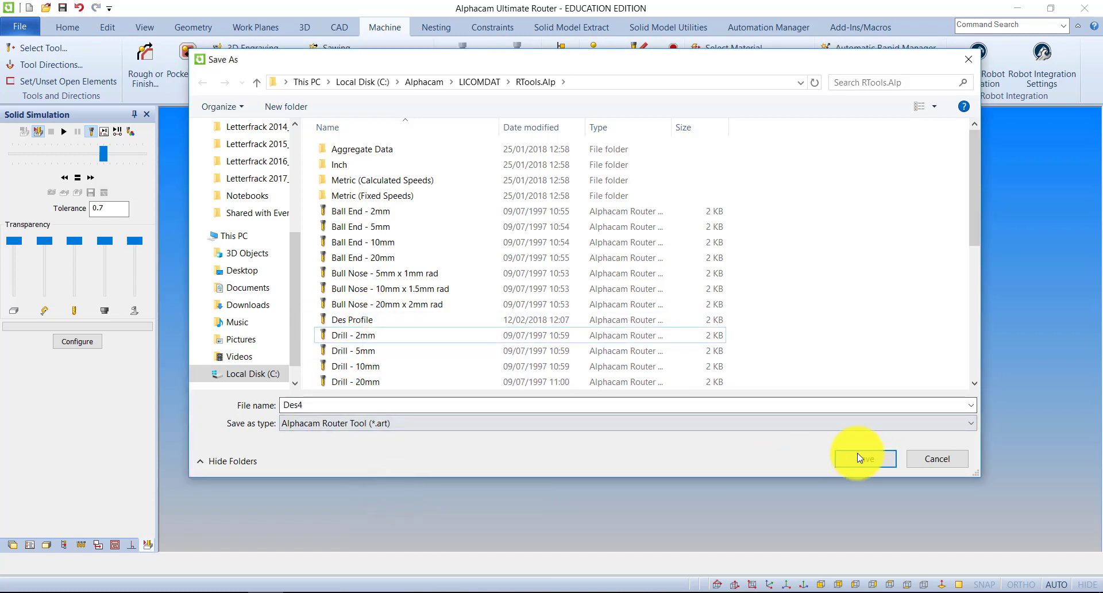
click(937, 460)
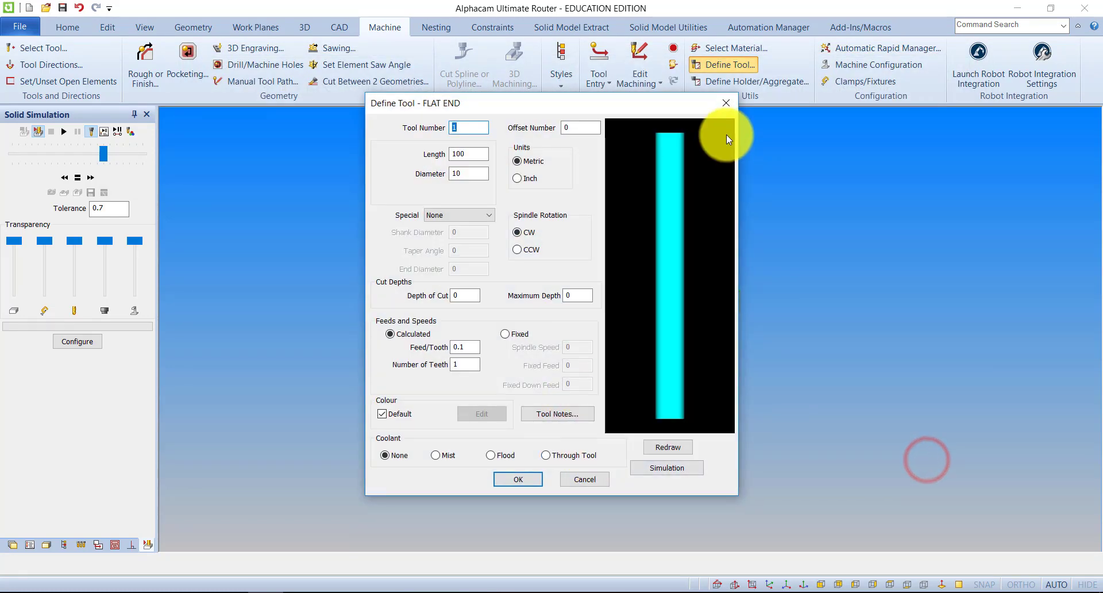
click(727, 108)
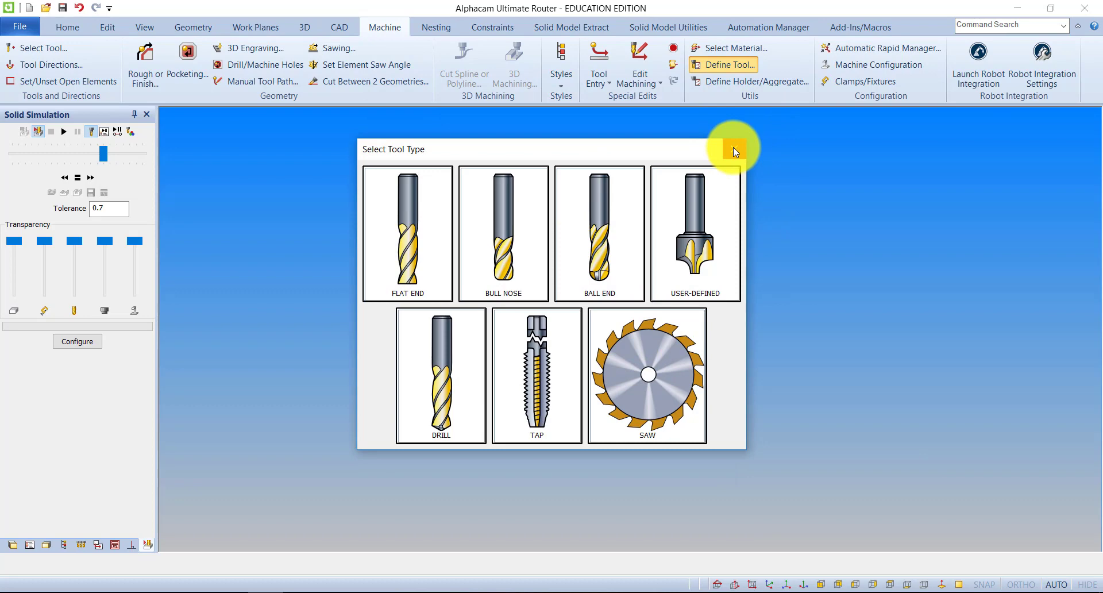
Define a flat end tool with length 100 and diameter 10, preview it, and close the save and definition dialogs without saving
click(411, 218)
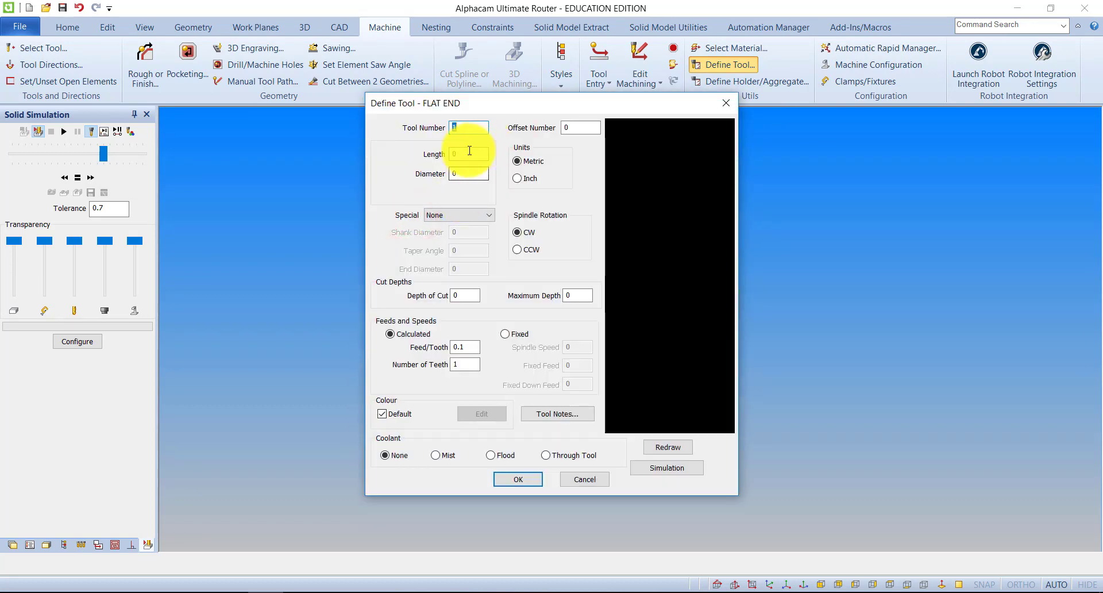
click(468, 152)
text(100)
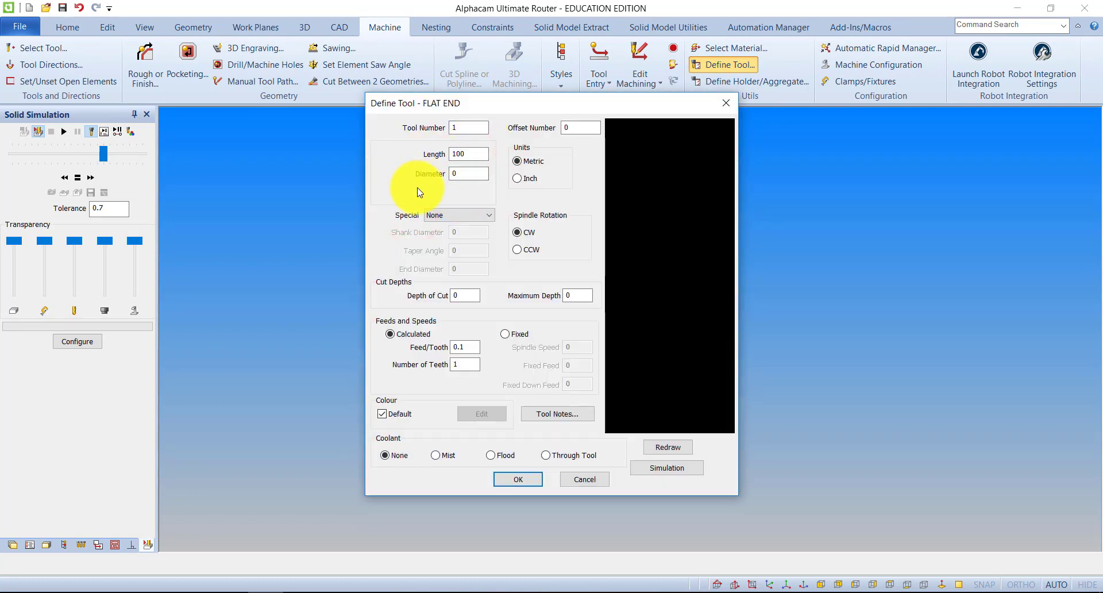
click(461, 174)
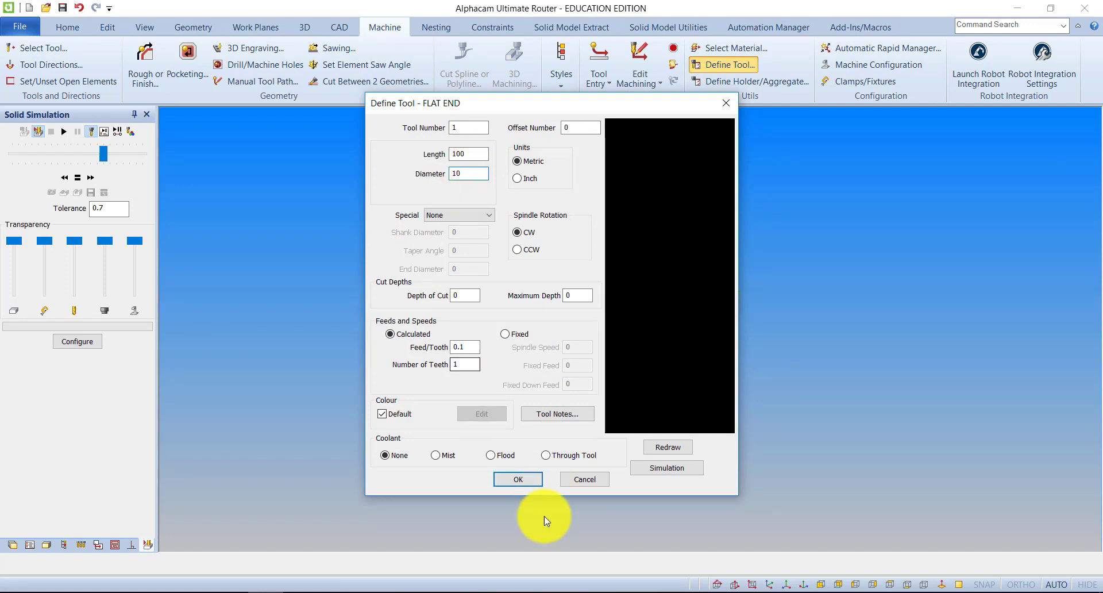
click(665, 447)
click(534, 480)
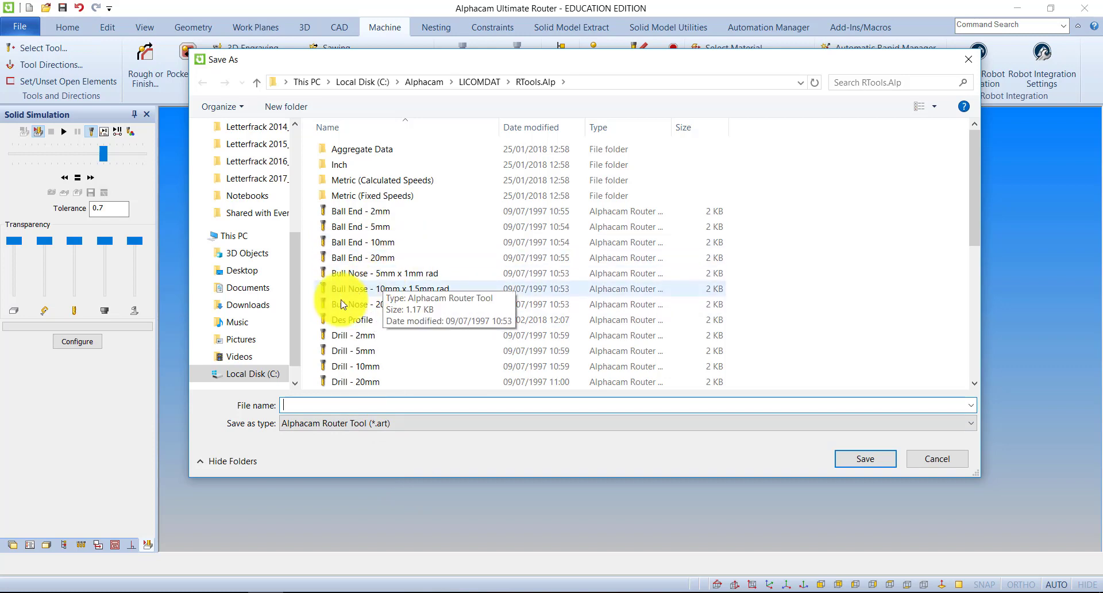
right_click(343, 324)
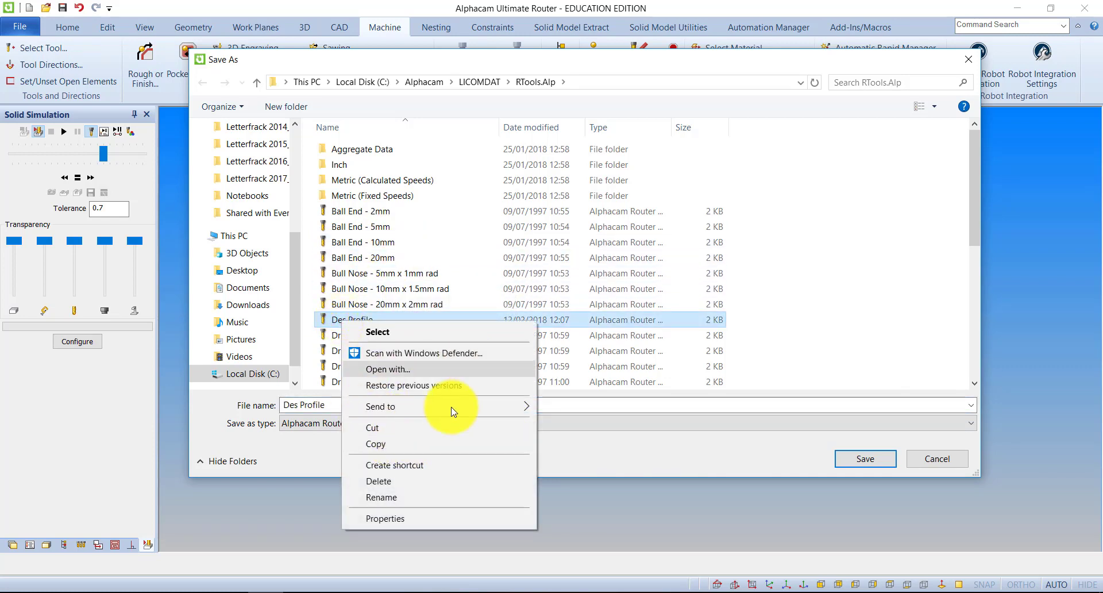
click(449, 63)
click(971, 59)
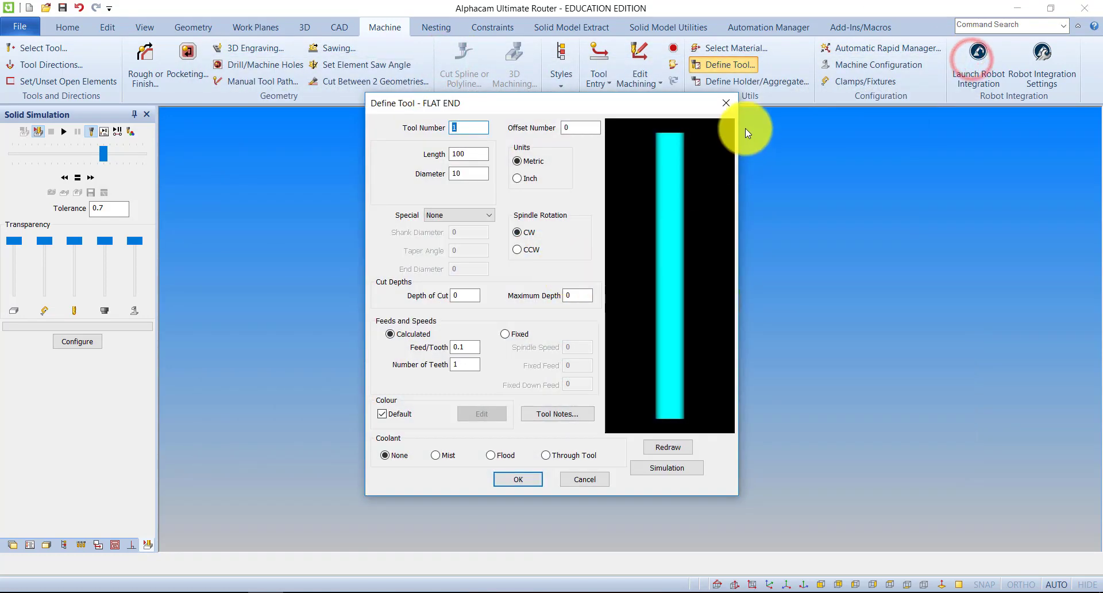
click(728, 103)
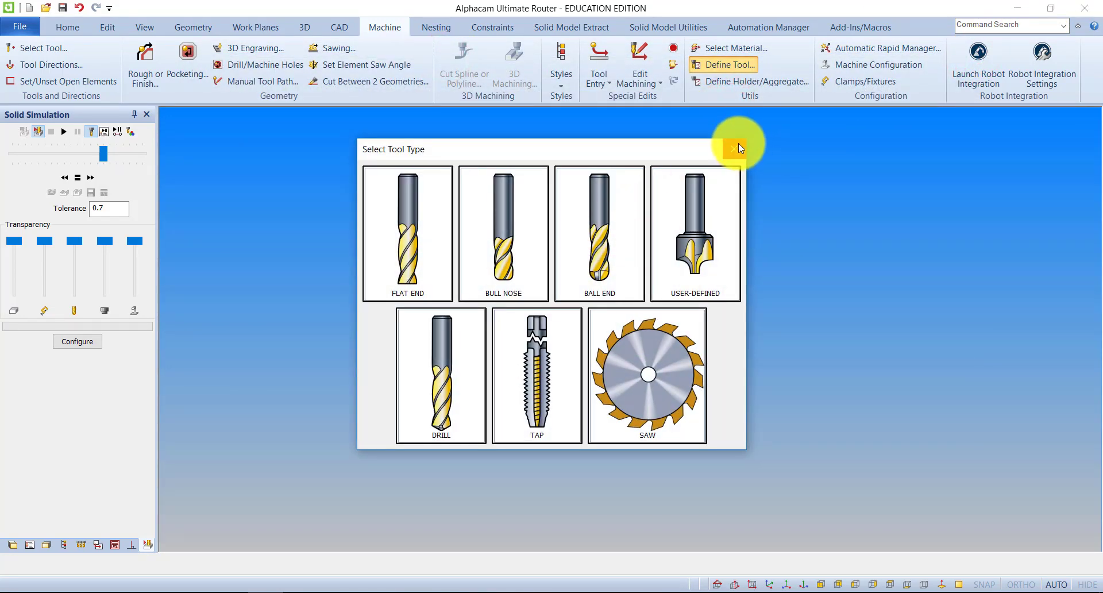
Set up a flat end tool with fixed feeds and speeds, length 100 and diameter 12, redraw its preview and go through the speed and feed values
click(428, 218)
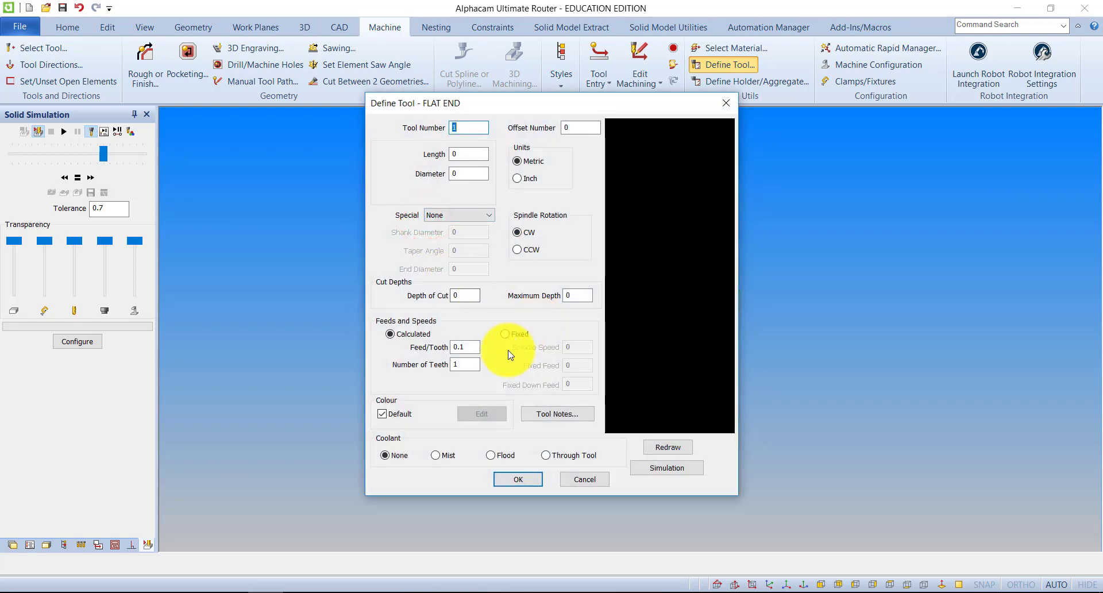
click(505, 334)
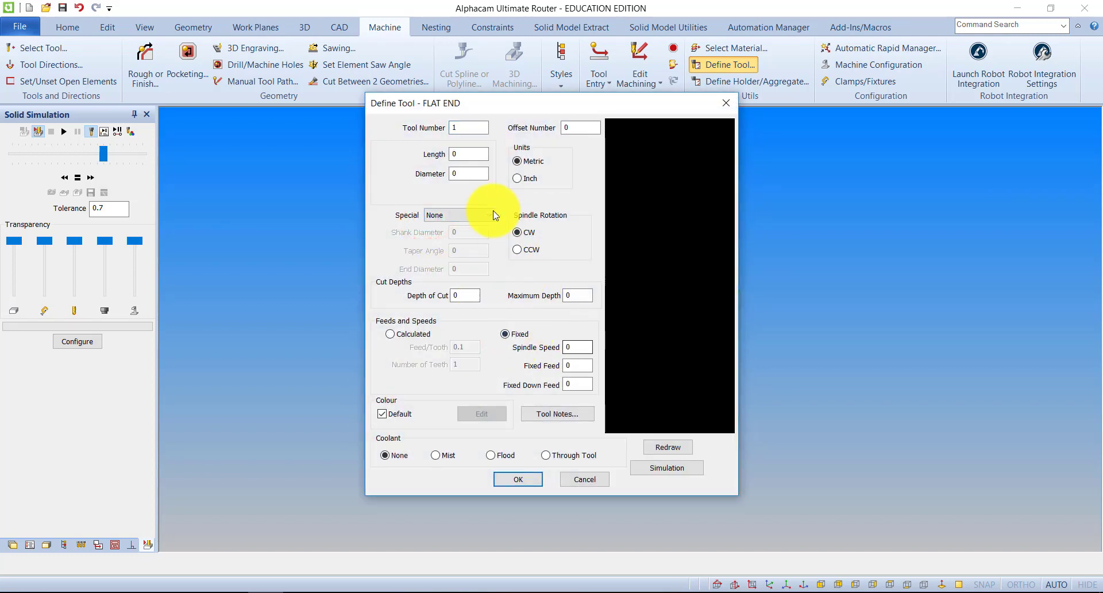
click(465, 153)
text(100)
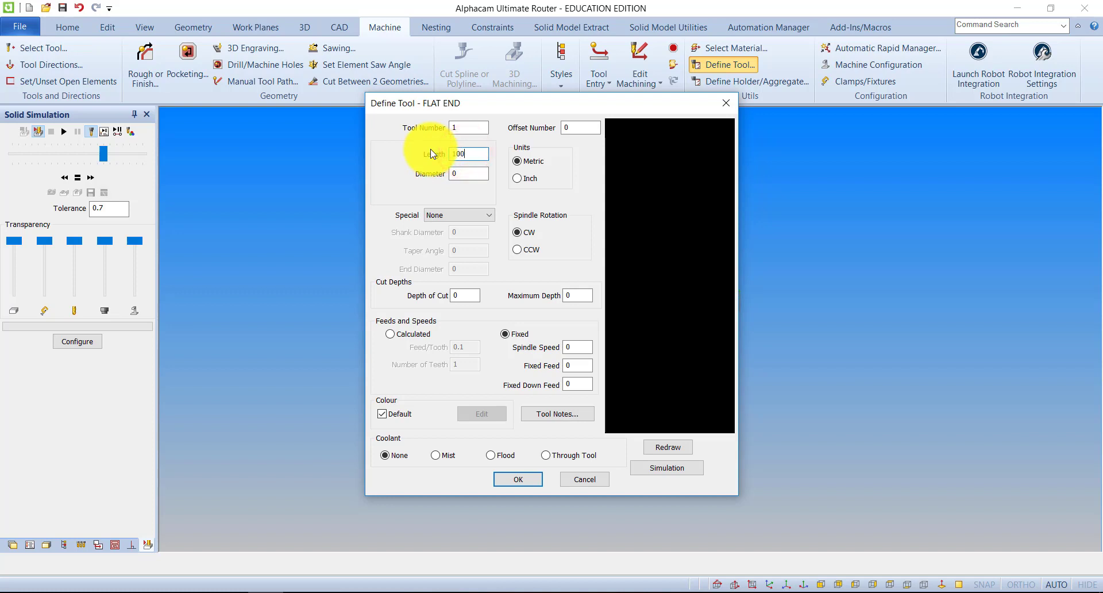
click(457, 170)
text(12)
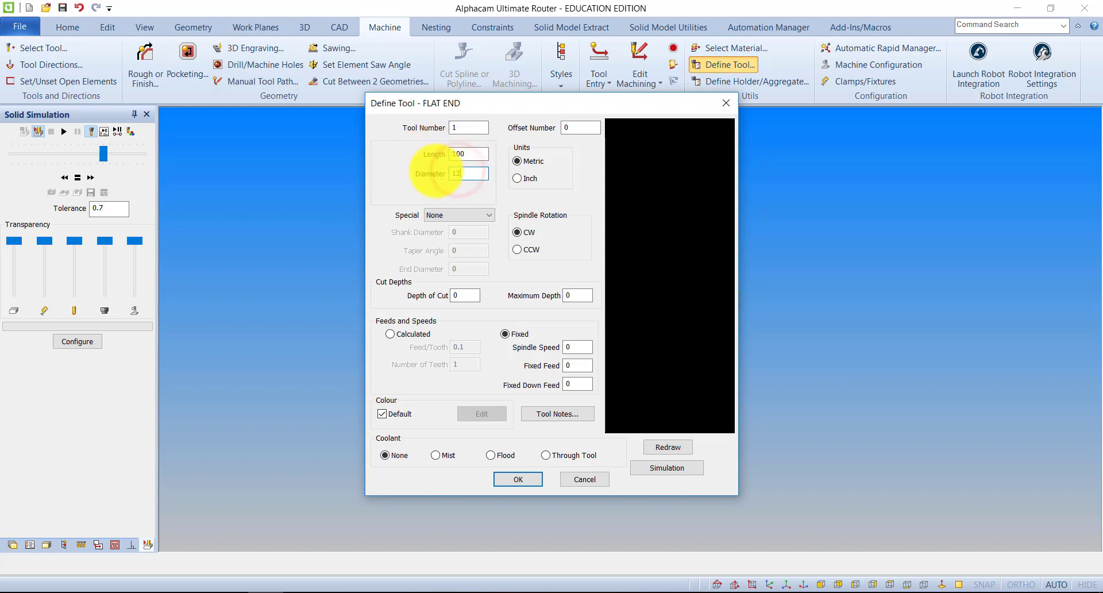
click(667, 446)
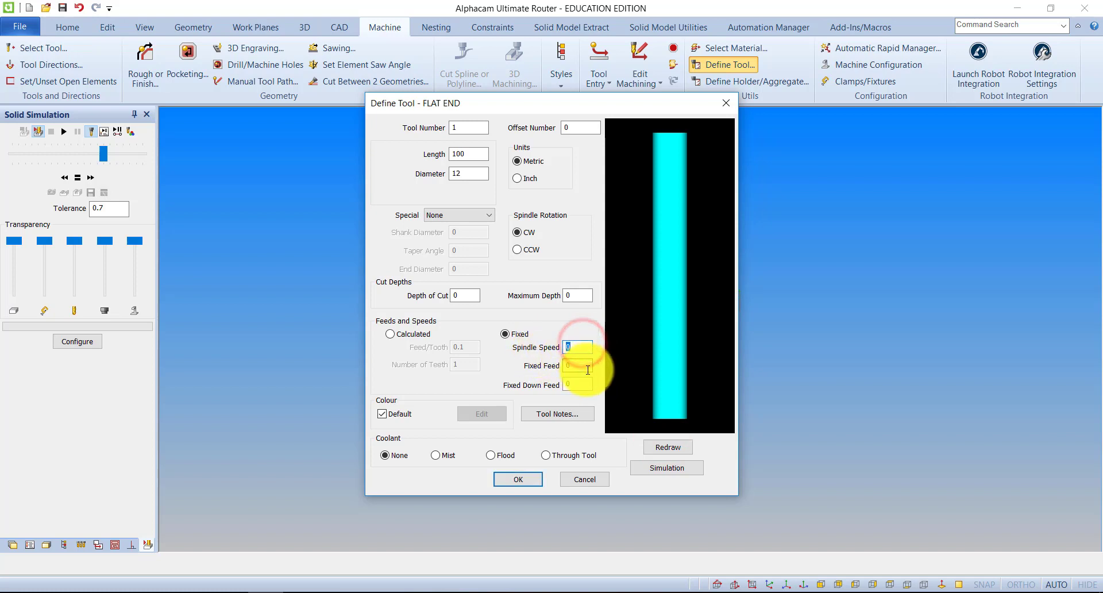
double_click(567, 365)
click(581, 383)
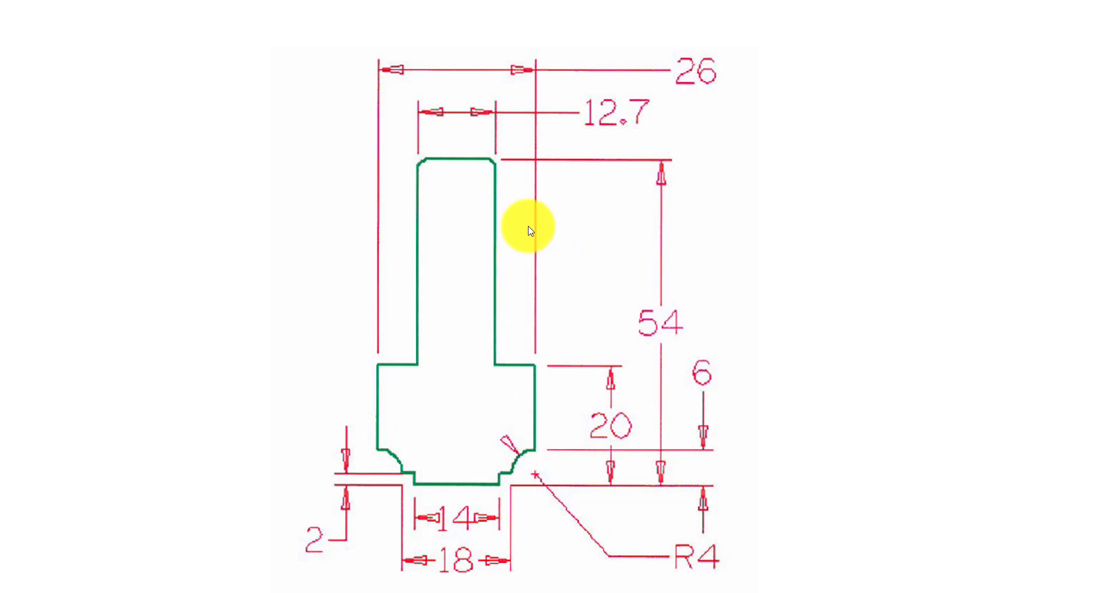
click(576, 256)
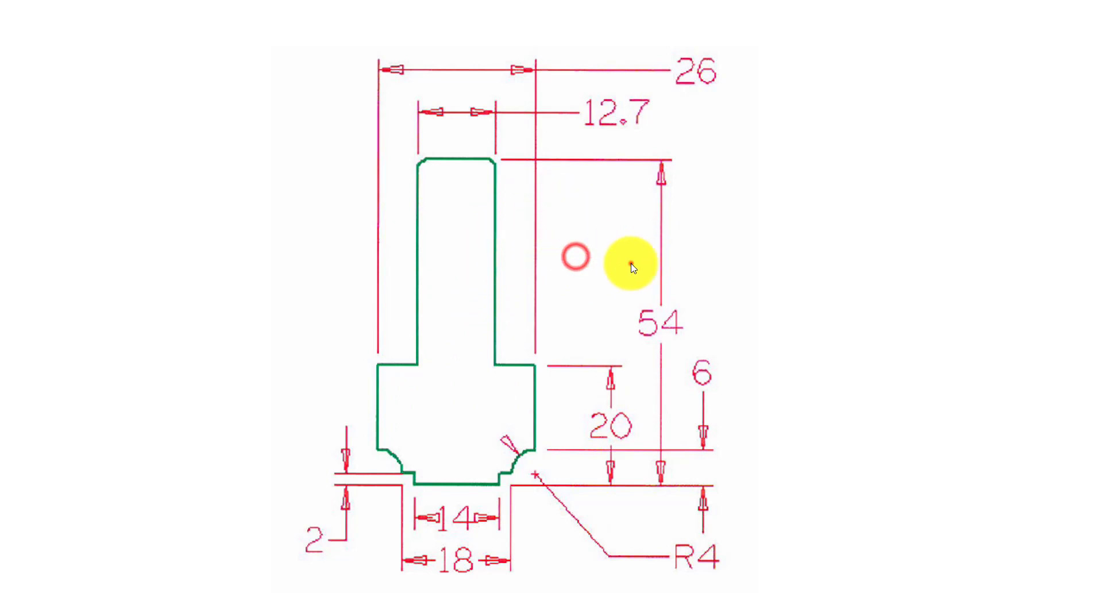
click(631, 265)
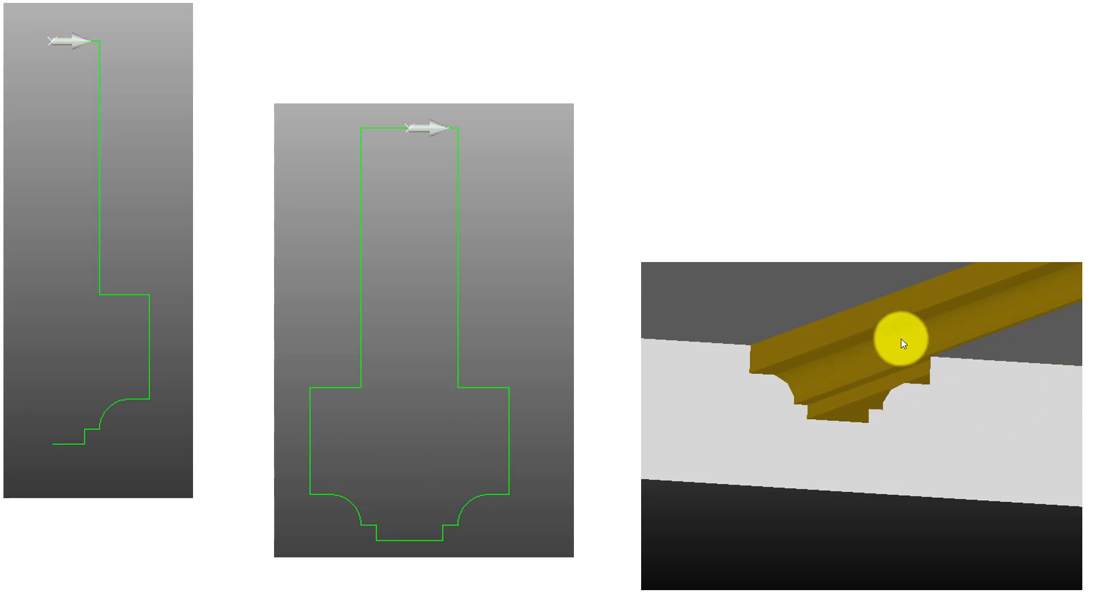
click(842, 391)
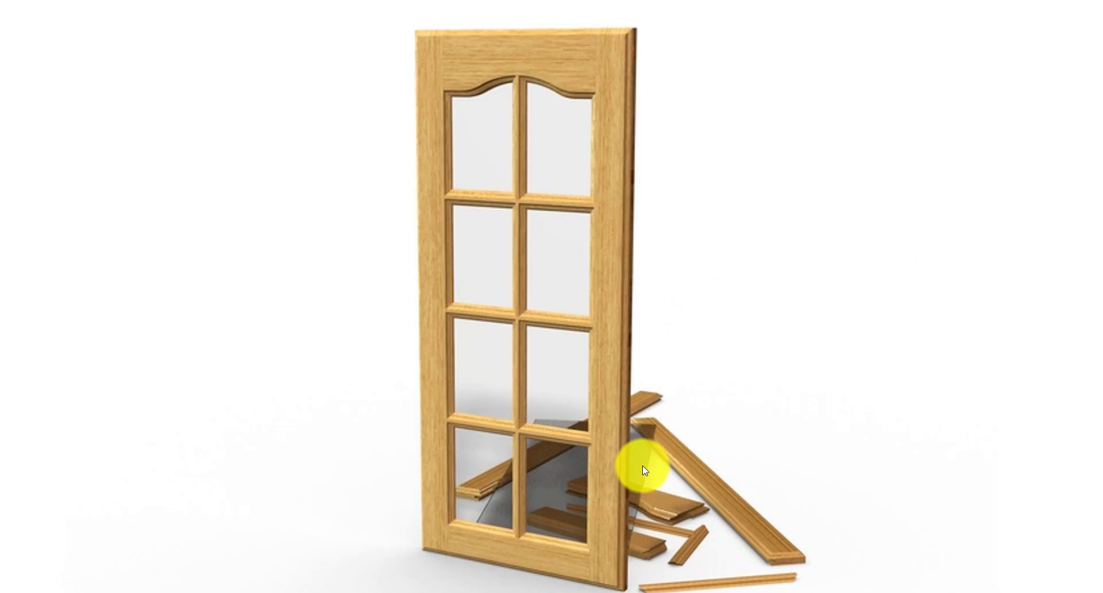
click(730, 354)
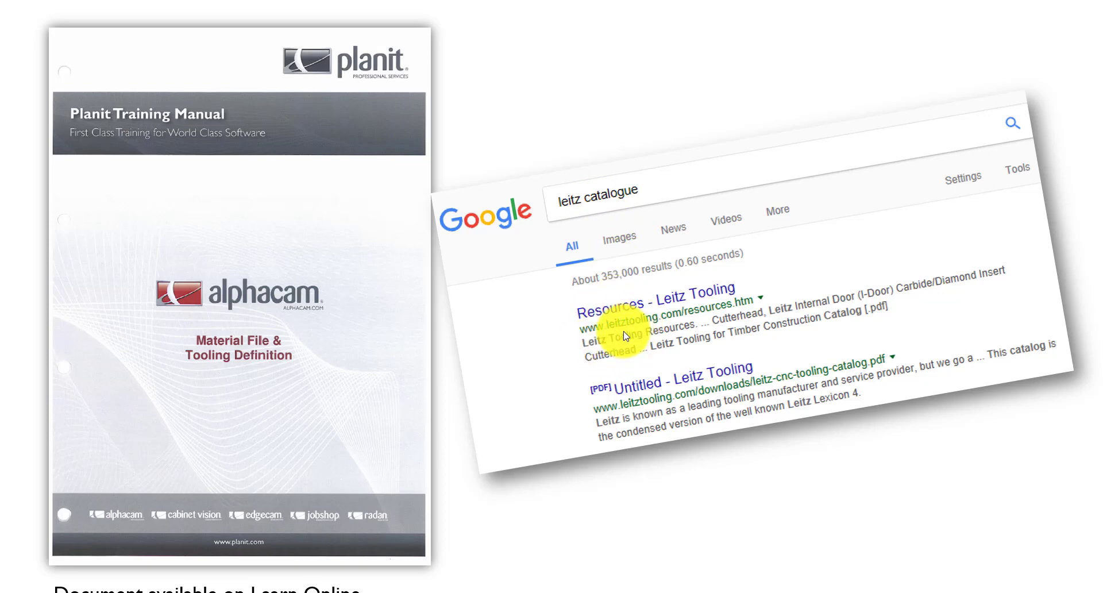
click(646, 331)
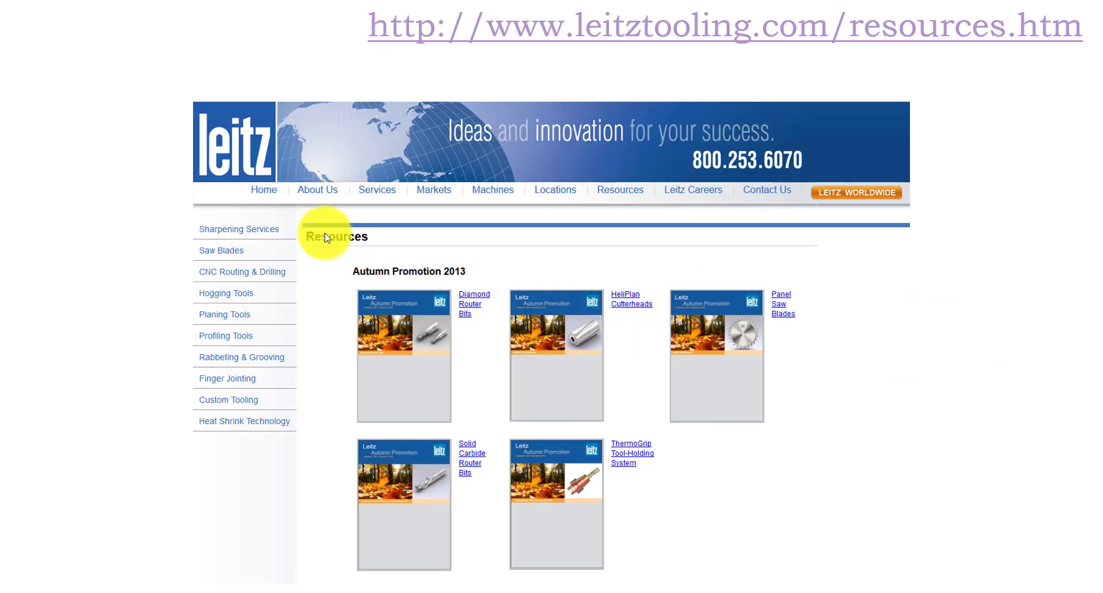
click(550, 397)
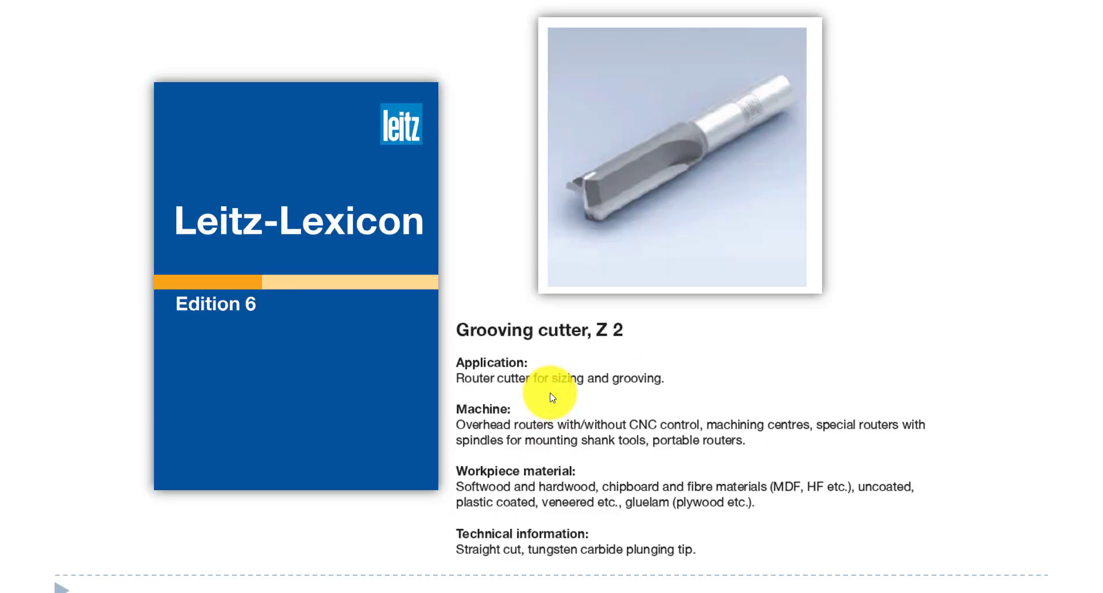